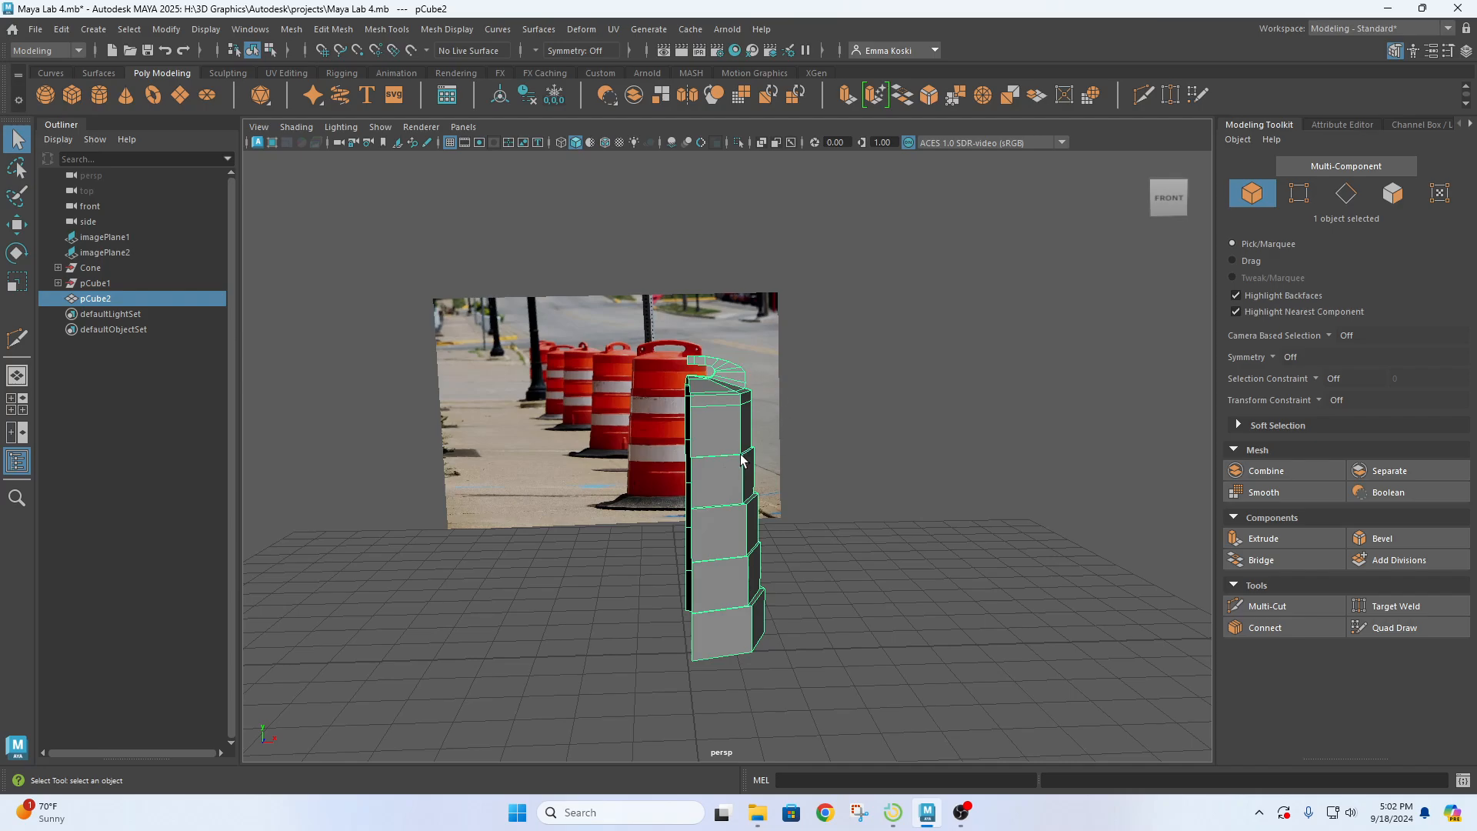
- Mirror the half barrel across the world X axis in the negative direction, with Combine with Original enabled and border vertices merged
{"action": "left_click_drag", "start_coordinate": [743, 460], "coordinate": [729, 433], "text": "alt"}
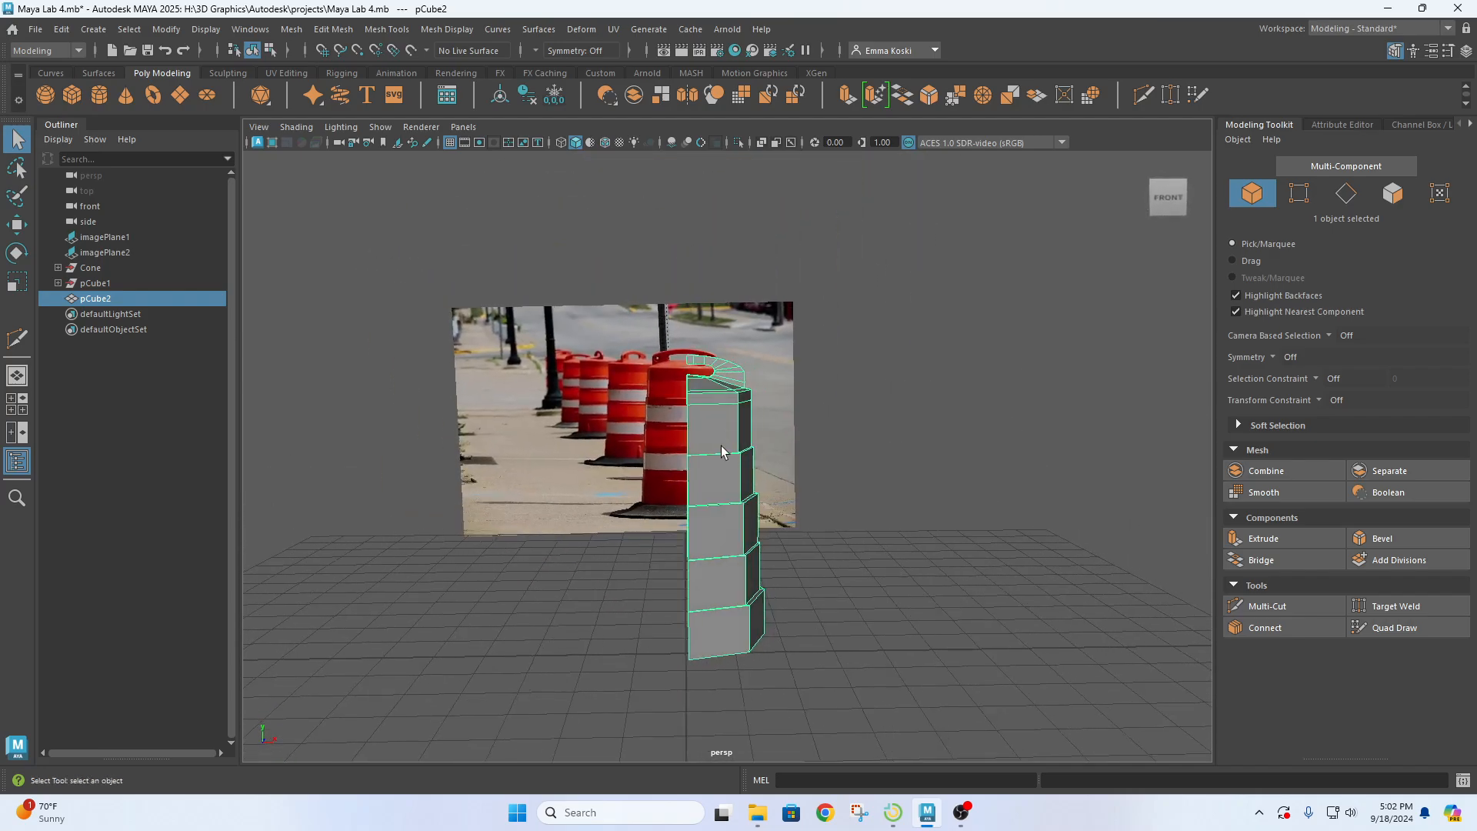
{"action": "right_click", "coordinate": [705, 383], "text": "shift"}
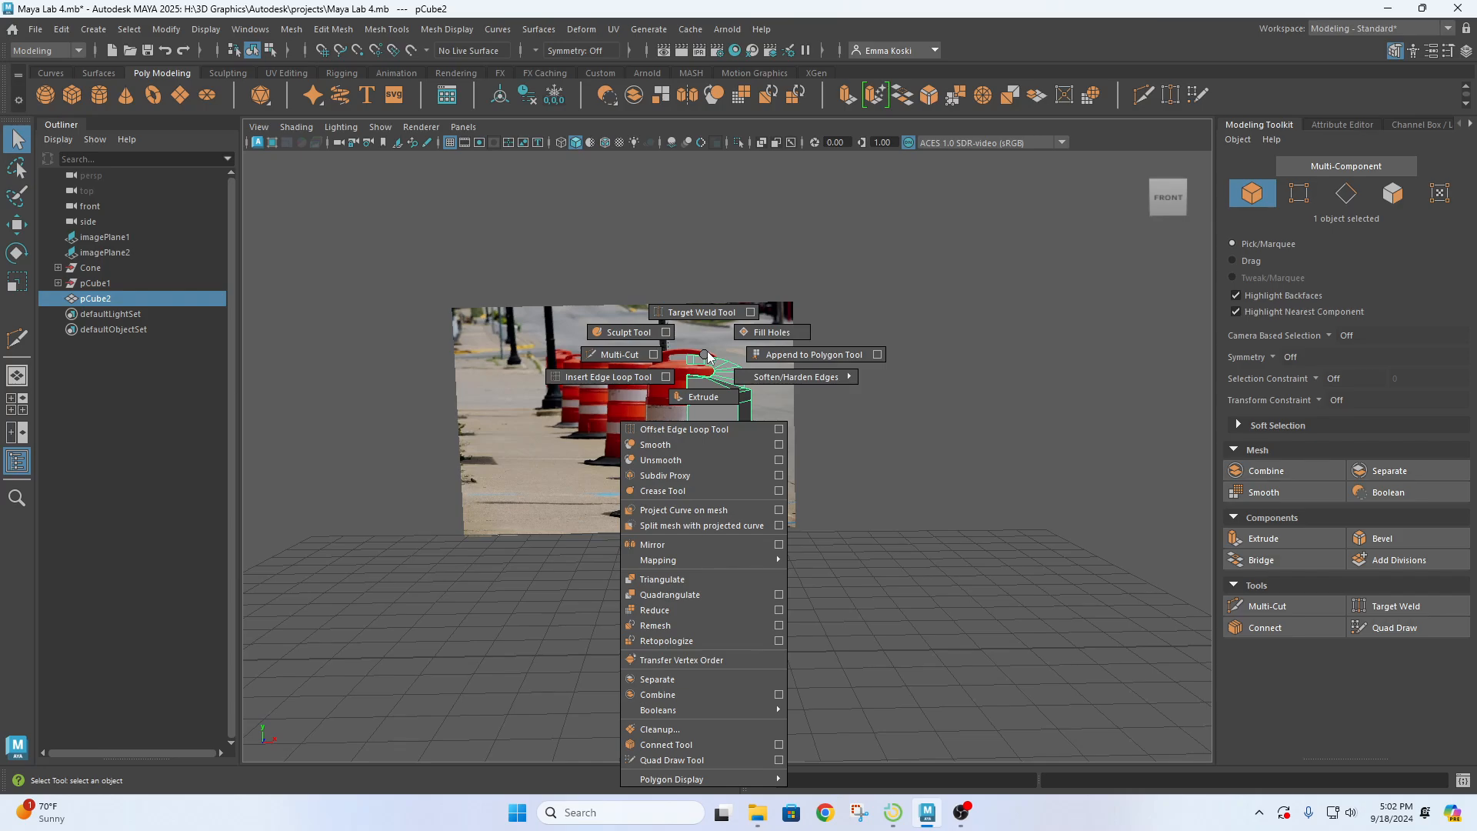
{"action": "left_click", "coordinate": [779, 544]}
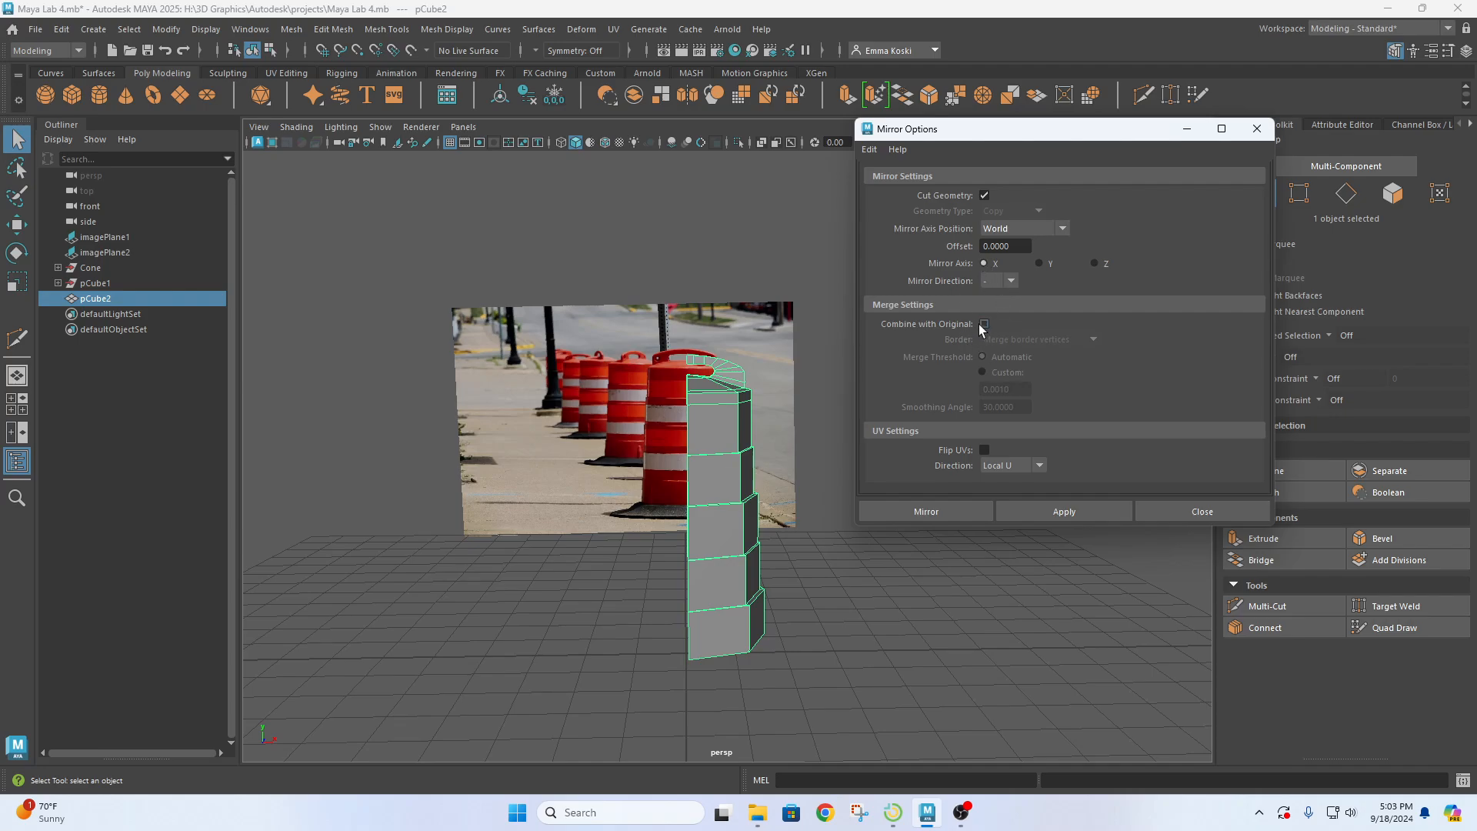
{"action": "left_click", "coordinate": [1049, 512]}
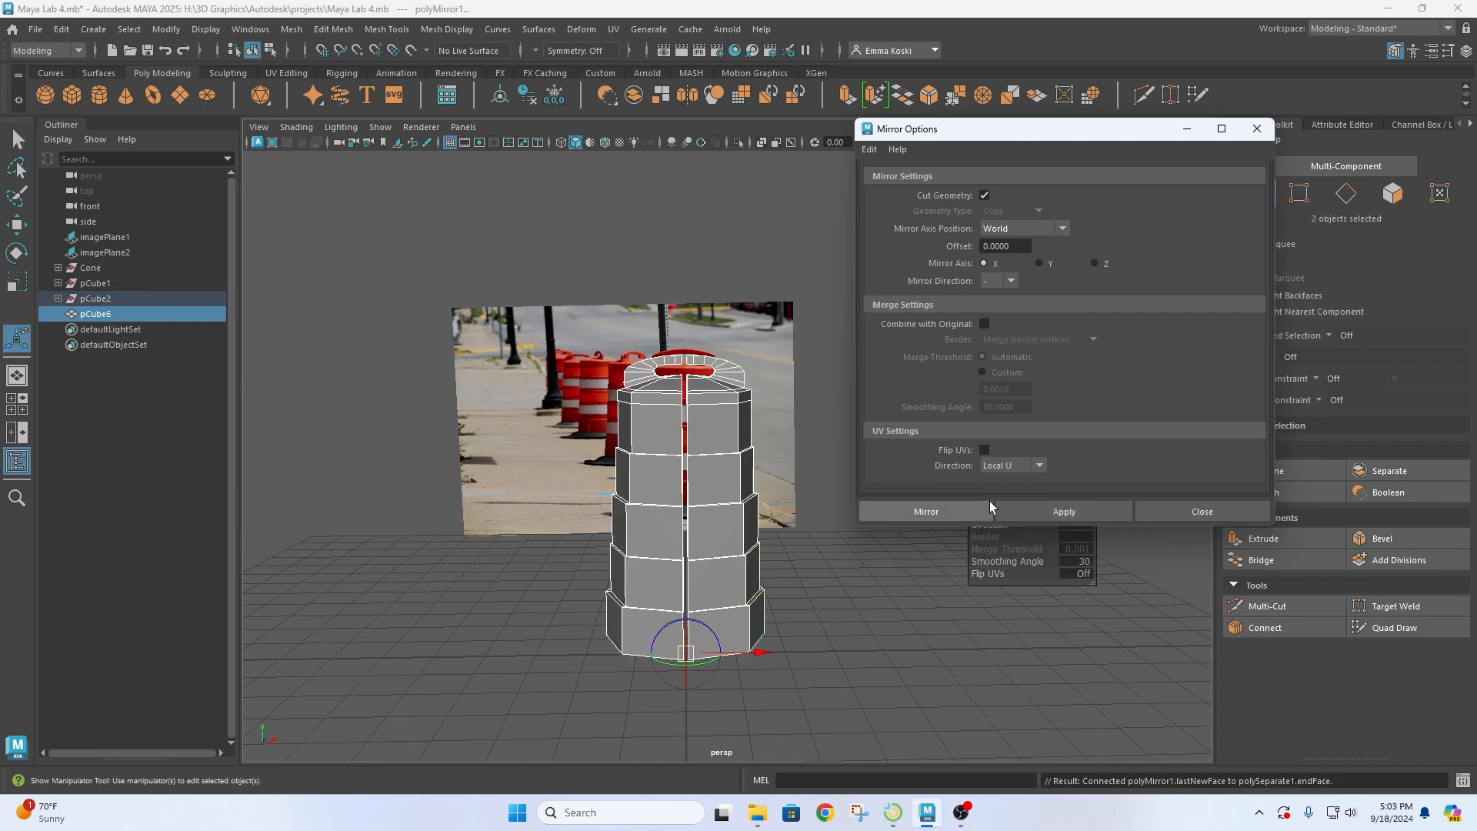
{"action": "key", "text": "ctrl+z"}
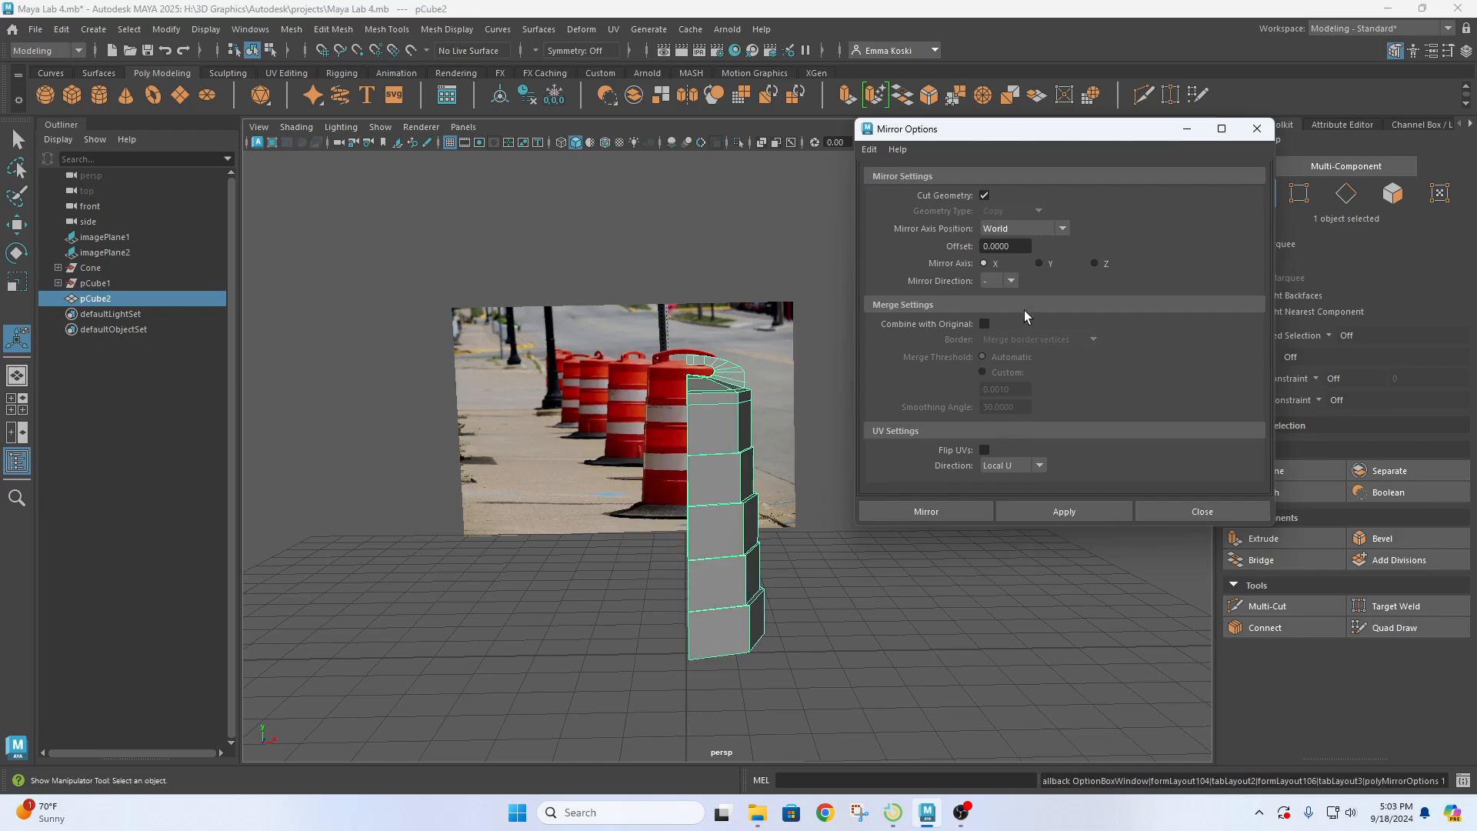
{"action": "left_click", "coordinate": [984, 324]}
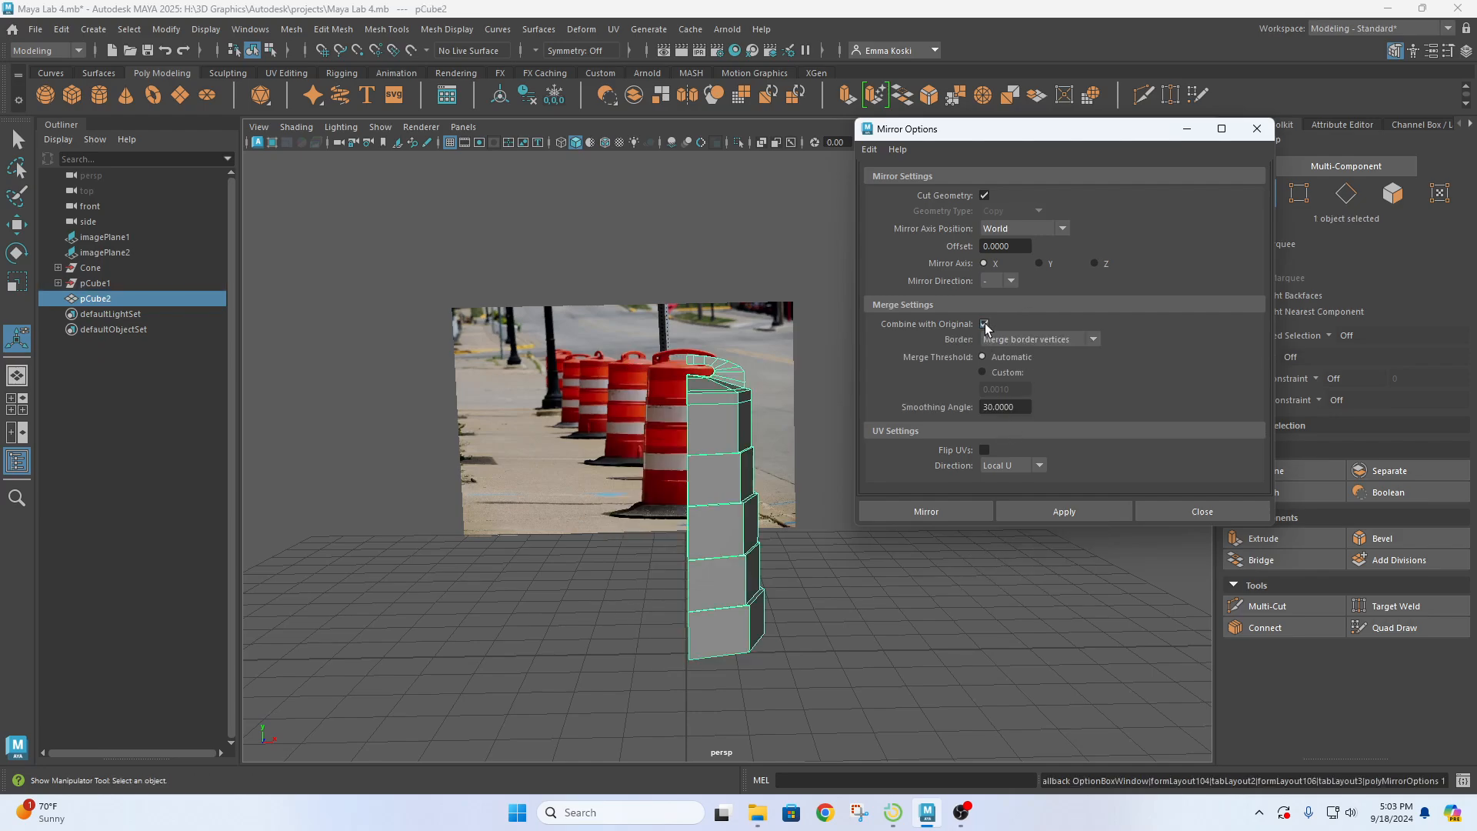
{"action": "left_click", "coordinate": [1059, 512]}
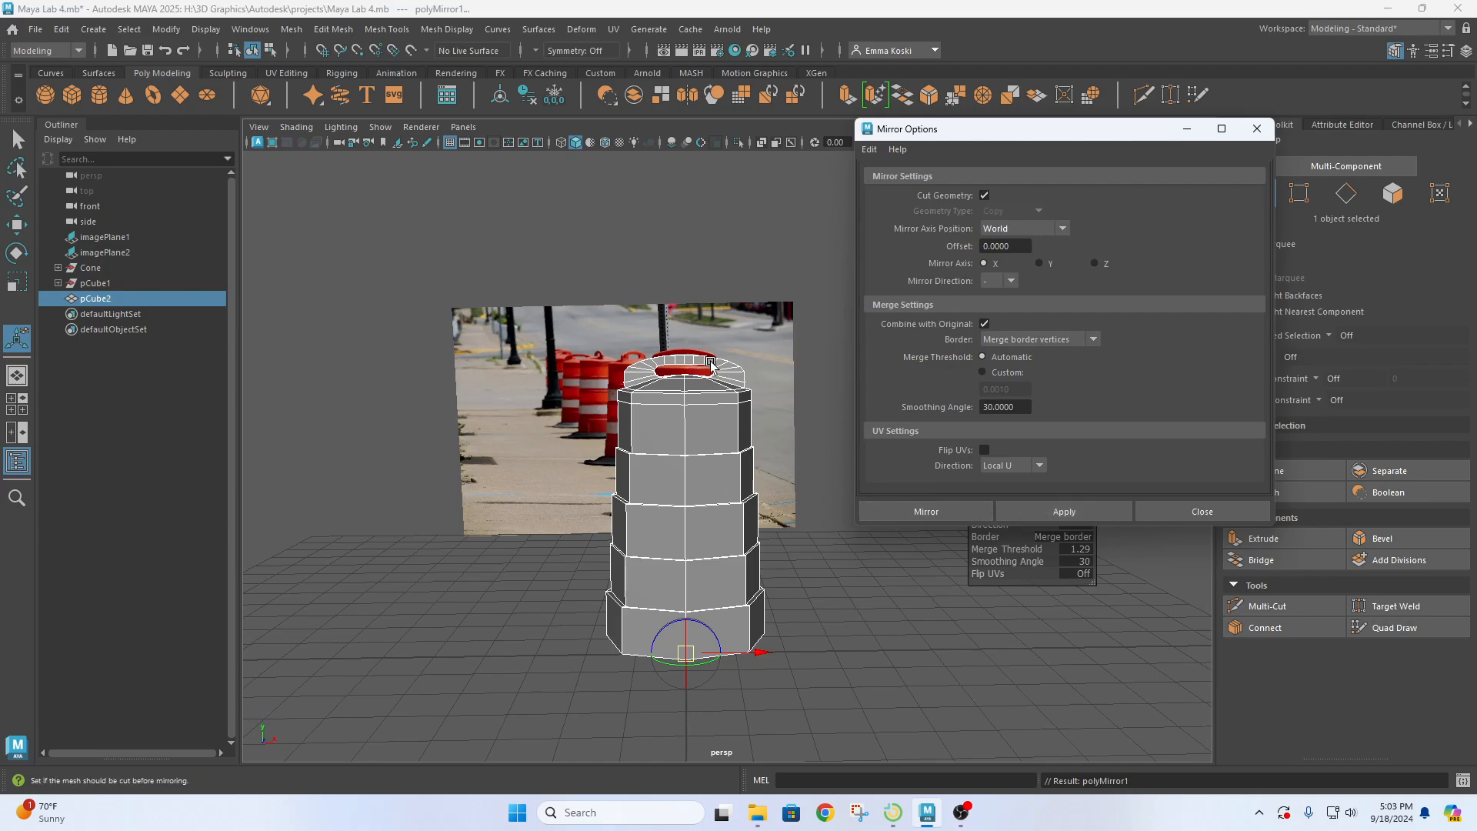
- Check the mirrored barrel's top, handle and centre seam in perspective and against the front reference photo, and close the mirror options
{"action": "left_click_drag", "start_coordinate": [711, 364], "coordinate": [648, 537], "text": "alt"}
{"action": "scroll", "coordinate": [692, 353], "scroll_direction": "up", "scroll_amount": 8}
{"action": "scroll", "coordinate": [623, 440], "scroll_direction": "down", "scroll_amount": 5}
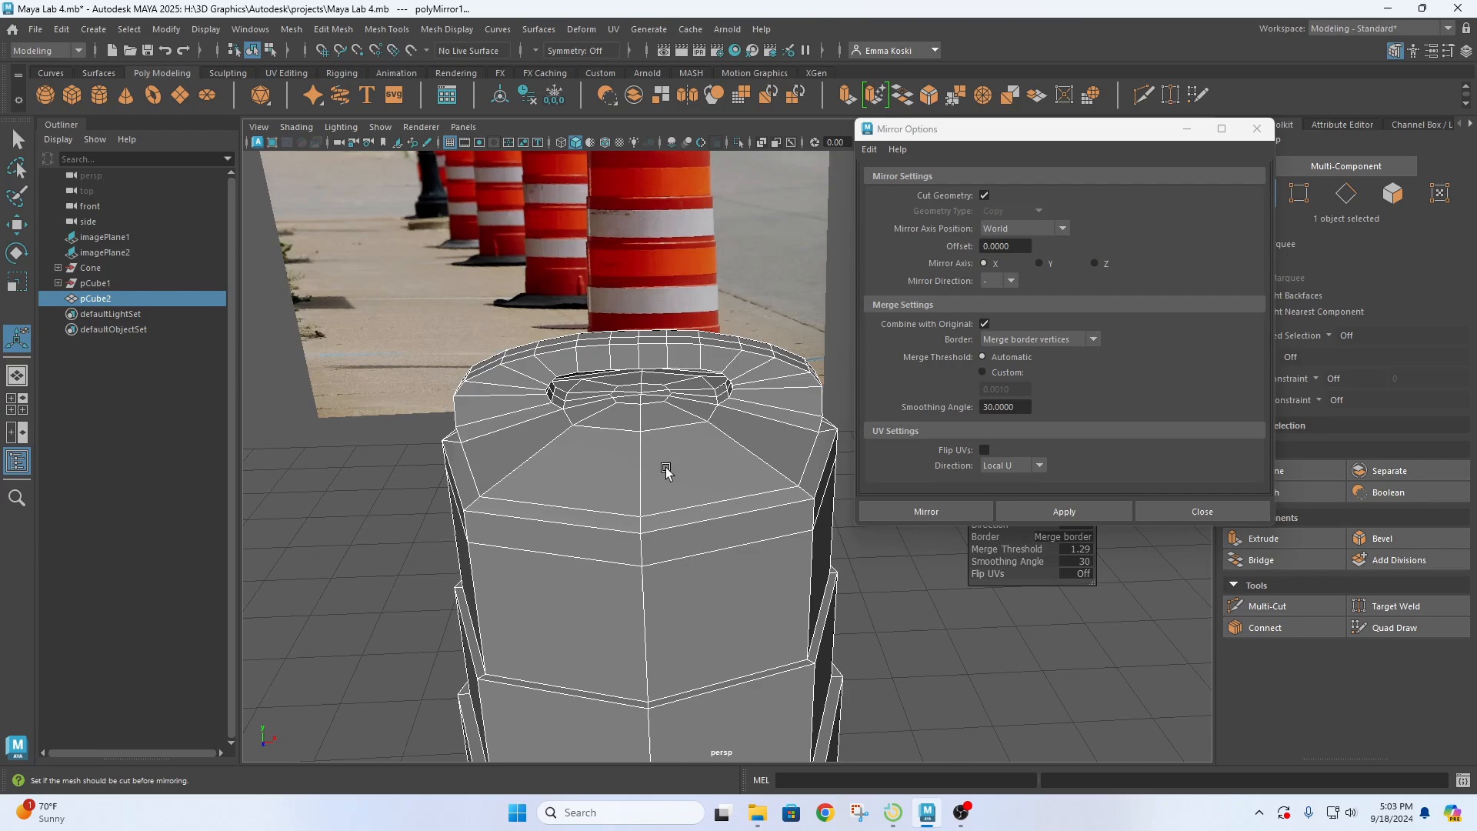
{"action": "left_click_drag", "start_coordinate": [666, 470], "coordinate": [655, 442], "text": "alt"}
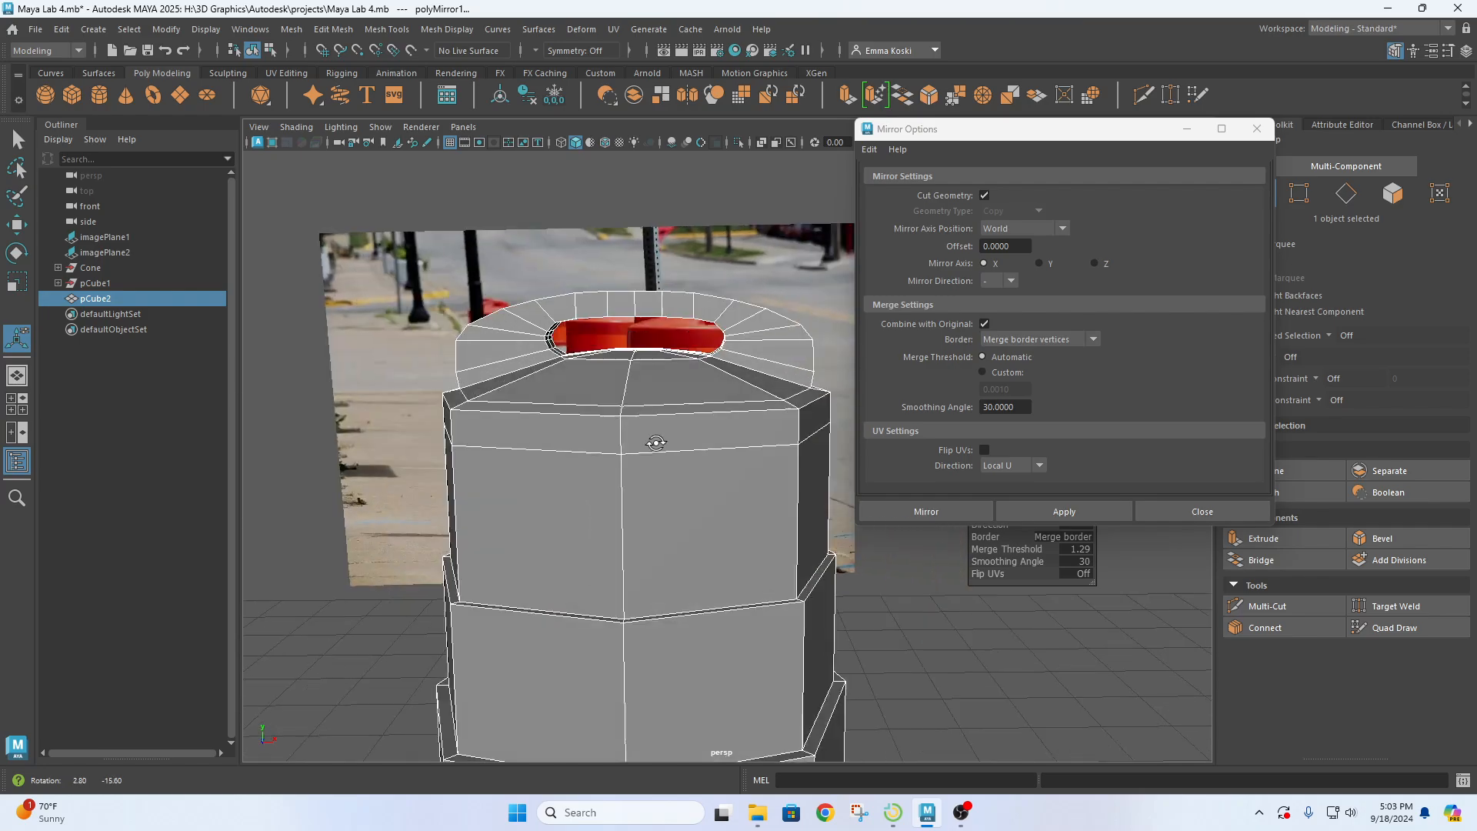
{"action": "key", "text": "space"}
{"action": "key", "text": "space"}
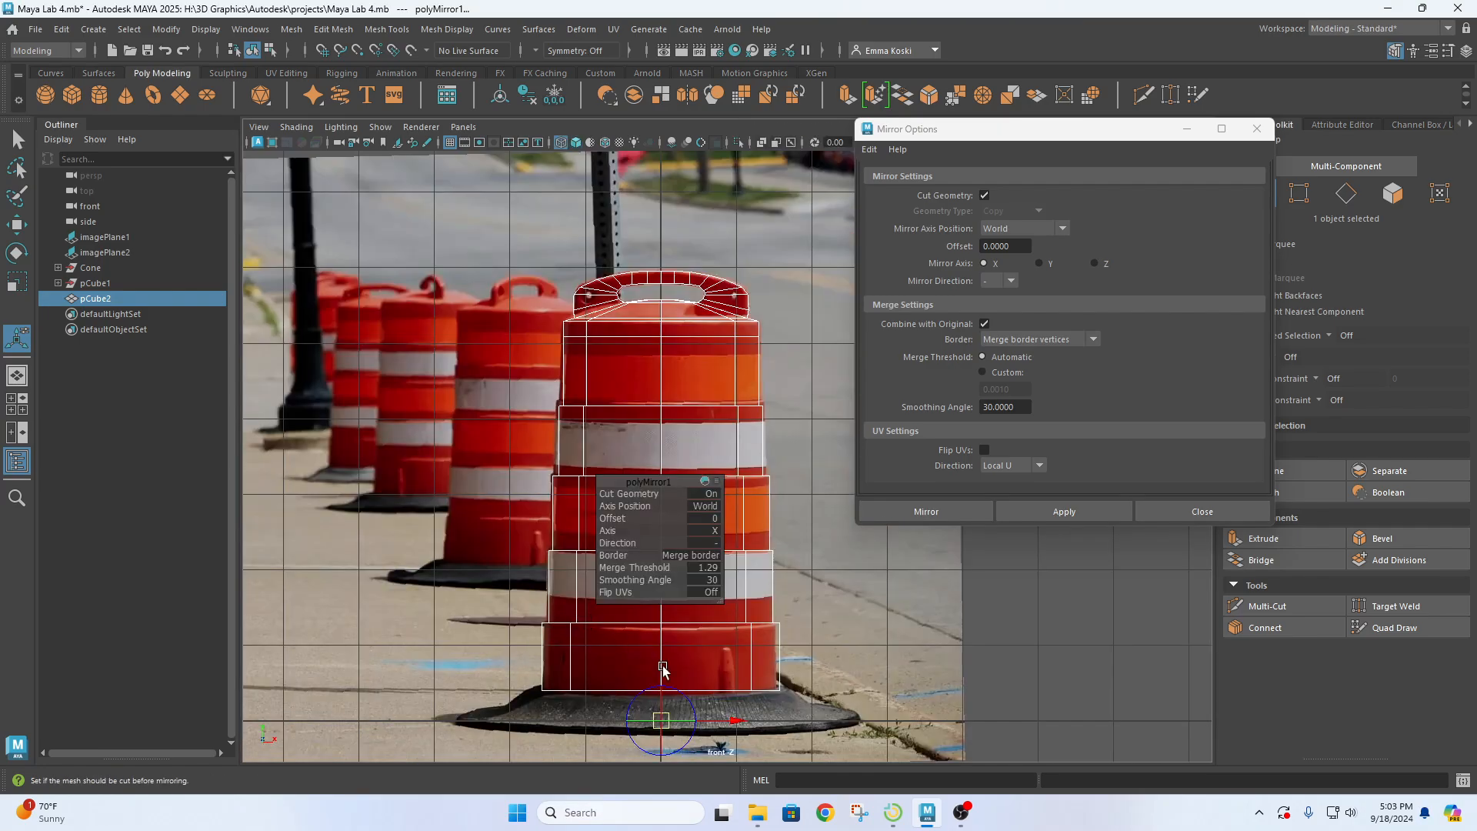
{"action": "key", "text": "space"}
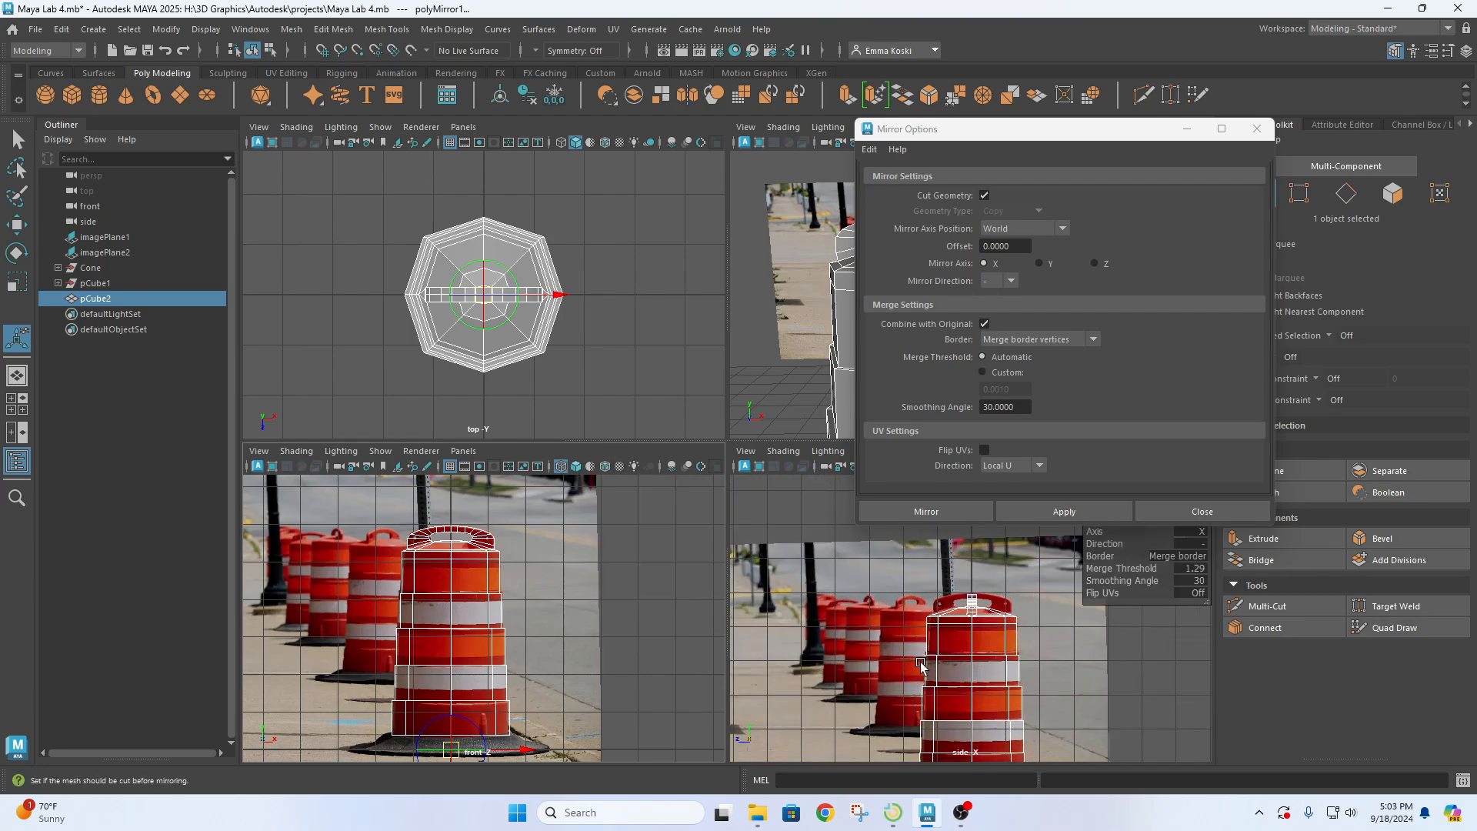
{"action": "key", "text": "space"}
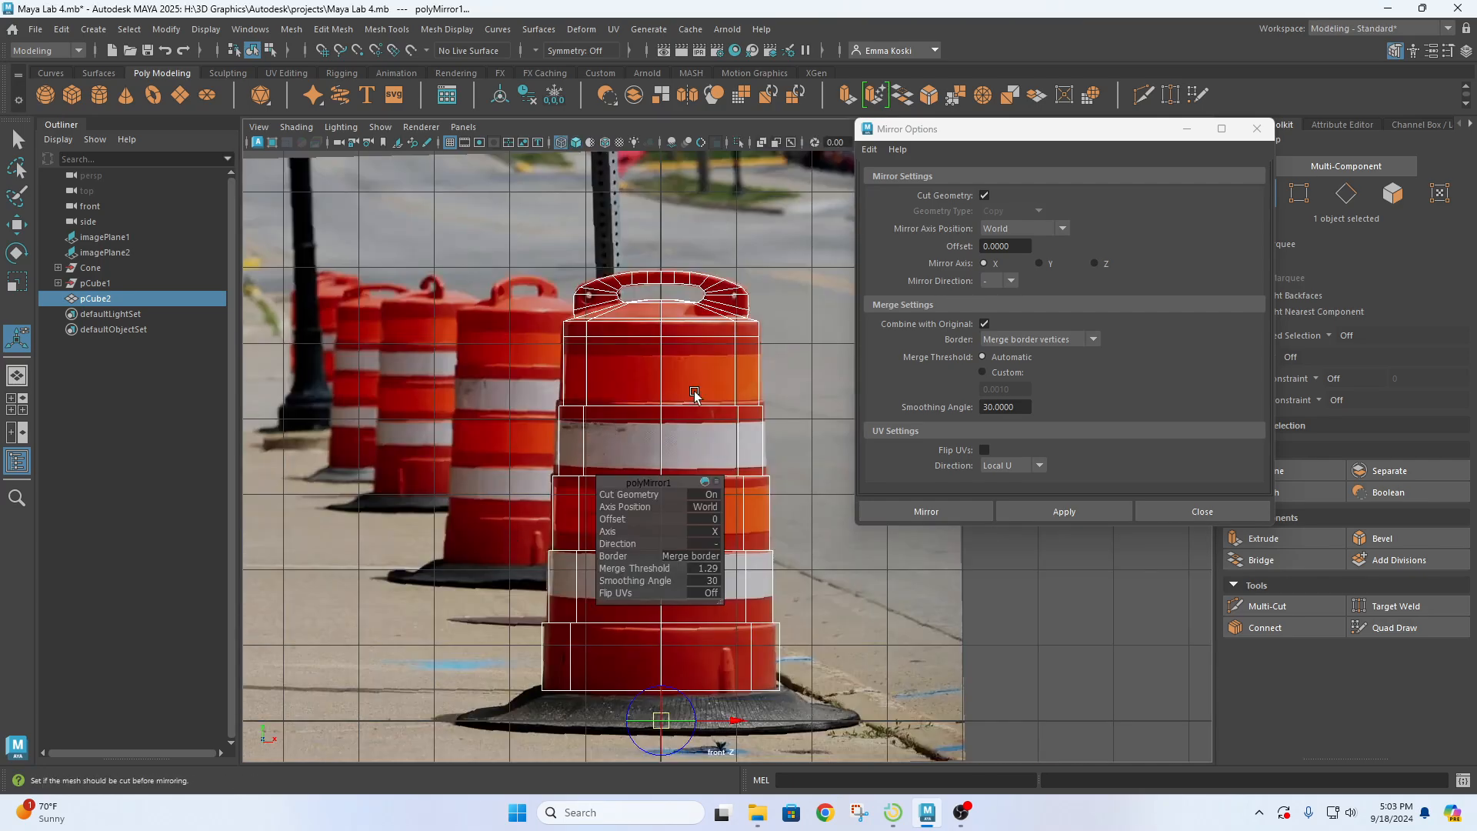
{"action": "left_click", "coordinate": [1216, 509]}
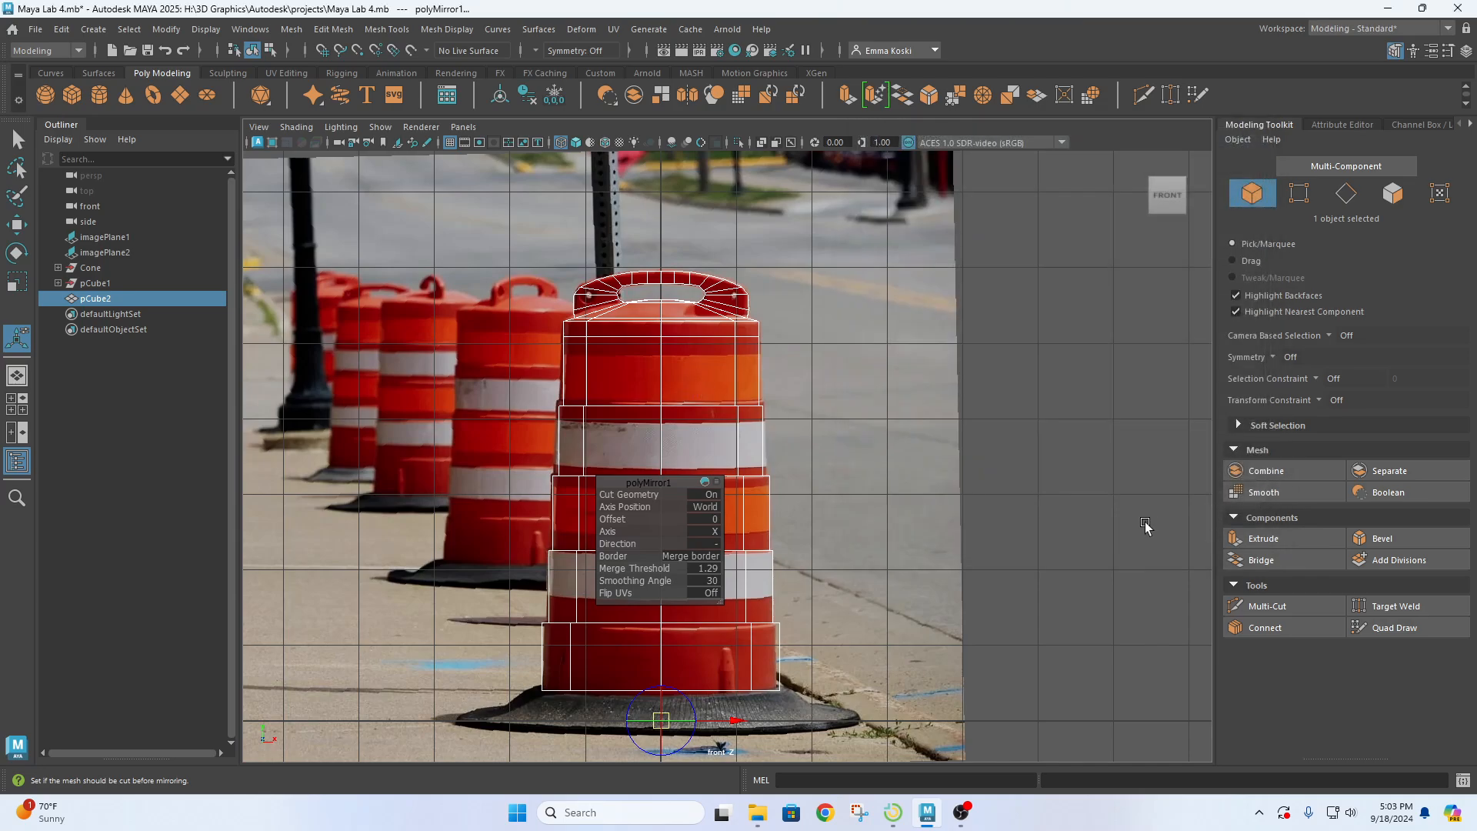
- Reselect the mirrored barrel and inspect its top and handle up close from several perspective angles
{"action": "key", "text": "space"}
{"action": "key", "text": "space"}
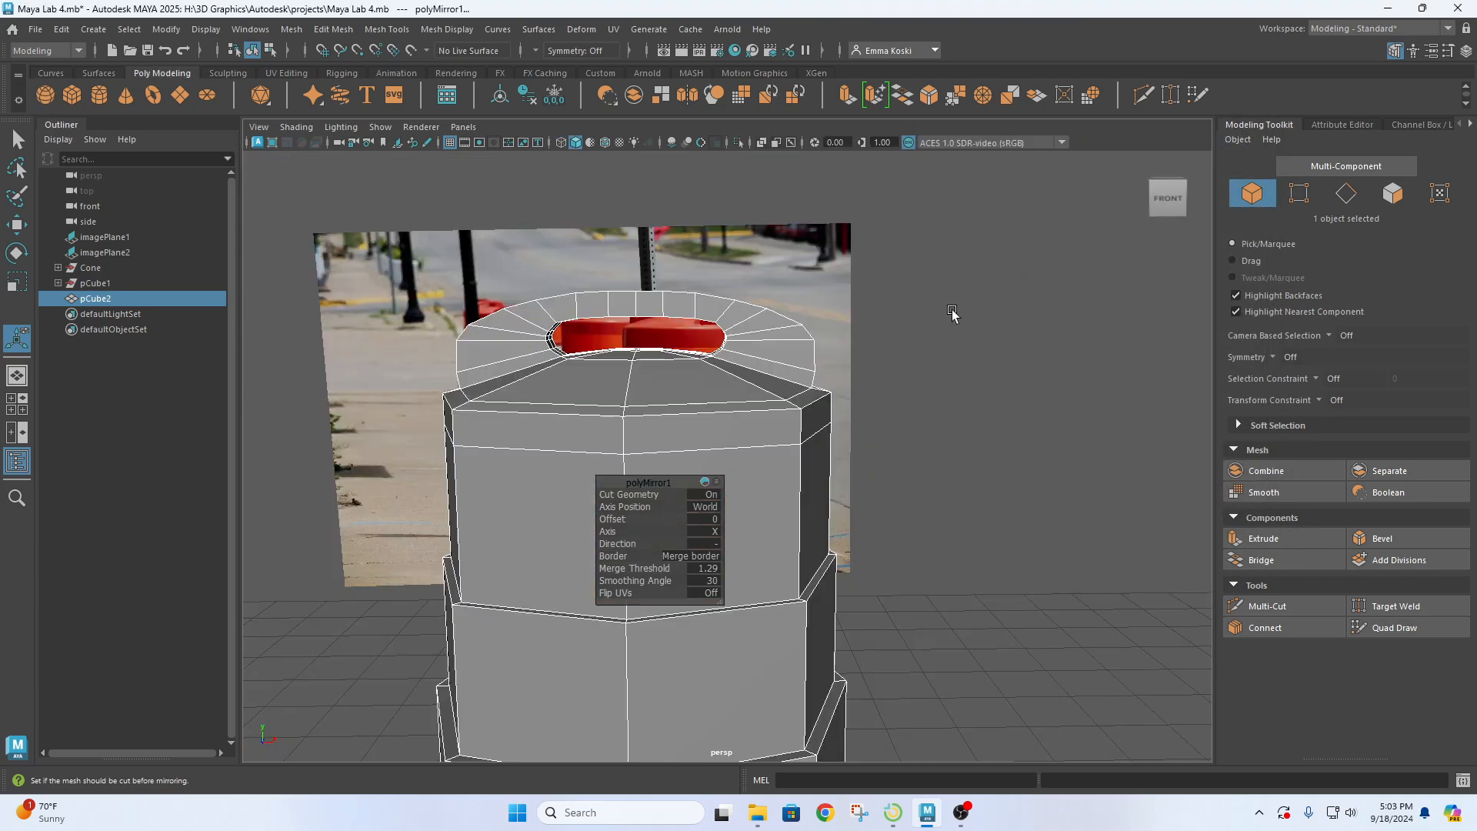
{"action": "right_click_drag", "start_coordinate": [885, 398], "coordinate": [784, 402], "text": "alt"}
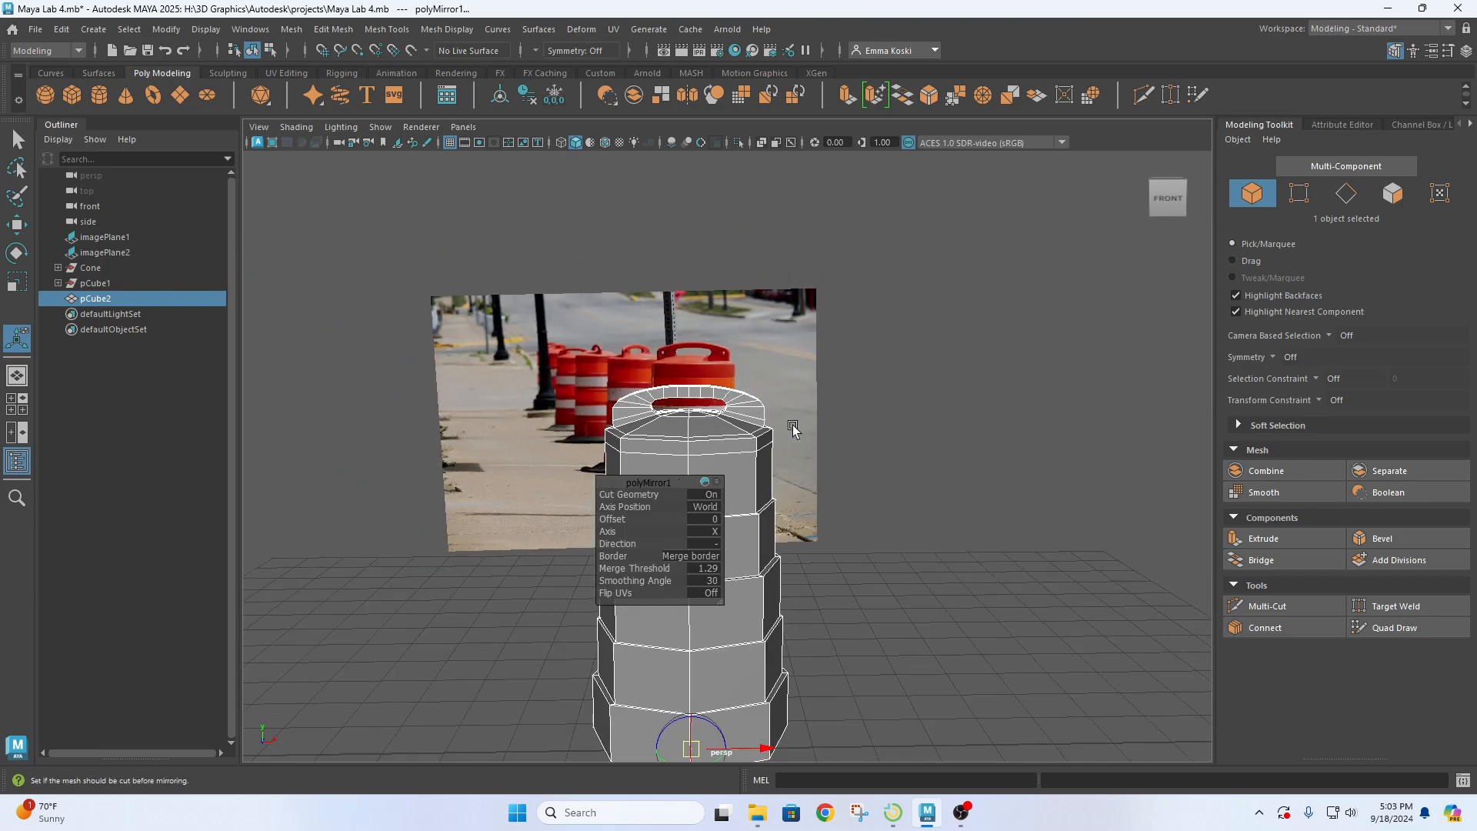
{"action": "key", "text": "q"}
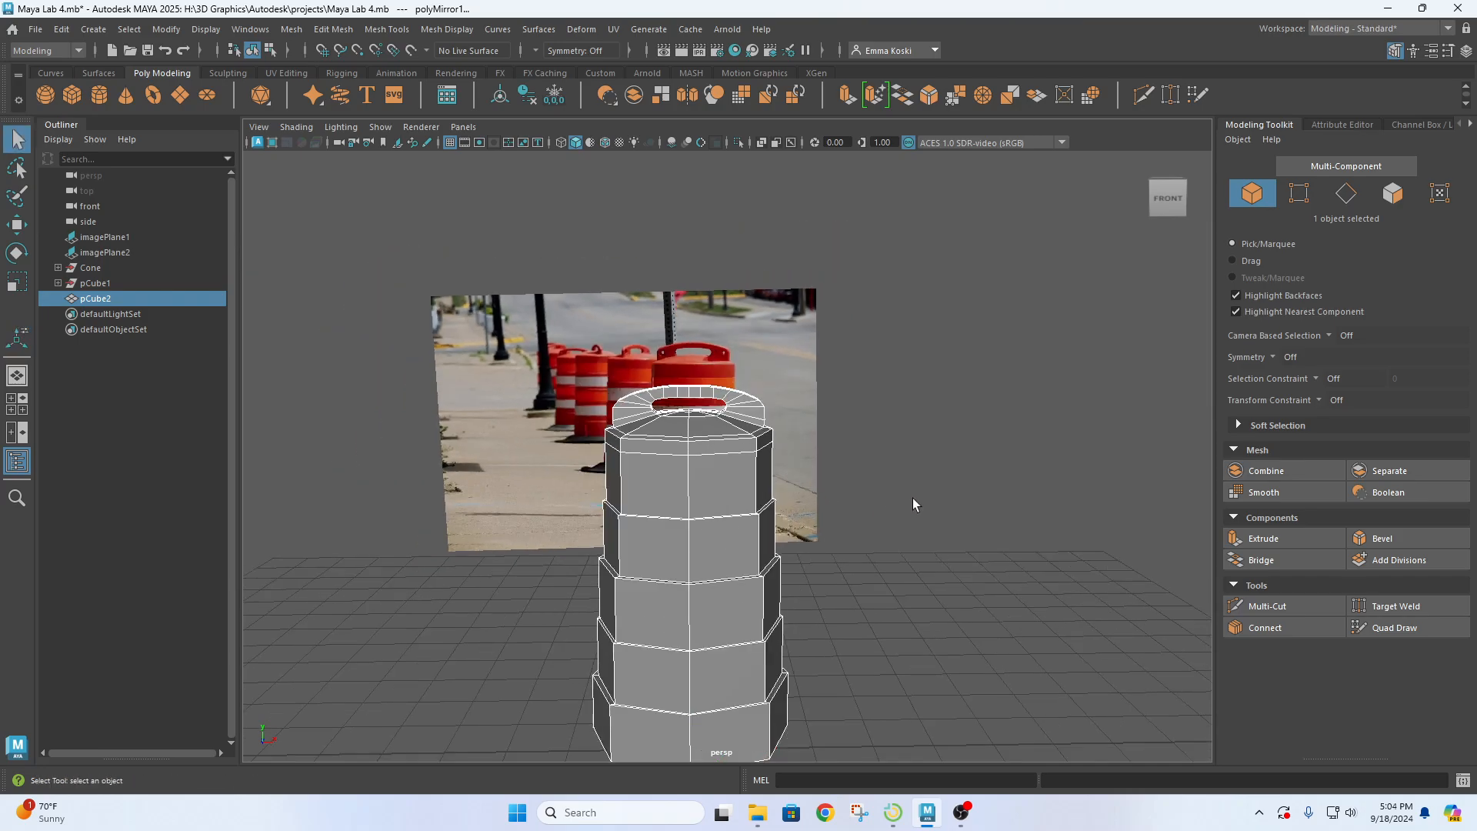
{"action": "left_click", "coordinate": [913, 504]}
{"action": "left_click", "coordinate": [707, 444]}
{"action": "left_click_drag", "start_coordinate": [797, 446], "coordinate": [751, 464], "text": "alt"}
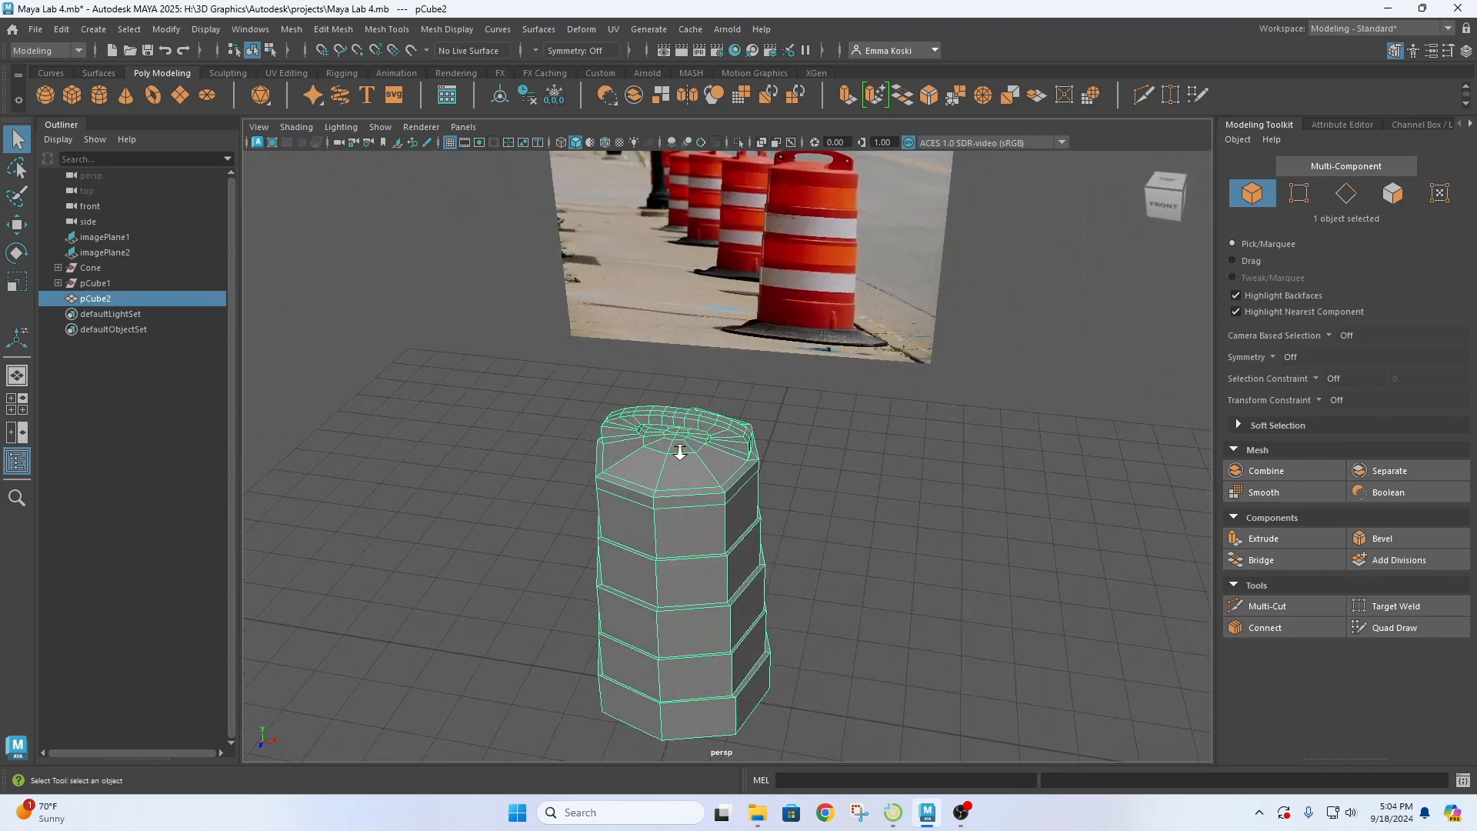
{"action": "scroll", "coordinate": [676, 440], "scroll_direction": "up", "scroll_amount": 6}
{"action": "left_click_drag", "start_coordinate": [622, 416], "coordinate": [631, 371], "text": "alt"}
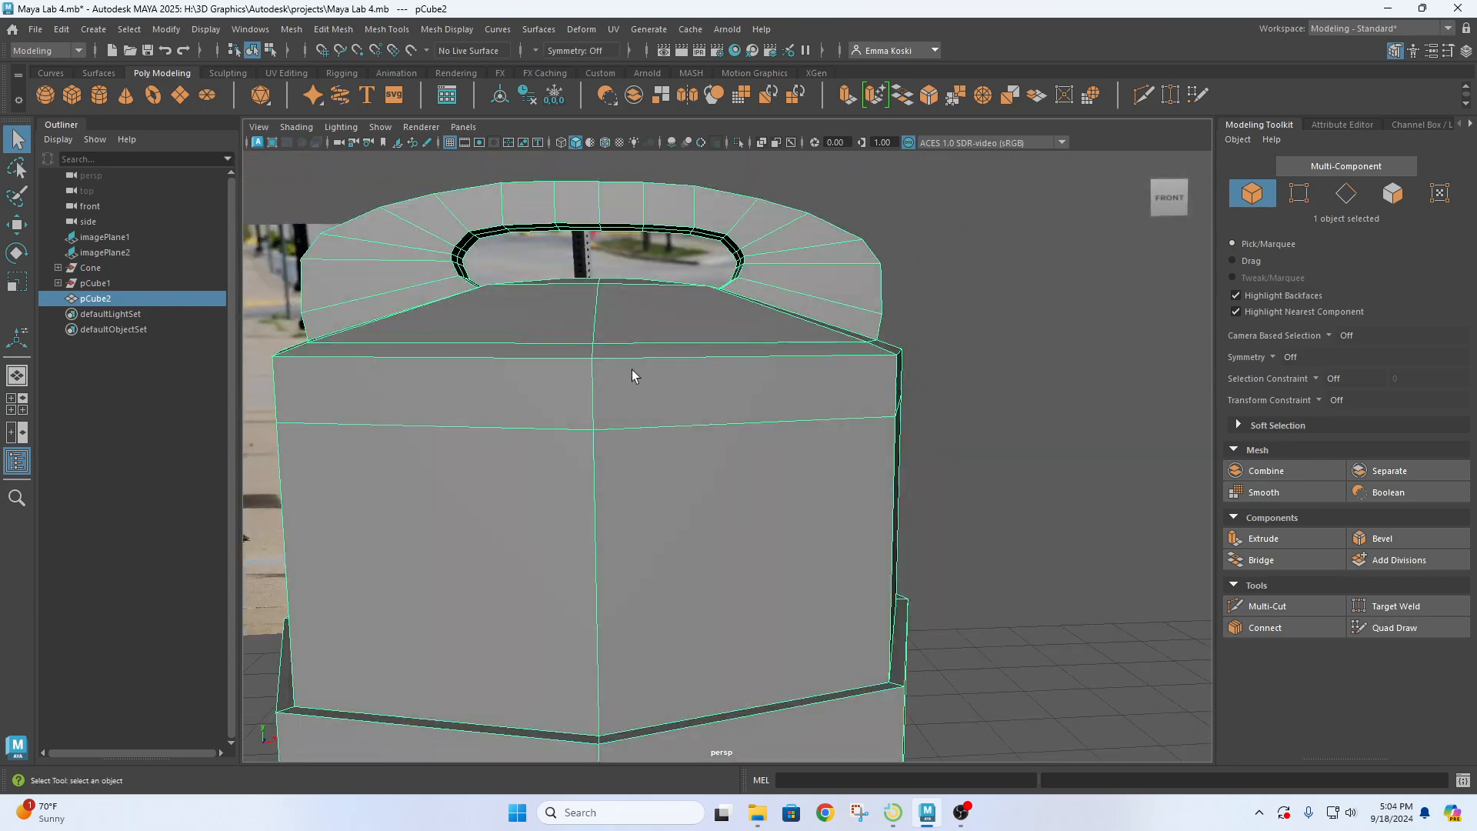
- Raise the edges at the middle of the handle slightly to Y 5.88, matching the front reference photo
{"action": "key", "text": "space"}
{"action": "key", "text": "space"}
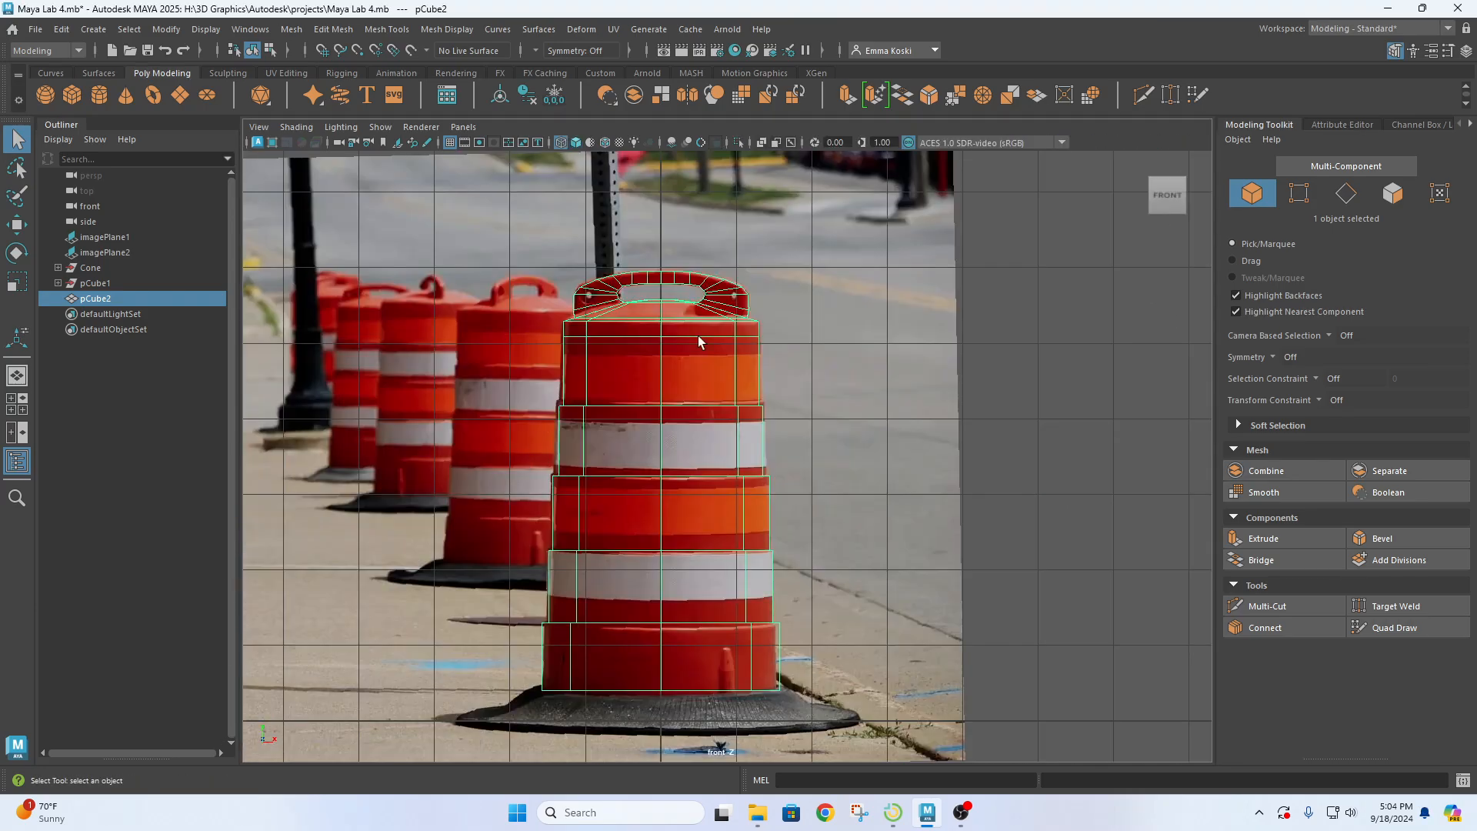
{"action": "scroll", "coordinate": [721, 253], "scroll_direction": "up", "scroll_amount": 3}
{"action": "scroll", "coordinate": [692, 242], "scroll_direction": "up", "scroll_amount": 2}
{"action": "middle_click_drag", "start_coordinate": [682, 238], "coordinate": [732, 537], "text": "alt"}
{"action": "scroll", "coordinate": [602, 399], "scroll_direction": "up", "scroll_amount": 5}
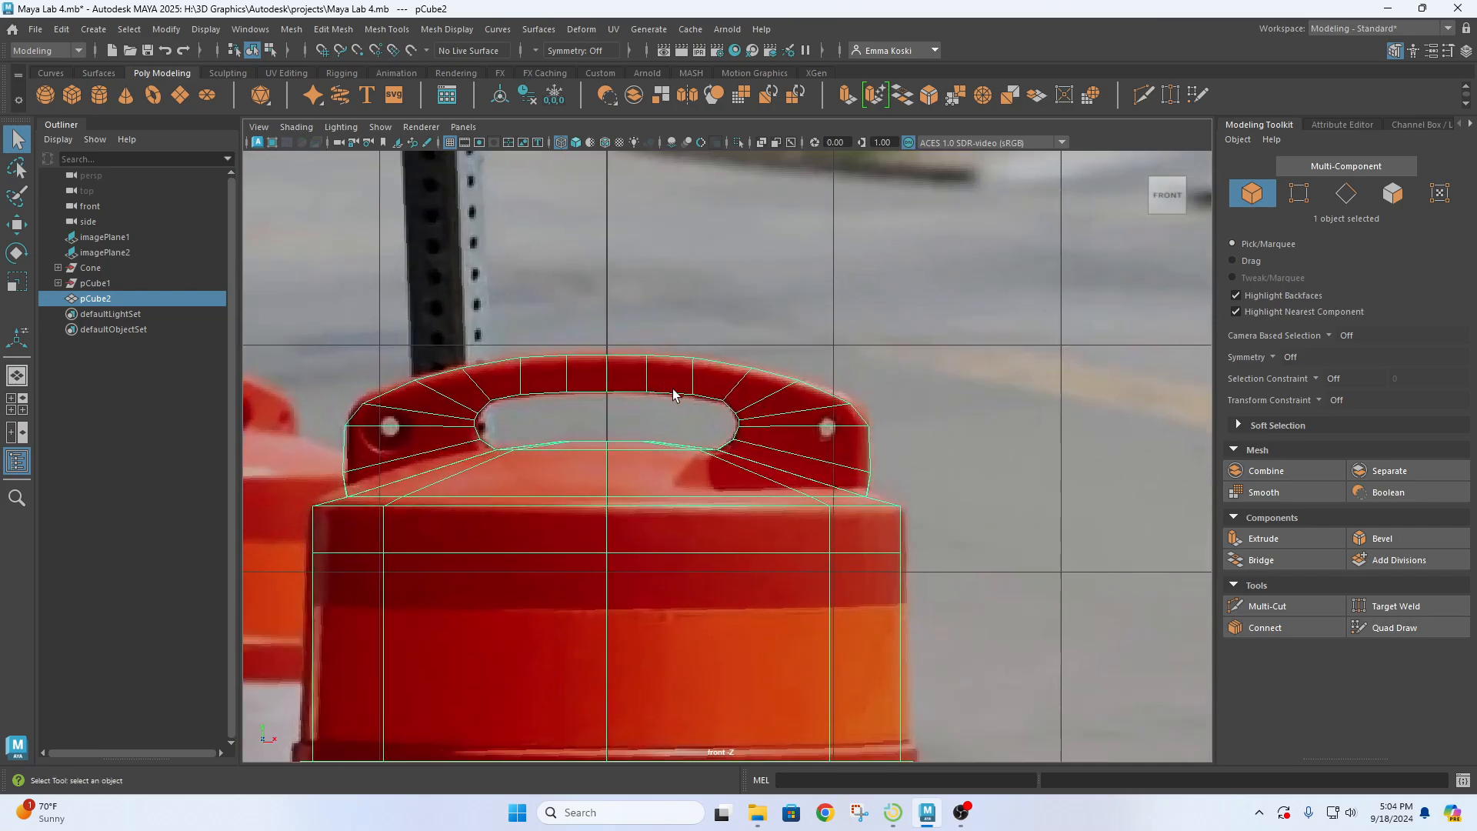
{"action": "scroll", "coordinate": [529, 372], "scroll_direction": "up", "scroll_amount": 2}
{"action": "middle_click_drag", "start_coordinate": [547, 344], "coordinate": [644, 351], "text": "alt"}
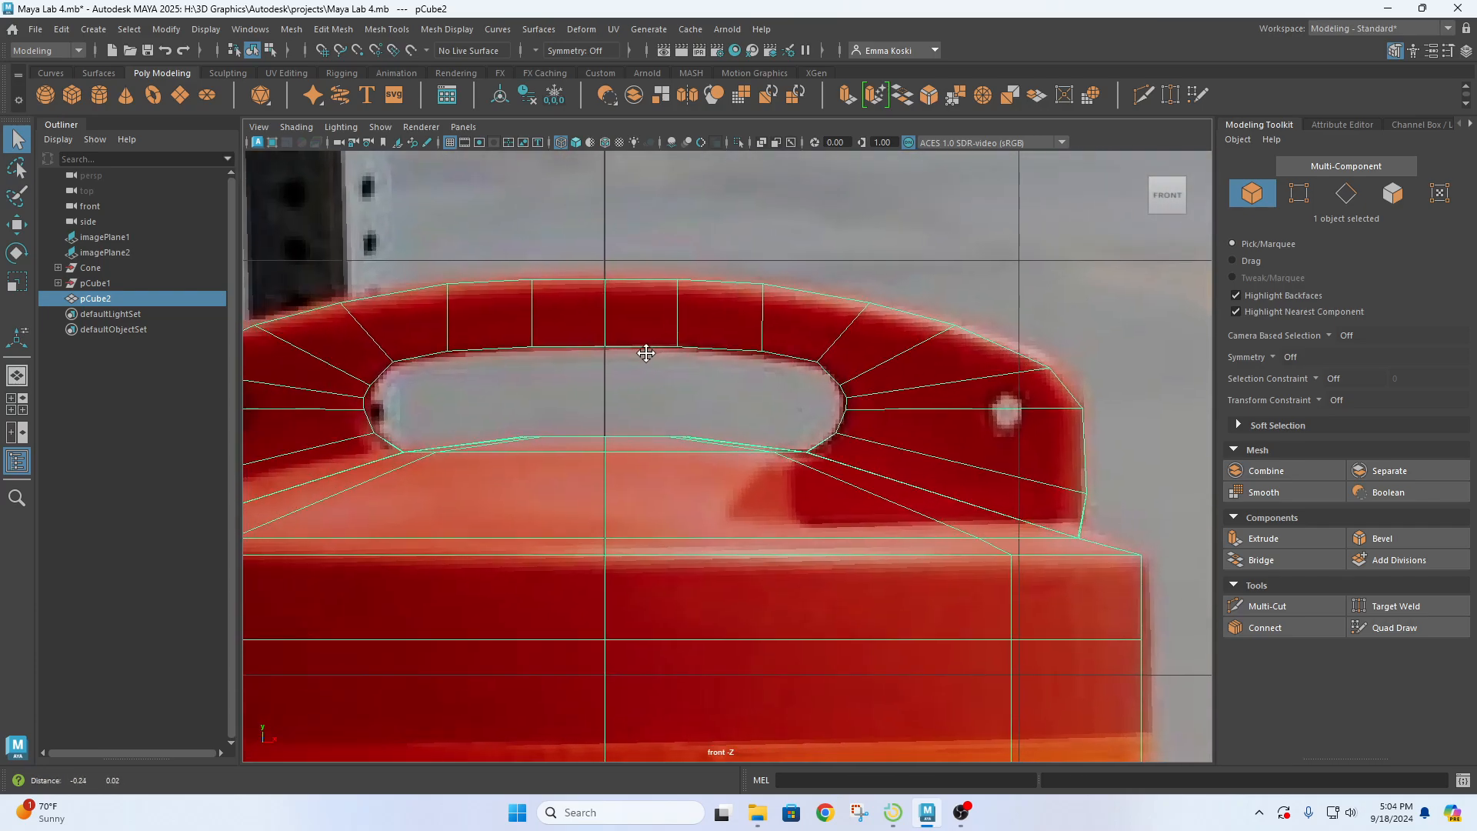
{"action": "right_click_drag", "start_coordinate": [610, 282], "coordinate": [610, 245]}
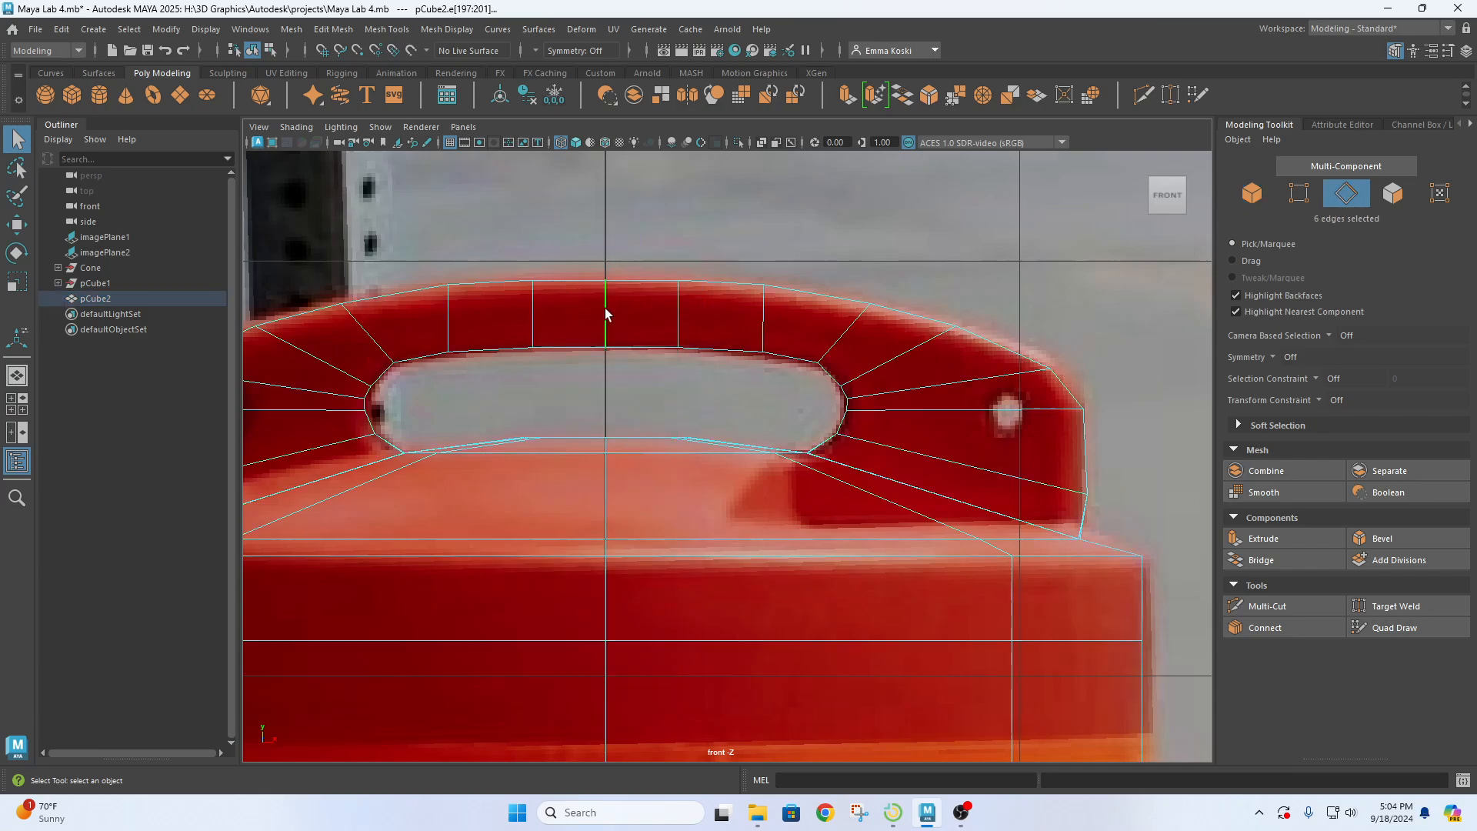
{"action": "key", "text": "w"}
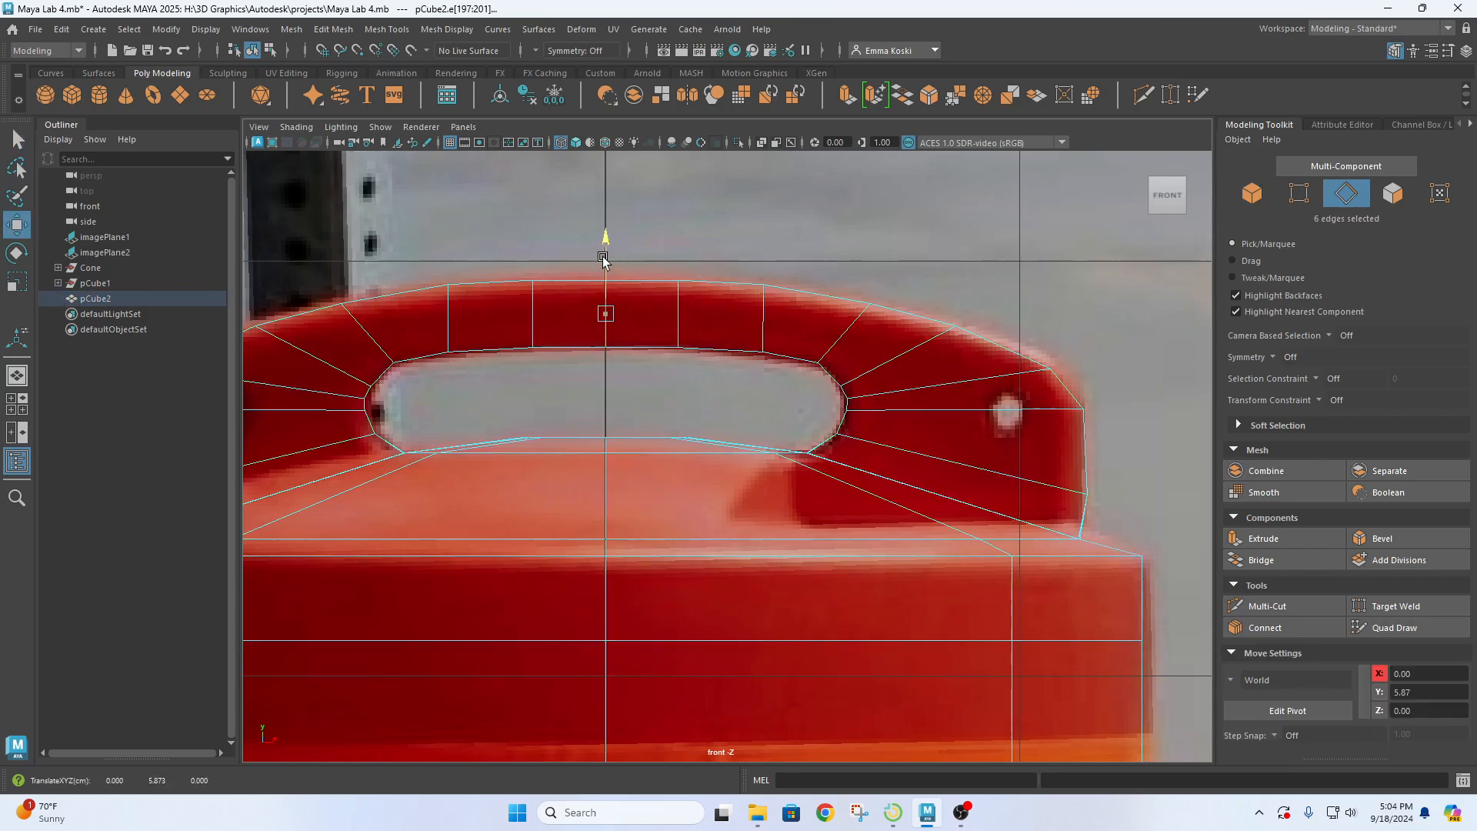
{"action": "key", "text": "space"}
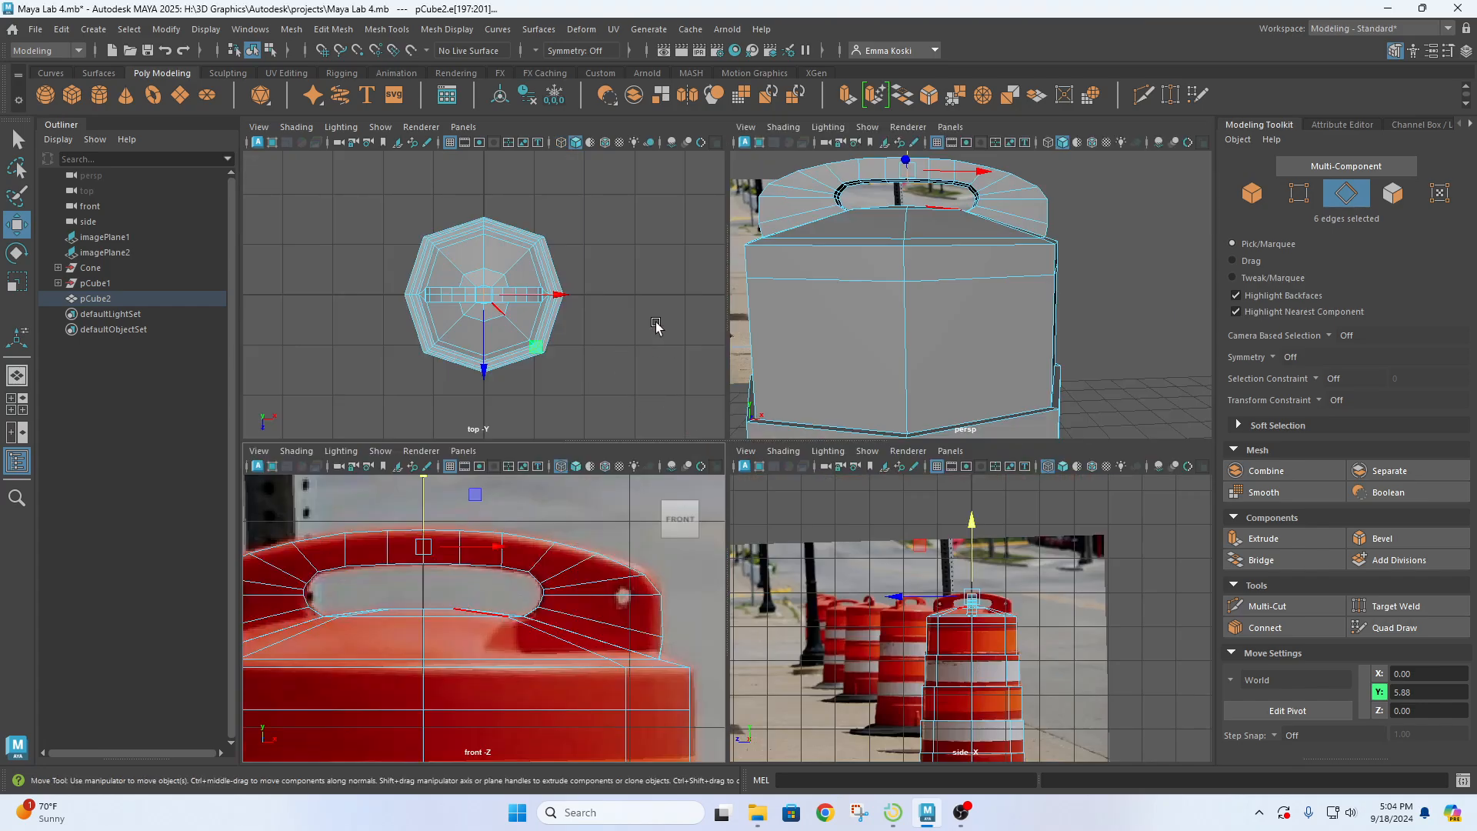
{"action": "key", "text": "space"}
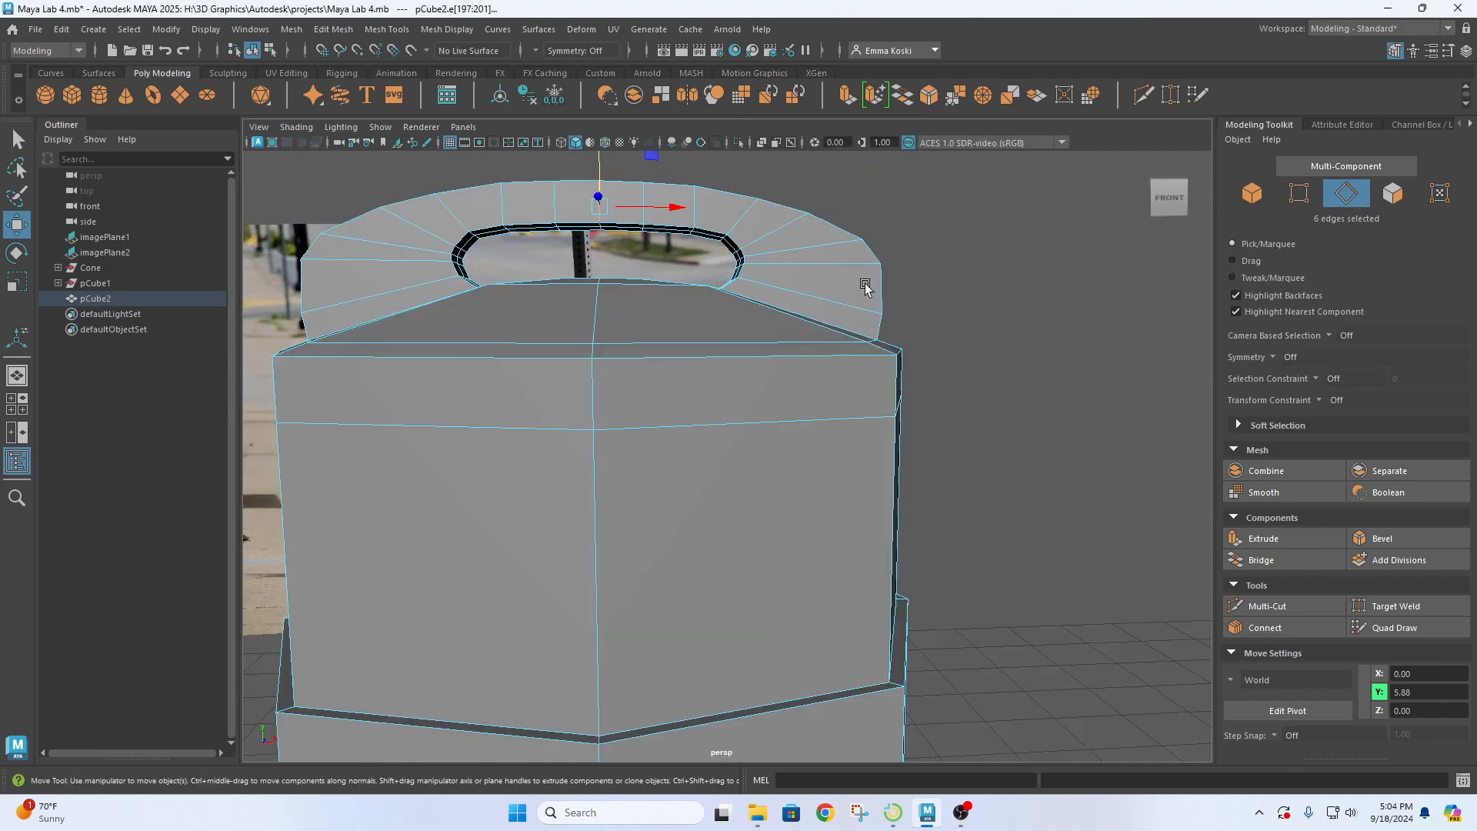
- Try to delete the handle edges two segments left of centre to reduce the cross divisions
{"action": "key", "text": "space"}
{"action": "key", "text": "space"}
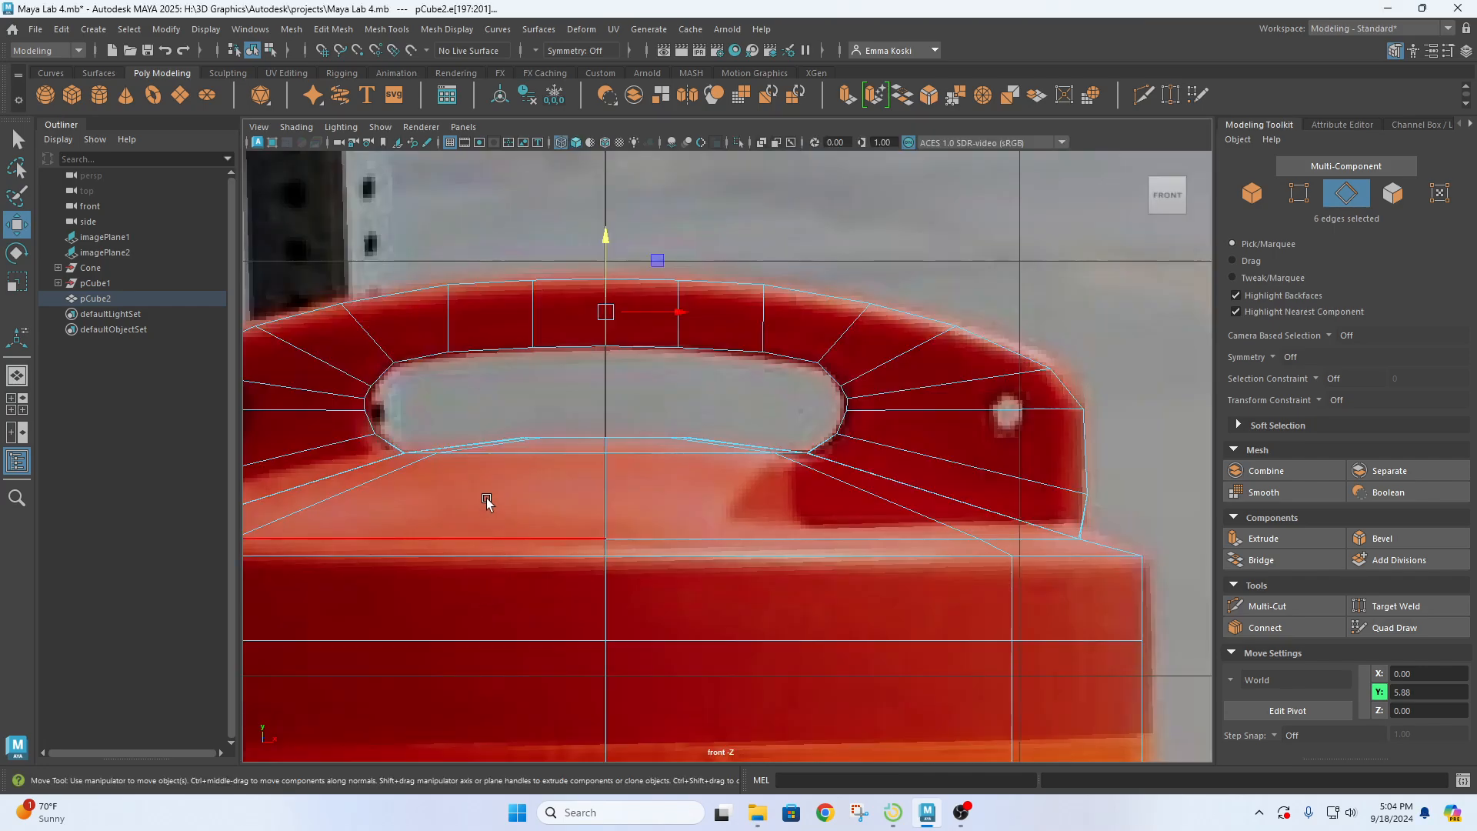
{"action": "left_click", "coordinate": [453, 311]}
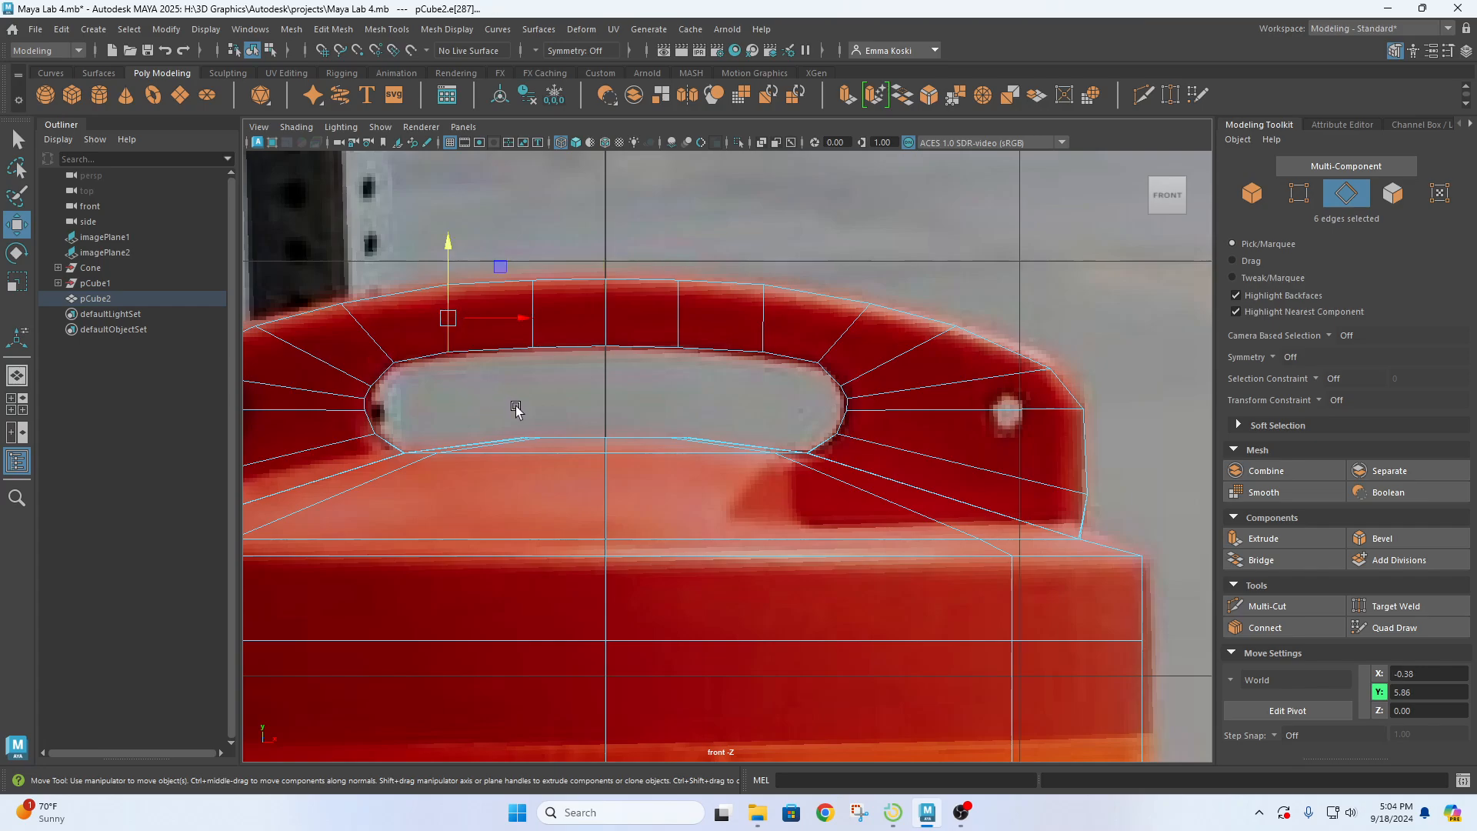
{"action": "key", "text": "Delete"}
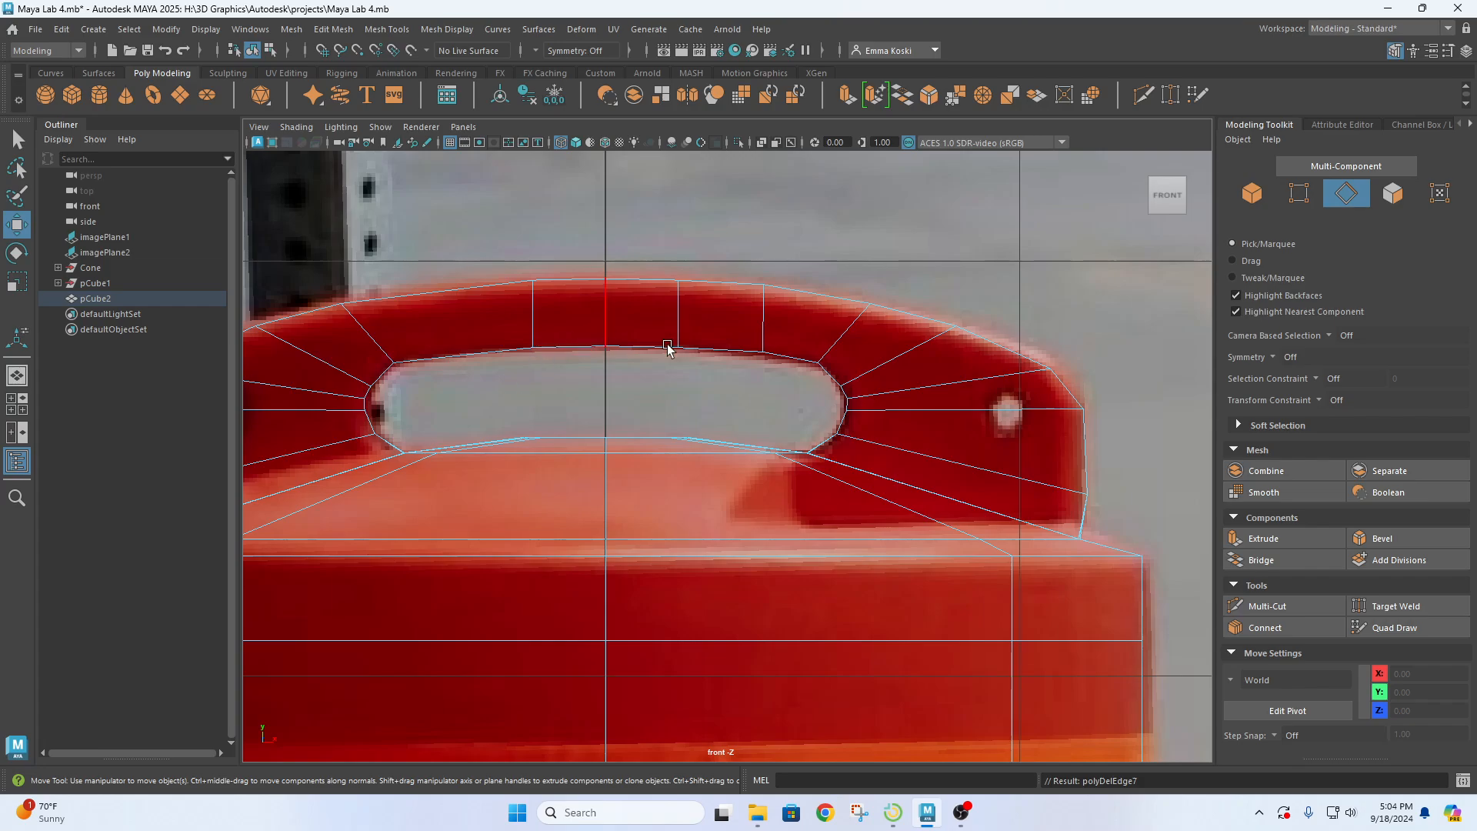
{"action": "left_click", "coordinate": [764, 311]}
{"action": "key", "text": "ctrl+z"}
{"action": "key", "text": "ctrl+z"}
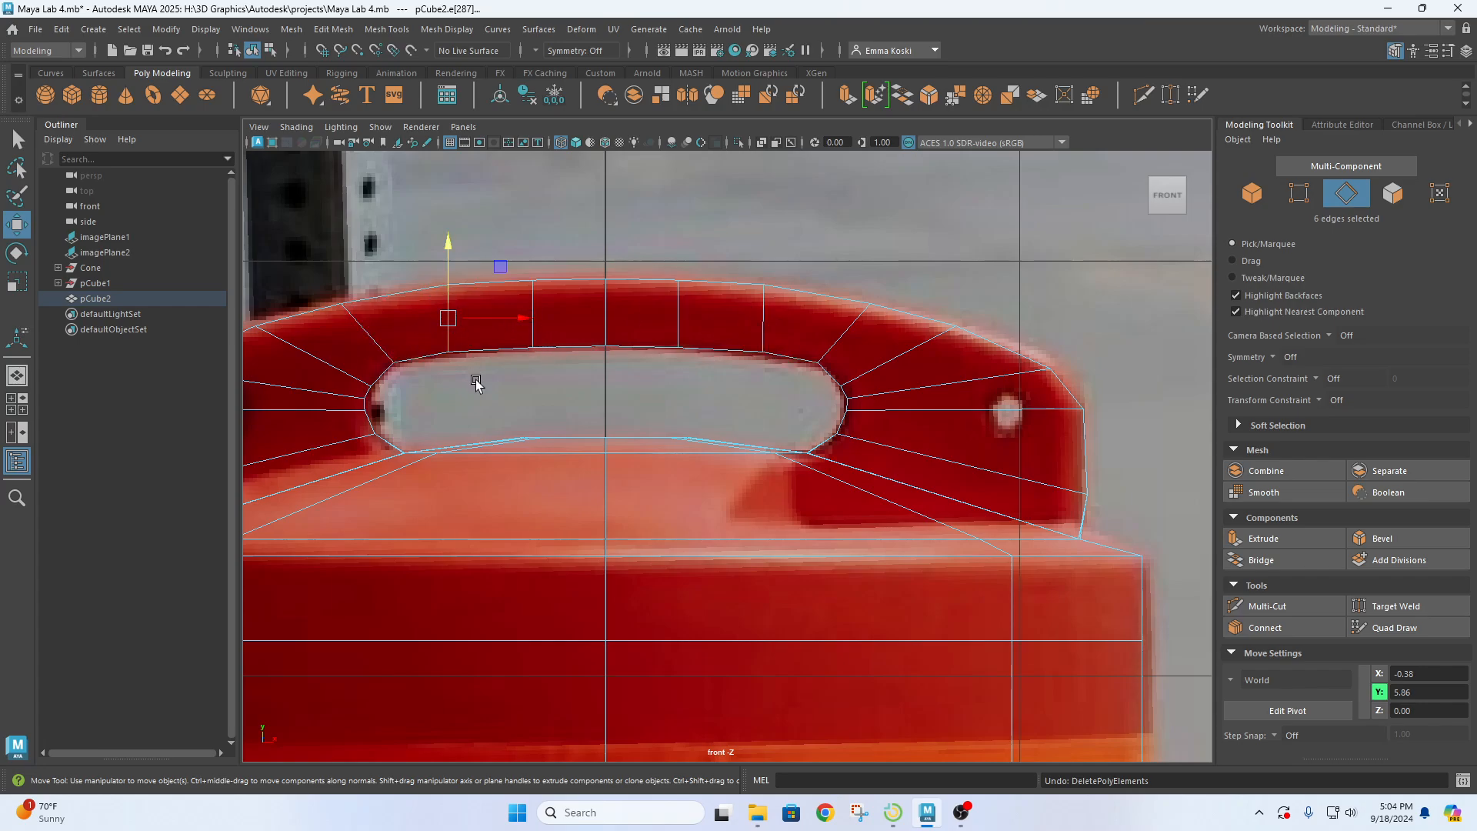
- Rotate the handle edges two segments right of centre slightly so they follow the handle's curve
{"action": "left_click", "coordinate": [777, 323]}
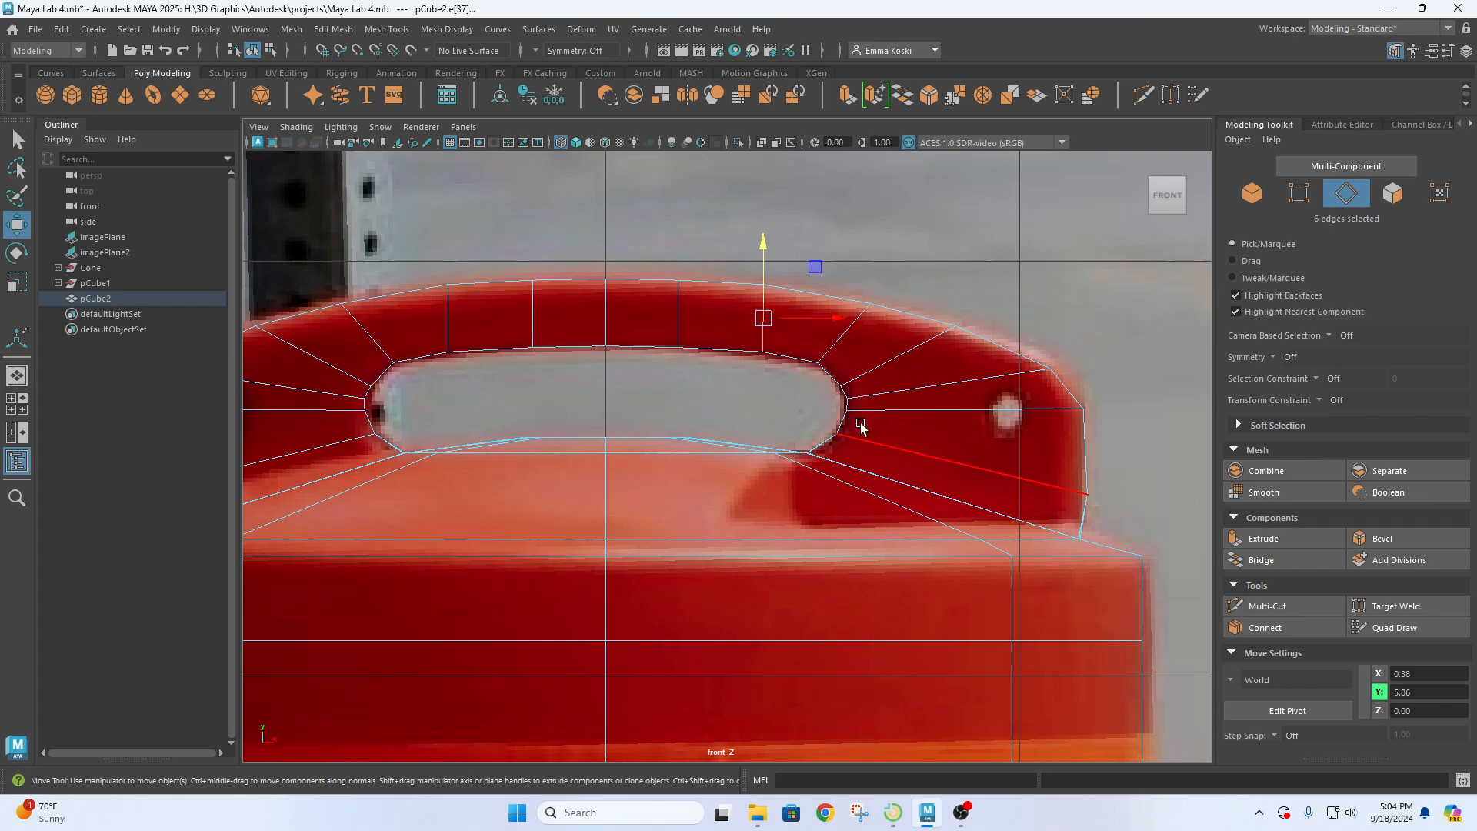
{"action": "key", "text": "e"}
{"action": "left_click_drag", "start_coordinate": [820, 284], "coordinate": [825, 288]}
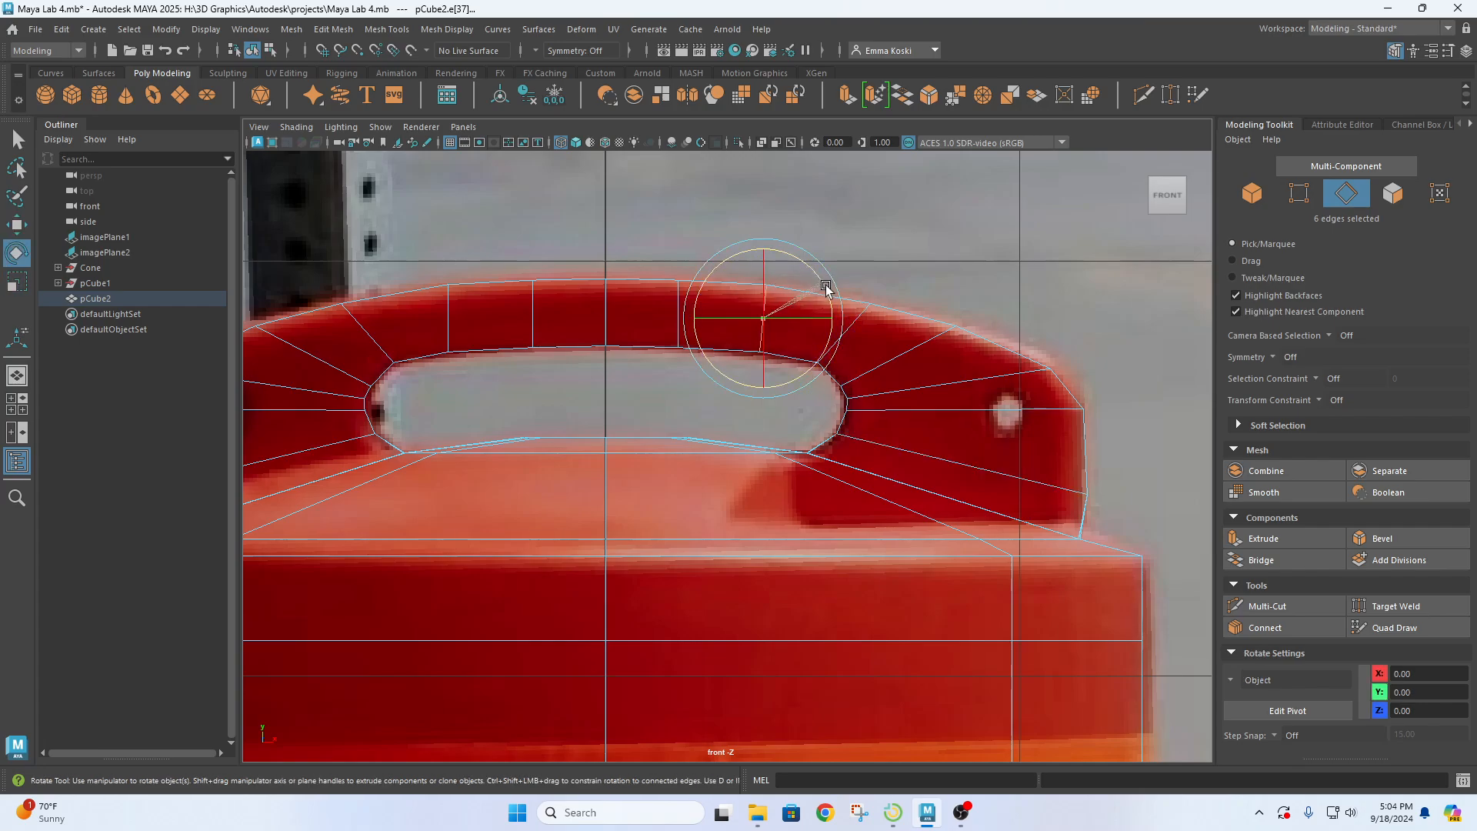
{"action": "key", "text": "w"}
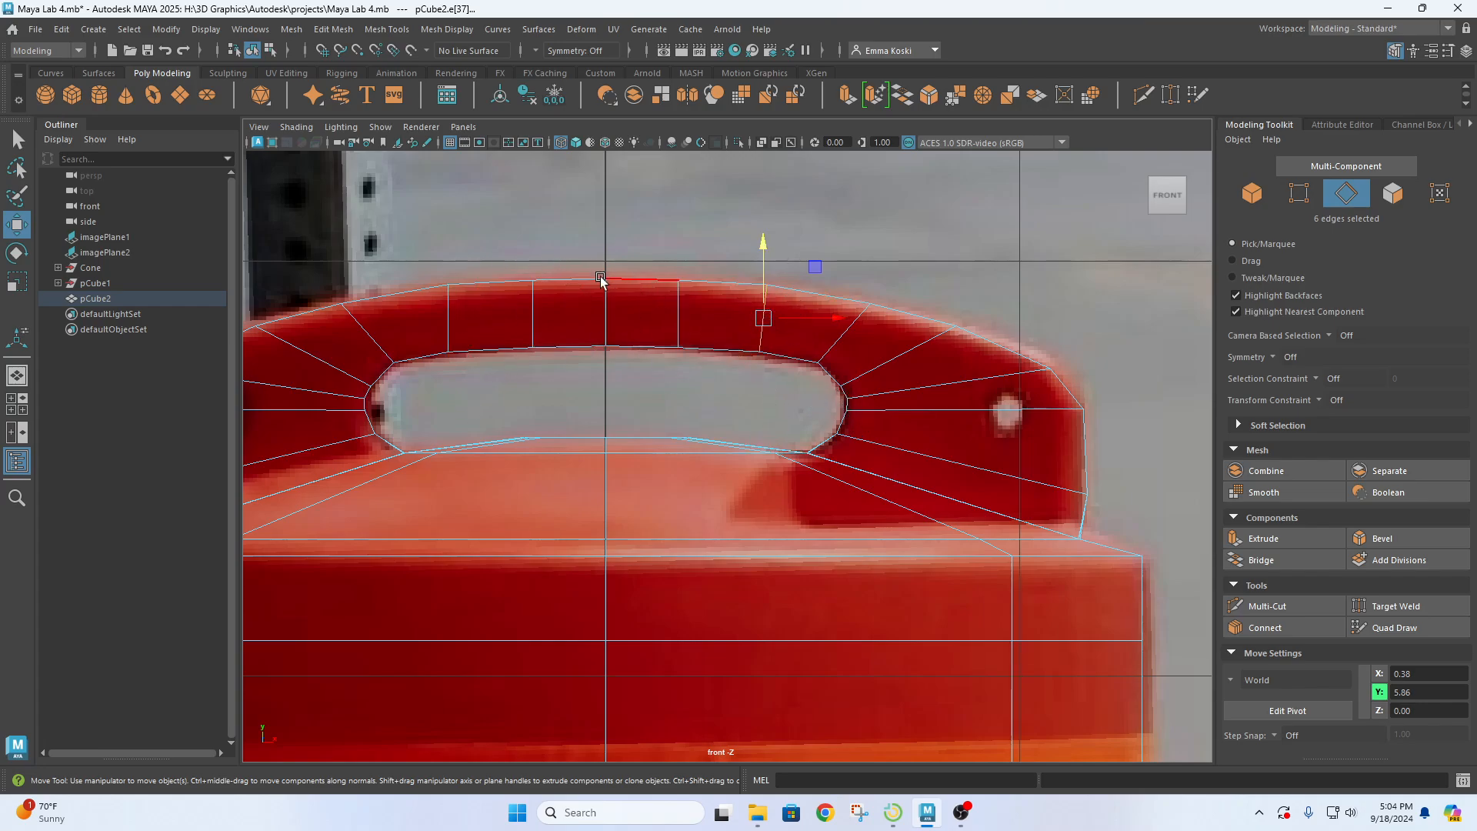
- Delete all faces on the left half of the barrel and return to whole-object selection in perspective view
{"action": "scroll", "coordinate": [682, 323], "scroll_direction": "down", "scroll_amount": 8}
{"action": "right_click_drag", "start_coordinate": [696, 446], "coordinate": [696, 398]}
{"action": "left_click_drag", "start_coordinate": [609, 366], "coordinate": [709, 727]}
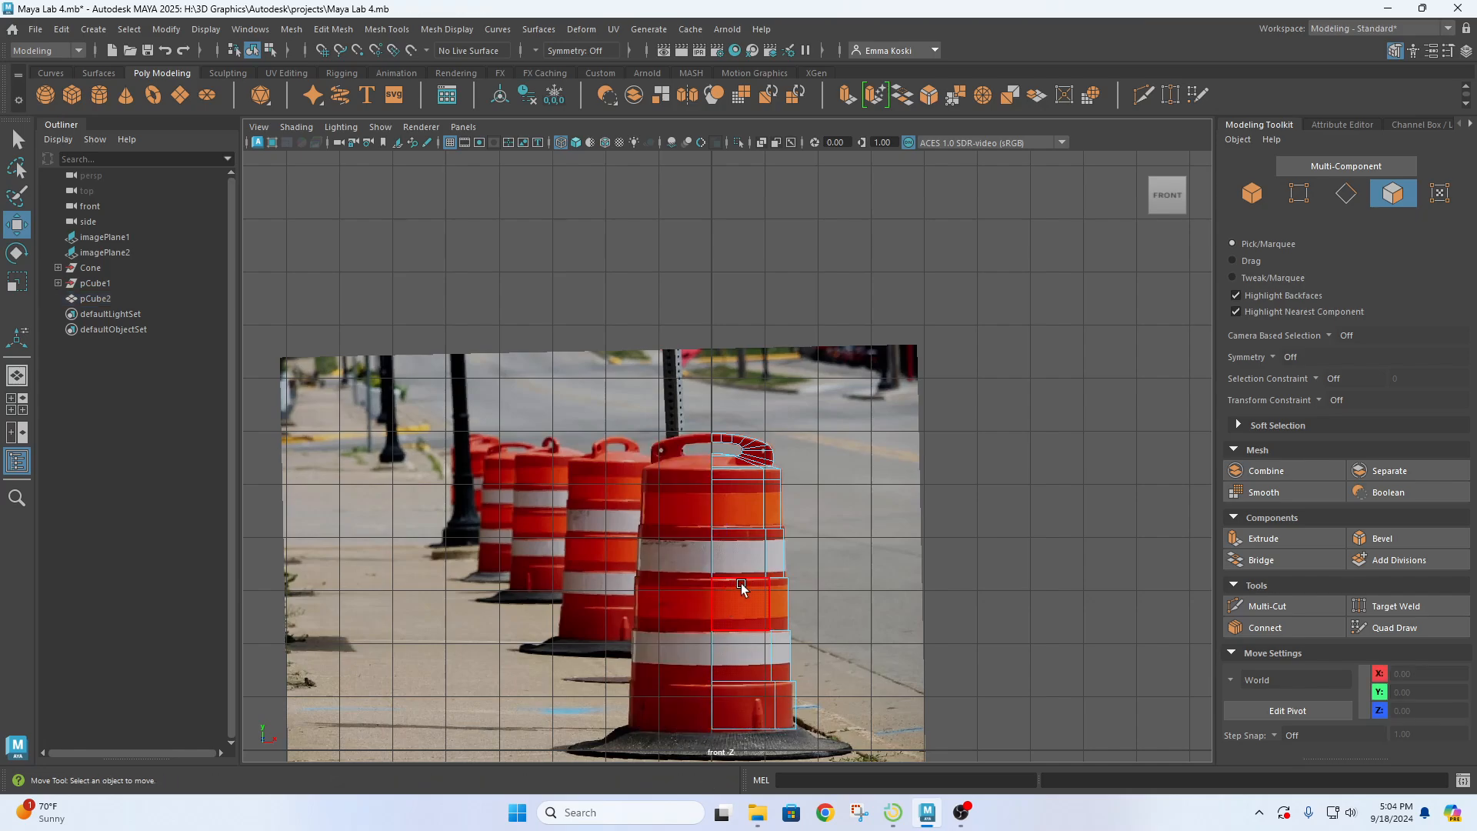
{"action": "right_click_drag", "start_coordinate": [804, 357], "coordinate": [856, 350]}
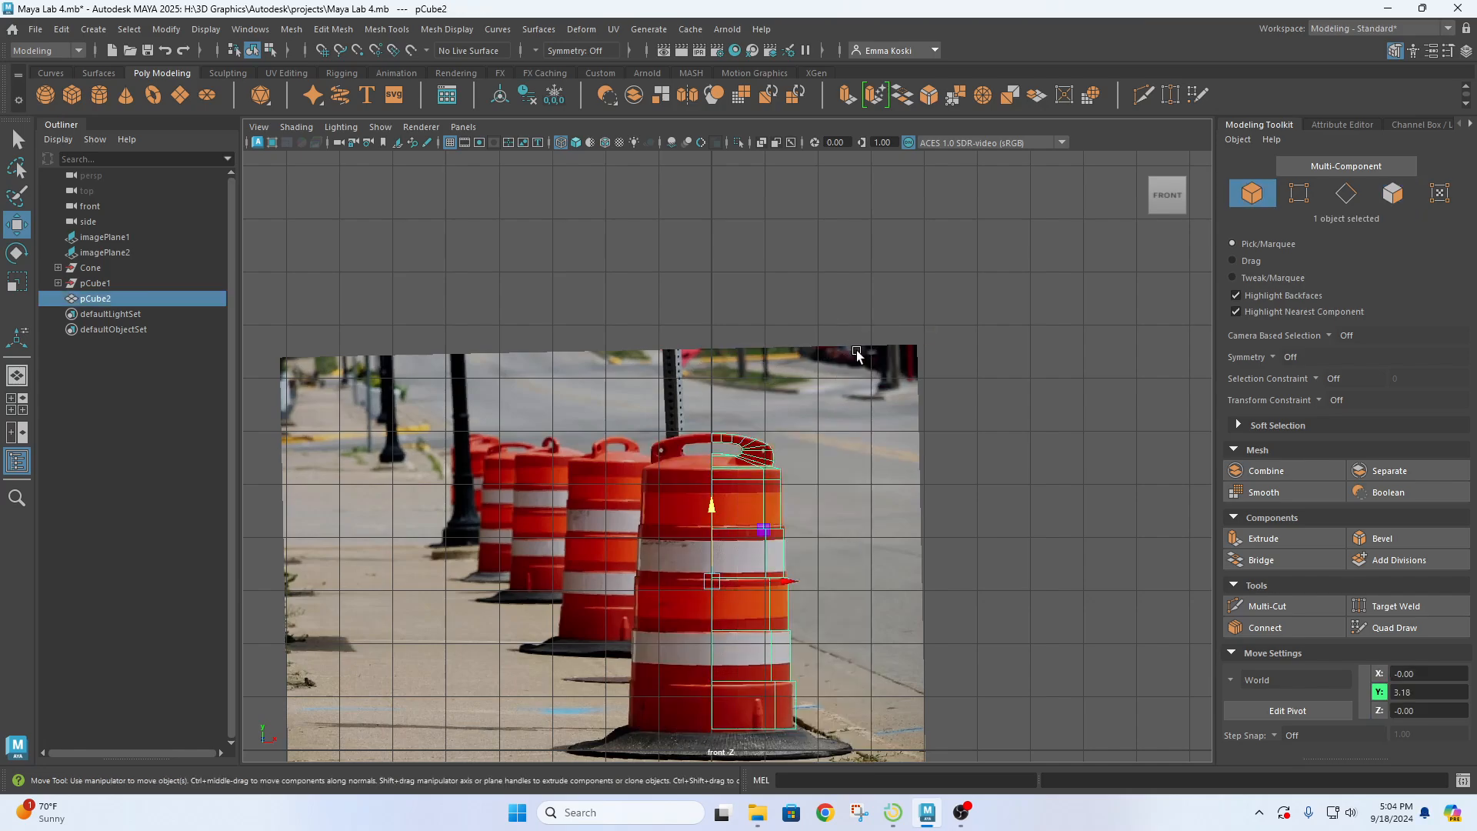
{"action": "key", "text": "space"}
{"action": "key", "text": "space"}
{"action": "scroll", "coordinate": [696, 530], "scroll_direction": "down", "scroll_amount": 3}
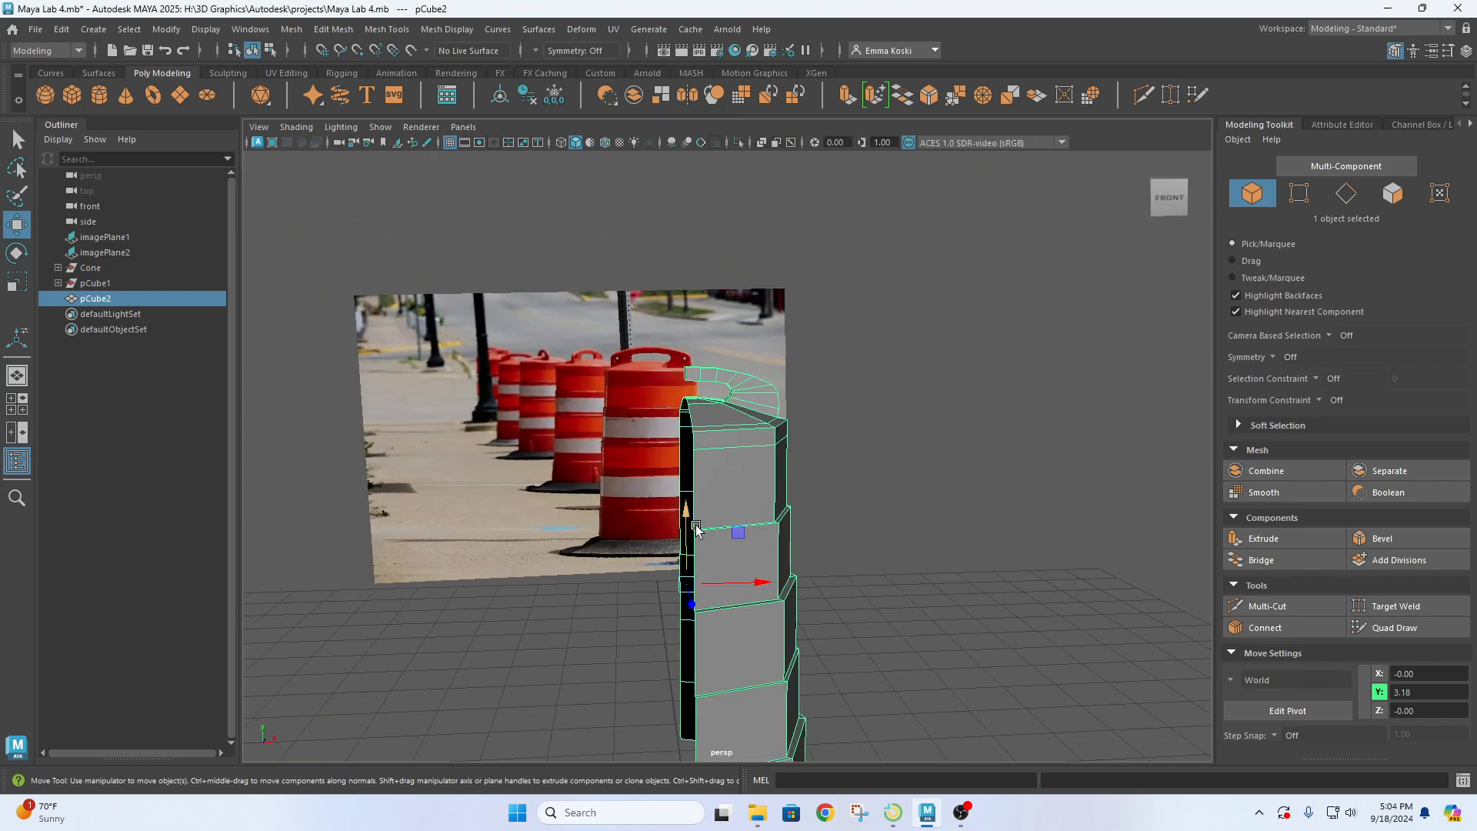
- Mirror the half barrel across the world X axis in the negative direction, combining with the original and merging border vertices
{"action": "mouse_move", "coordinate": [731, 508]}
{"action": "left_mouse_down", "text": "alt"}
{"action": "mouse_move", "coordinate": [730, 523]}
{"action": "mouse_move", "coordinate": [717, 509]}
{"action": "left_mouse_up", "text": "alt"}
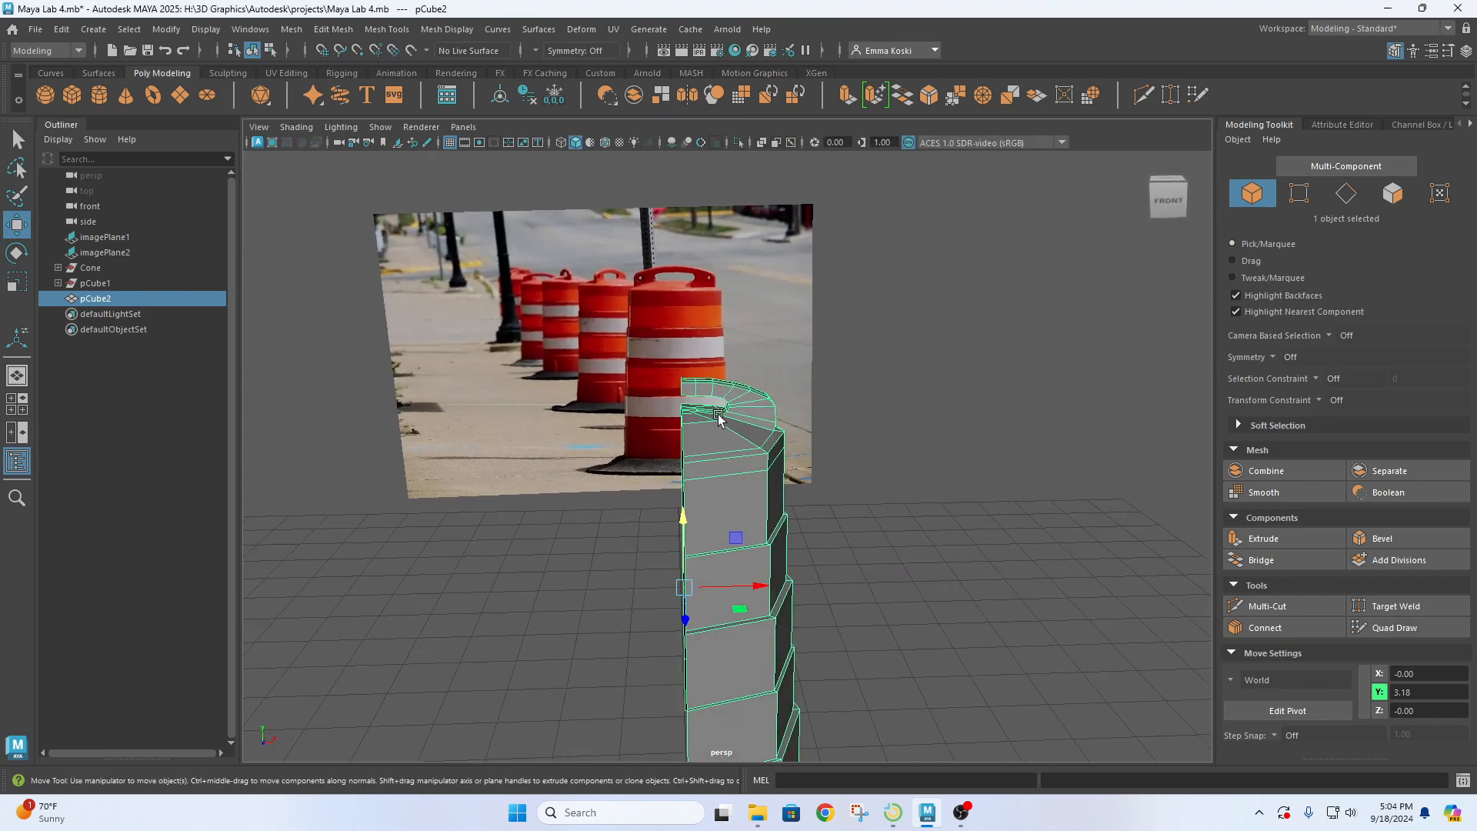
{"action": "right_click", "coordinate": [715, 406], "text": "shift"}
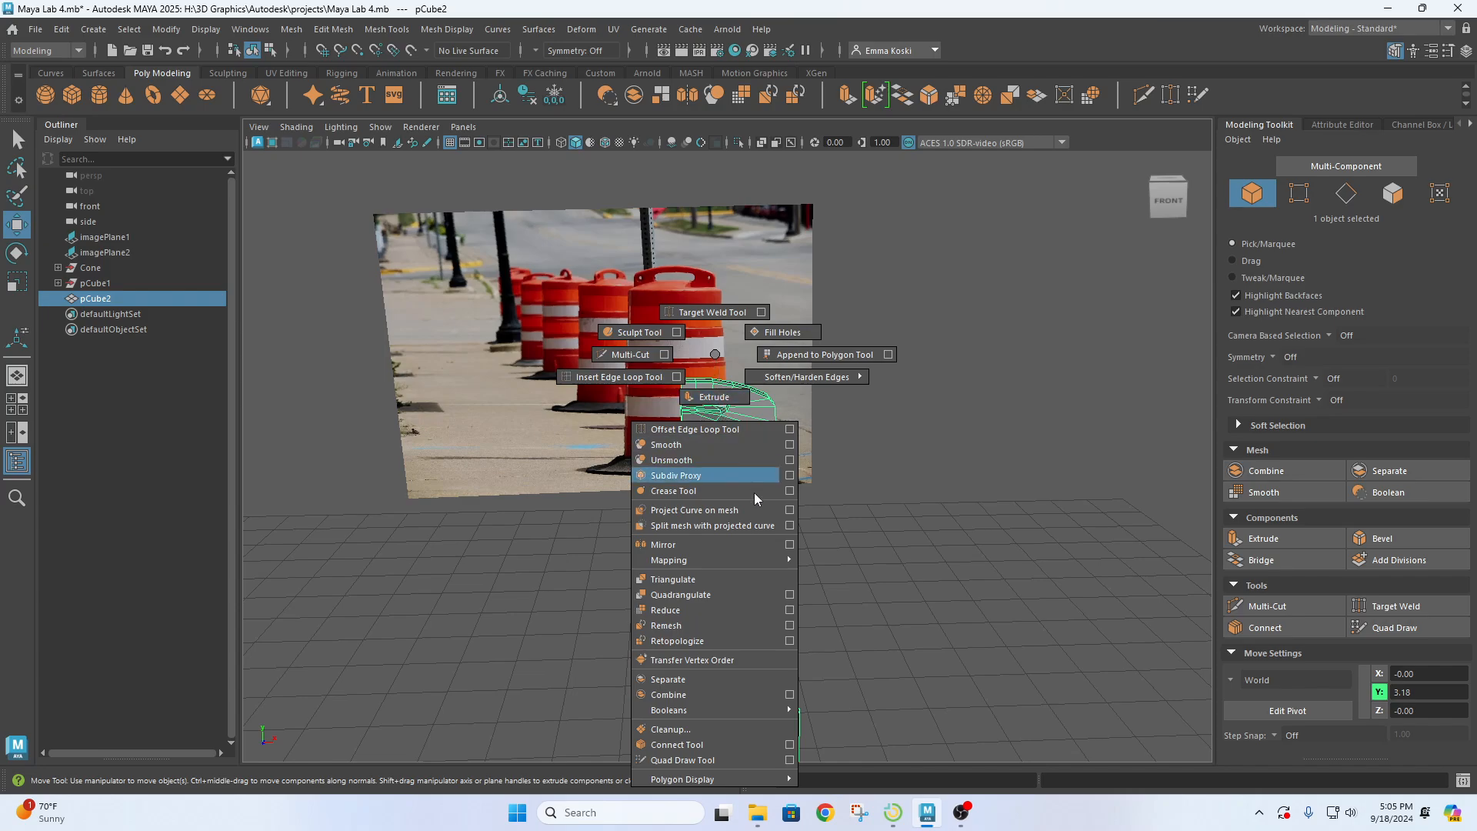
{"action": "left_click", "coordinate": [790, 546]}
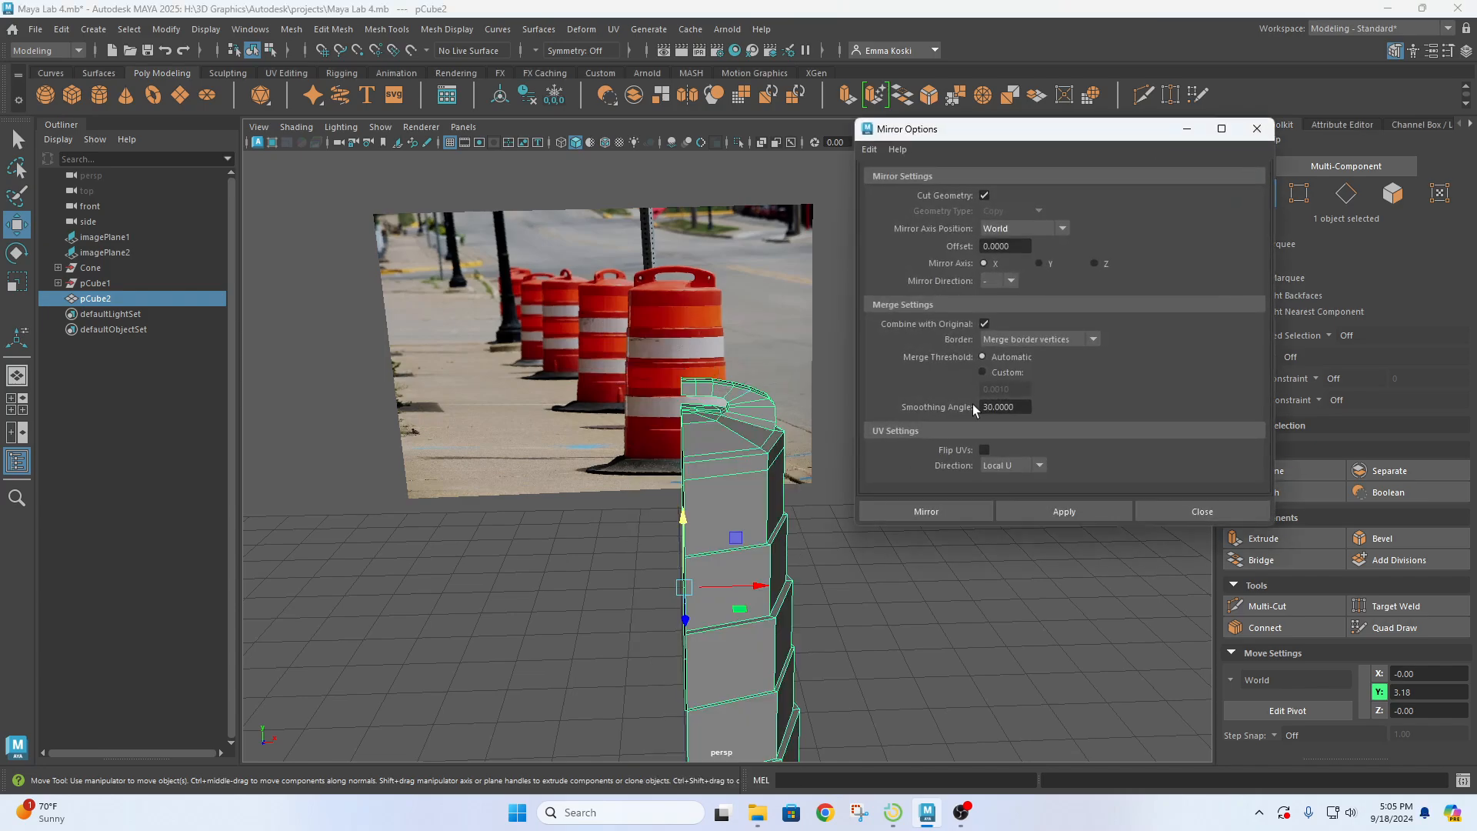
{"action": "left_click", "coordinate": [1064, 512]}
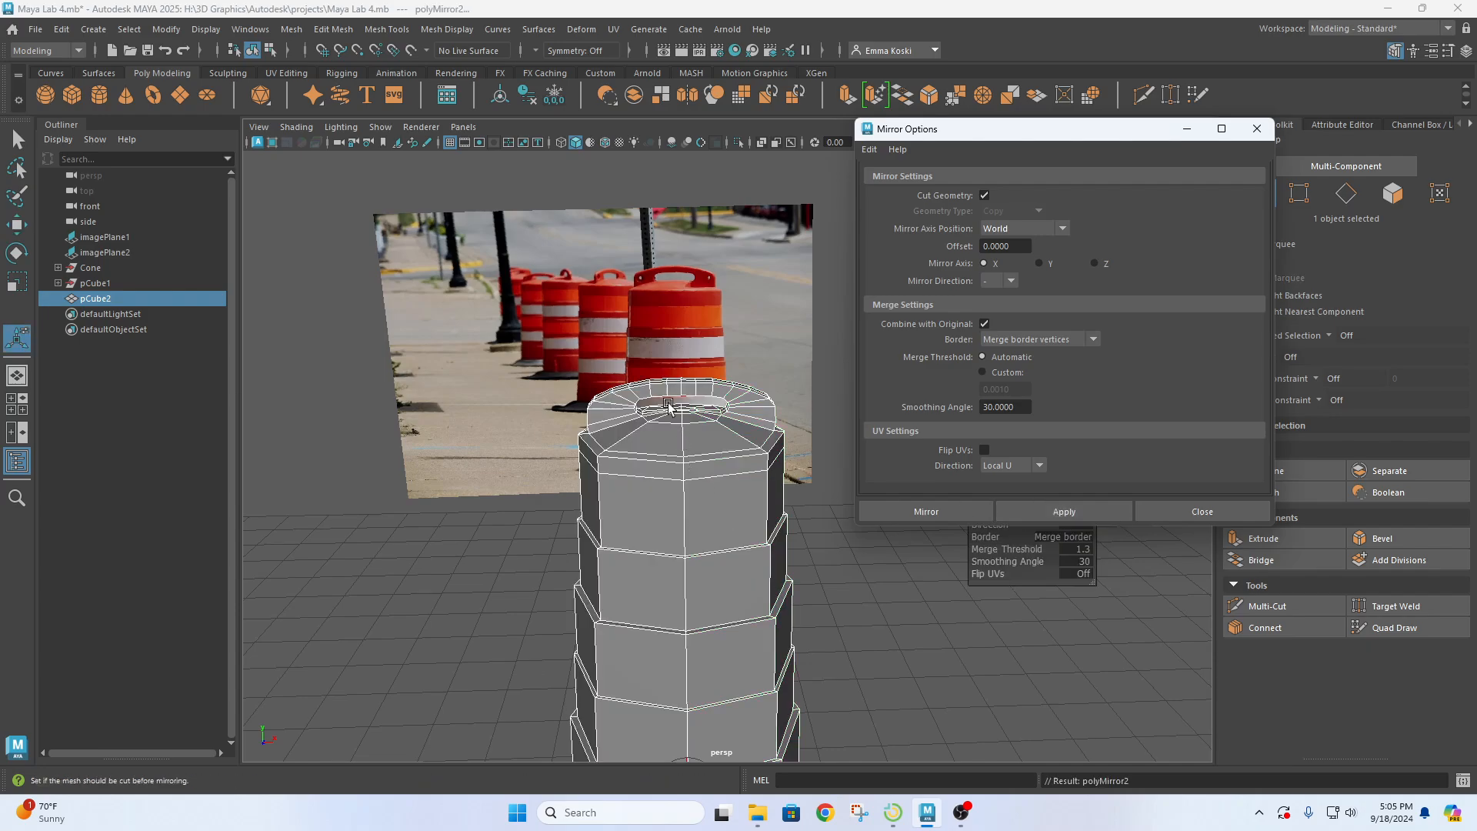
{"action": "left_click_drag", "start_coordinate": [701, 398], "coordinate": [691, 390], "text": "alt"}
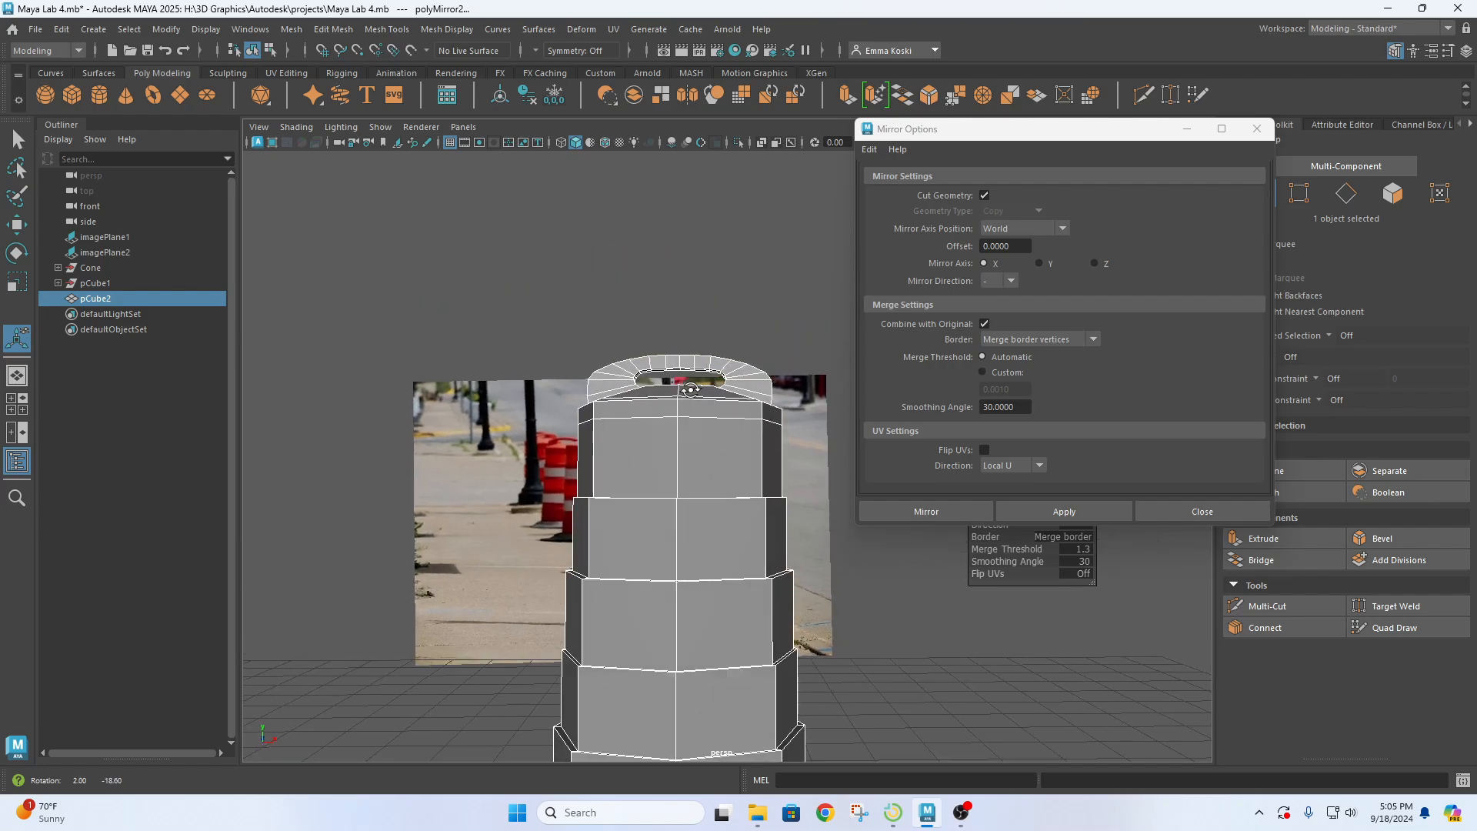
{"action": "left_click", "coordinate": [1199, 511]}
- Examine the mirrored barrel against the reference photo in front view and from several perspective angles
{"action": "key", "text": "space"}
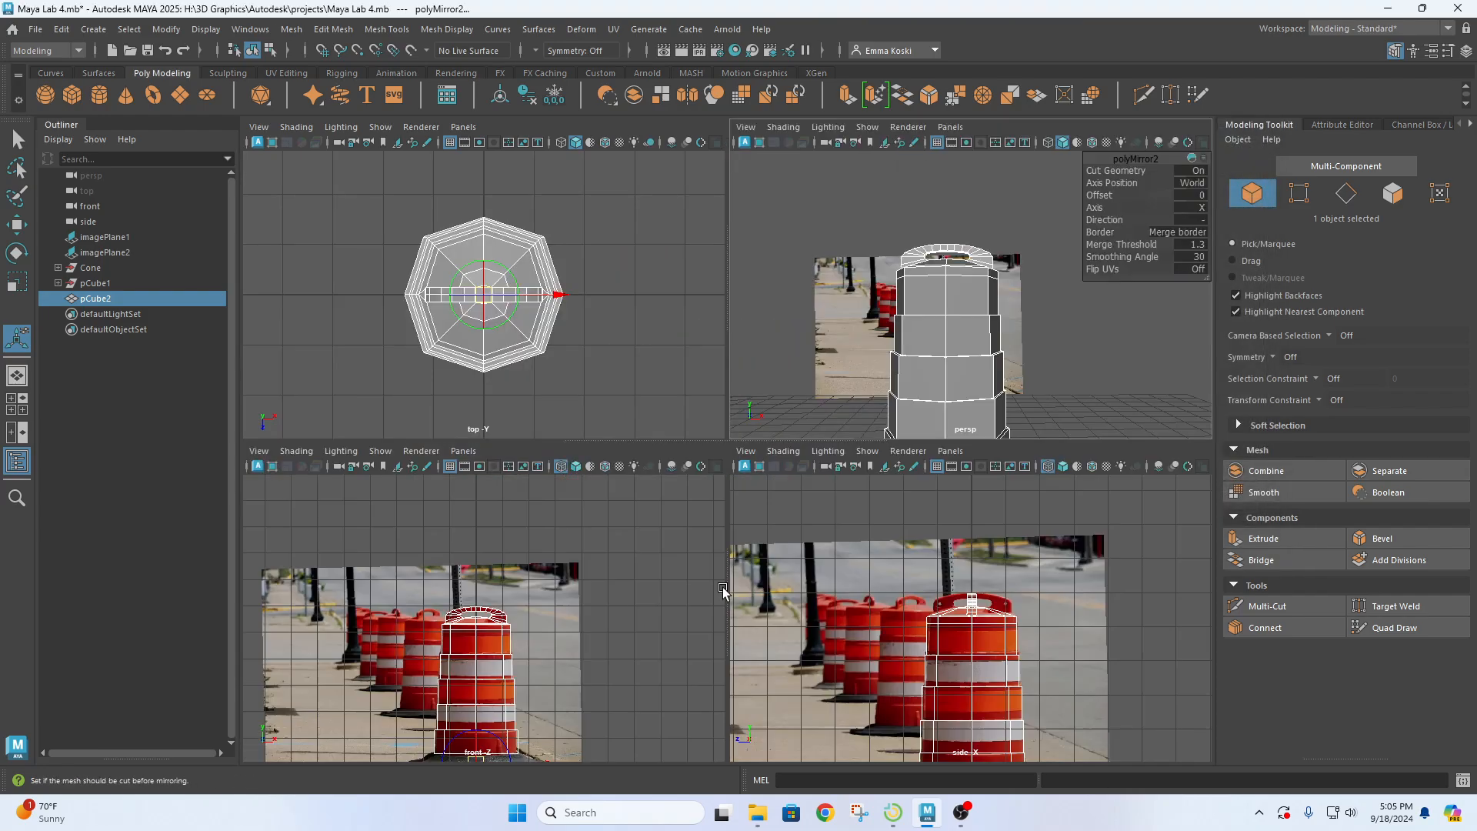
{"action": "key", "text": "space"}
{"action": "middle_click_drag", "start_coordinate": [815, 694], "coordinate": [797, 616], "text": "alt"}
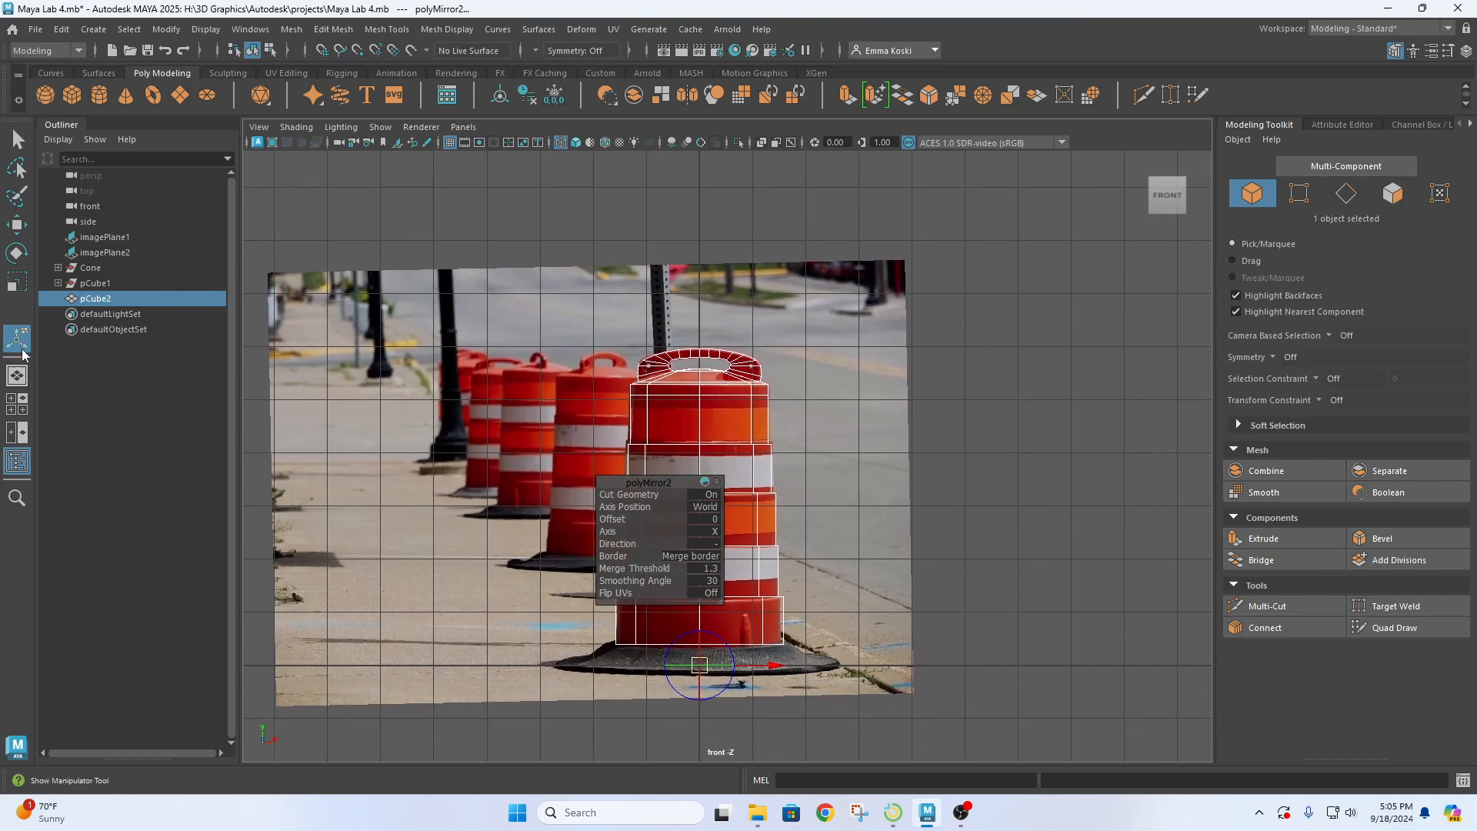
{"action": "key", "text": "q"}
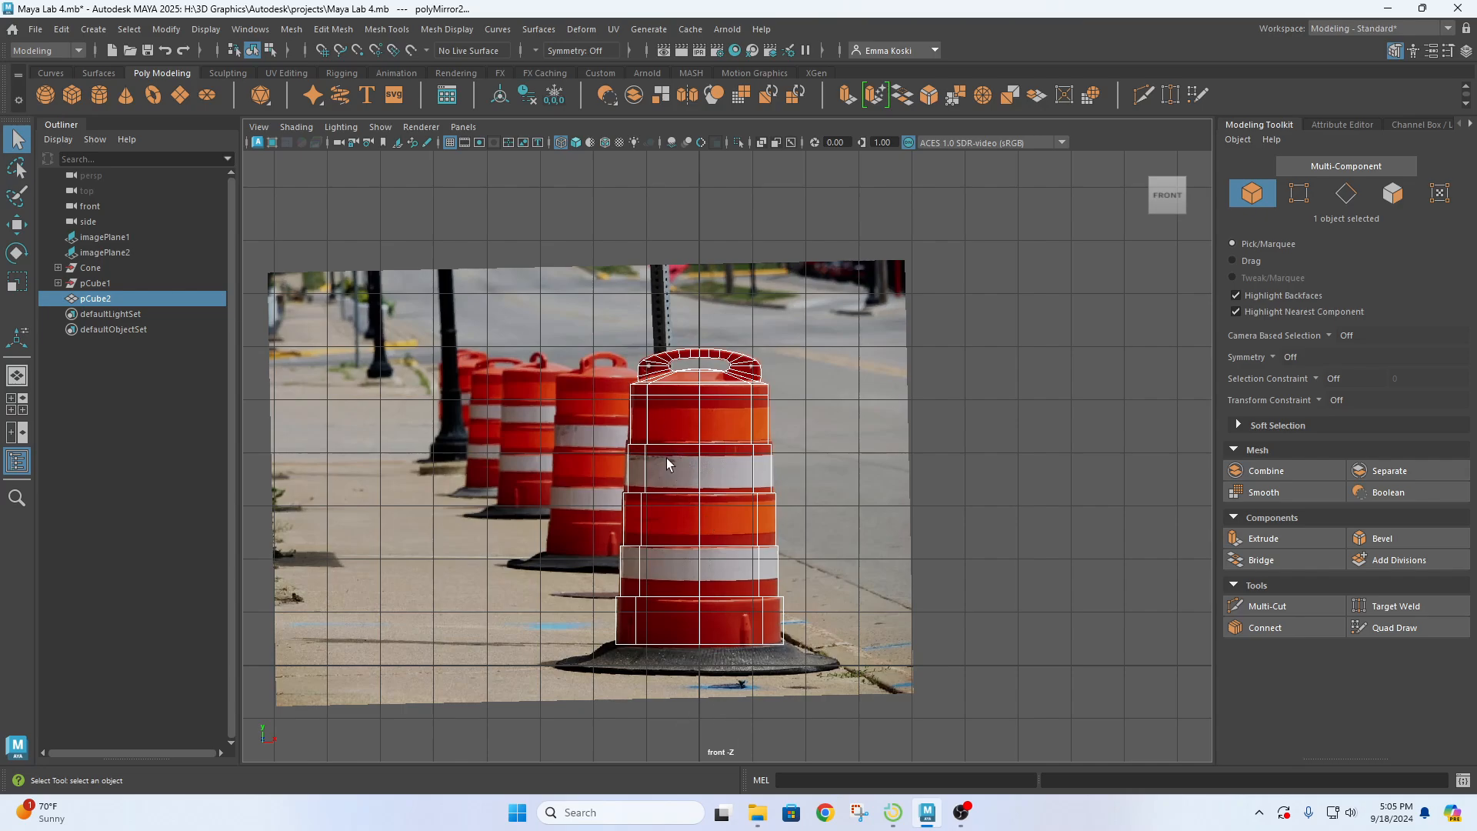
{"action": "key", "text": "space"}
{"action": "key", "text": "space"}
{"action": "scroll", "coordinate": [613, 518], "scroll_direction": "down", "scroll_amount": 5}
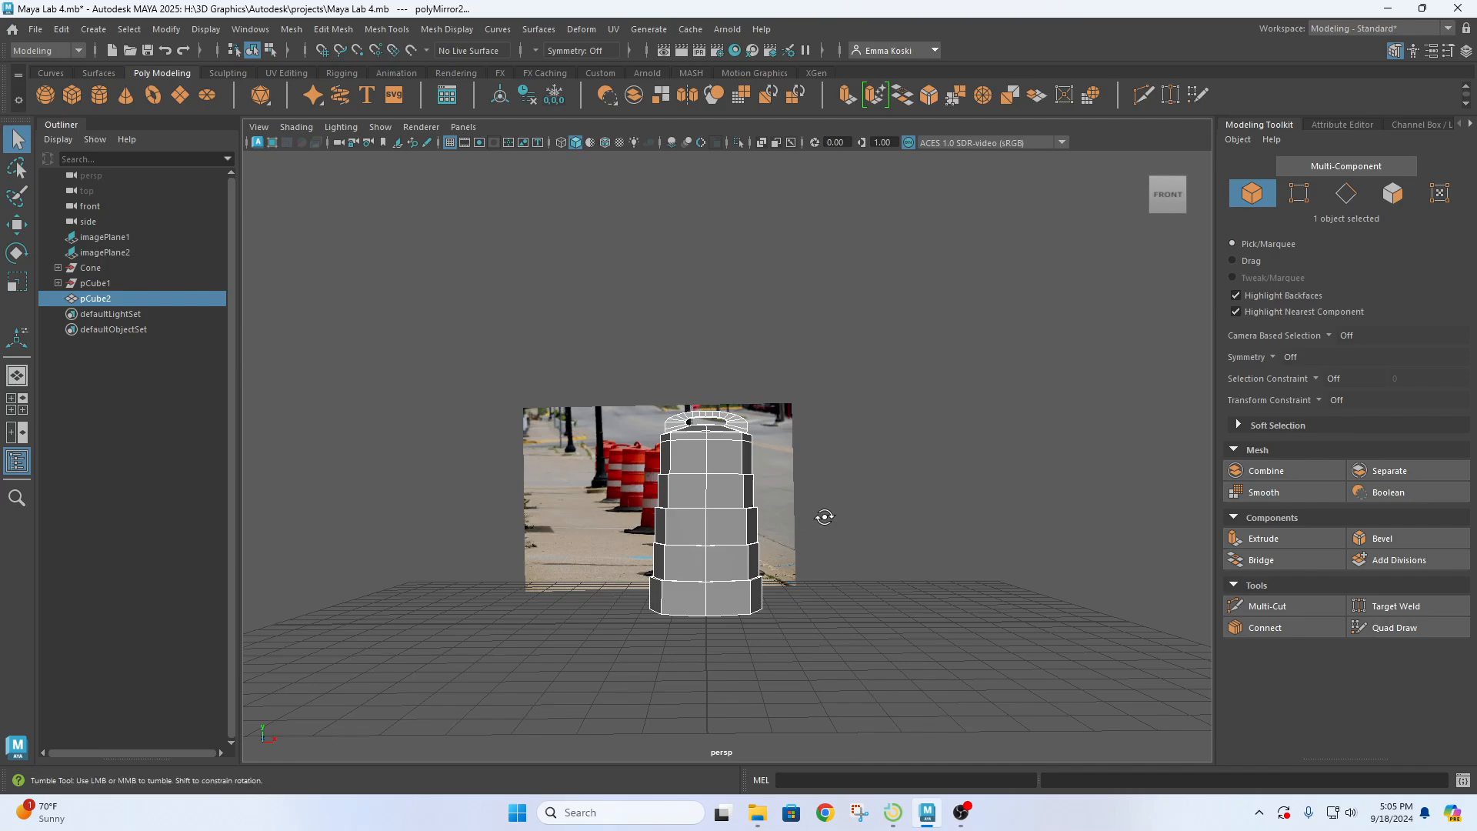
{"action": "mouse_move", "coordinate": [824, 515]}
{"action": "left_mouse_down", "text": "alt"}
{"action": "mouse_move", "coordinate": [669, 581]}
{"action": "mouse_move", "coordinate": [570, 511]}
{"action": "mouse_move", "coordinate": [754, 567]}
{"action": "mouse_move", "coordinate": [847, 537]}
{"action": "mouse_move", "coordinate": [748, 511]}
{"action": "mouse_move", "coordinate": [763, 473]}
{"action": "mouse_move", "coordinate": [777, 482]}
{"action": "left_mouse_up", "text": "alt"}
{"action": "left_click", "coordinate": [847, 538]}
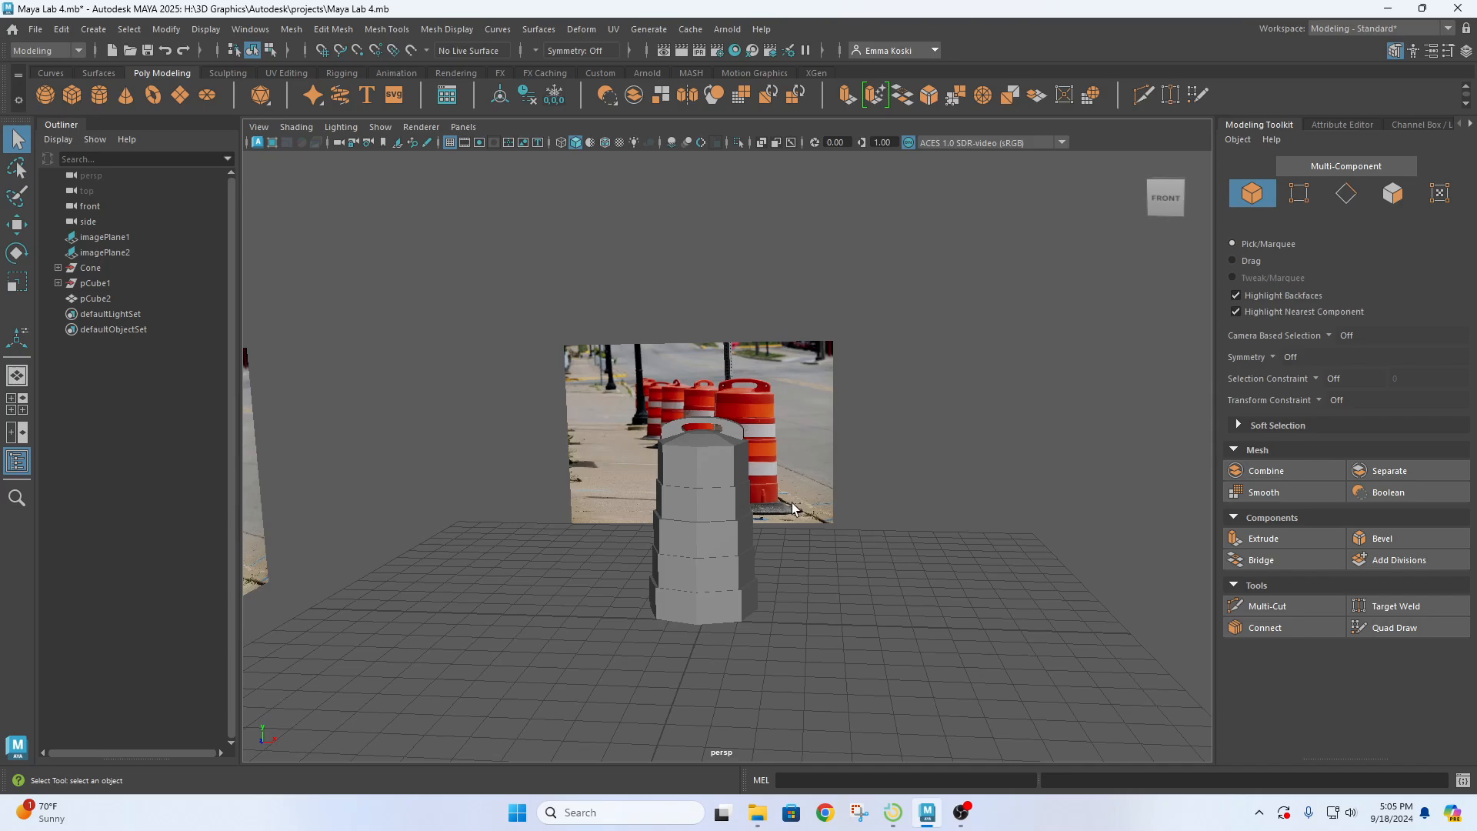
{"action": "left_click_drag", "start_coordinate": [740, 585], "coordinate": [784, 636], "text": "alt"}
{"action": "left_click", "coordinate": [727, 615]}
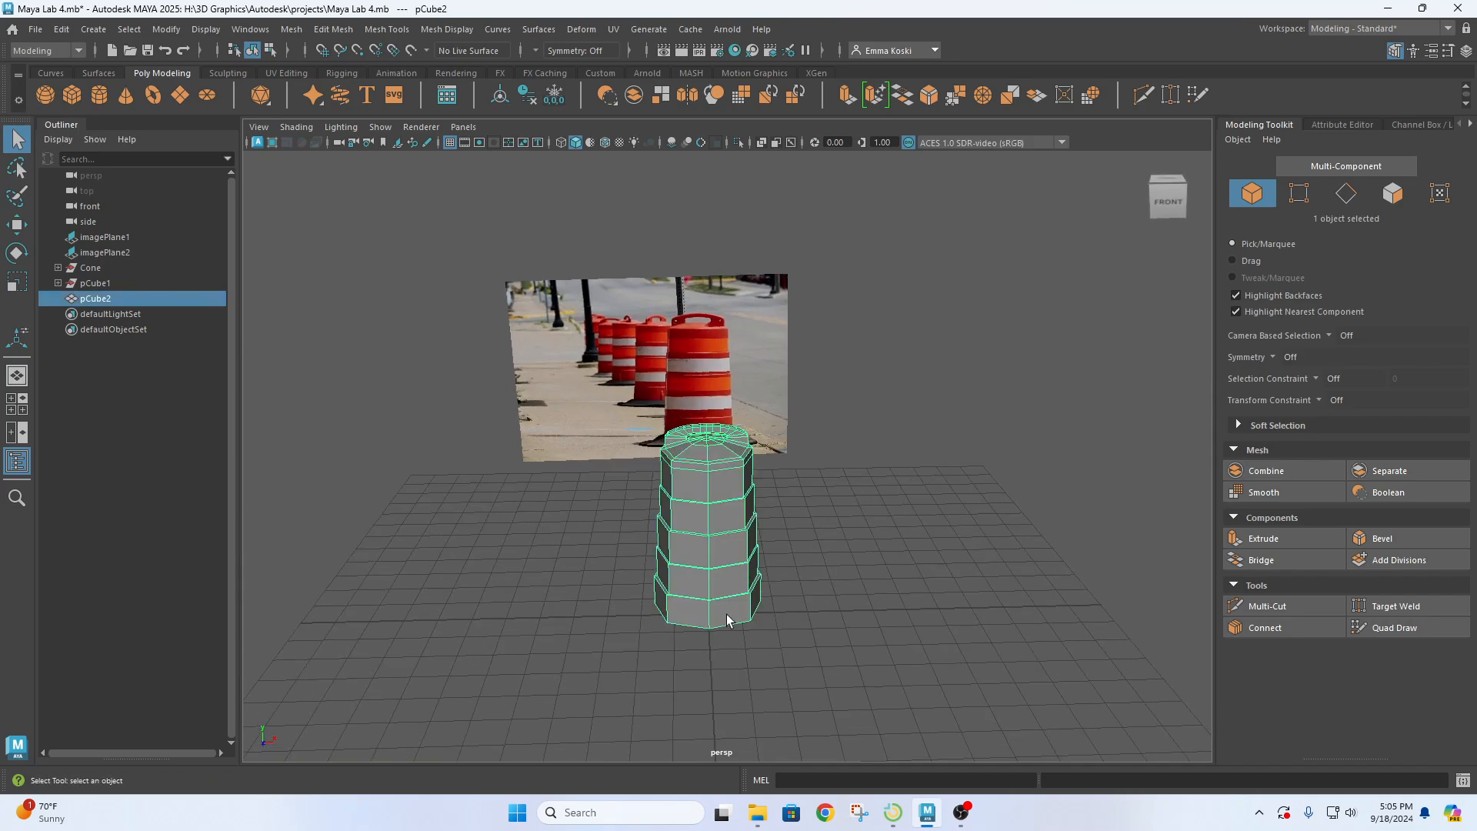
{"action": "scroll", "coordinate": [773, 617], "scroll_direction": "up", "scroll_amount": 2}
{"action": "key", "text": "space"}
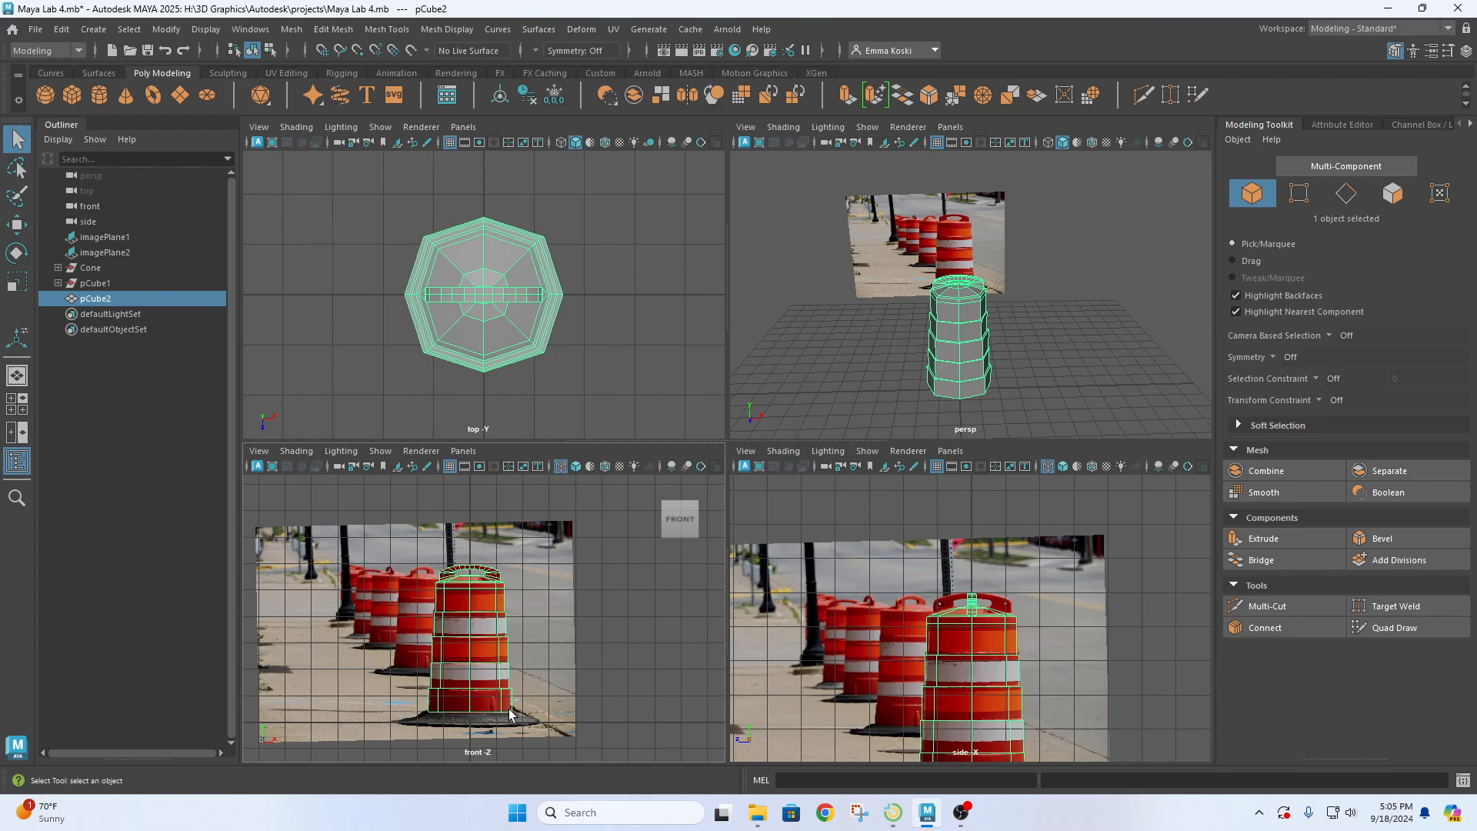
{"action": "key", "text": "space"}
{"action": "middle_click_drag", "start_coordinate": [750, 714], "coordinate": [705, 550], "text": "alt"}
{"action": "right_click_drag", "start_coordinate": [681, 367], "coordinate": [713, 320]}
{"action": "double_click", "coordinate": [715, 564]}
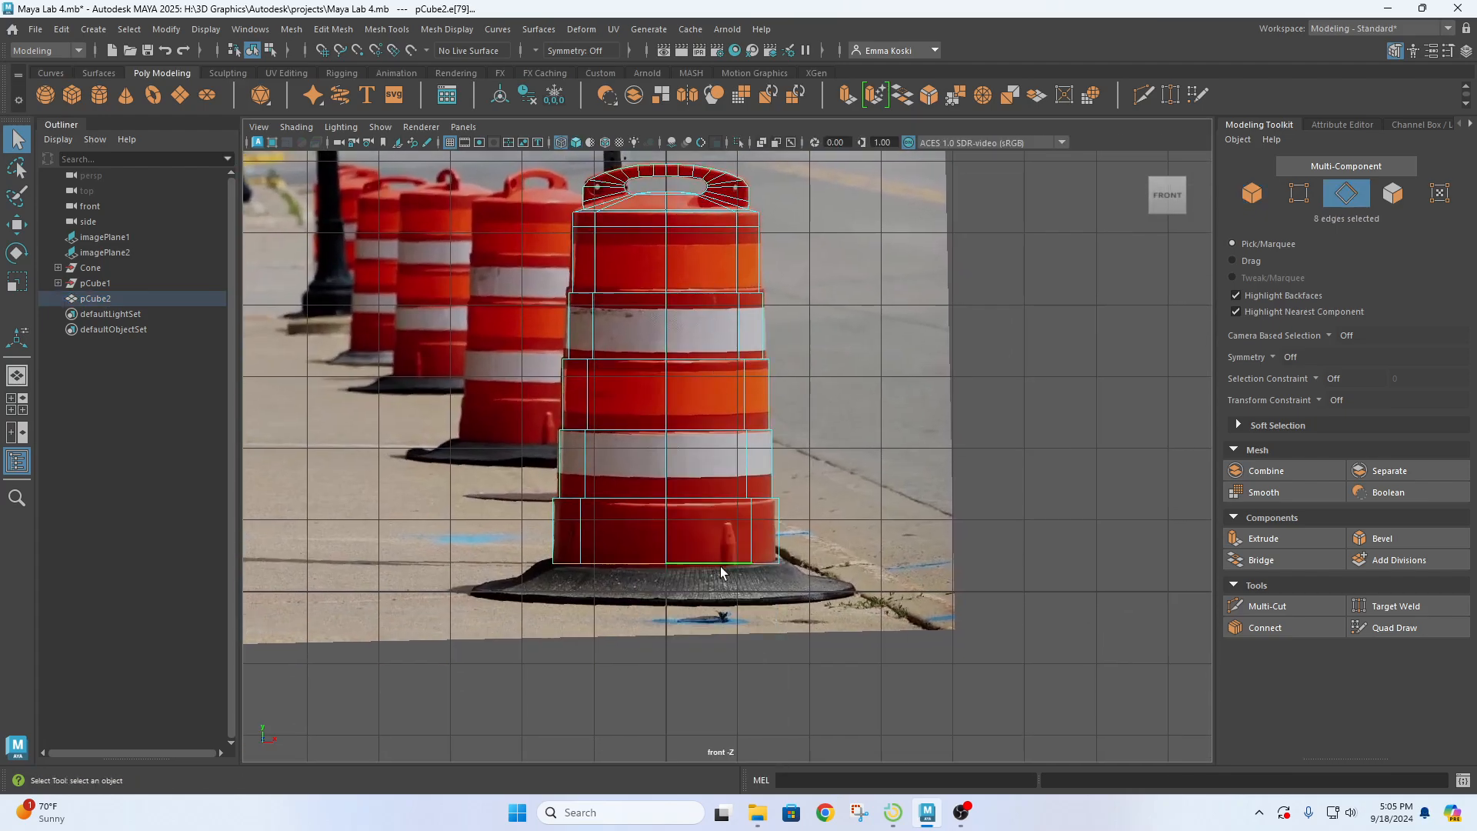
{"action": "key", "text": "space"}
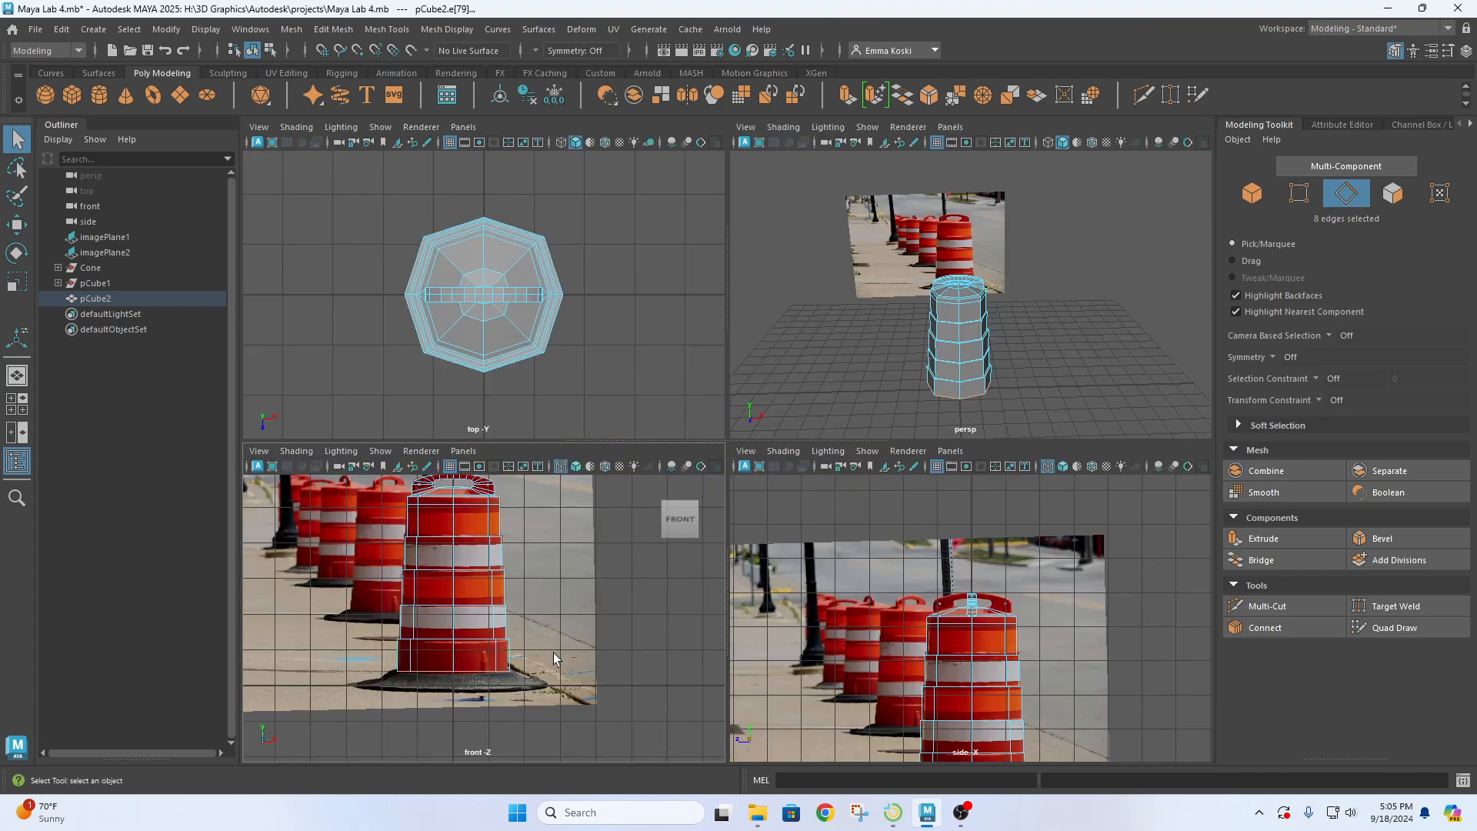
{"action": "right_click", "coordinate": [973, 340]}
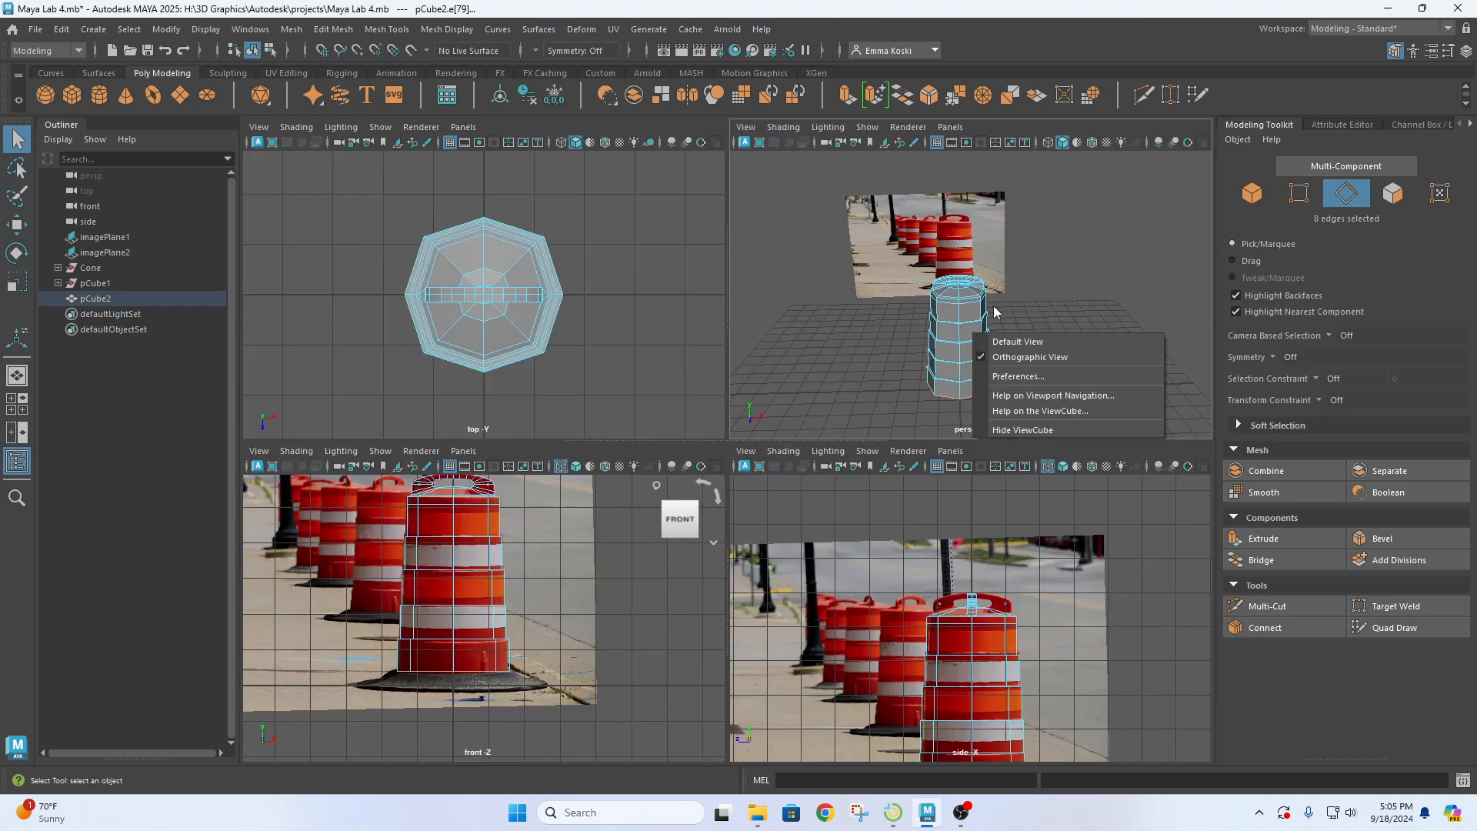
{"action": "right_click_drag", "start_coordinate": [492, 362], "coordinate": [567, 331]}
- Examine the handle up close in front view and select all the barrel's vertices to check their count
{"action": "scroll", "coordinate": [461, 561], "scroll_direction": "up", "scroll_amount": 5}
{"action": "scroll", "coordinate": [527, 713], "scroll_direction": "up", "scroll_amount": 5}
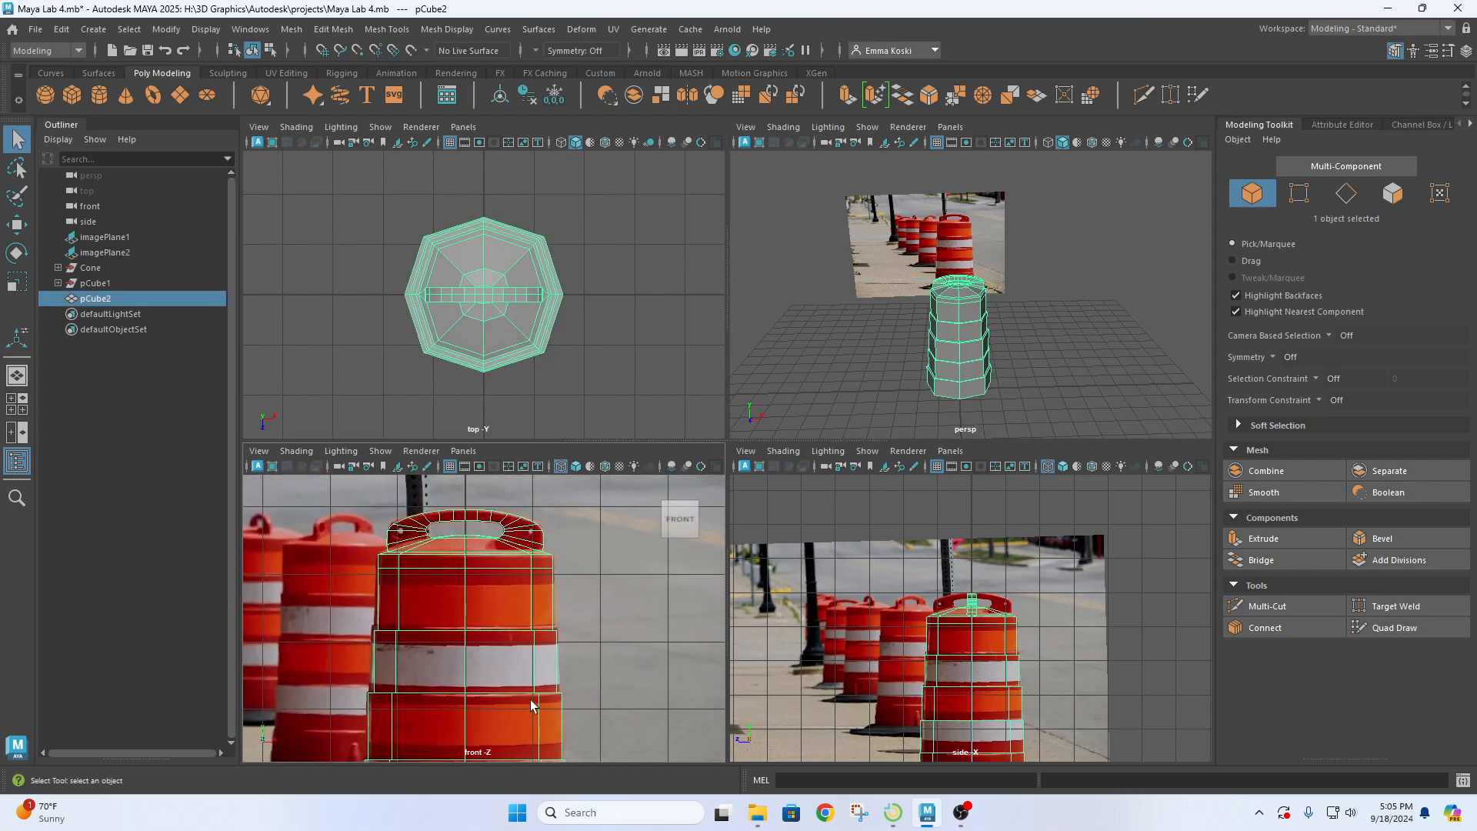
{"action": "middle_click_drag", "start_coordinate": [528, 523], "coordinate": [549, 683], "text": "alt"}
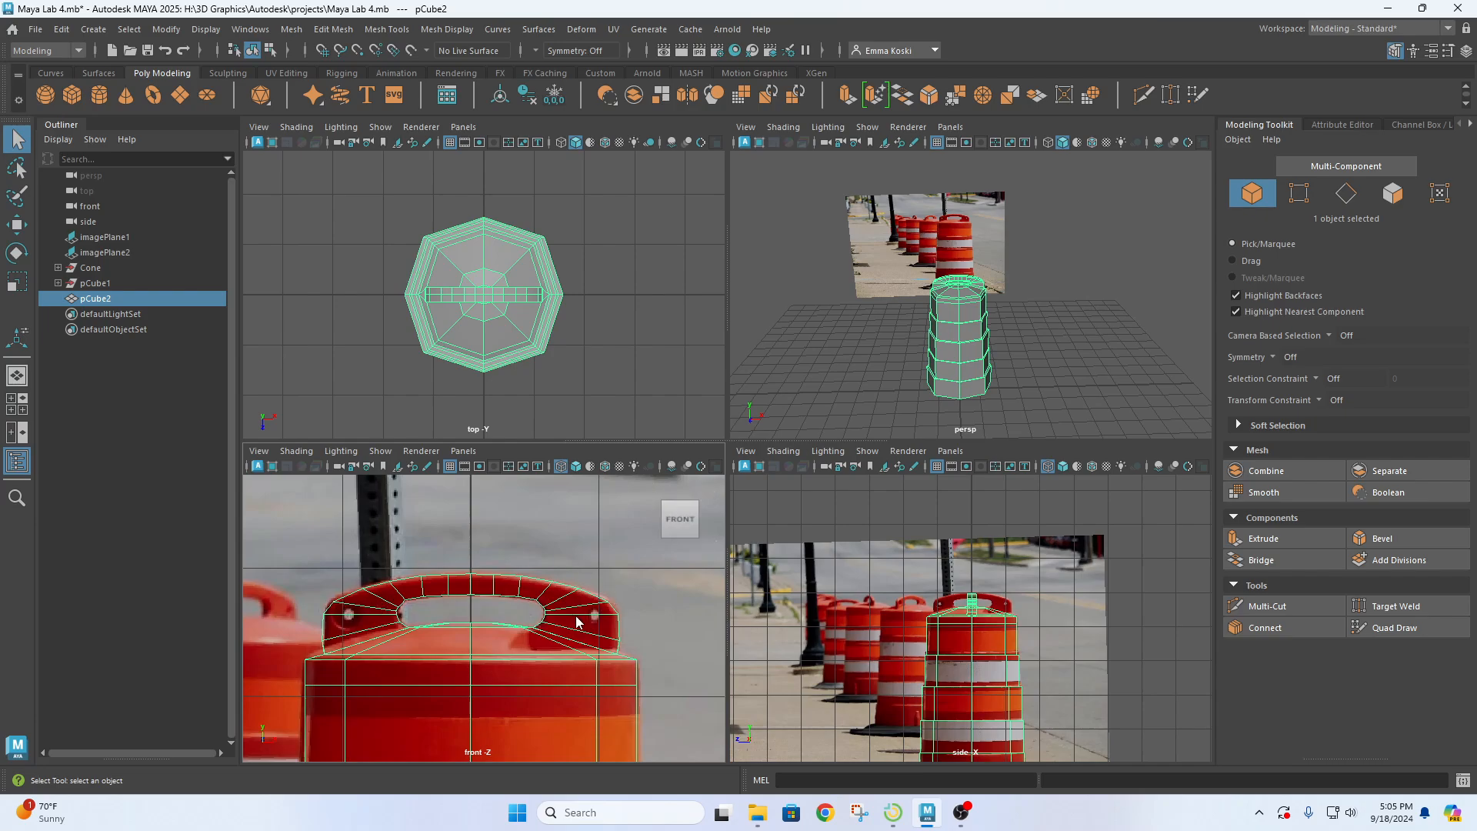
{"action": "right_click_drag", "start_coordinate": [577, 617], "coordinate": [496, 361]}
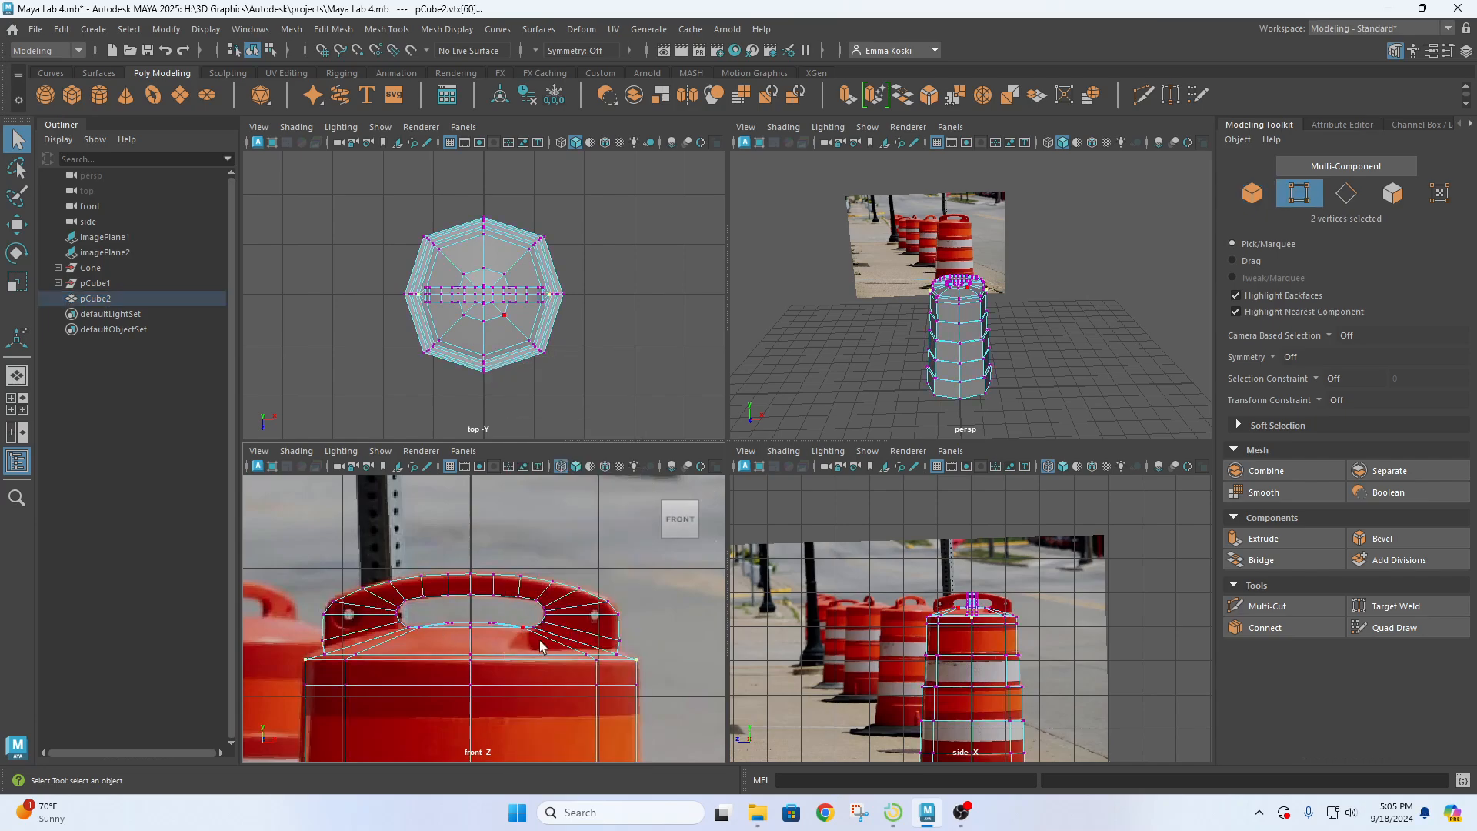
{"action": "scroll", "coordinate": [541, 646], "scroll_direction": "down", "scroll_amount": 5}
{"action": "middle_click_drag", "start_coordinate": [530, 654], "coordinate": [508, 538], "text": "alt"}
{"action": "scroll", "coordinate": [488, 525], "scroll_direction": "down", "scroll_amount": 2}
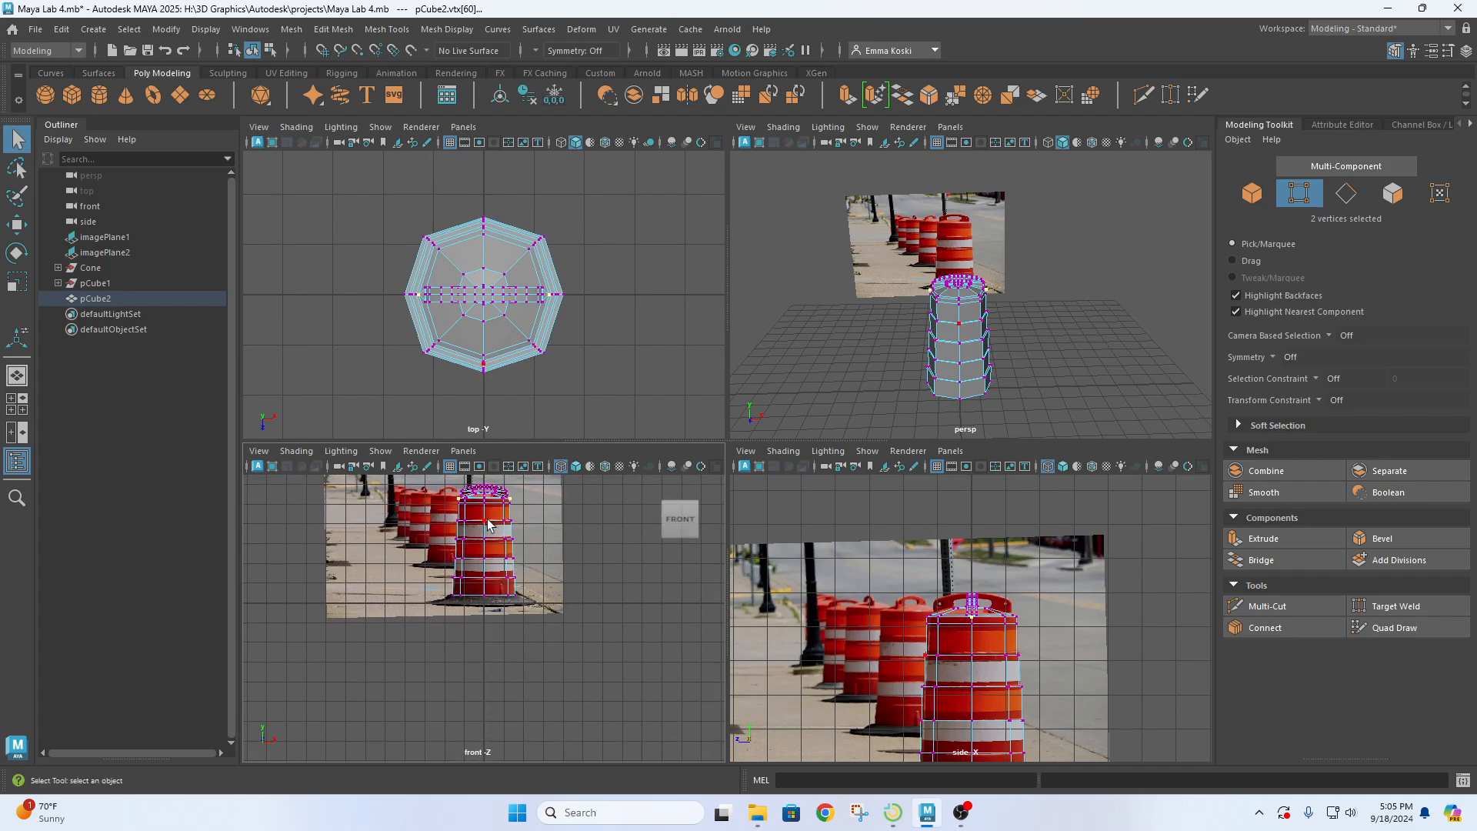
{"action": "left_click_drag", "start_coordinate": [593, 662], "coordinate": [413, 473]}
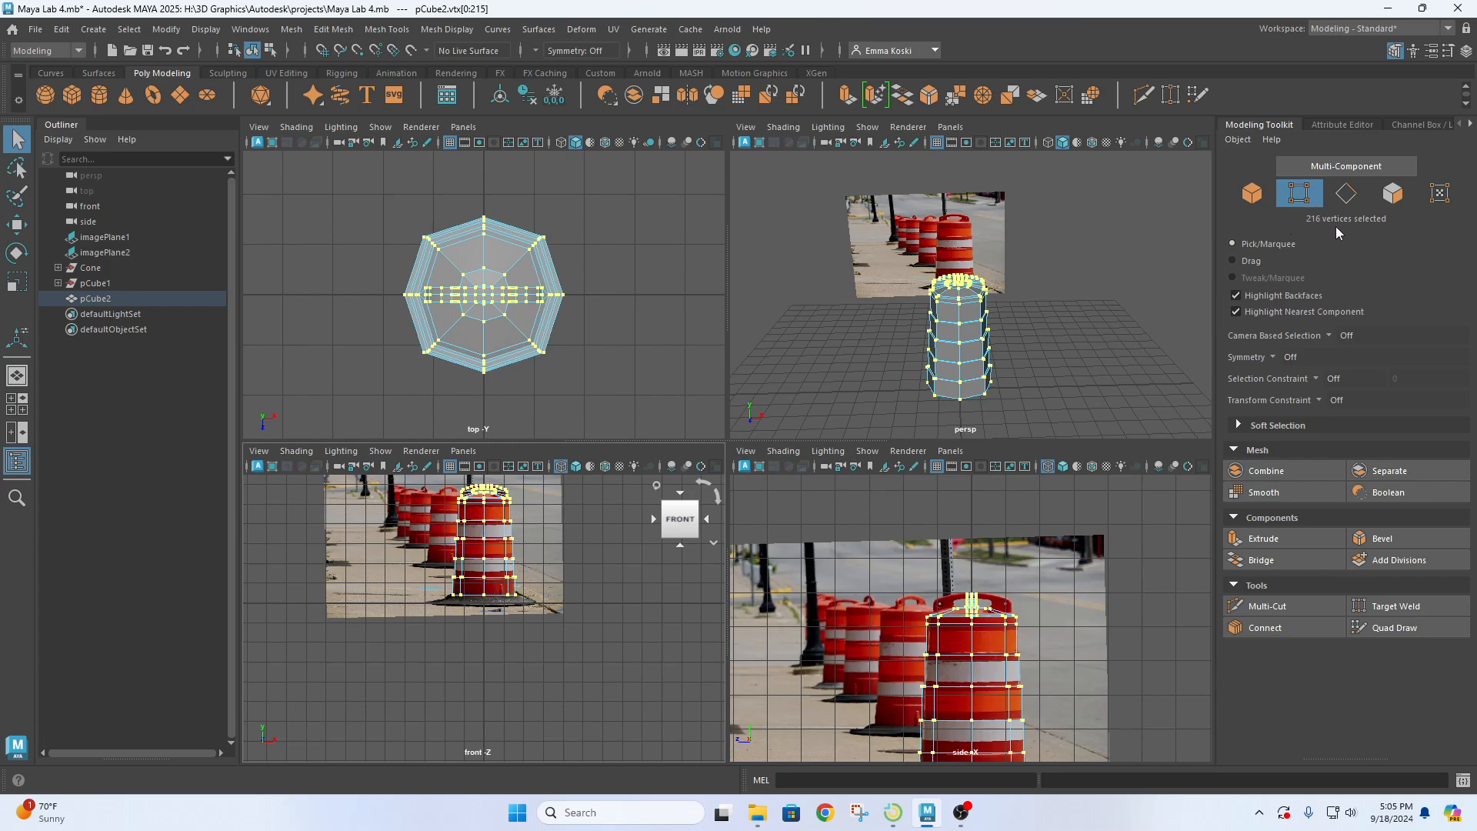
- Examine the barrel's top and handle in perspective view and return to whole-object selection
{"action": "left_click_drag", "start_coordinate": [1051, 358], "coordinate": [1031, 330], "text": "alt"}
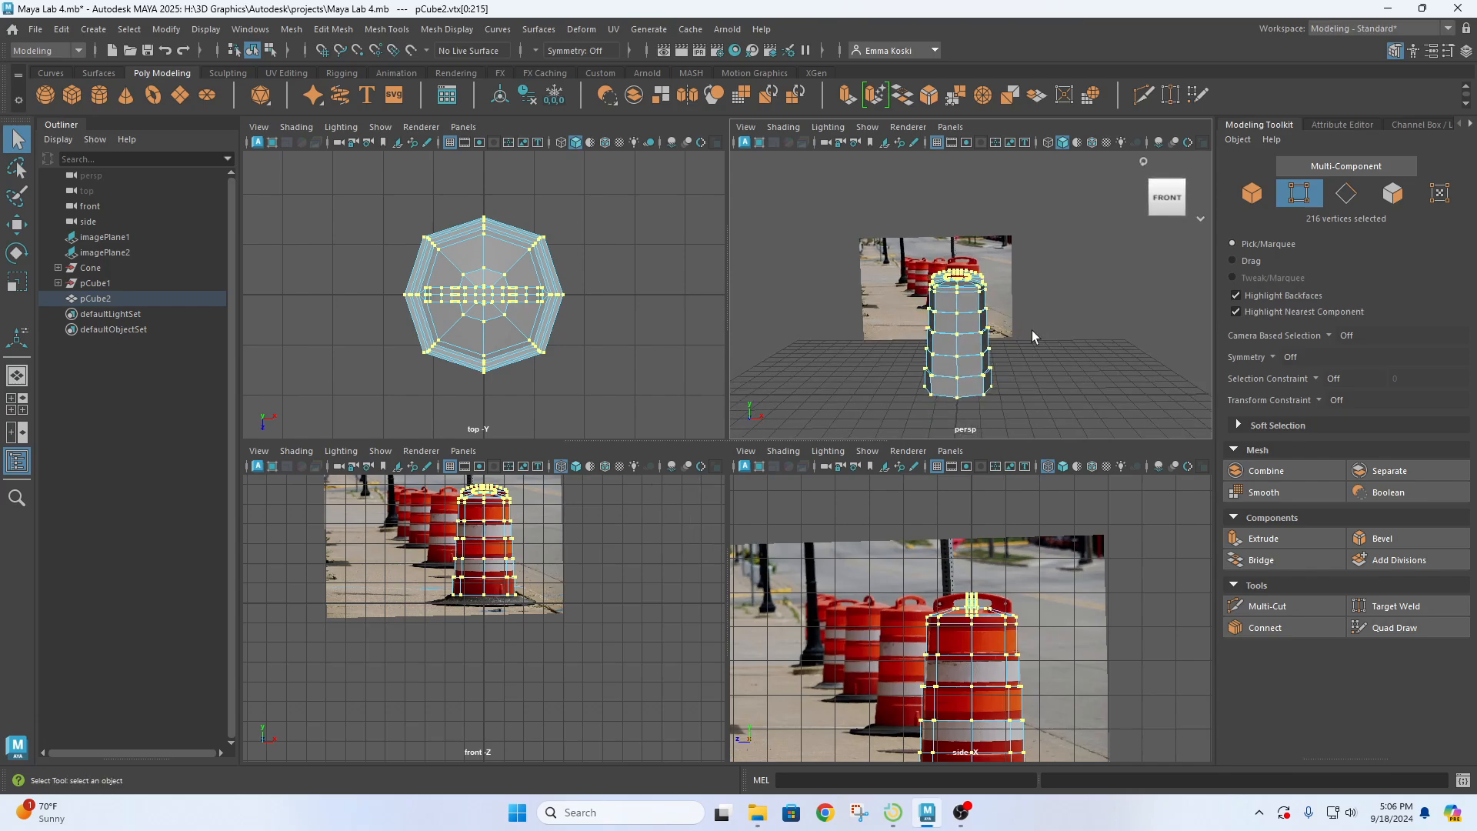
{"action": "scroll", "coordinate": [998, 282], "scroll_direction": "up", "scroll_amount": 10}
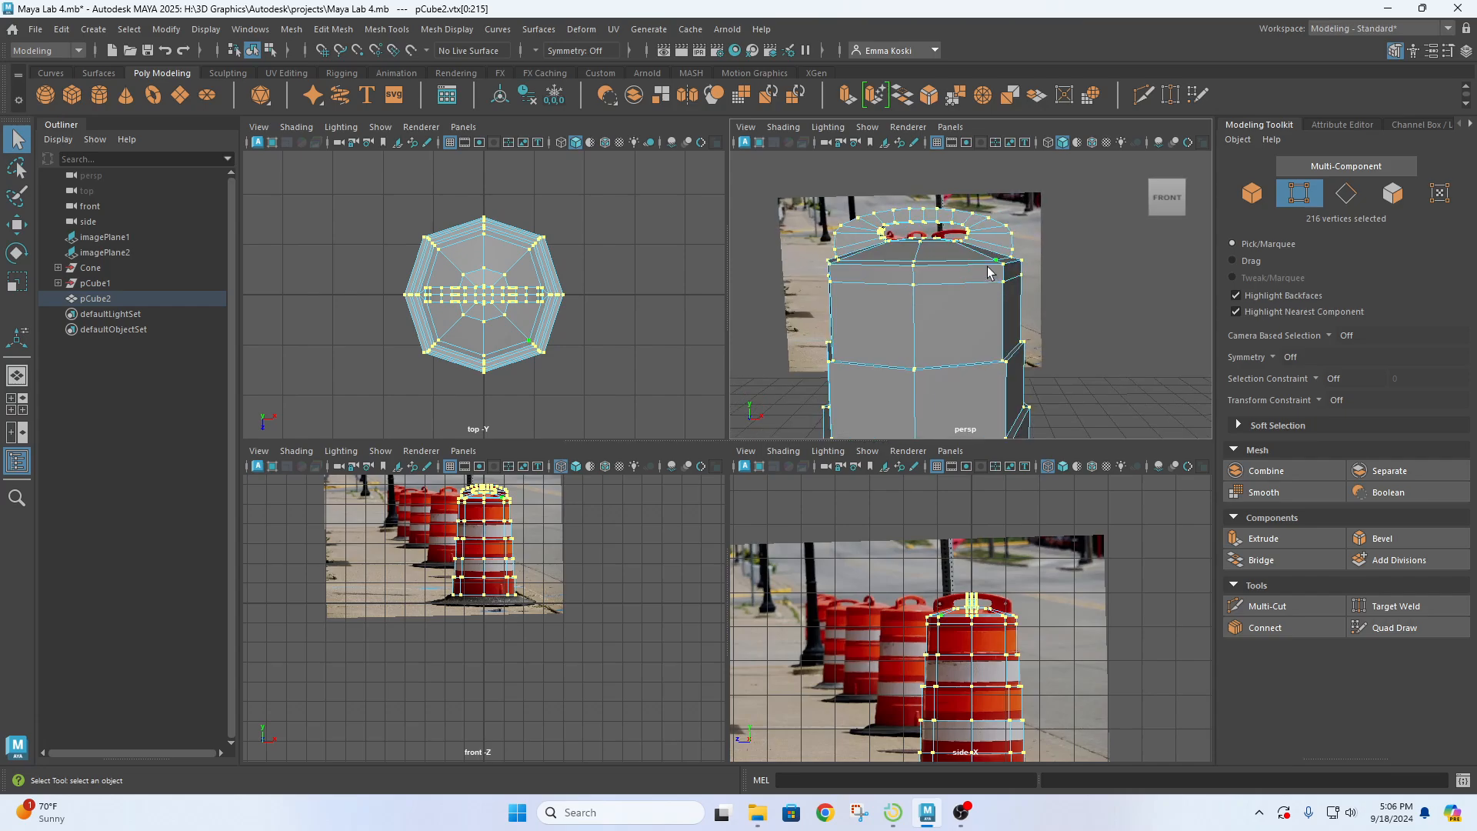
{"action": "left_click_drag", "start_coordinate": [1022, 276], "coordinate": [1093, 271], "text": "alt"}
{"action": "scroll", "coordinate": [1085, 308], "scroll_direction": "down", "scroll_amount": 5}
{"action": "right_click_drag", "start_coordinate": [992, 205], "coordinate": [1032, 181]}
{"action": "scroll", "coordinate": [975, 233], "scroll_direction": "down", "scroll_amount": 10}
{"action": "left_click_drag", "start_coordinate": [975, 233], "coordinate": [1075, 337], "text": "alt"}
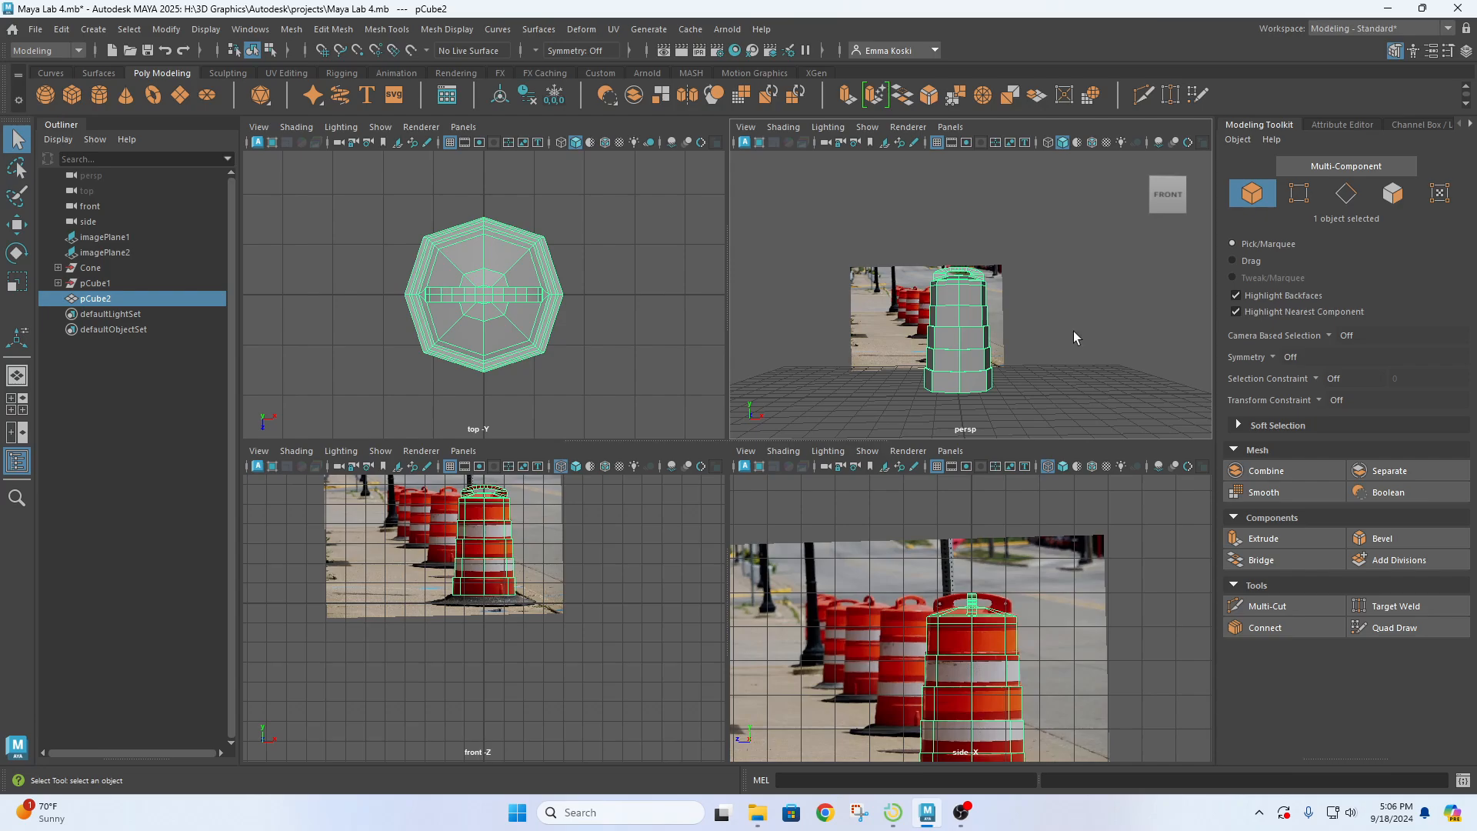
- Select the barrel's bottom edge loop and check it in perspective view with wireframe display
{"action": "key", "text": "space"}
{"action": "right_click_drag", "start_coordinate": [750, 374], "coordinate": [743, 322]}
{"action": "double_click", "coordinate": [758, 416]}
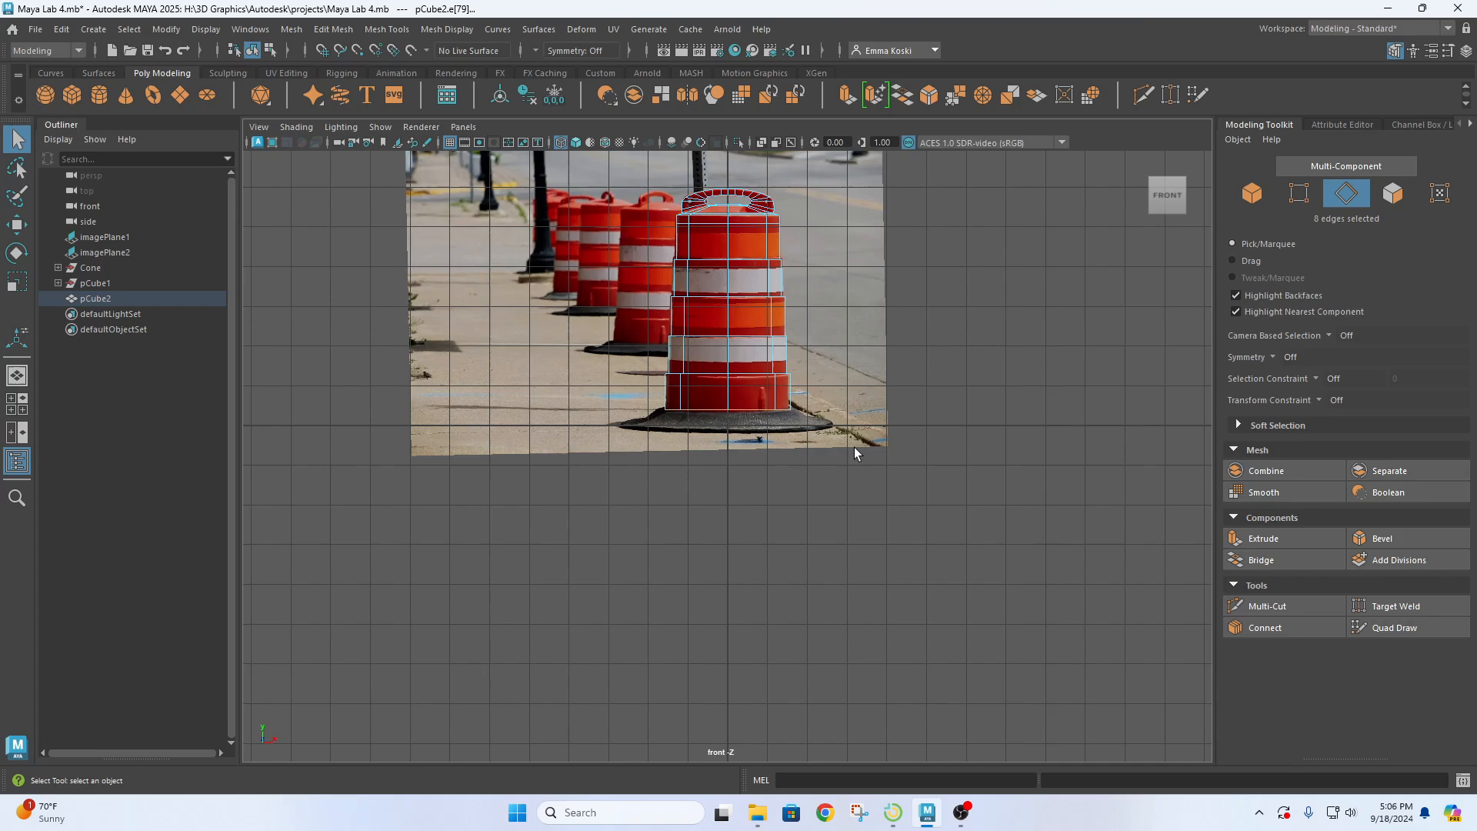
{"action": "key", "text": "space"}
{"action": "key", "text": "space"}
{"action": "key", "text": "4"}
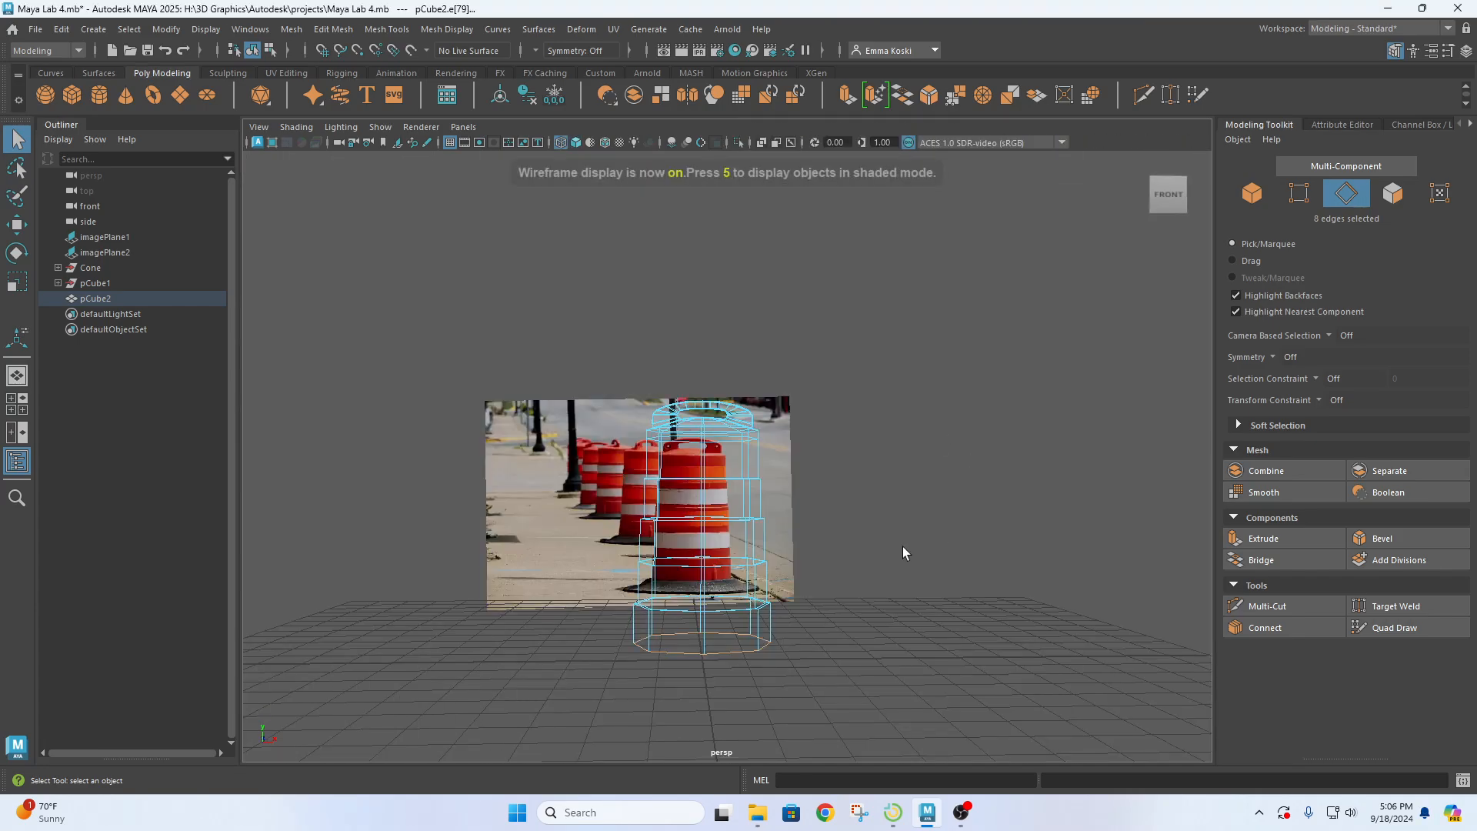
{"action": "left_click_drag", "start_coordinate": [866, 543], "coordinate": [880, 577], "text": "alt"}
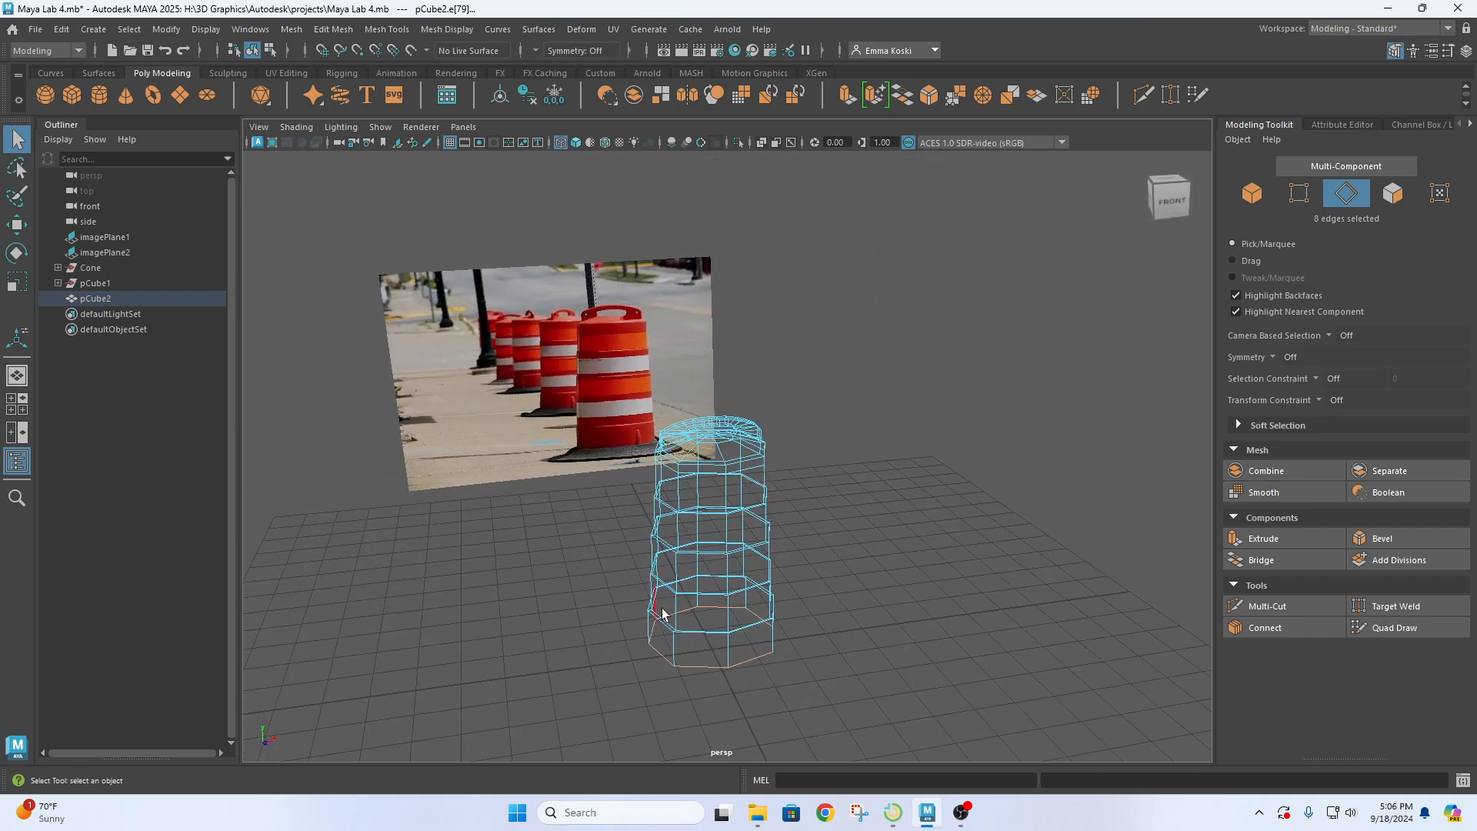
- Extrude the bottom edge loop and move it down to Y 0.20 in front view, over the photo's black base
{"action": "key", "text": "space"}
{"action": "key", "text": "space"}
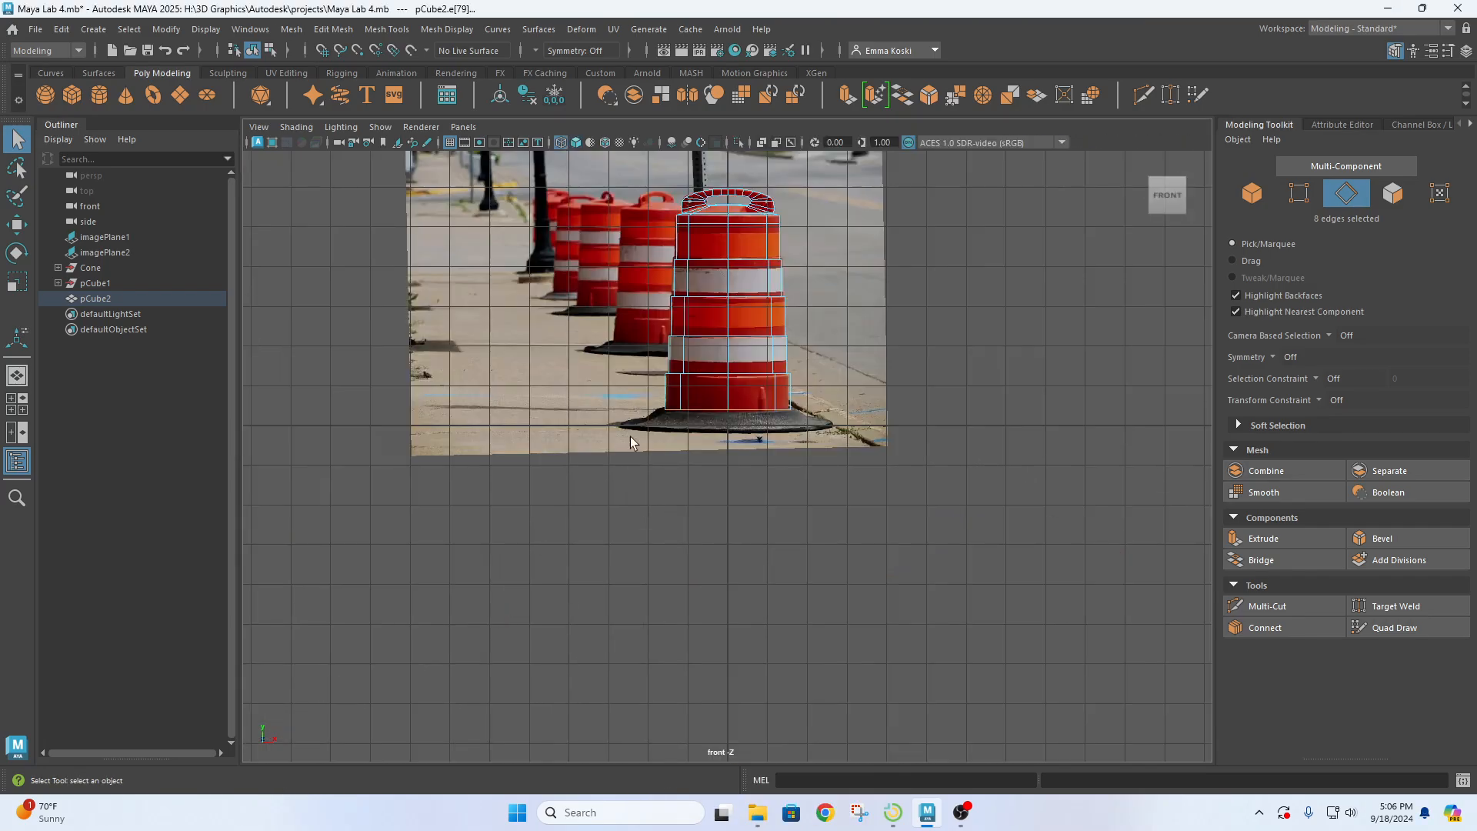
{"action": "scroll", "coordinate": [891, 362], "scroll_direction": "up", "scroll_amount": 3}
{"action": "key", "text": "ctrl+e"}
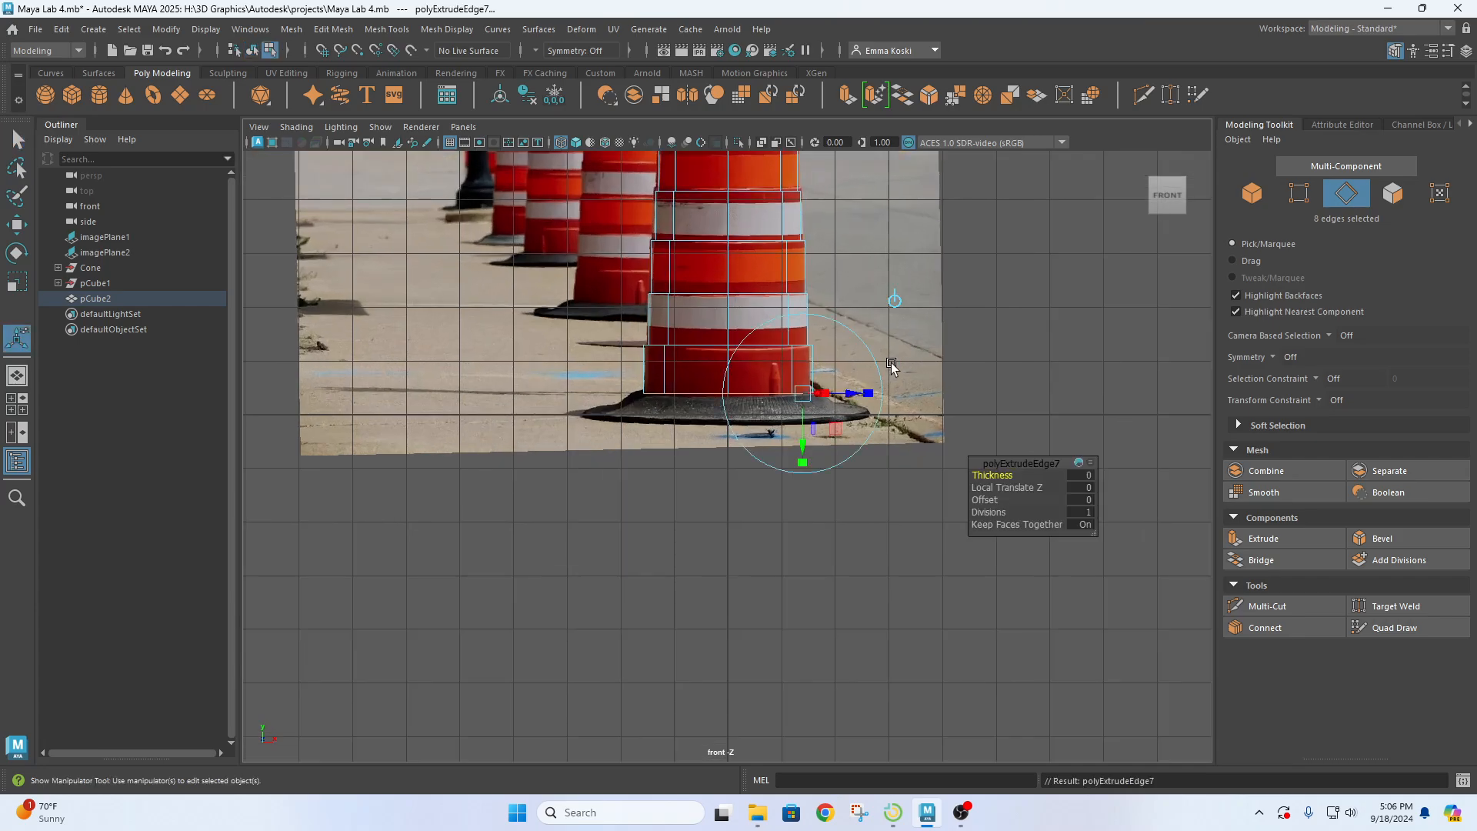
{"action": "key", "text": "w"}
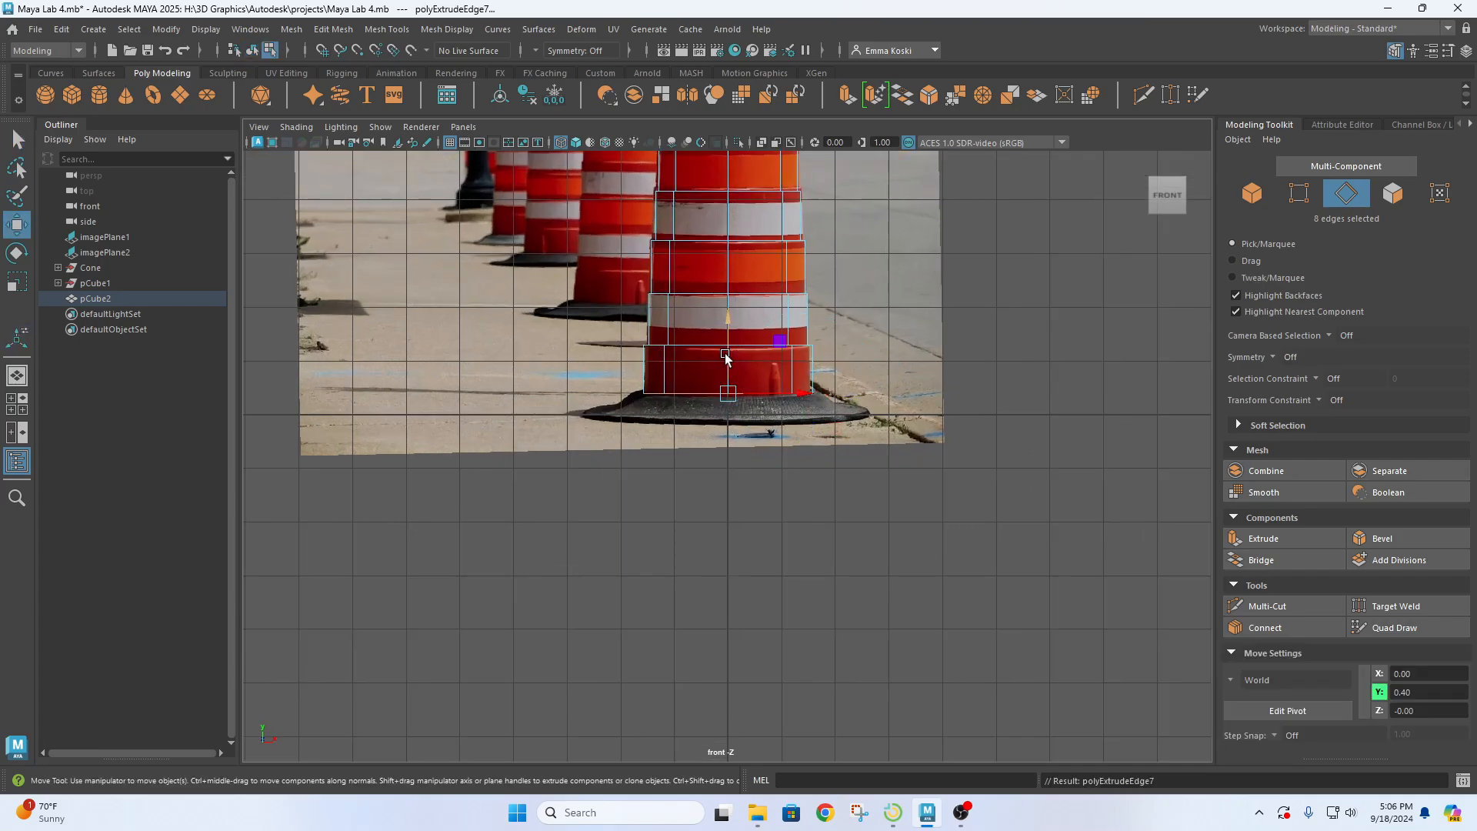
{"action": "left_click_drag", "start_coordinate": [725, 356], "coordinate": [725, 368]}
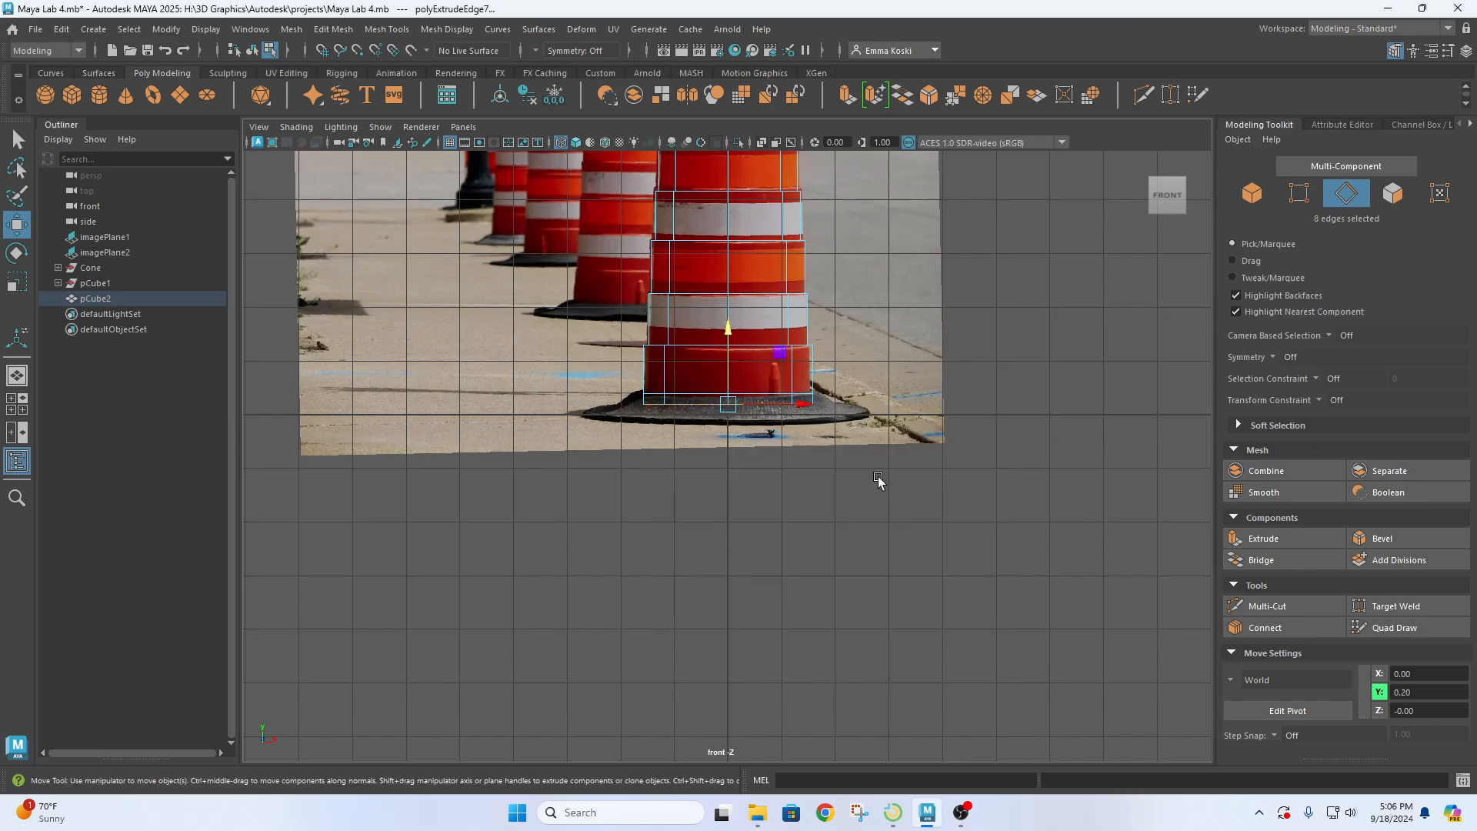
- Scale the extruded bottom loop outward evenly in X and Z to flare it along the slope of the photo's black base
{"action": "key", "text": "space"}
{"action": "key", "text": "r"}
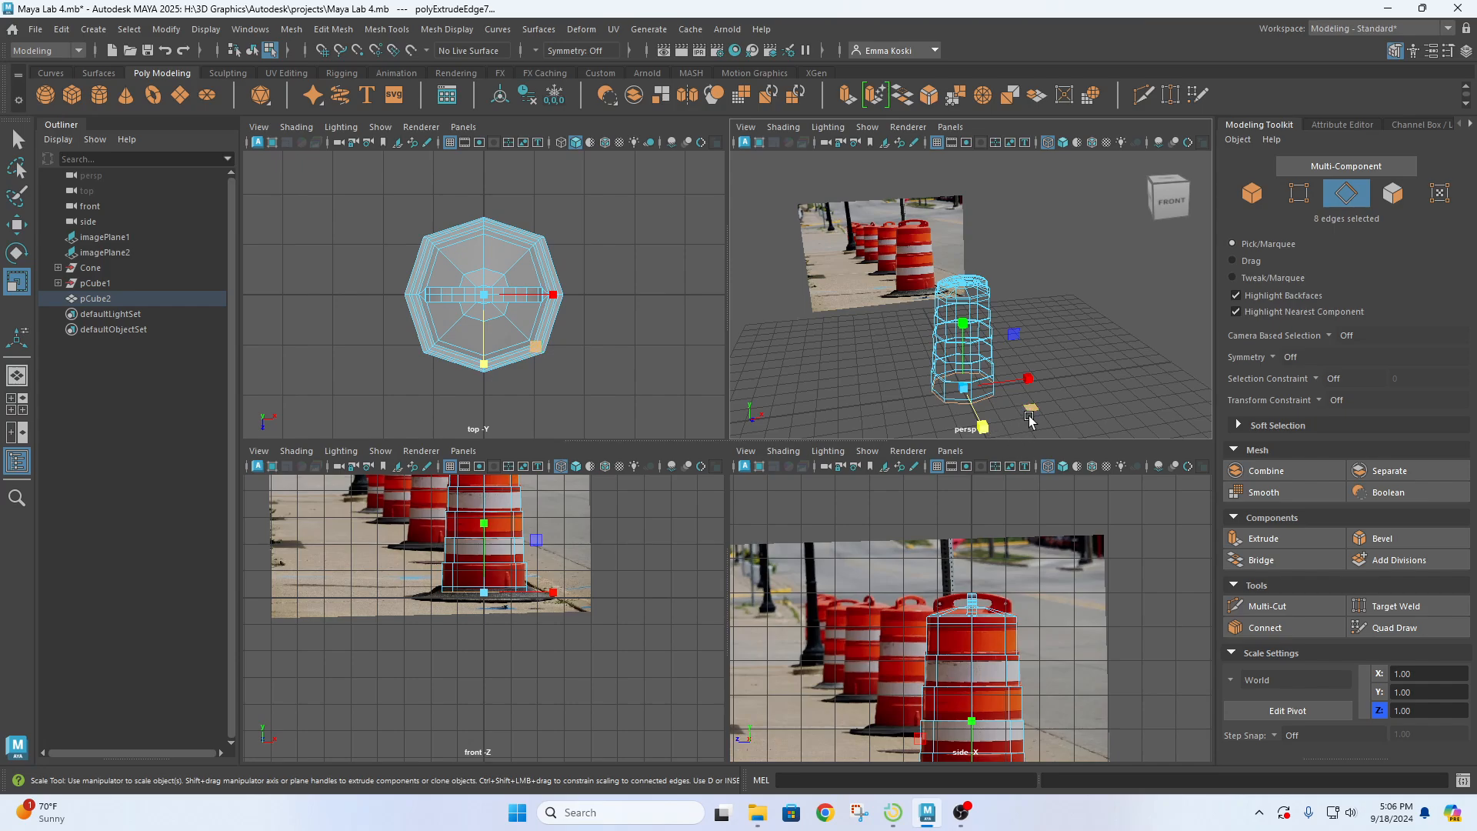
{"action": "left_click_drag", "start_coordinate": [1031, 413], "coordinate": [1034, 412]}
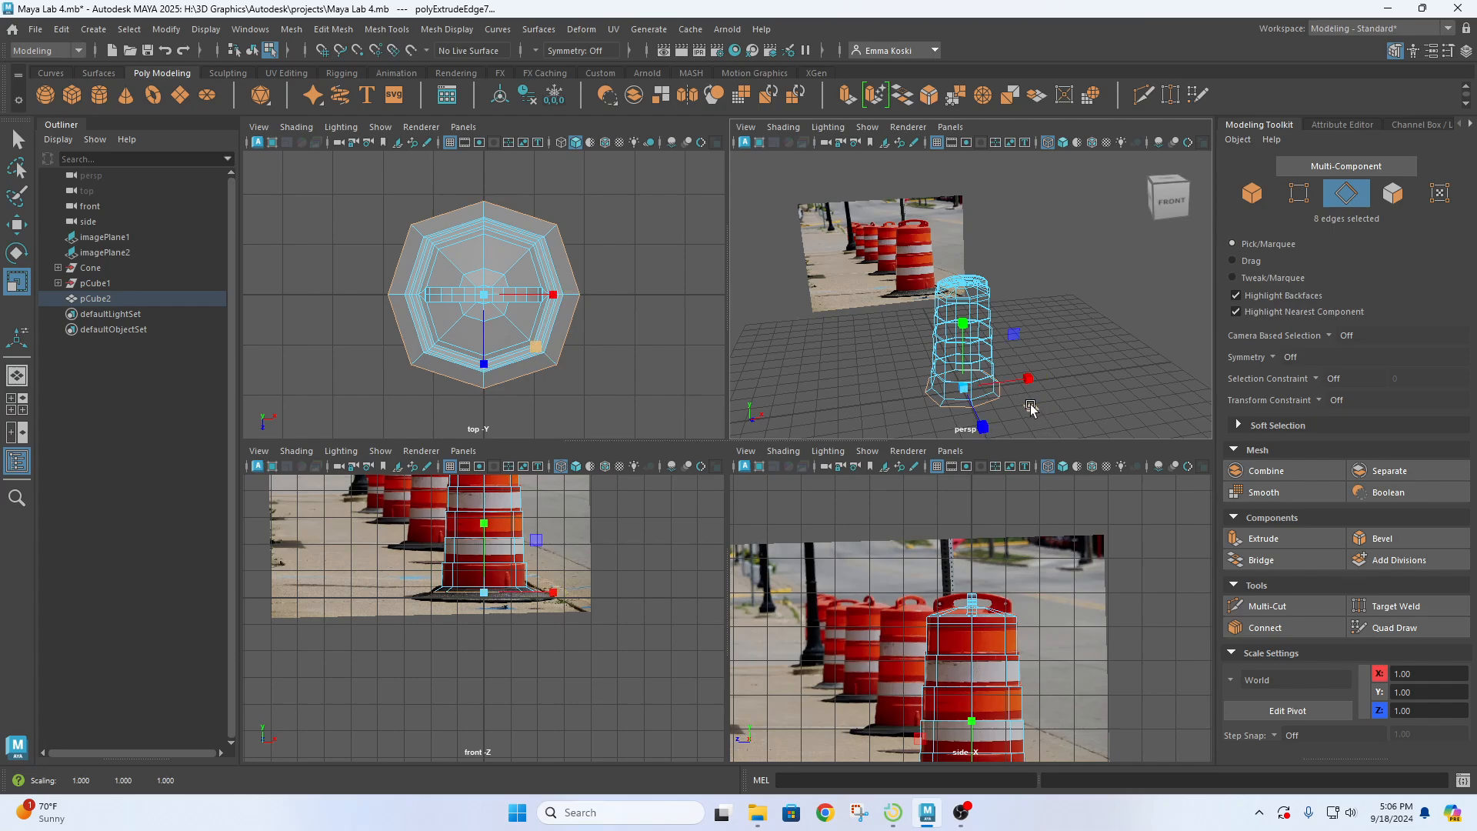
{"action": "scroll", "coordinate": [508, 542], "scroll_direction": "up", "scroll_amount": 9}
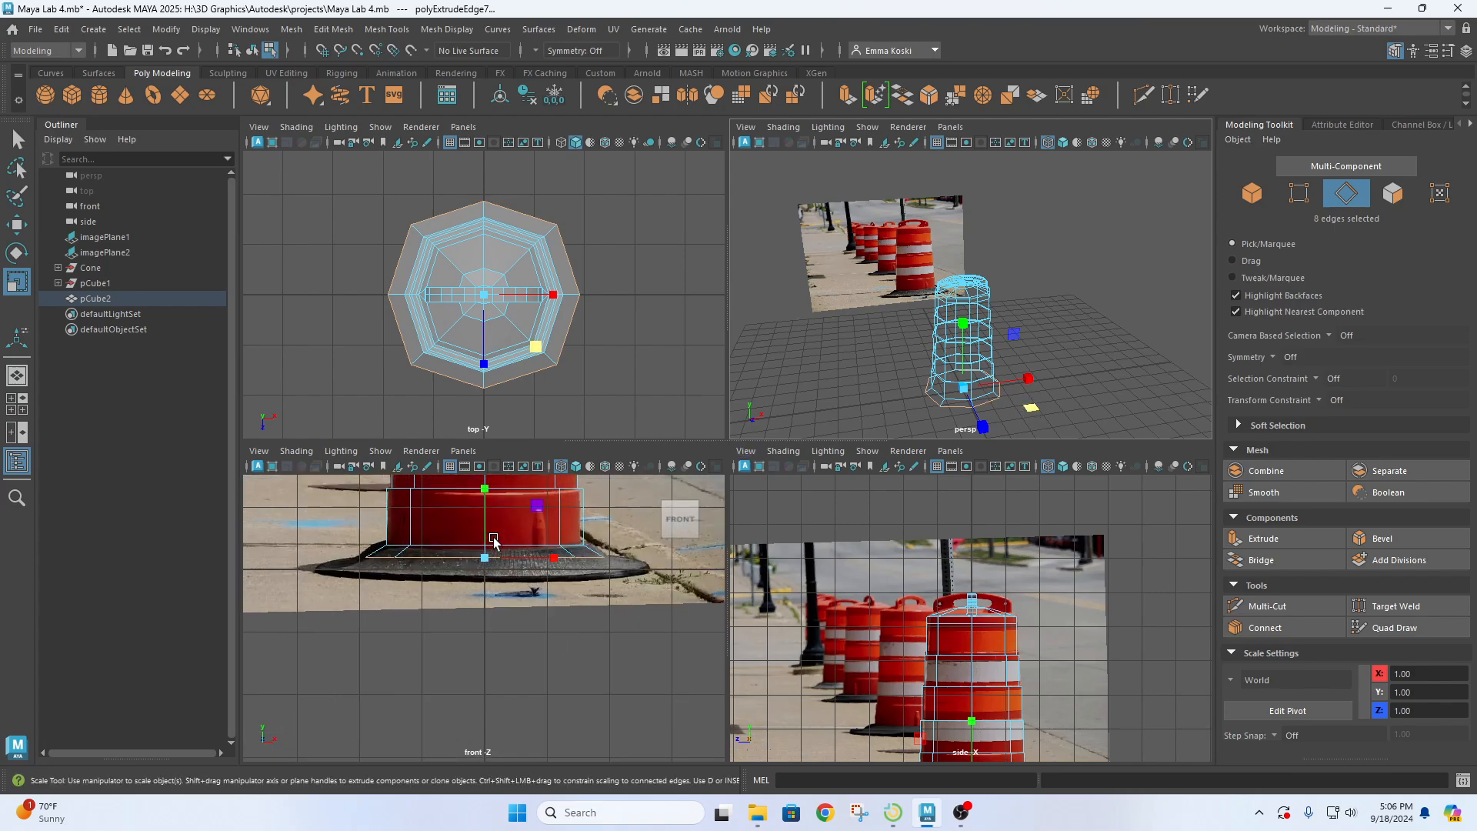
{"action": "middle_click_drag", "start_coordinate": [543, 560], "coordinate": [543, 668]}
{"action": "middle_click_drag", "start_coordinate": [1043, 414], "coordinate": [1033, 412]}
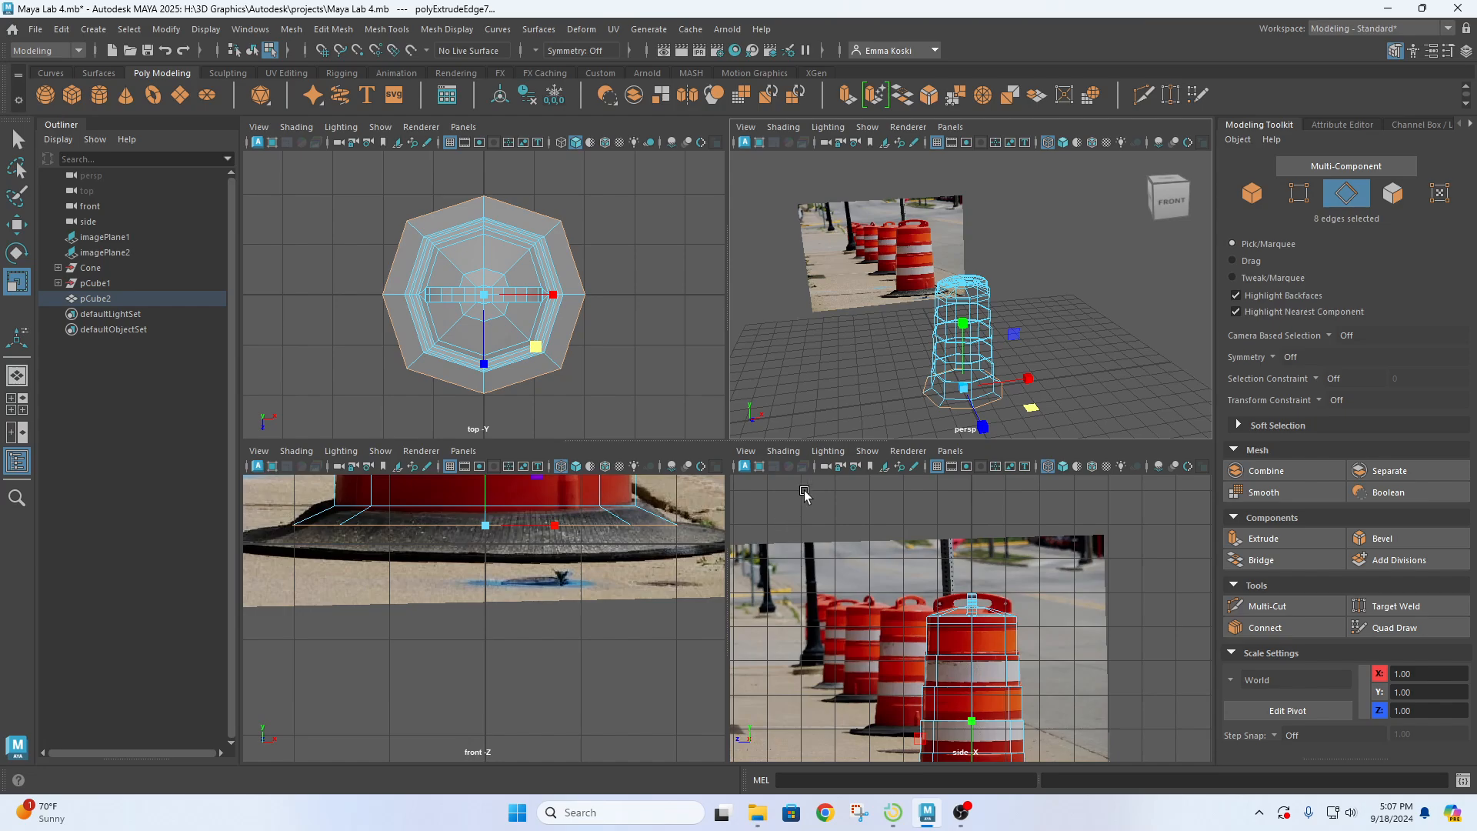
- Extrude the flared bottom edge loop again and move it down to Y -0.02 in front view, over the photo's black base
{"action": "key", "text": "ctrl+e"}
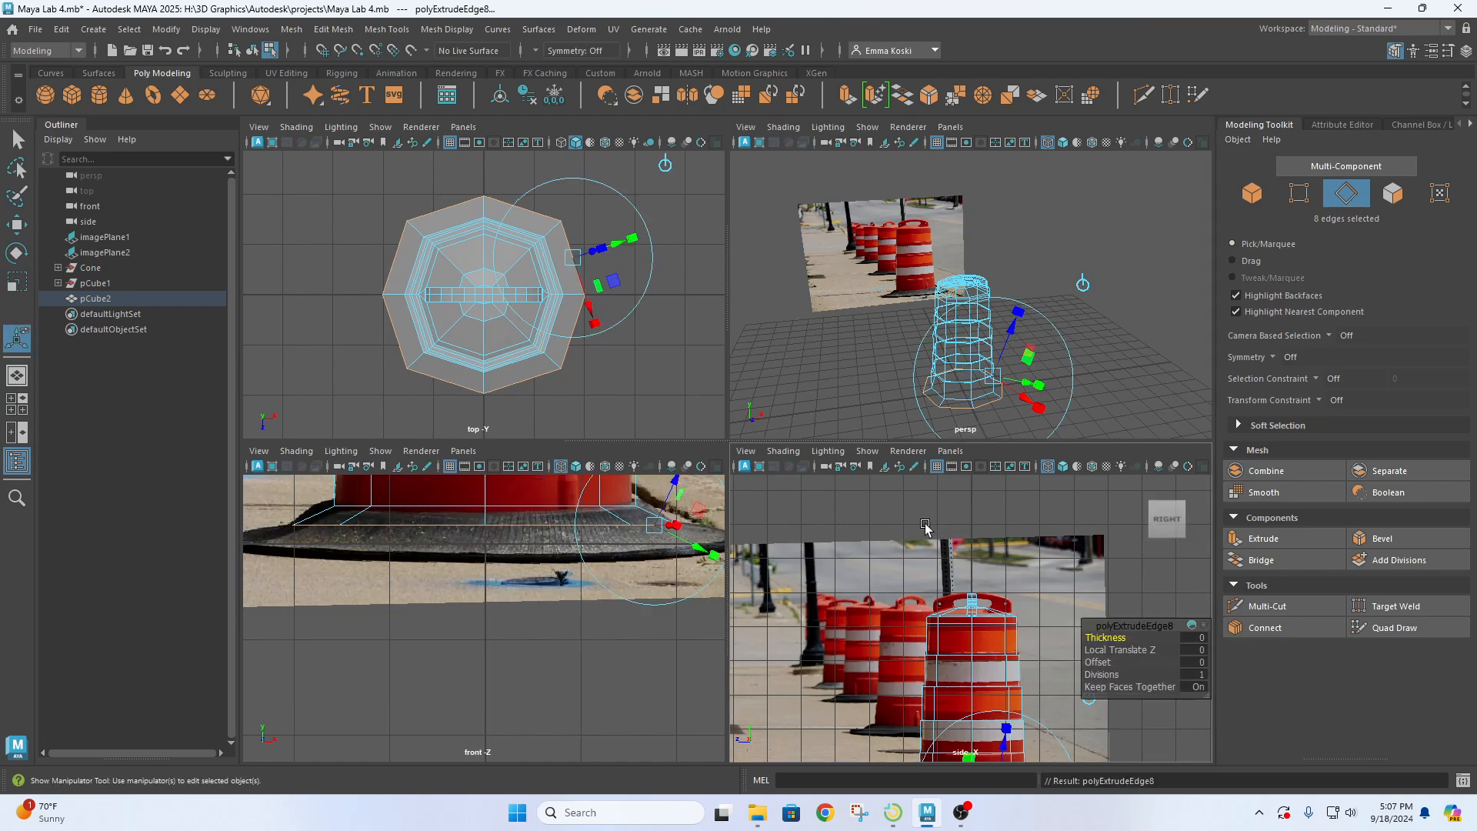
{"action": "key", "text": "w"}
{"action": "scroll", "coordinate": [498, 562], "scroll_direction": "down", "scroll_amount": 3}
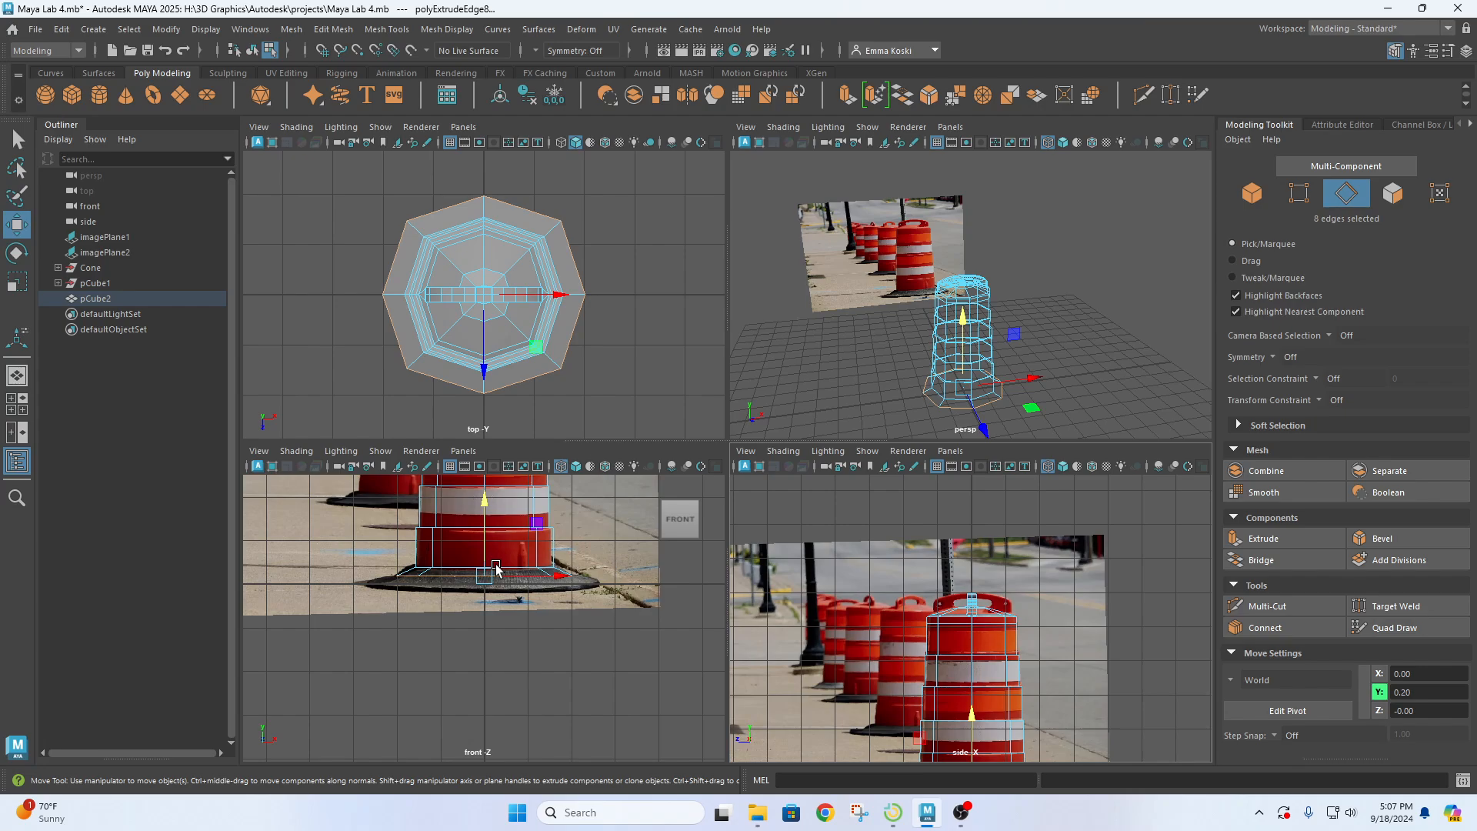
{"action": "left_click_drag", "start_coordinate": [485, 513], "coordinate": [486, 557]}
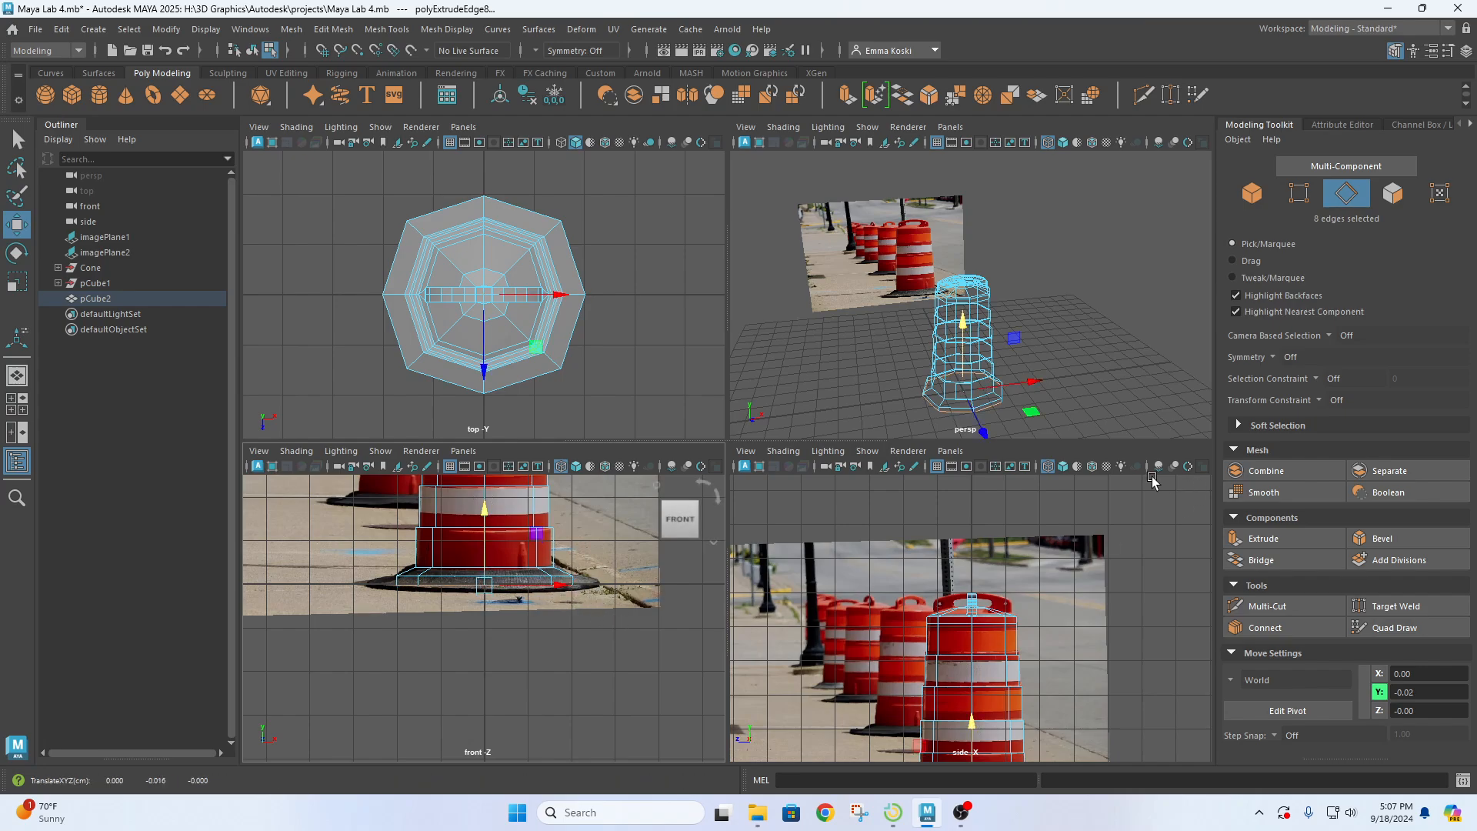
- Scale the extruded loop outward evenly in X and Z to the black base's outer edge and raise it to Y 0.05
{"action": "key", "text": "r"}
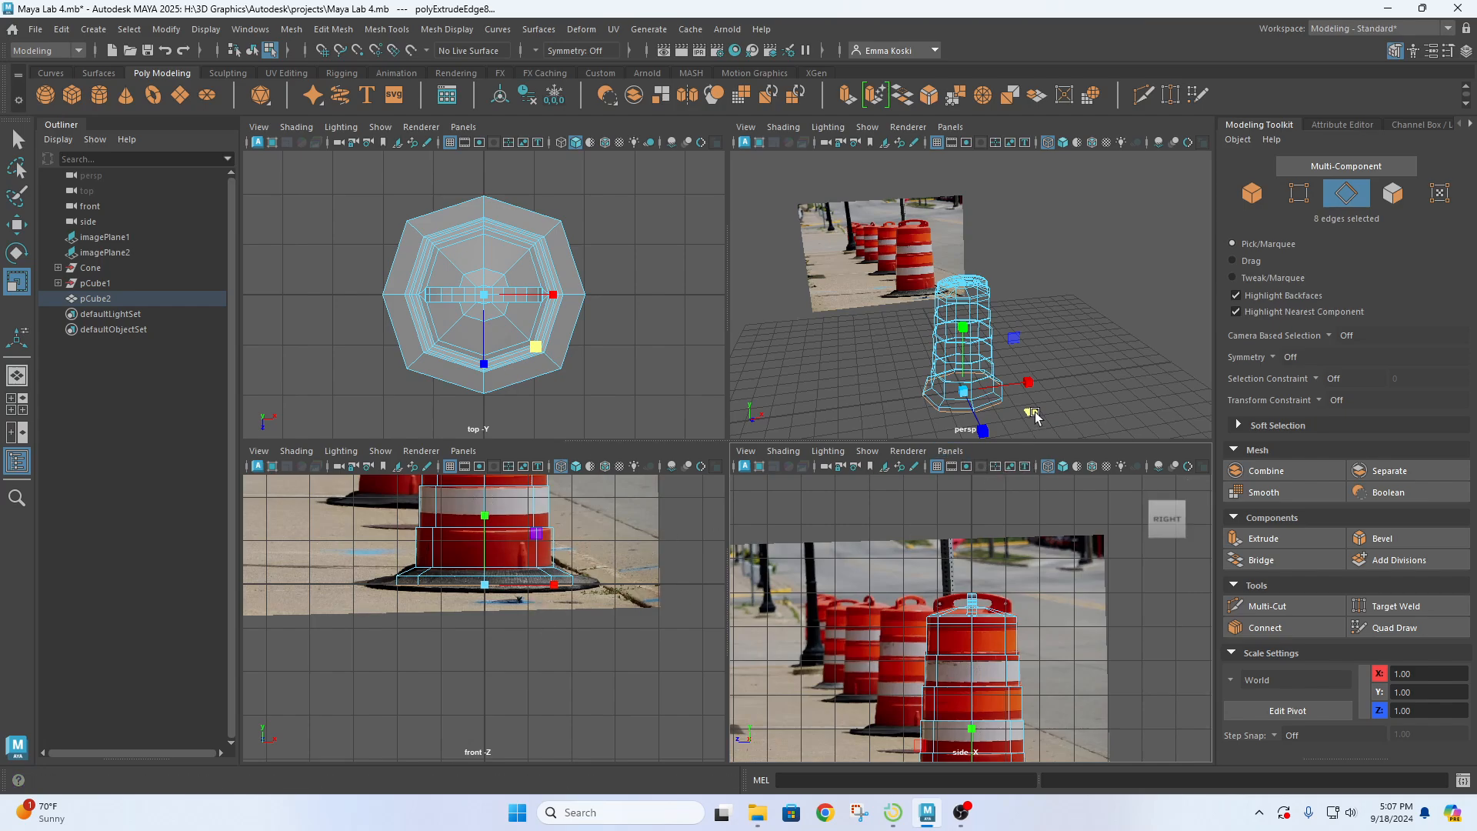
{"action": "left_click_drag", "start_coordinate": [1034, 415], "coordinate": [1043, 420]}
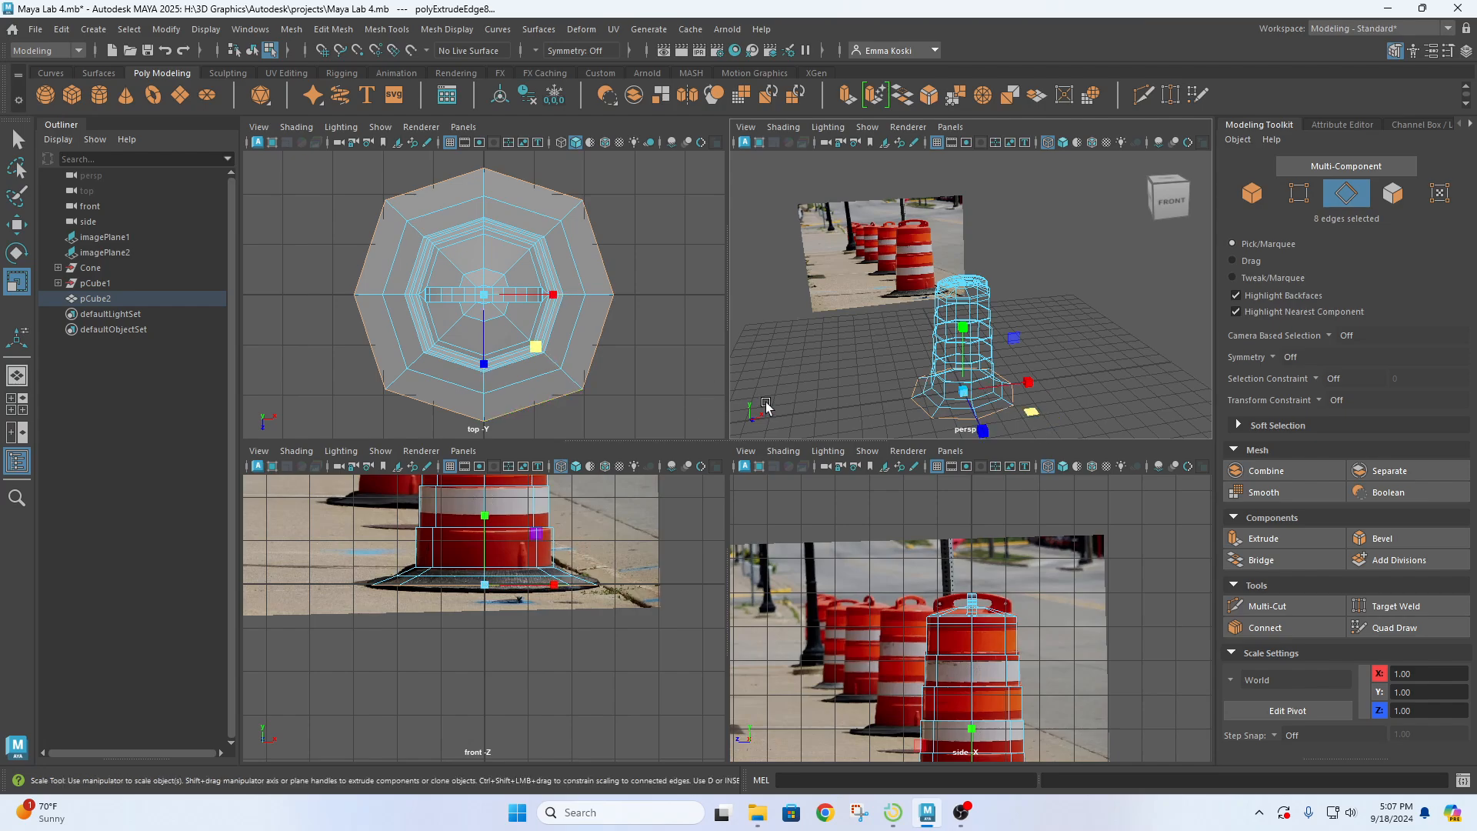
{"action": "key", "text": "w"}
{"action": "left_click_drag", "start_coordinate": [483, 538], "coordinate": [479, 538]}
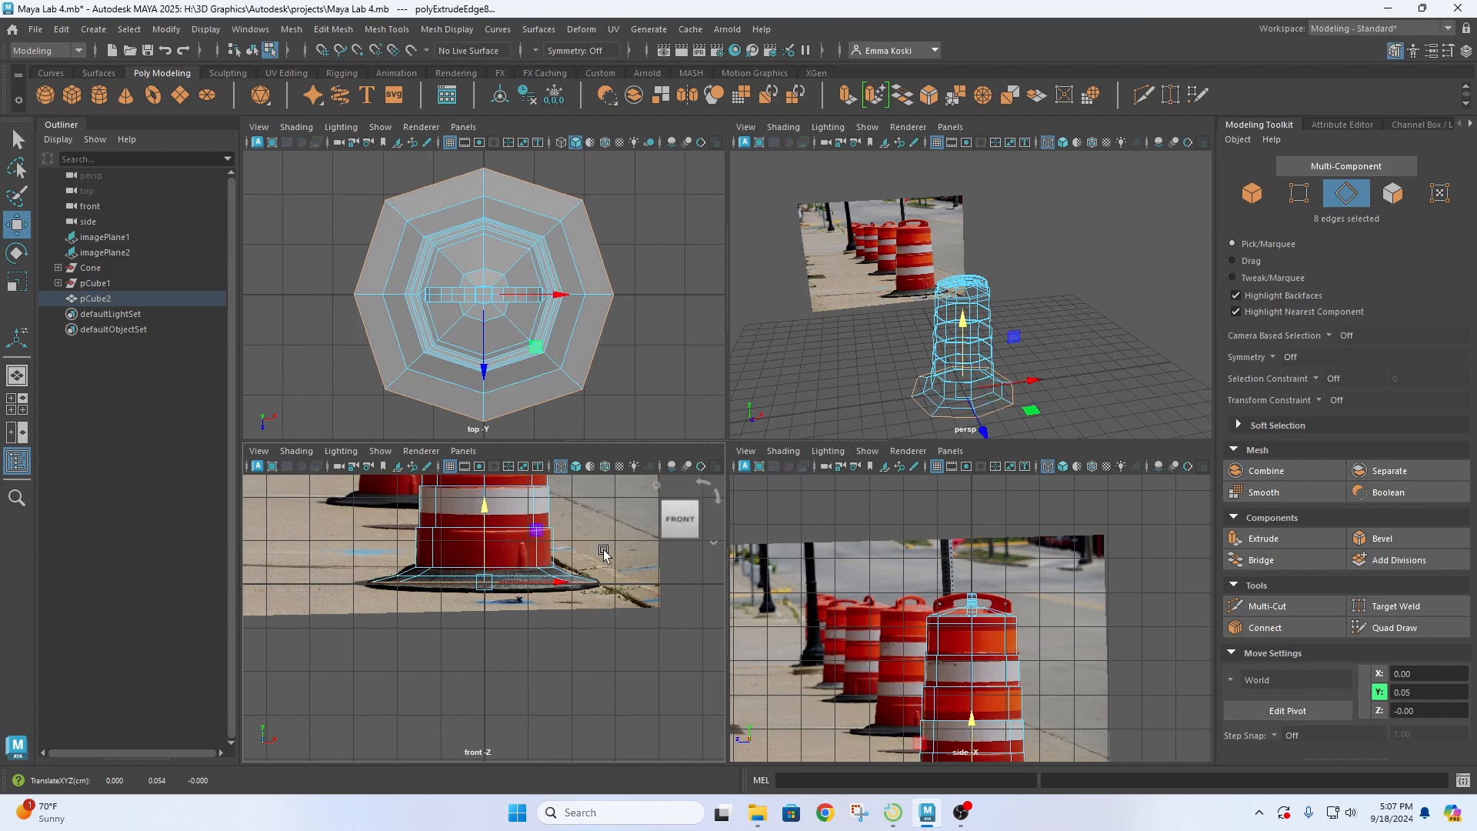
- Extrude the base's outer edge loop and move it straight down to Y -0.02 to form a thin vertical rim
{"action": "key", "text": "ctrl+e"}
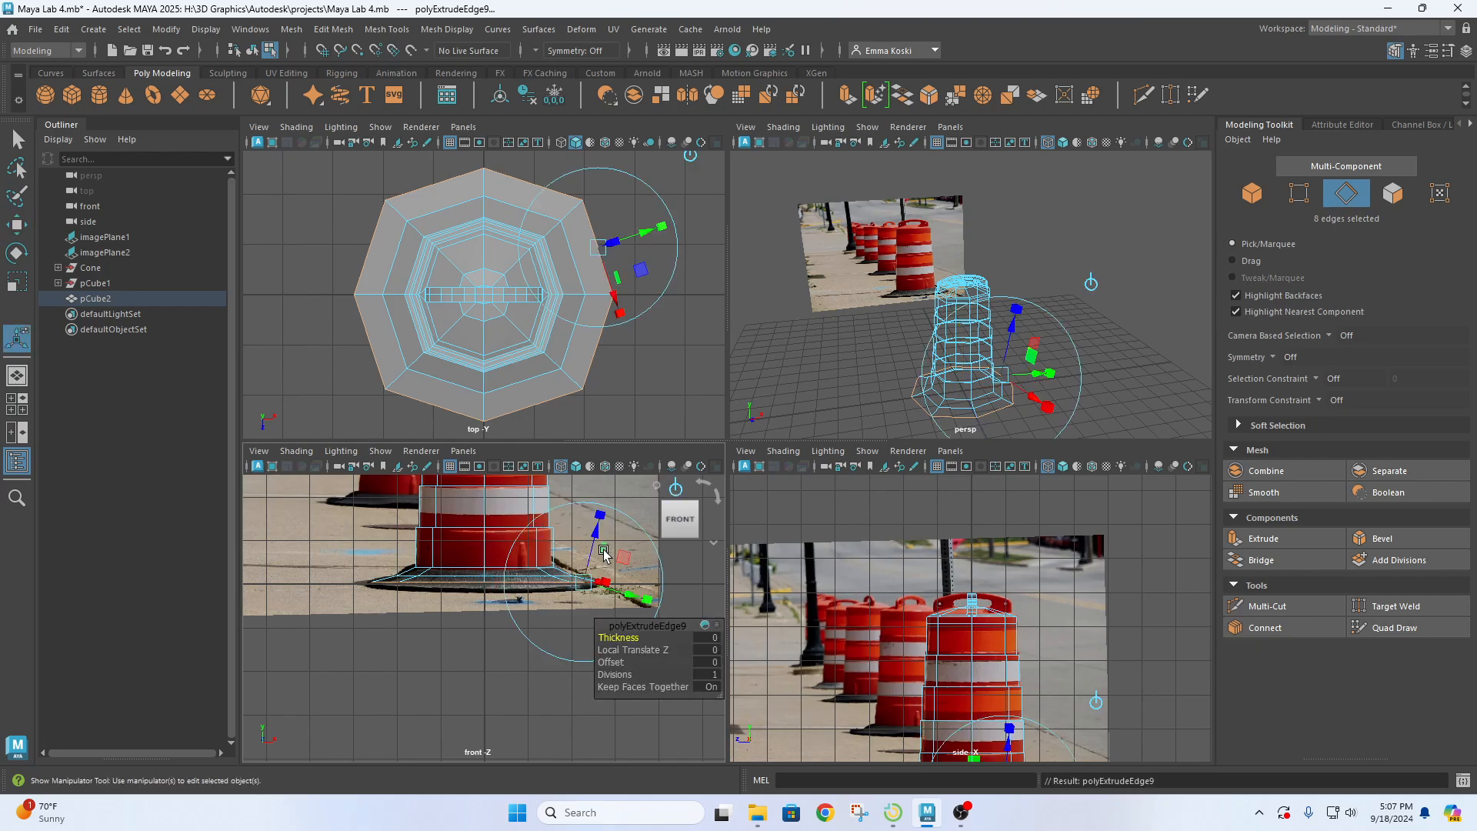
{"action": "key", "text": "w"}
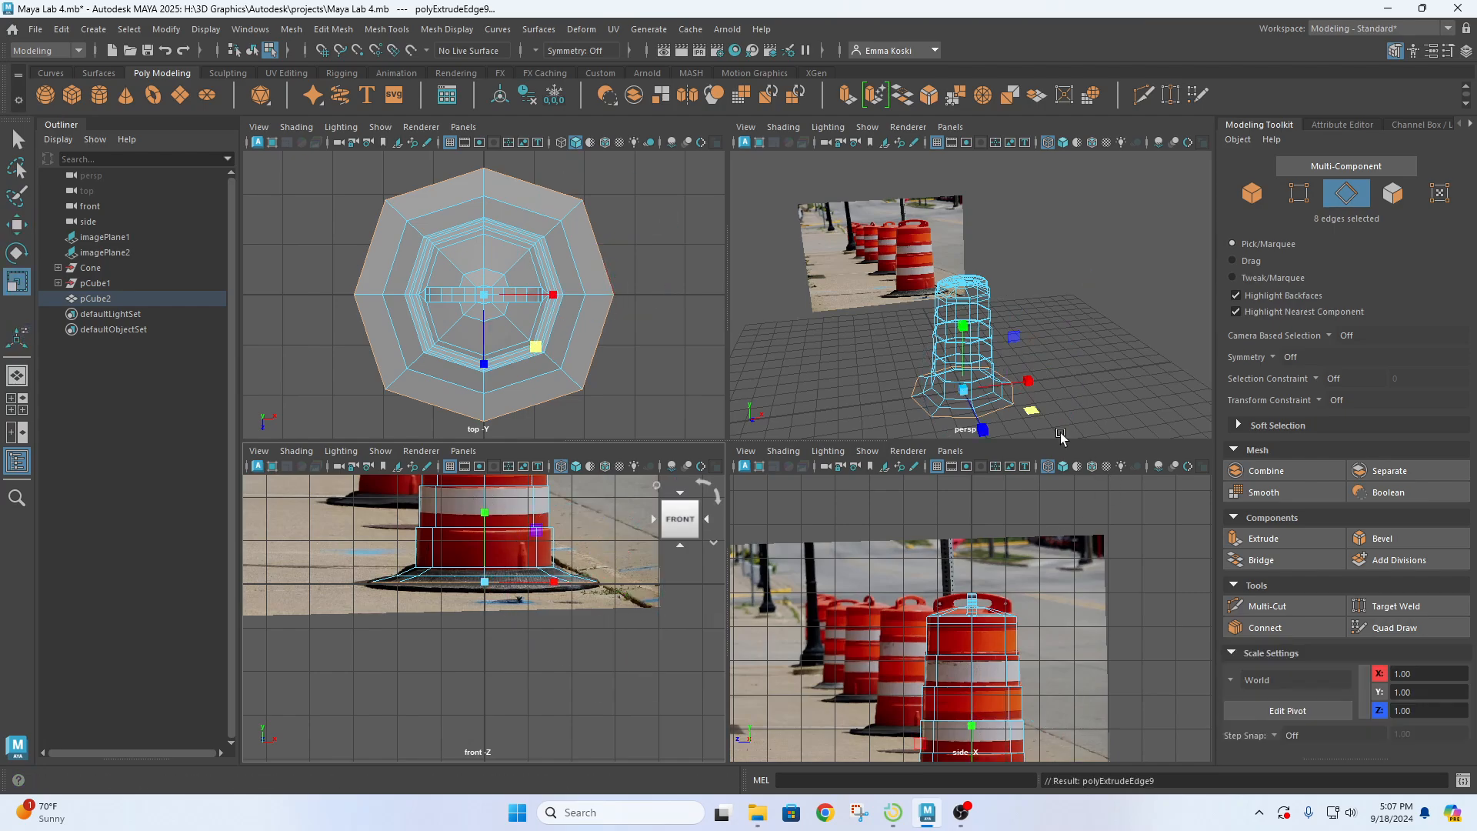
{"action": "left_click_drag", "start_coordinate": [485, 514], "coordinate": [485, 516]}
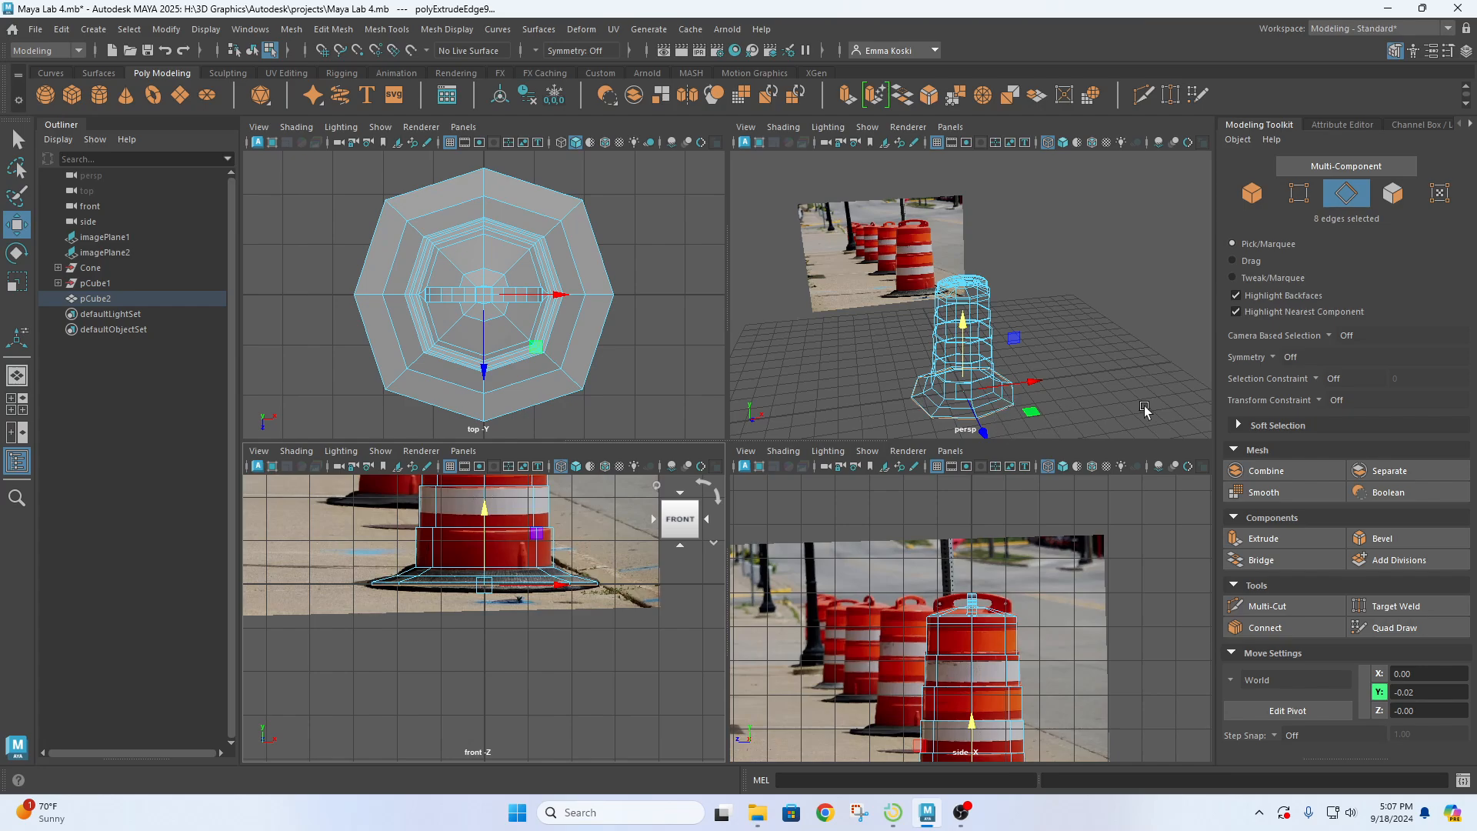
- Examine the barrel and its flared base as a whole object in shaded perspective and against the photo in side view
{"action": "left_click_drag", "start_coordinate": [1144, 412], "coordinate": [1084, 375], "text": "alt"}
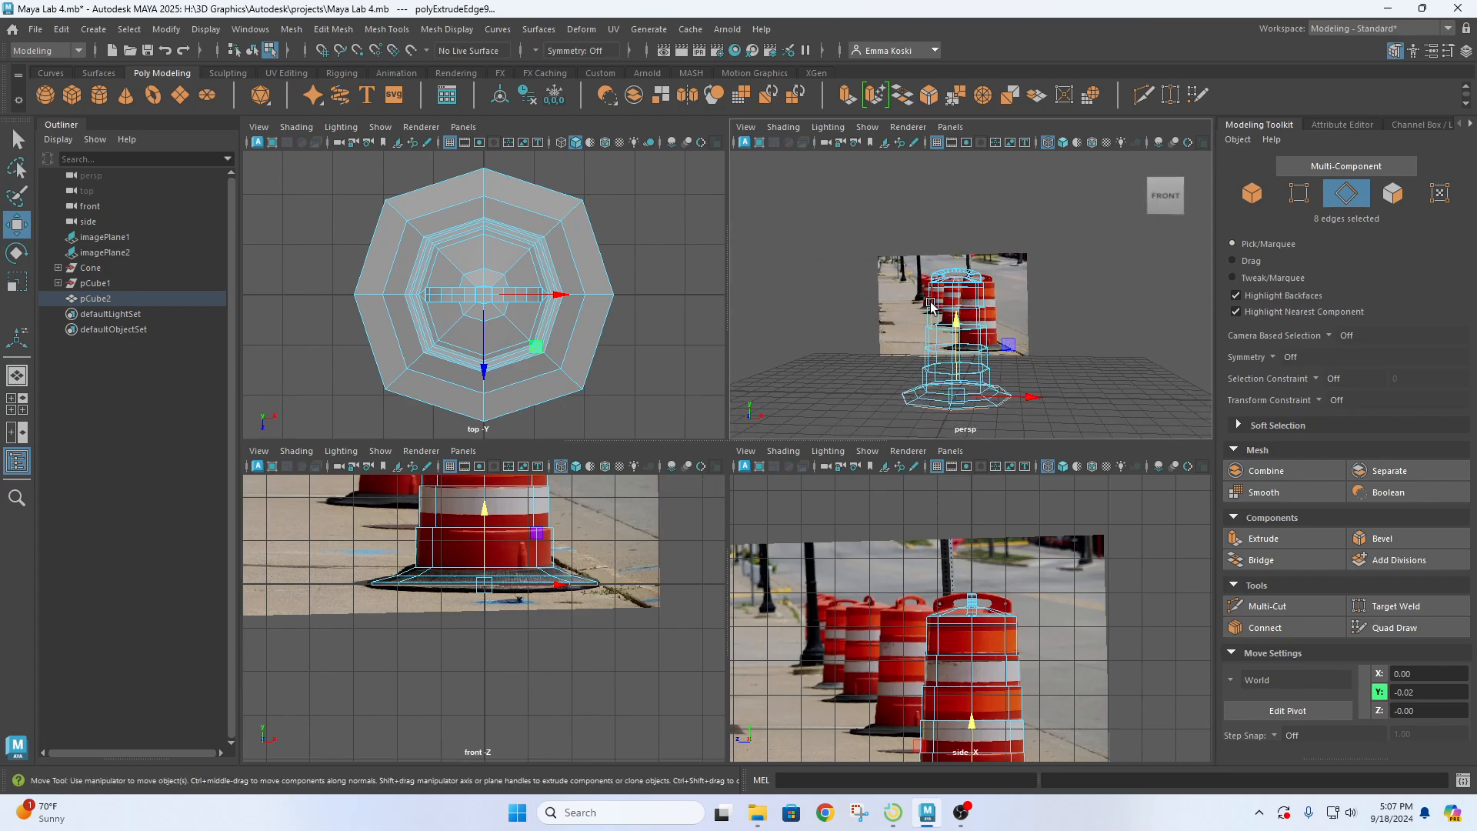
{"action": "key", "text": "5"}
{"action": "right_click_drag", "start_coordinate": [930, 292], "coordinate": [962, 261]}
{"action": "left_click", "coordinate": [1092, 363]}
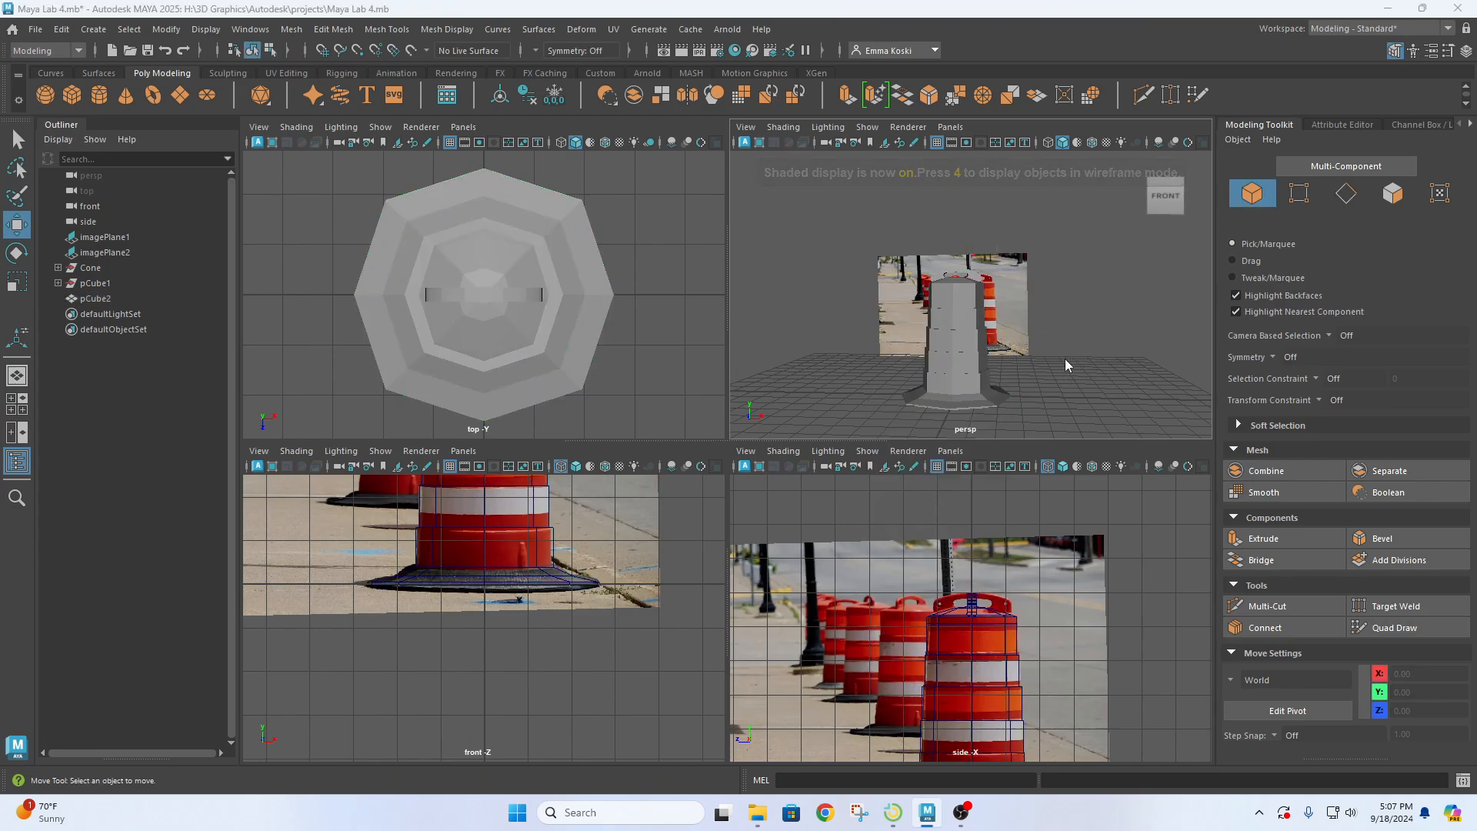
{"action": "key", "text": "space"}
{"action": "left_click_drag", "start_coordinate": [865, 496], "coordinate": [782, 525], "text": "alt"}
{"action": "left_click", "coordinate": [681, 530]}
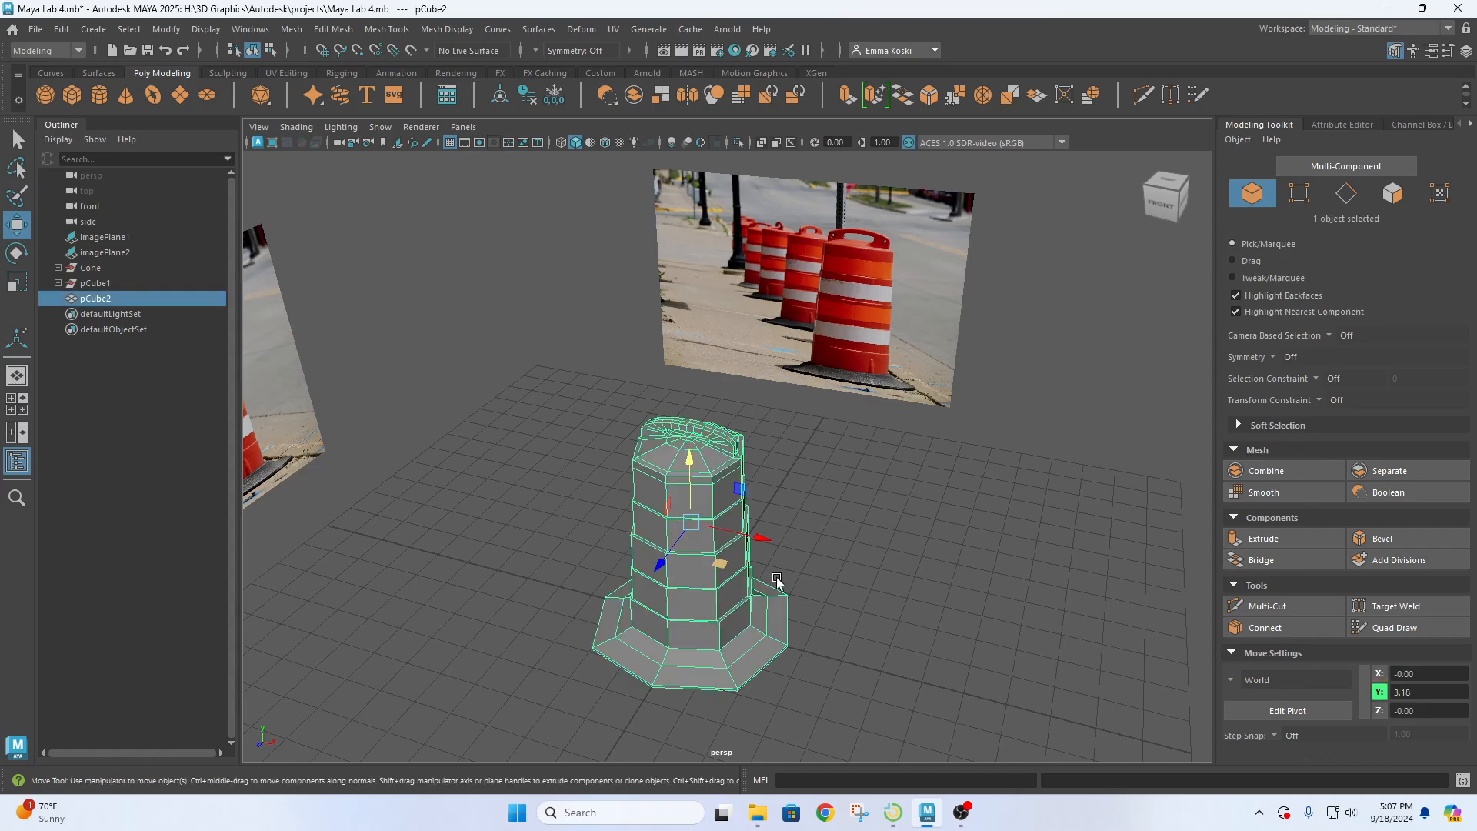
{"action": "left_click_drag", "start_coordinate": [681, 531], "coordinate": [923, 646], "text": "alt"}
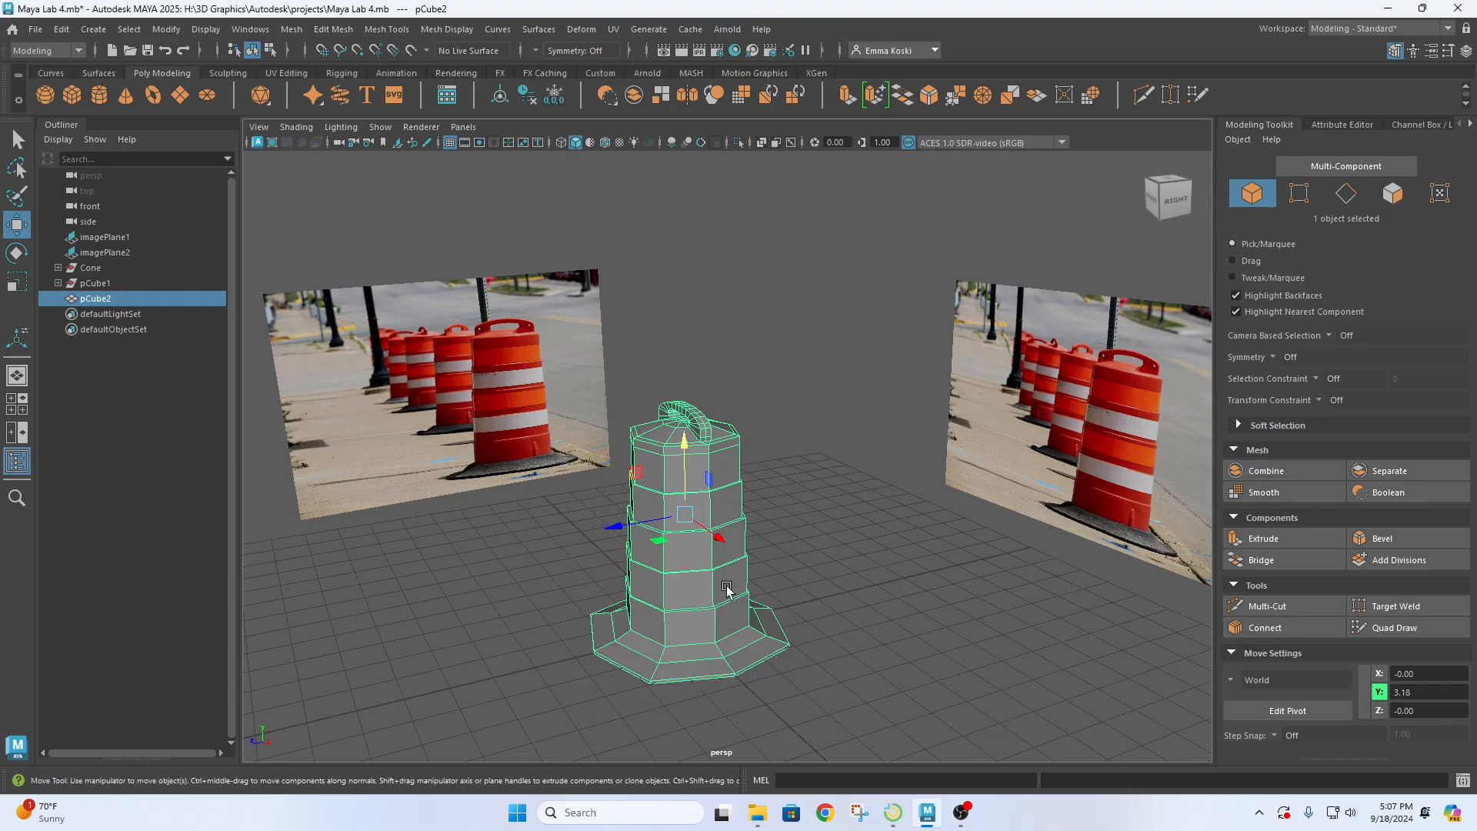
{"action": "key", "text": "space"}
{"action": "key", "text": "space"}
{"action": "scroll", "coordinate": [758, 732], "scroll_direction": "up", "scroll_amount": 2}
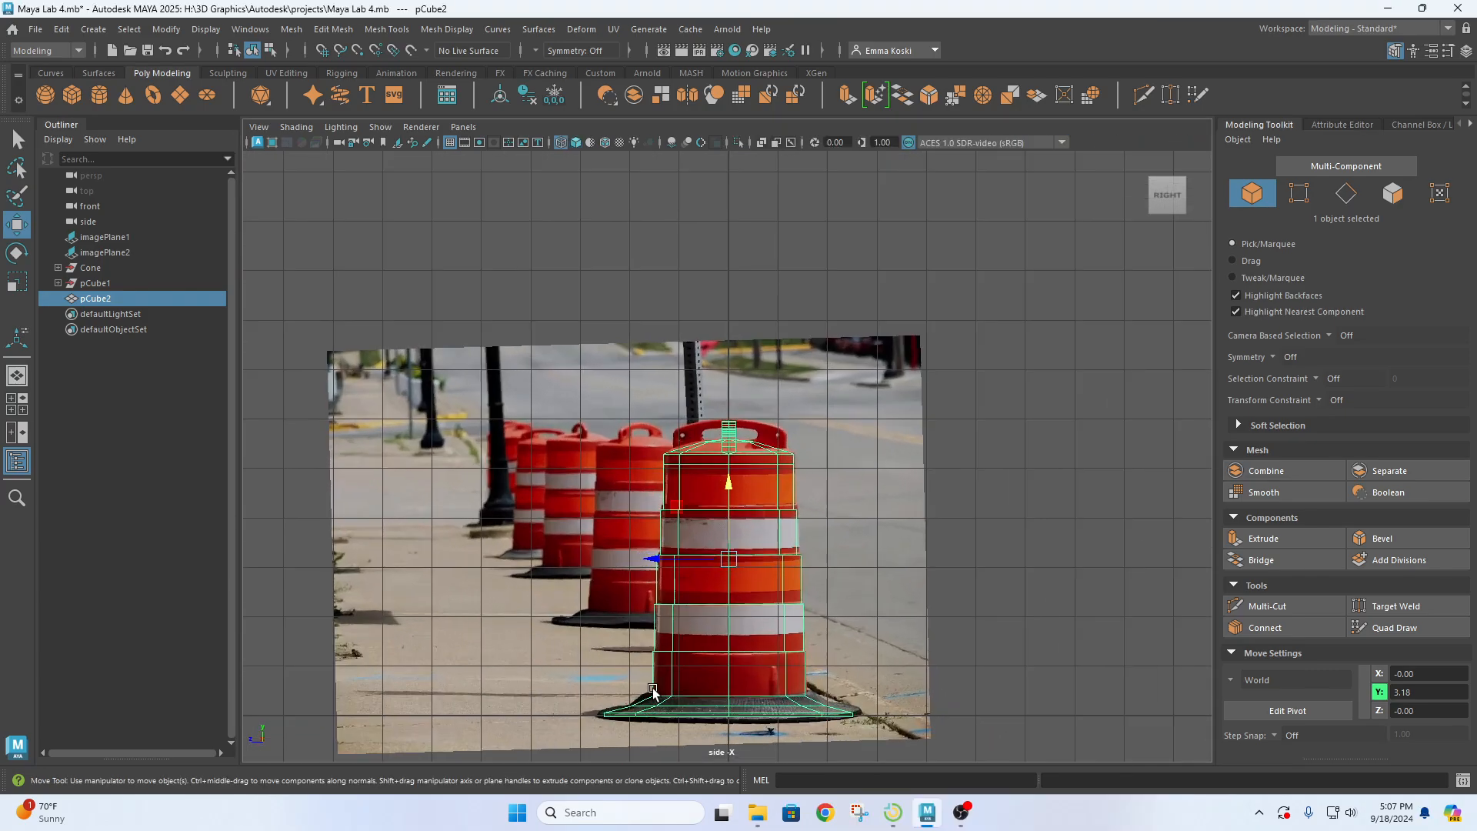
{"action": "key", "text": "space"}
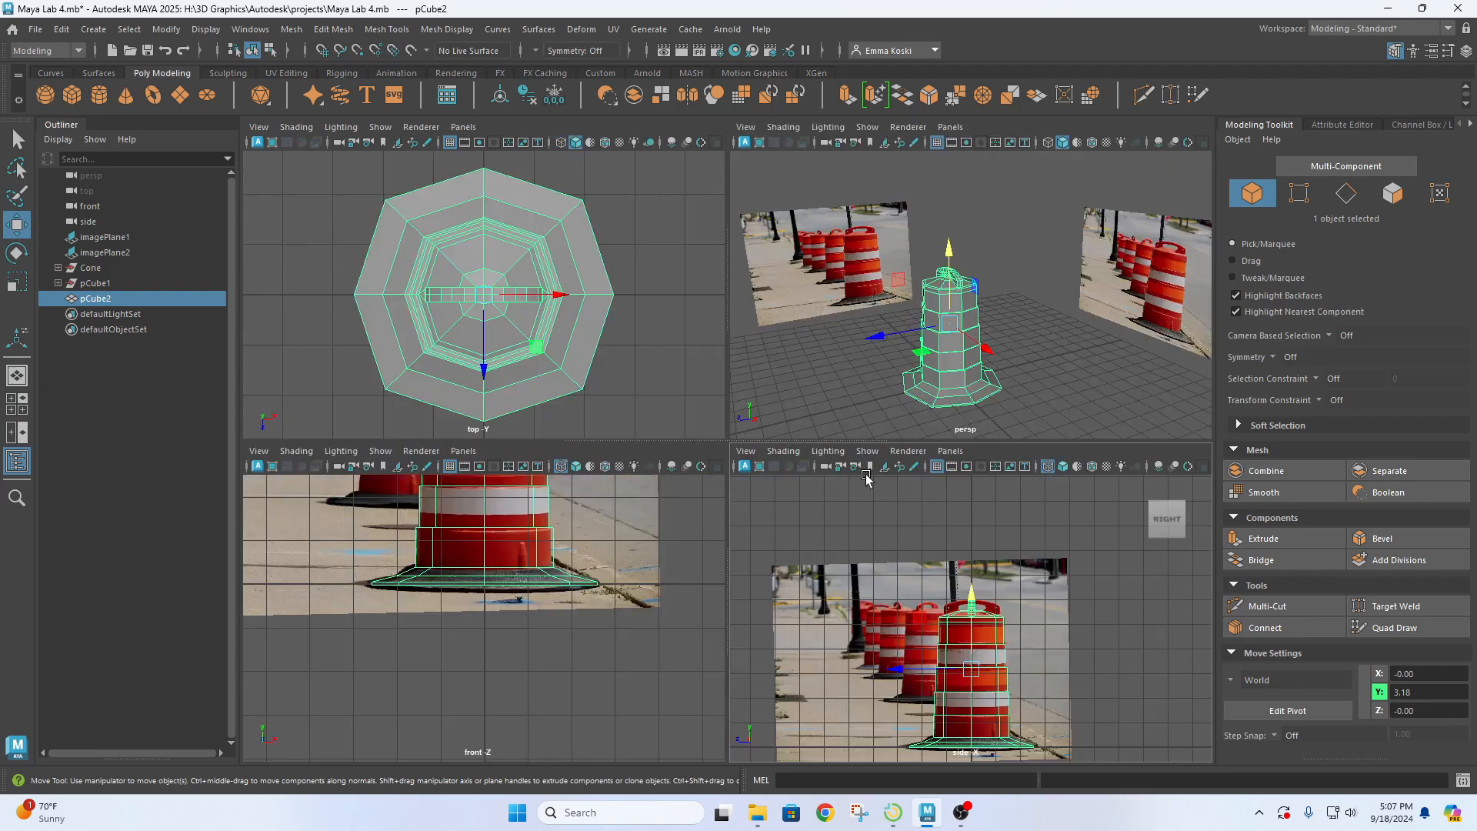
- Select the open edge loop around the bottom of the base rim from underneath in perspective view
{"action": "key", "text": "space"}
{"action": "left_click_drag", "start_coordinate": [800, 512], "coordinate": [910, 376], "text": "alt"}
{"action": "key", "text": "F10"}
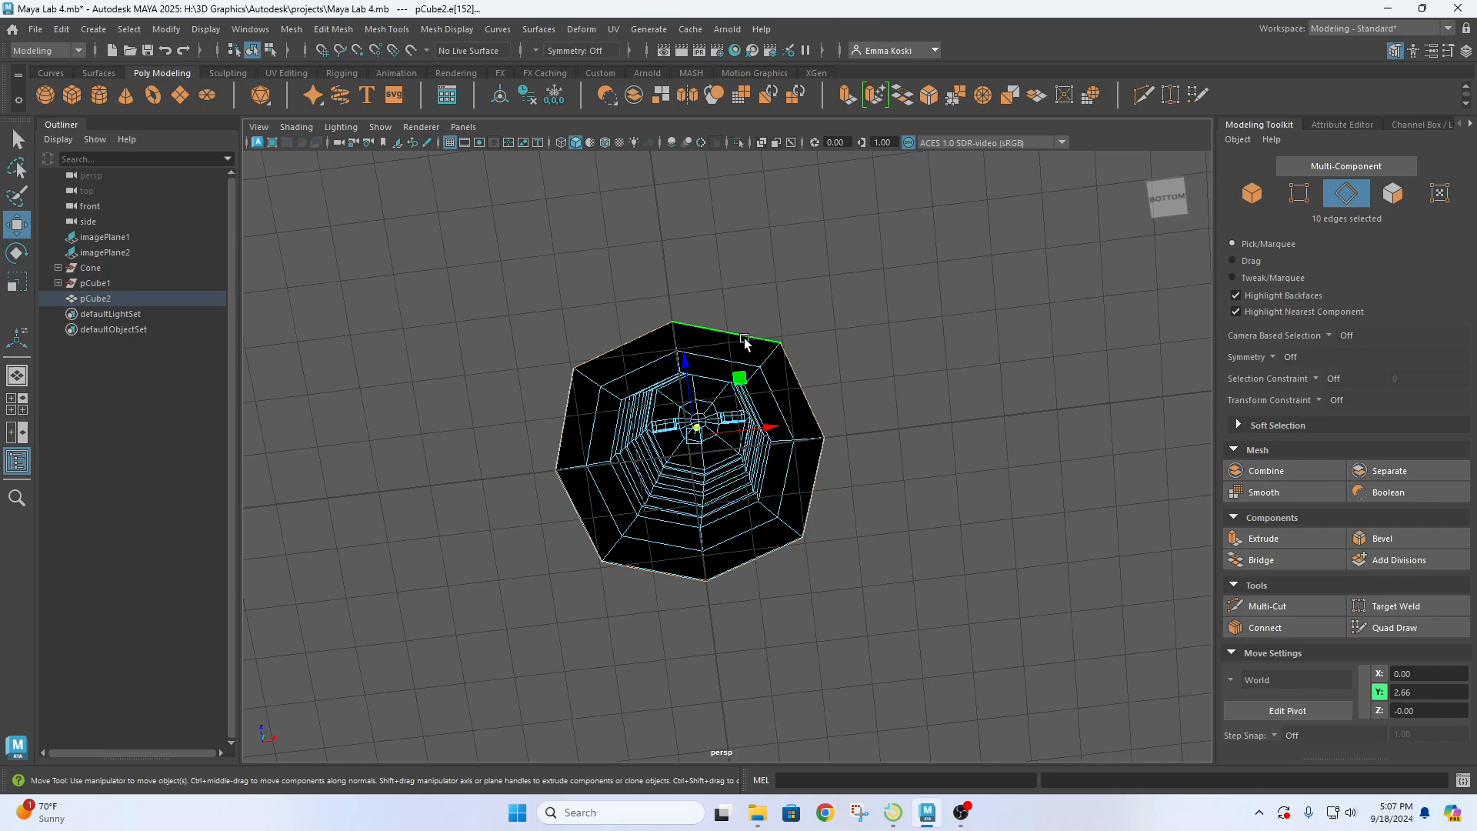
{"action": "double_click", "coordinate": [752, 341]}
{"action": "mouse_move", "coordinate": [890, 435]}
{"action": "left_mouse_down", "text": "alt"}
{"action": "mouse_move", "coordinate": [893, 514]}
{"action": "mouse_move", "coordinate": [926, 552]}
{"action": "mouse_move", "coordinate": [910, 445]}
{"action": "left_mouse_up", "text": "alt"}
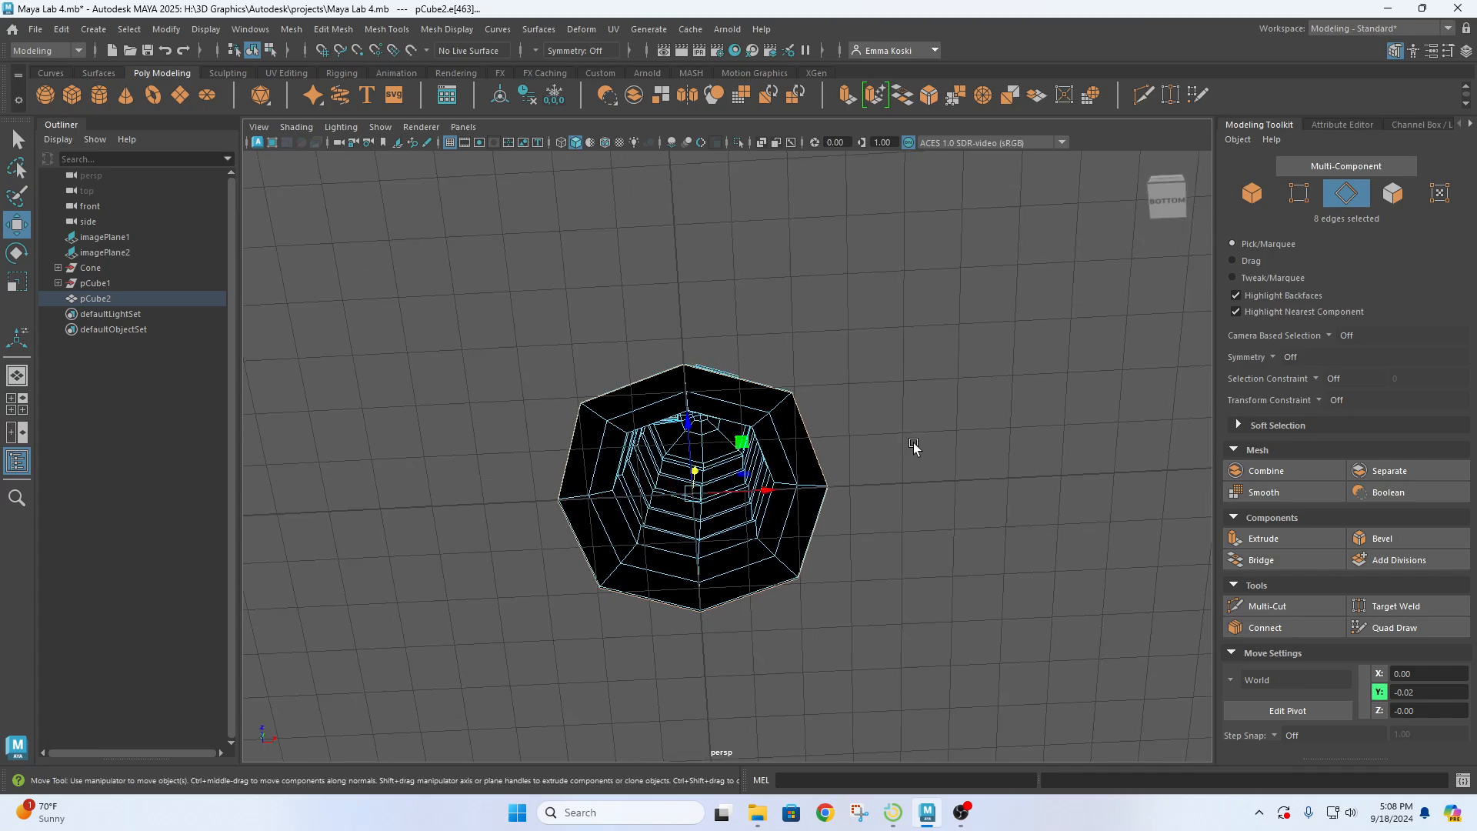
- Extrude the rim's bottom edge loop and scale it inward evenly in X and Z to start closing the underside
{"action": "key", "text": "ctrl+e"}
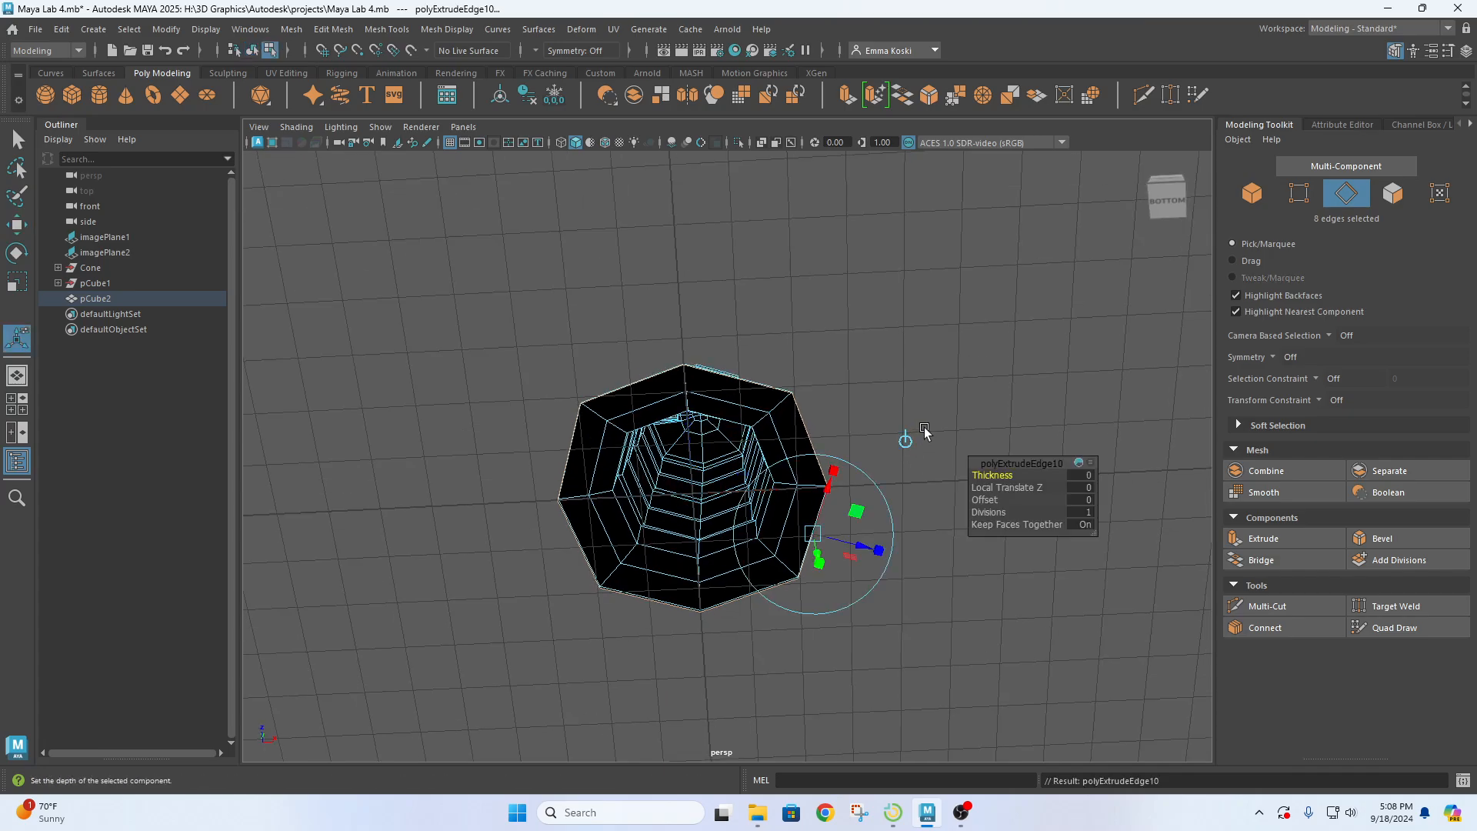
{"action": "key", "text": "r"}
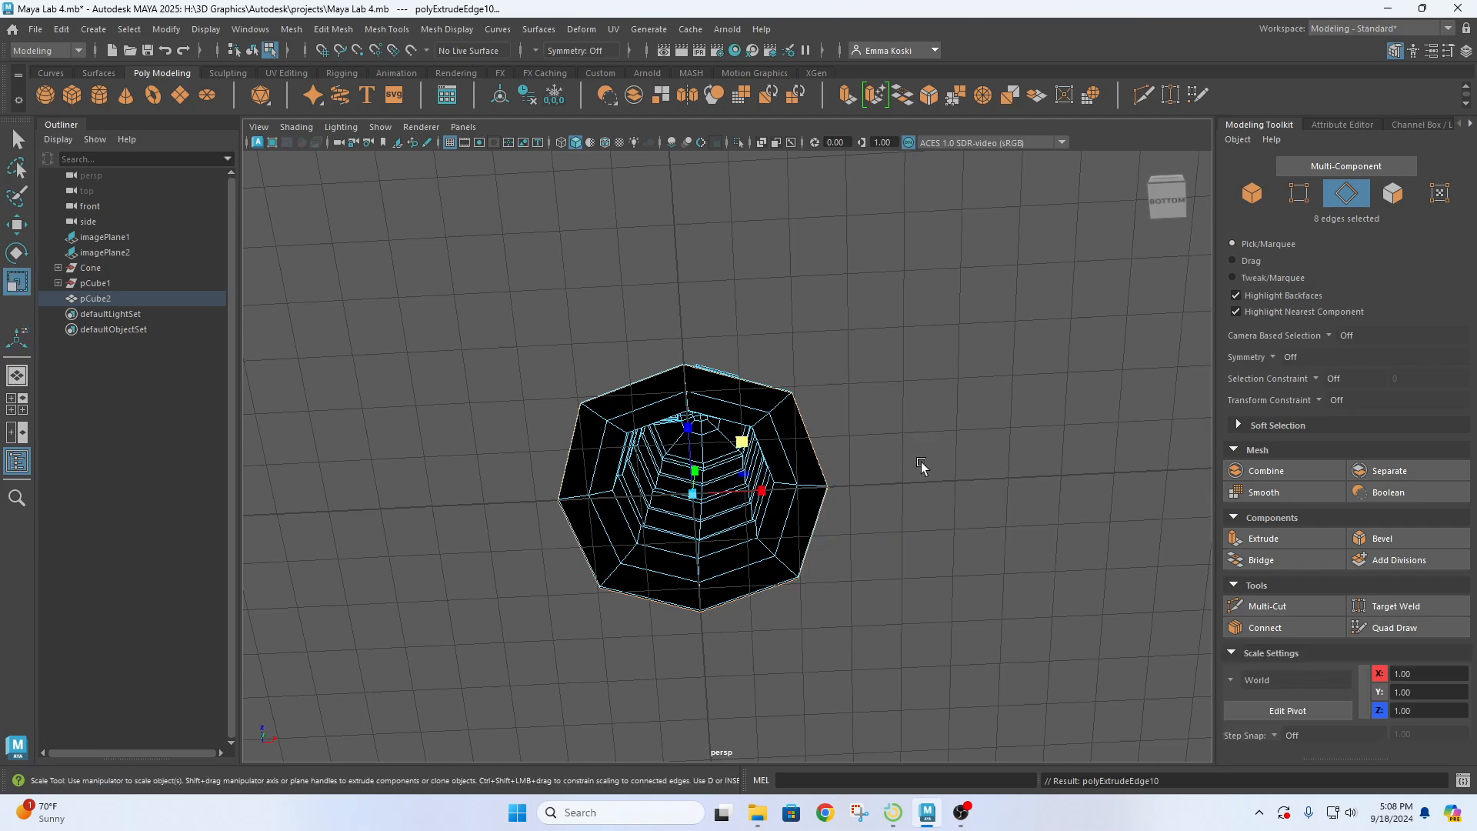
{"action": "left_click_drag", "start_coordinate": [921, 466], "coordinate": [920, 556], "text": "alt"}
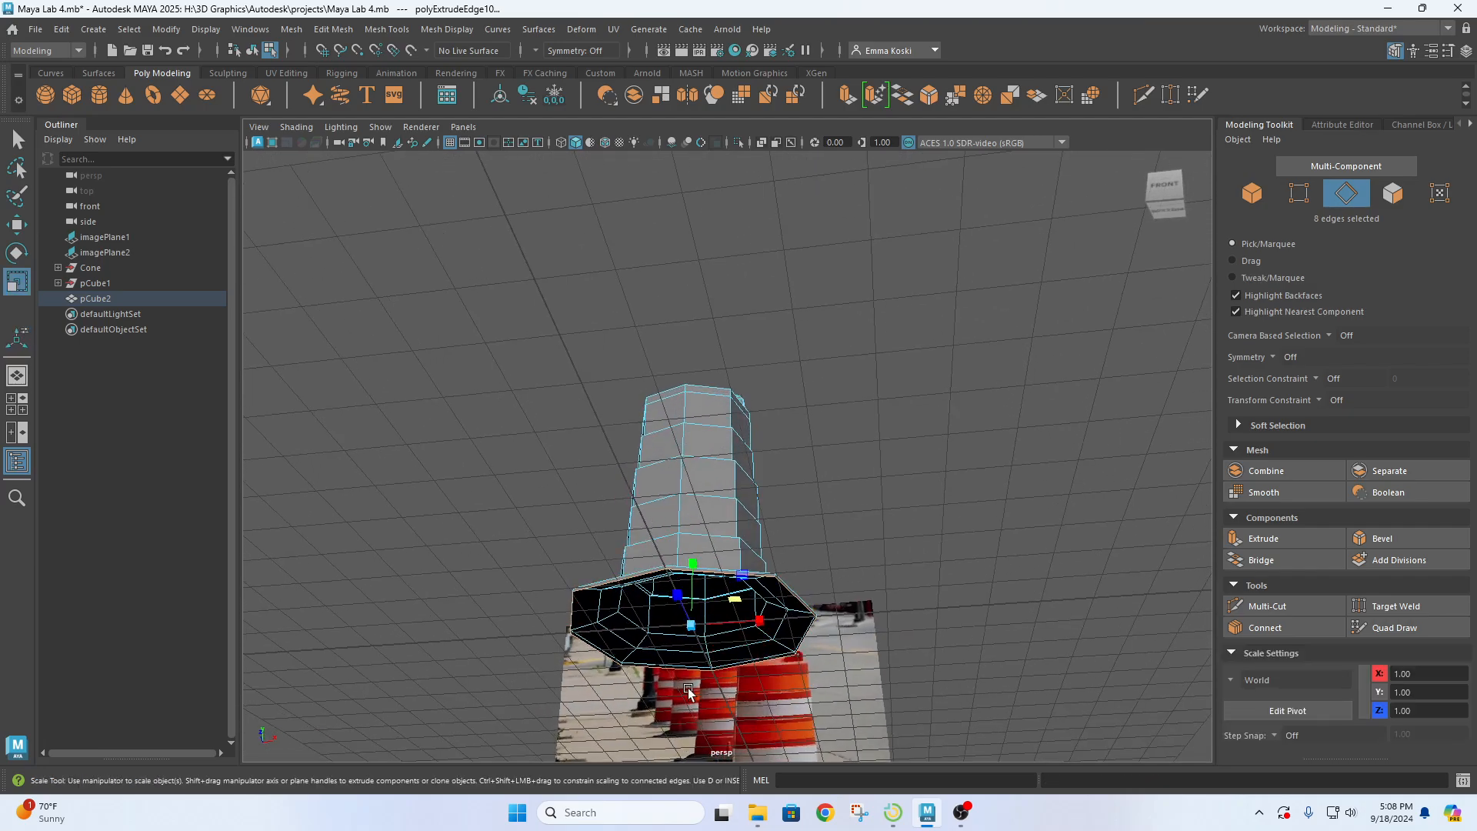
{"action": "left_click", "coordinate": [735, 599]}
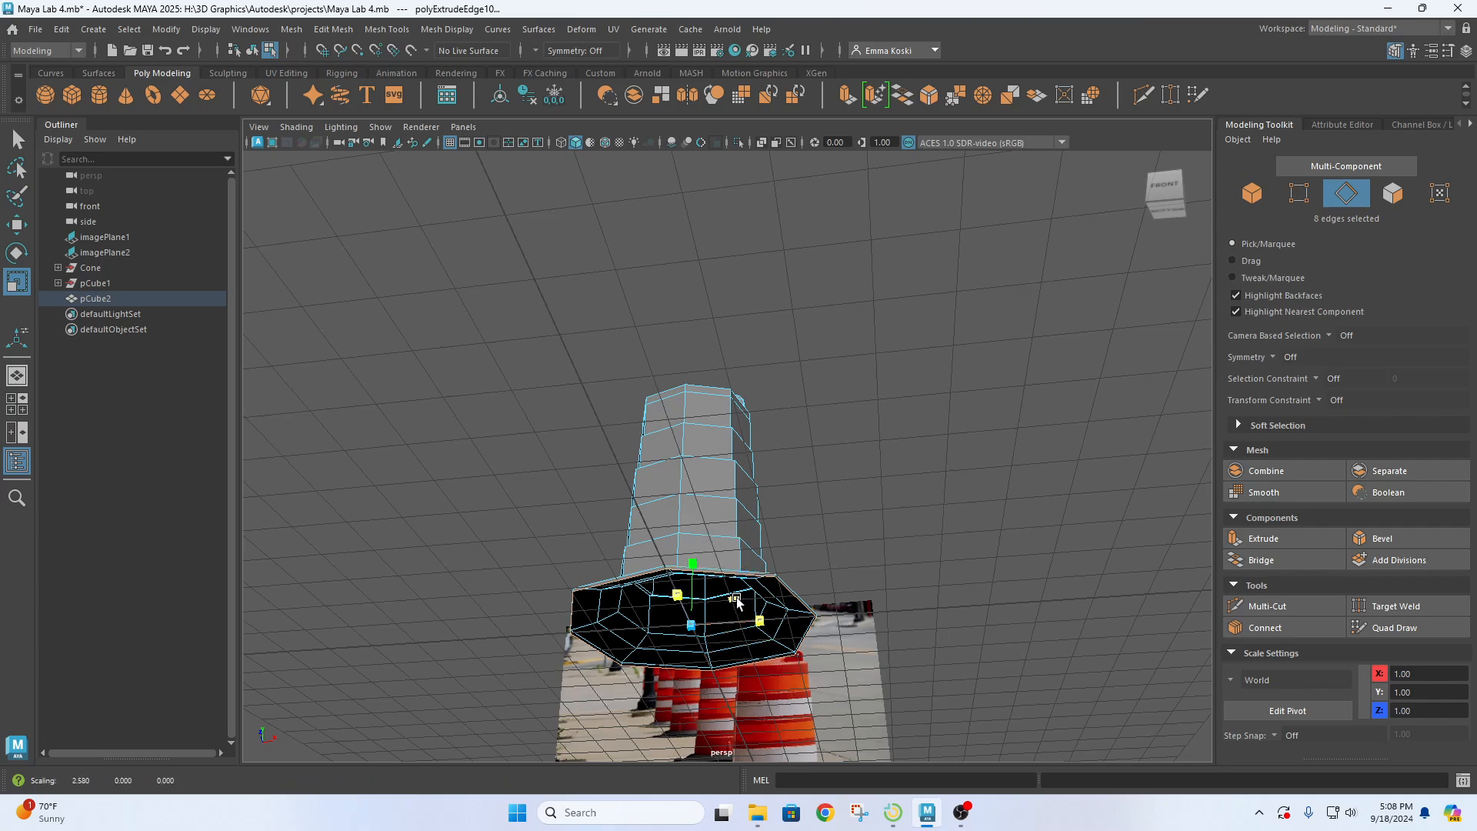
{"action": "left_click_drag", "start_coordinate": [735, 599], "coordinate": [851, 507]}
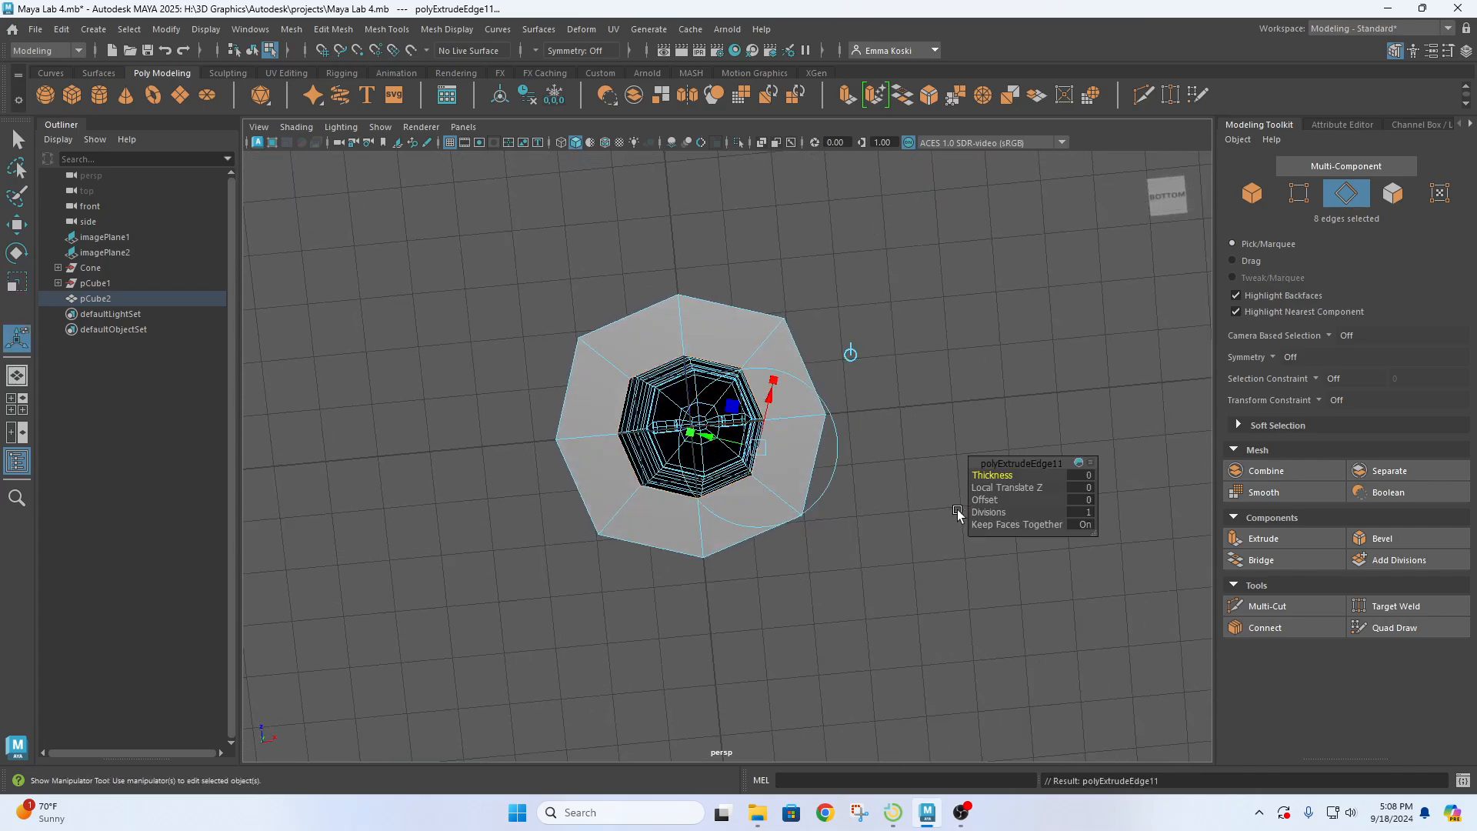
- Extrude the underside's inner edge loop inward once more and merge it to a single centre vertex
{"action": "left_click_drag", "start_coordinate": [737, 370], "coordinate": [760, 397], "text": "shift"}
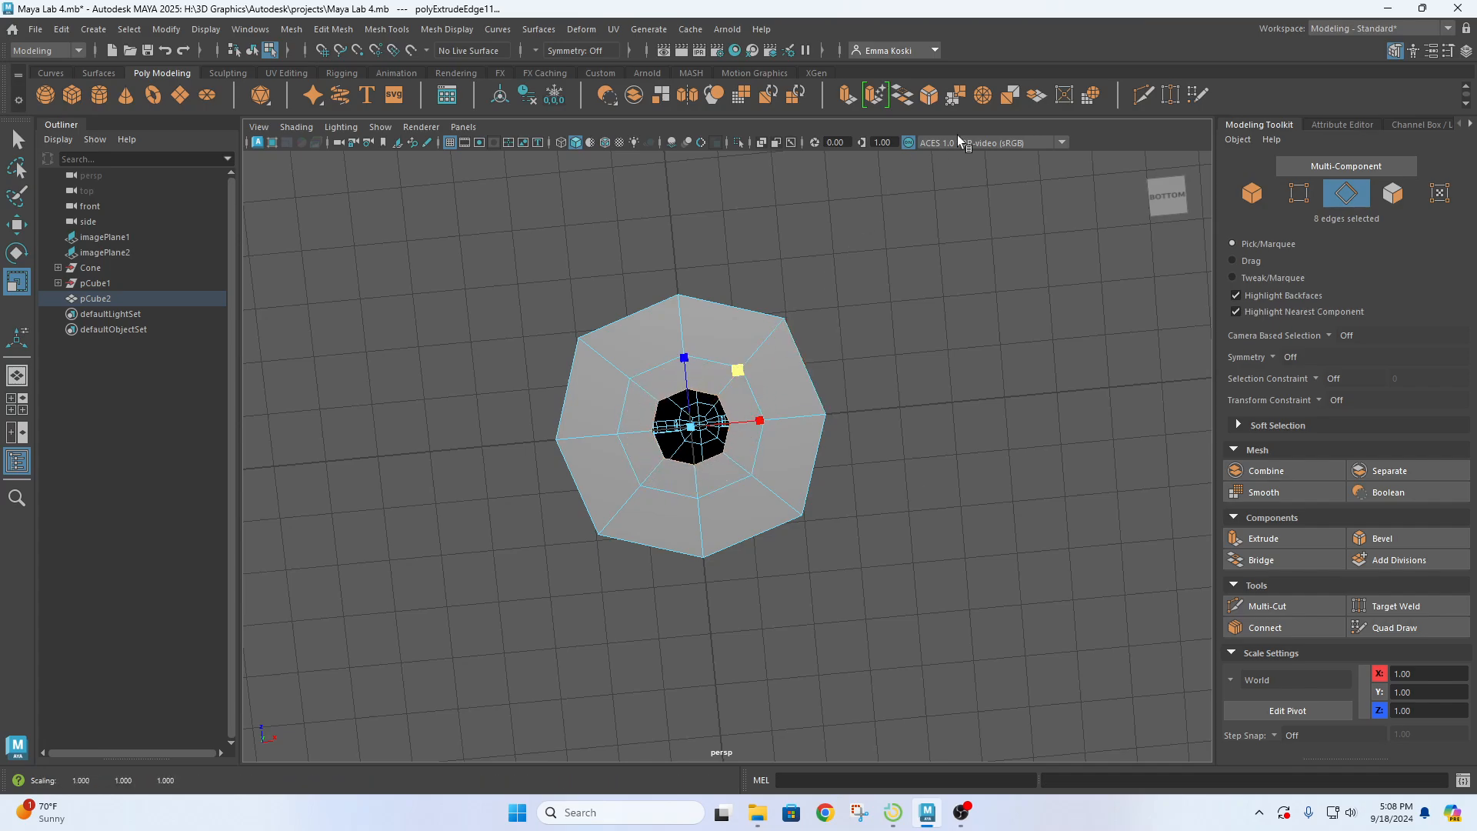
{"action": "left_click", "coordinate": [982, 96]}
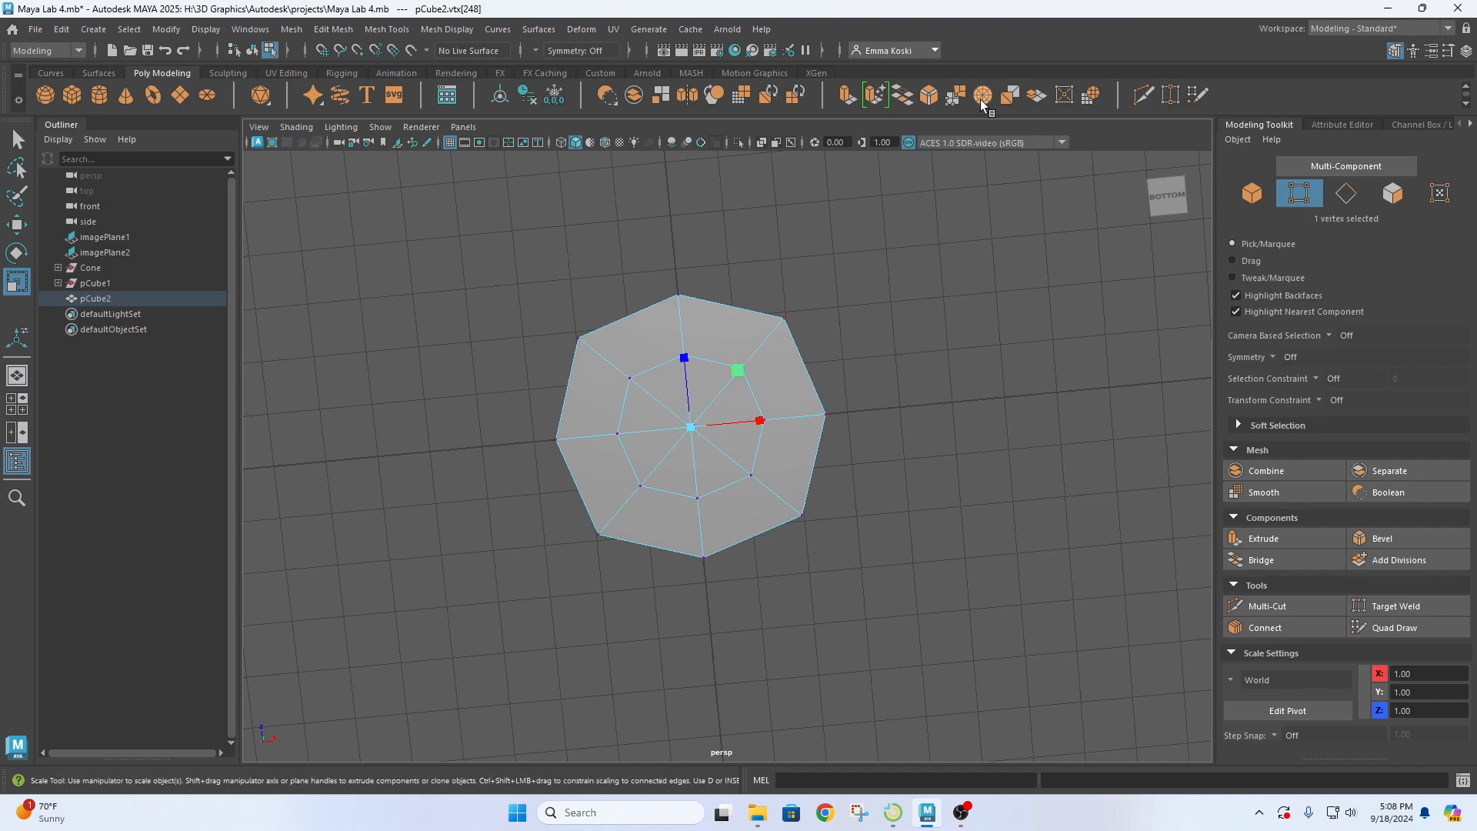
{"action": "key", "text": "q"}
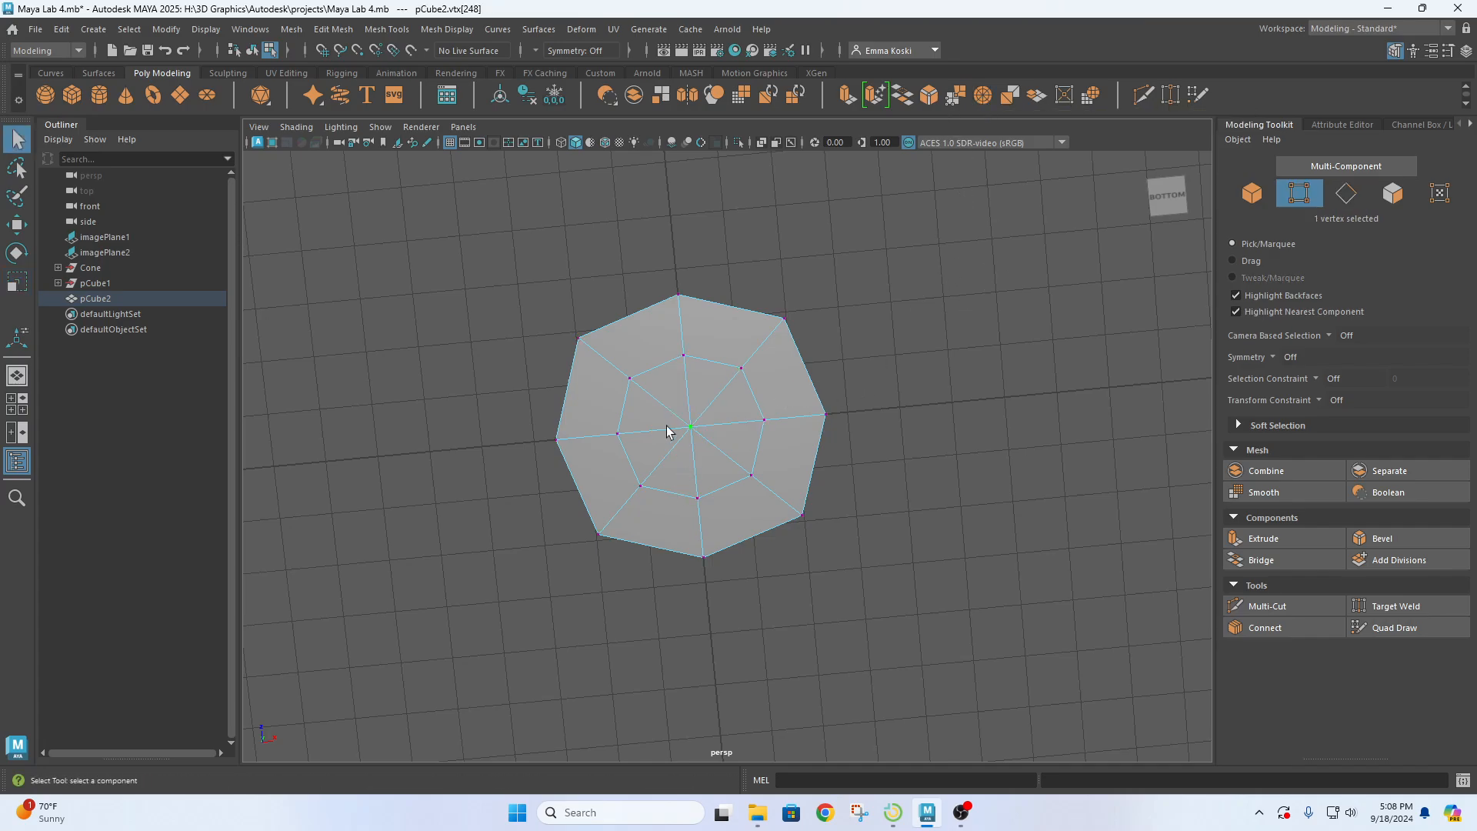
- Delete the four diagonal edges meeting at the centre of the underside to turn its inner triangles into quads
{"action": "left_click_drag", "start_coordinate": [714, 446], "coordinate": [732, 418], "text": "alt"}
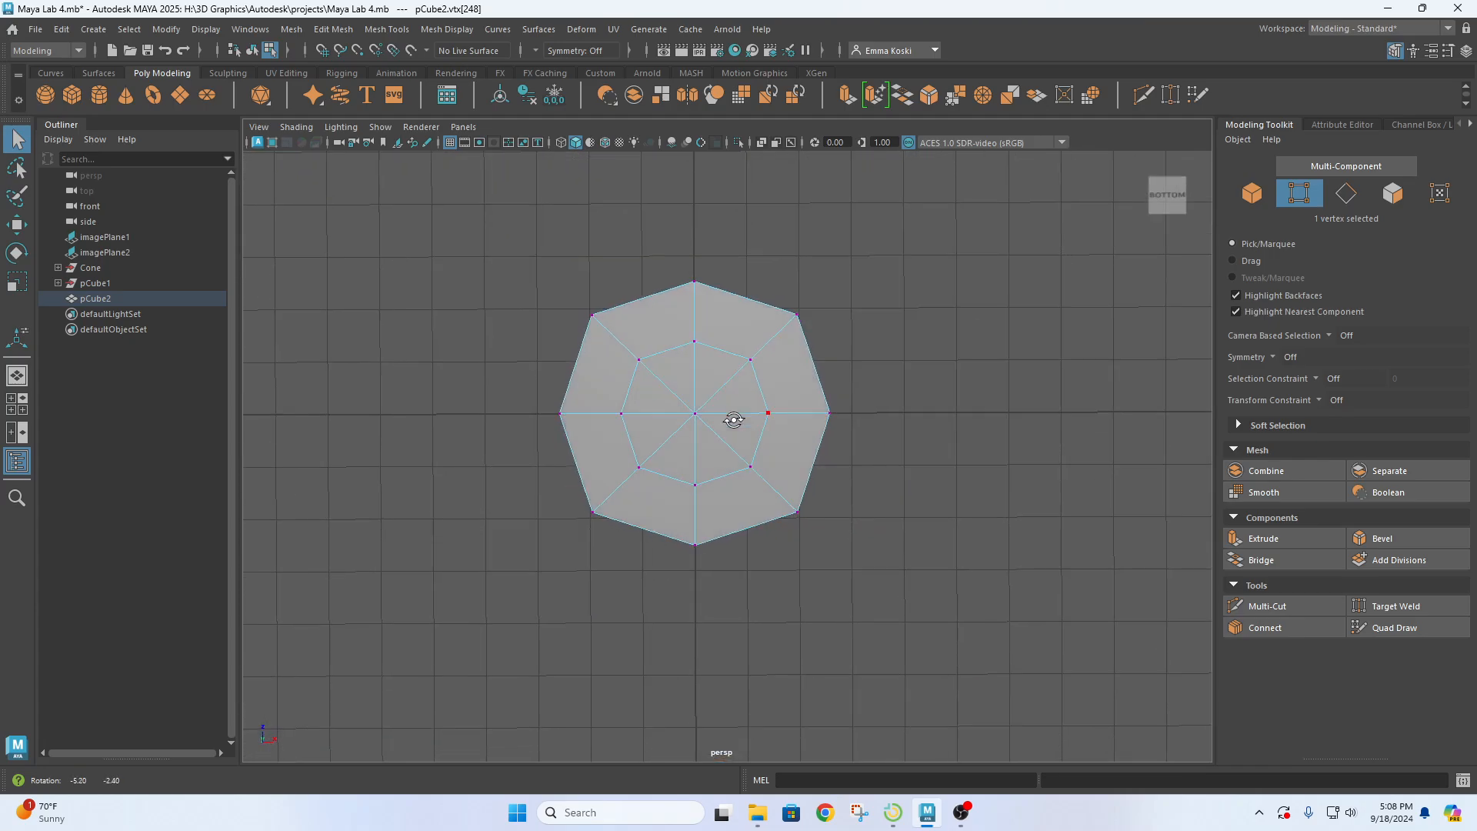
{"action": "right_click_drag", "start_coordinate": [696, 372], "coordinate": [696, 308]}
{"action": "left_click", "coordinate": [672, 392]}
{"action": "key", "text": "Delete"}
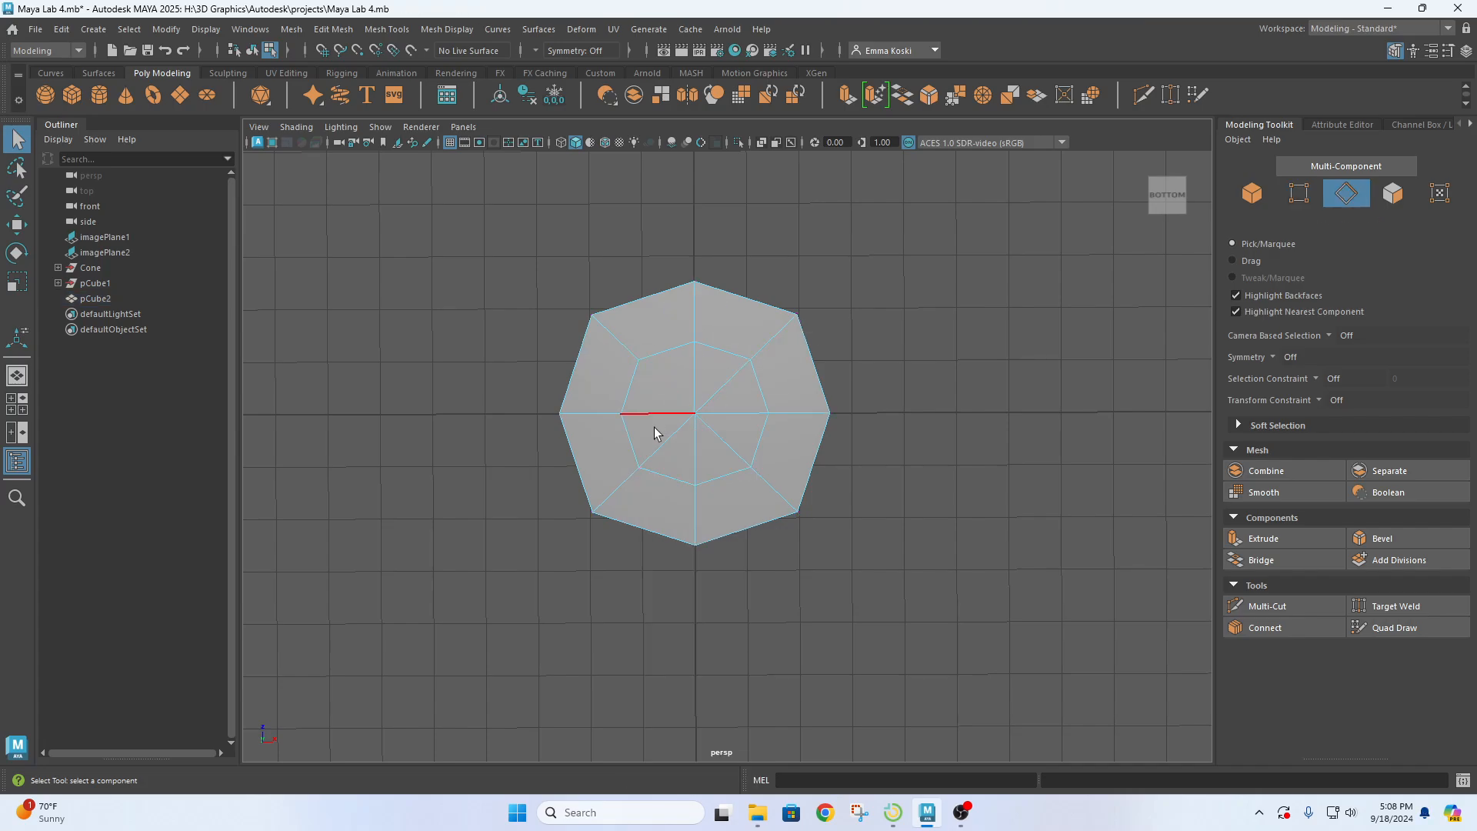
{"action": "left_click", "coordinate": [659, 448]}
{"action": "key", "text": "Delete"}
{"action": "left_click", "coordinate": [720, 440]}
{"action": "key", "text": "Delete"}
{"action": "left_click", "coordinate": [726, 382]}
{"action": "key", "text": "Delete"}
- Check the centre faces of the underside, return to whole-object selection, and examine the closed barrel in perspective view
{"action": "right_click_drag", "start_coordinate": [694, 374], "coordinate": [686, 384]}
{"action": "left_click", "coordinate": [713, 376]}
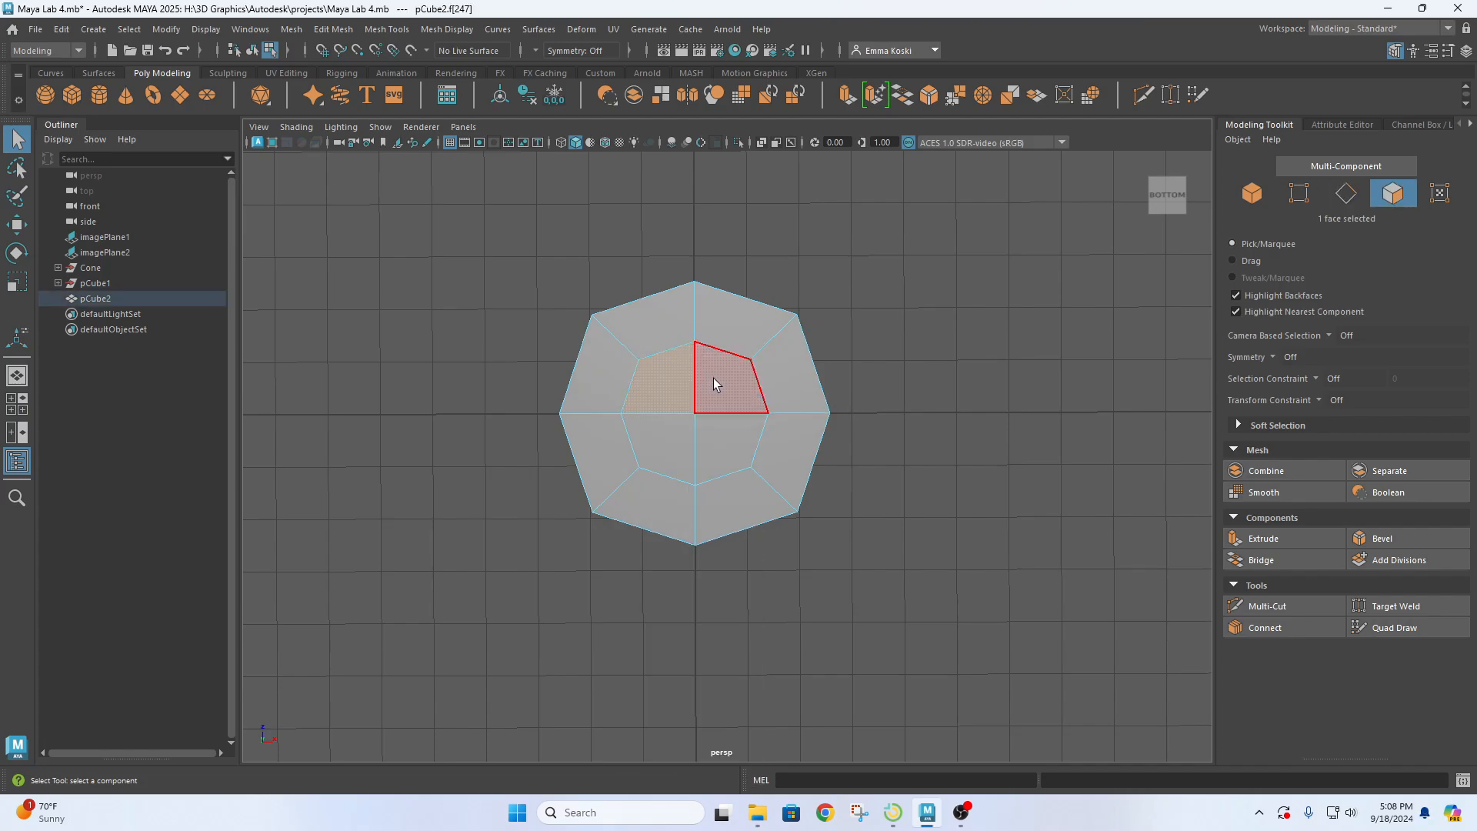
{"action": "left_click_drag", "start_coordinate": [853, 346], "coordinate": [800, 461], "text": "alt"}
{"action": "right_click_drag", "start_coordinate": [760, 353], "coordinate": [761, 463]}
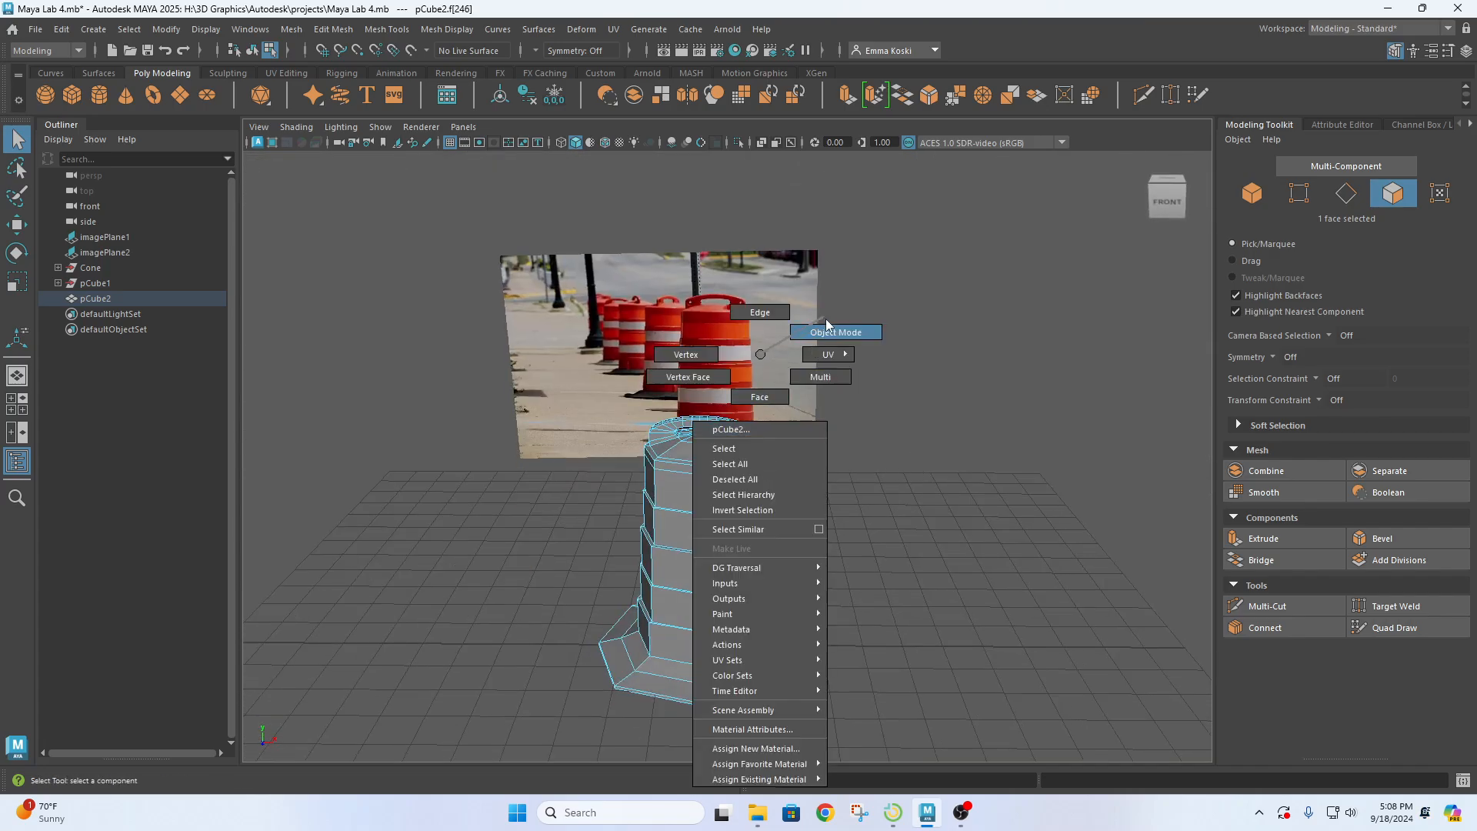
{"action": "right_click_drag", "start_coordinate": [825, 319], "coordinate": [827, 320]}
{"action": "left_click_drag", "start_coordinate": [865, 506], "coordinate": [788, 395], "text": "alt"}
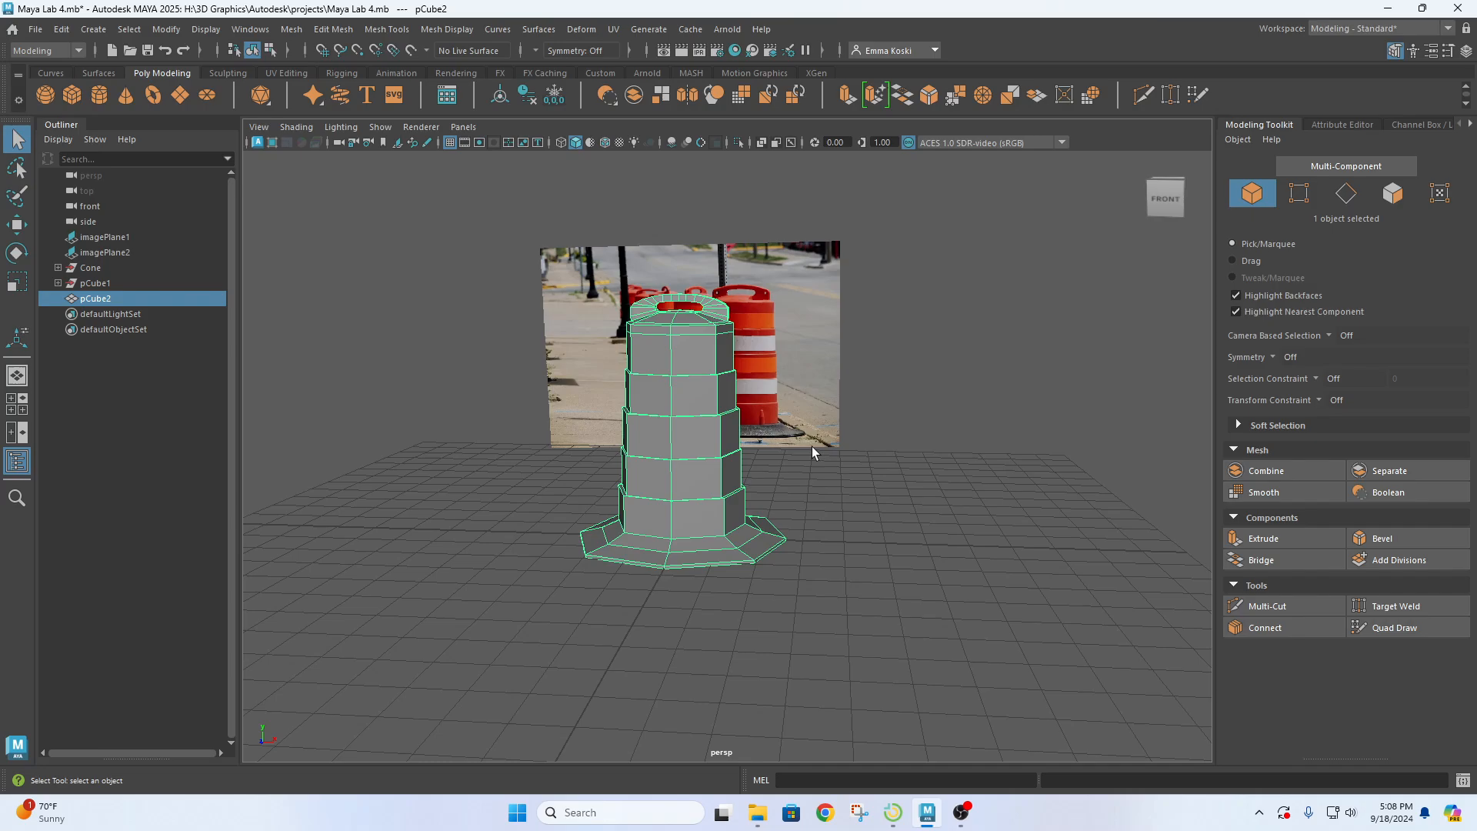
{"action": "left_click_drag", "start_coordinate": [813, 452], "coordinate": [755, 405], "text": "alt"}
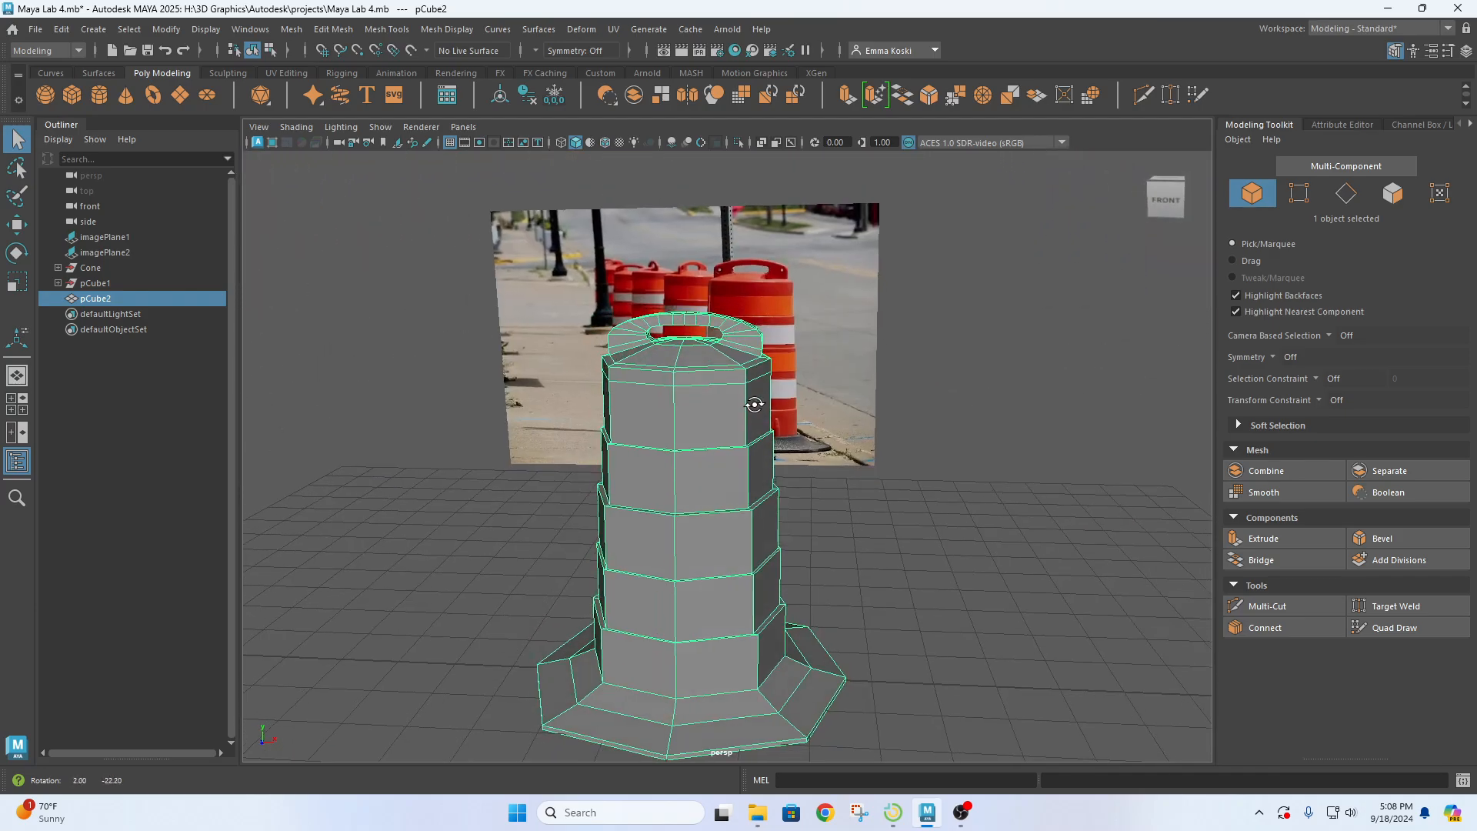
- Run Cleanup on the barrel to select matching polygons, checking only faces with more than 4 sides and not 4-sided faces
{"action": "left_click", "coordinate": [286, 29]}
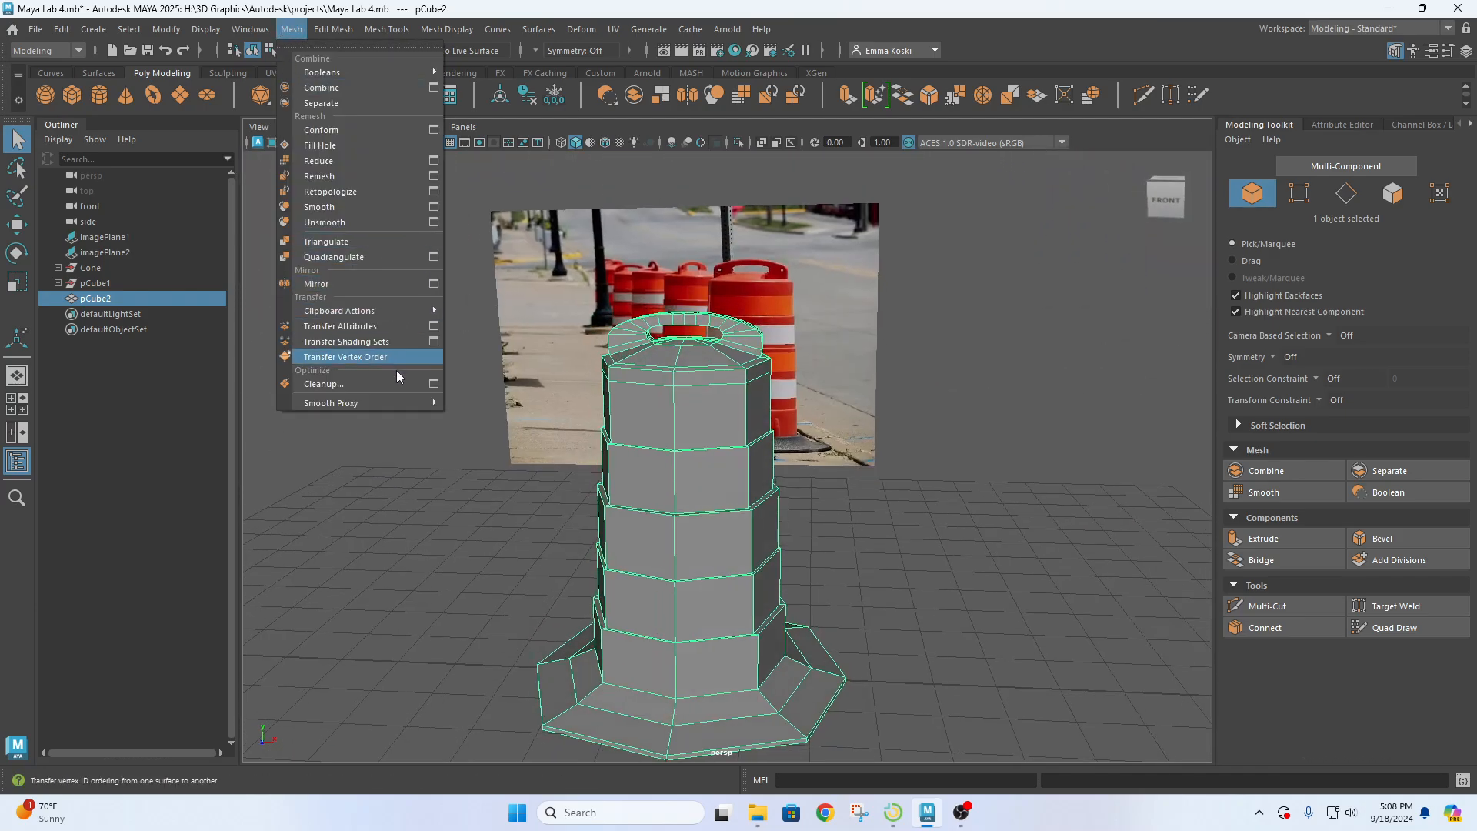
{"action": "left_click", "coordinate": [434, 385]}
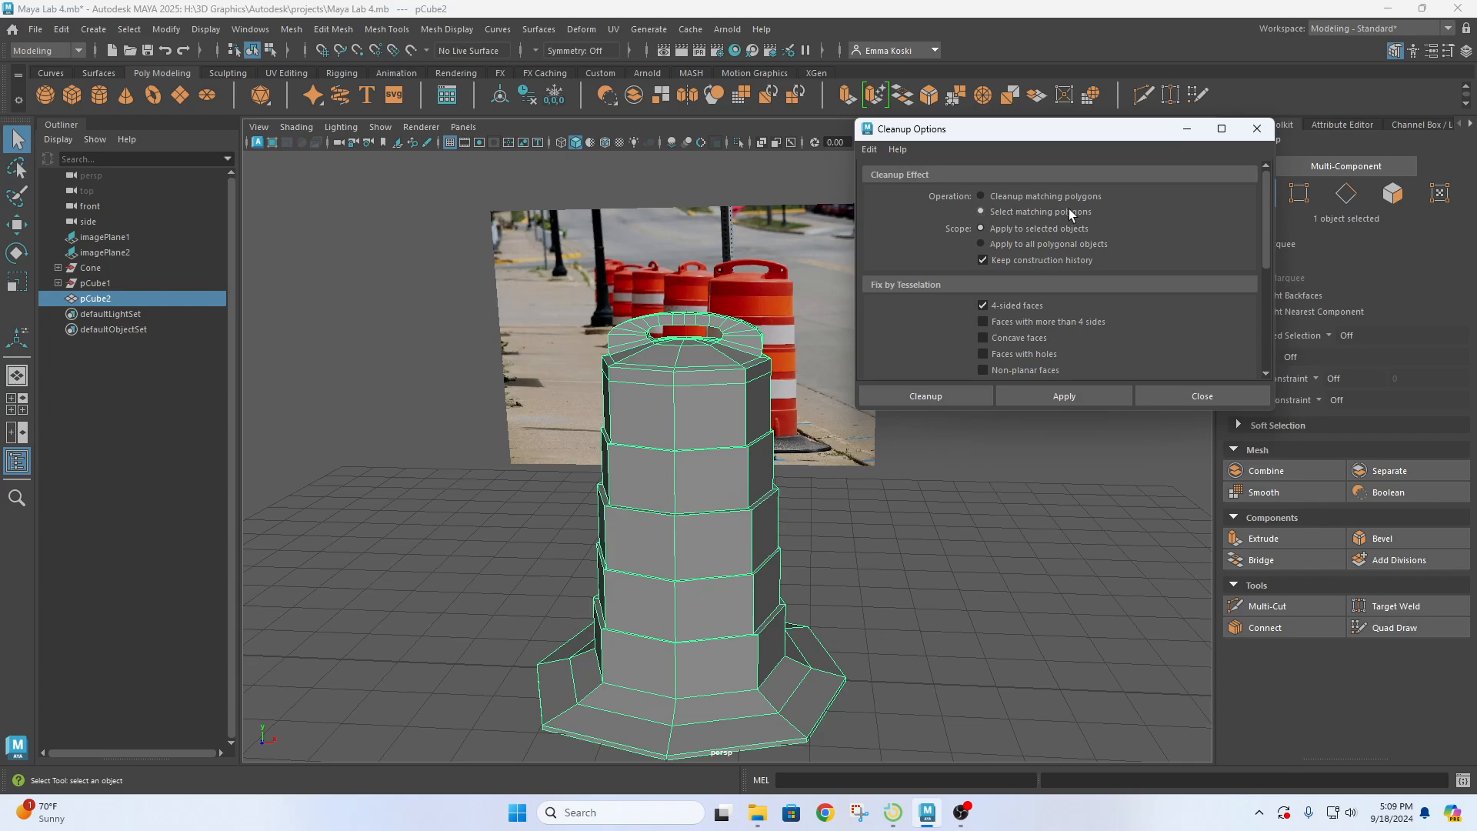
{"action": "scroll", "coordinate": [1102, 271], "scroll_direction": "down", "scroll_amount": 1}
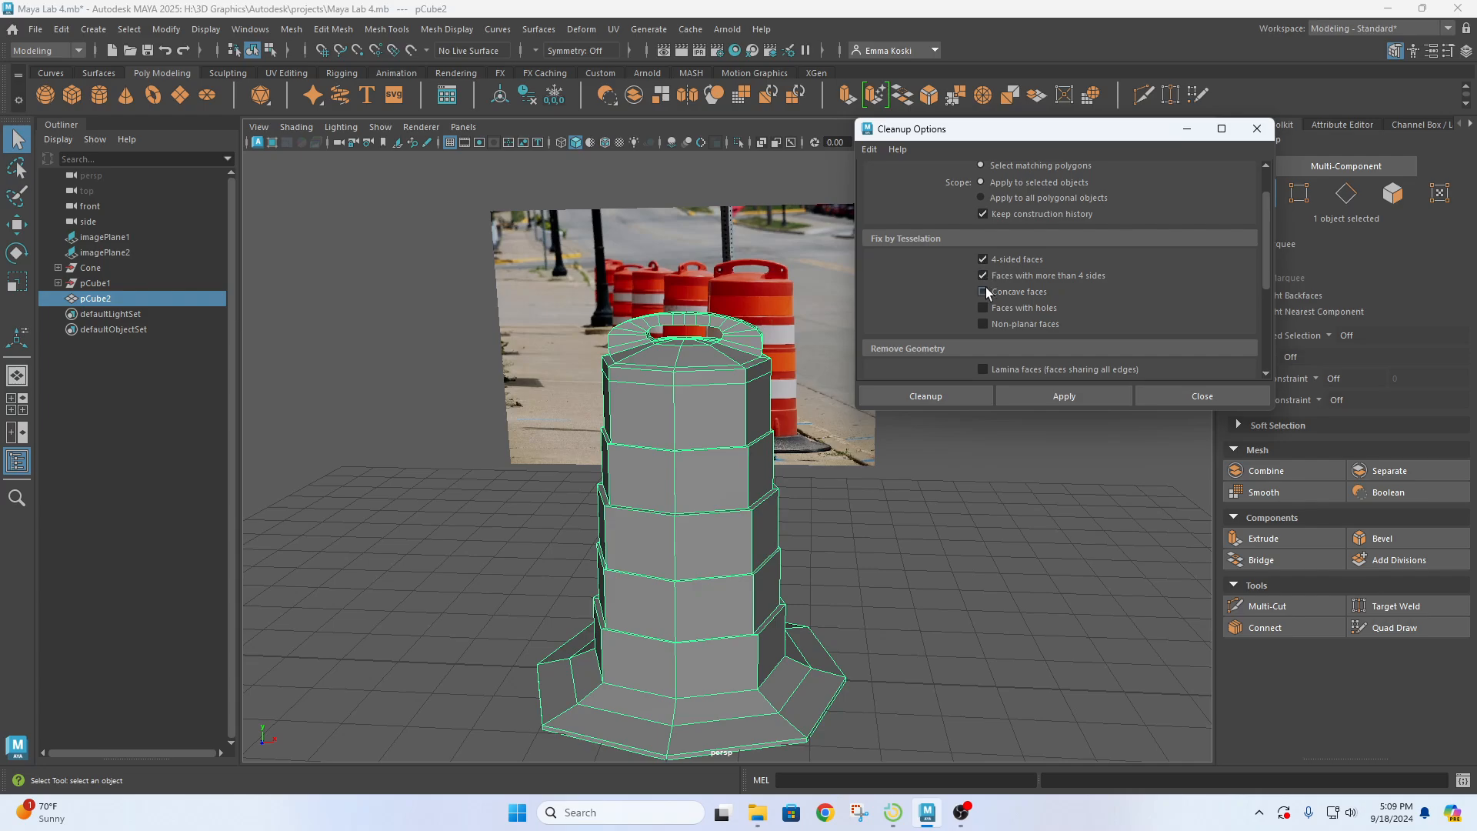
{"action": "left_click", "coordinate": [983, 275]}
{"action": "left_click", "coordinate": [983, 260]}
{"action": "scroll", "coordinate": [1074, 279], "scroll_direction": "down", "scroll_amount": 5}
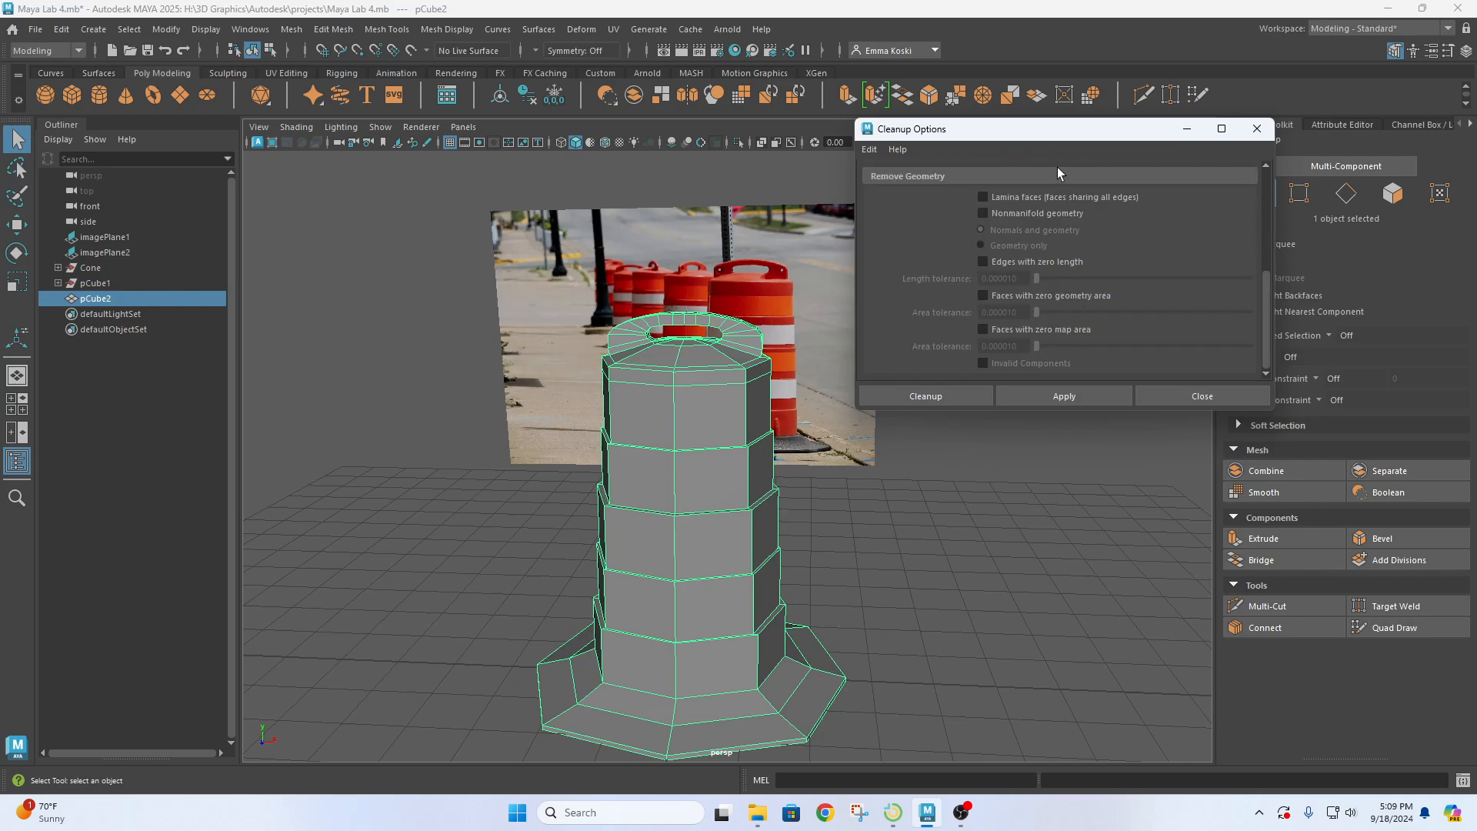
{"action": "left_click", "coordinate": [1059, 398]}
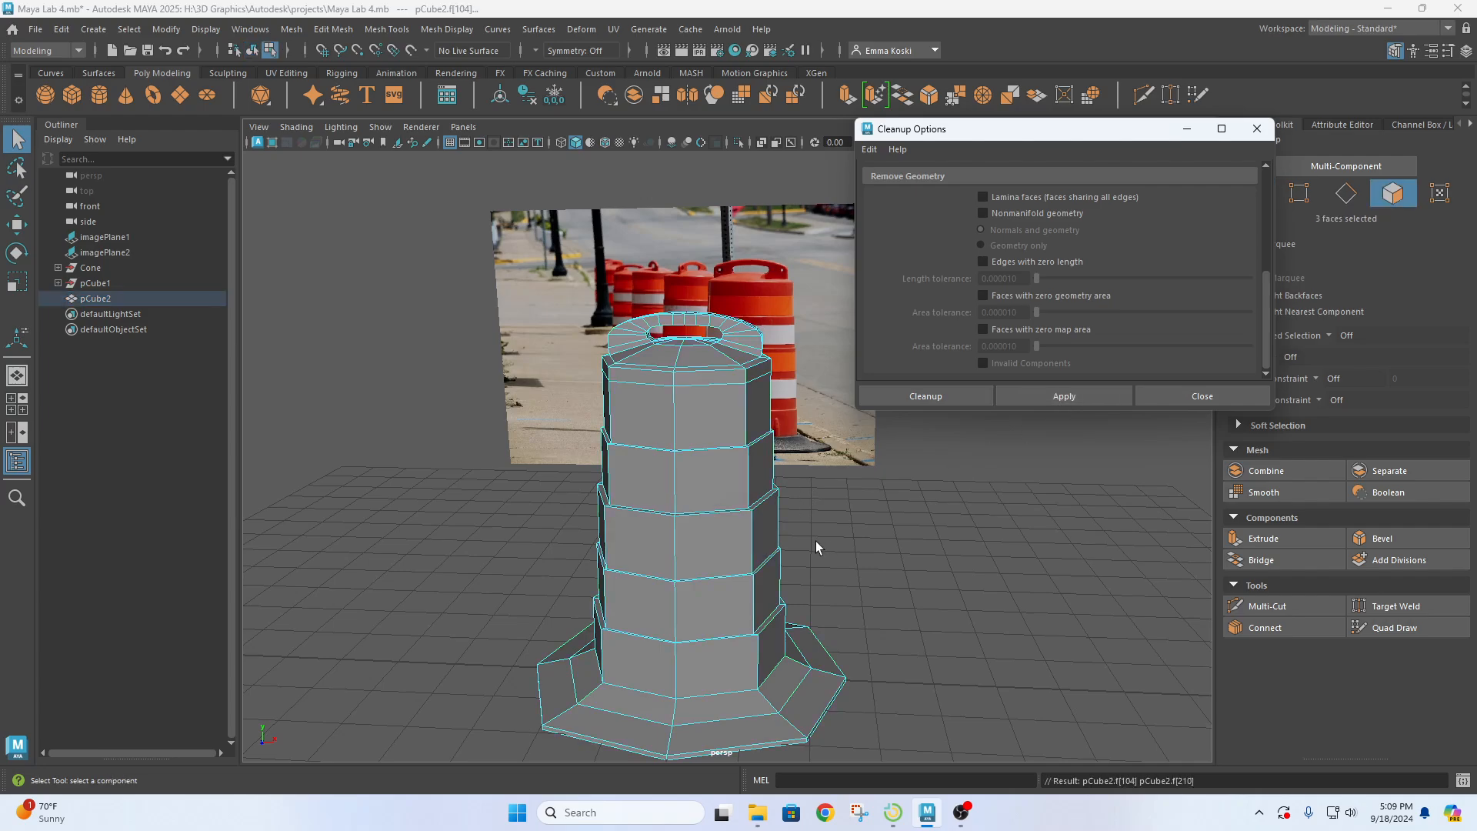
{"action": "left_click_drag", "start_coordinate": [815, 542], "coordinate": [547, 409], "text": "alt"}
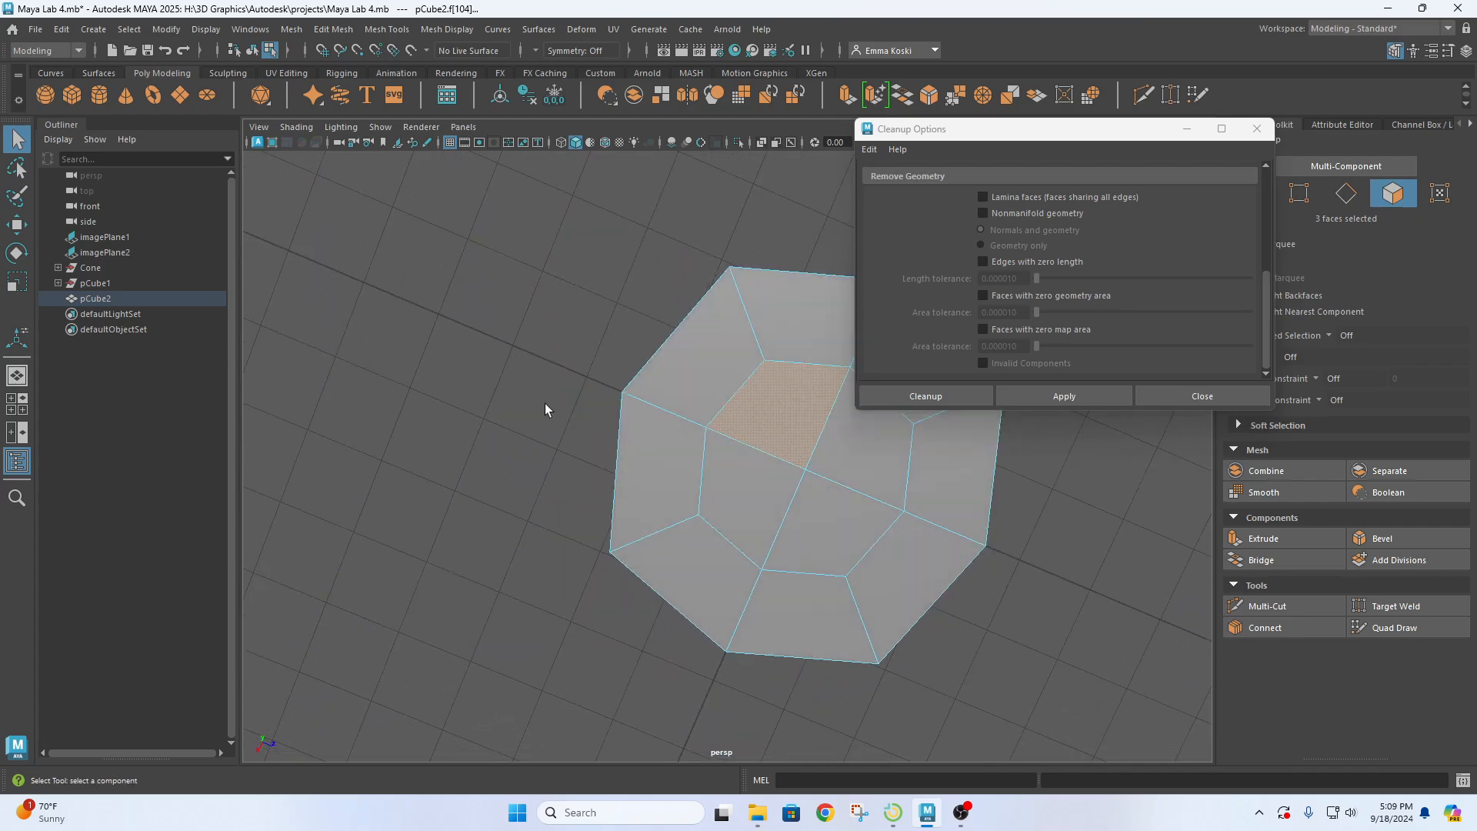
- Examine the vertices around the flagged face at the centre of the underside, selecting them individually
{"action": "right_click_drag", "start_coordinate": [746, 397], "coordinate": [657, 354]}
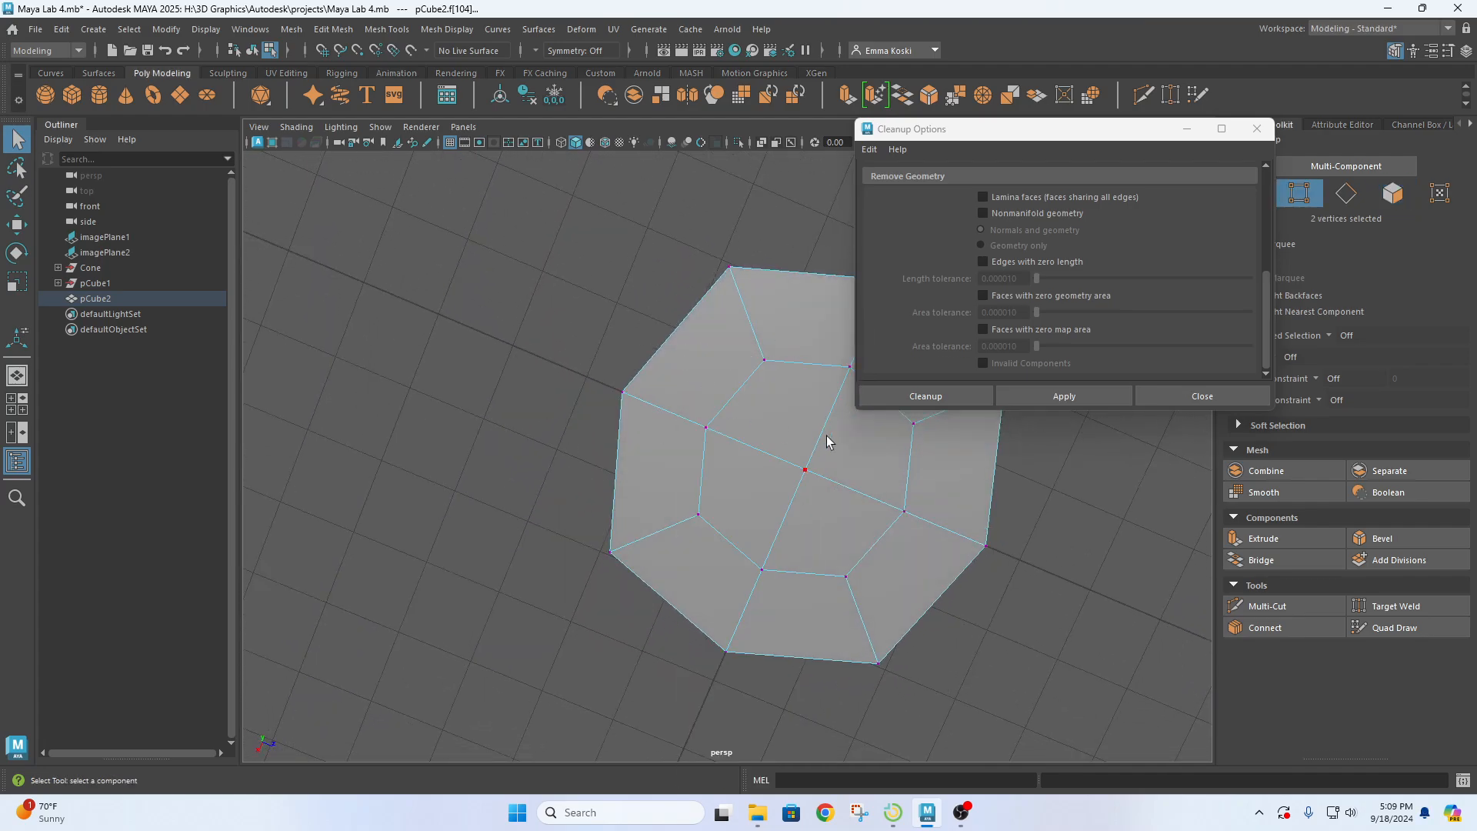
{"action": "scroll", "coordinate": [826, 436], "scroll_direction": "up", "scroll_amount": 5}
{"action": "middle_click_drag", "start_coordinate": [827, 436], "coordinate": [653, 480], "text": "alt"}
{"action": "left_click_drag", "start_coordinate": [653, 481], "coordinate": [676, 465], "text": "alt"}
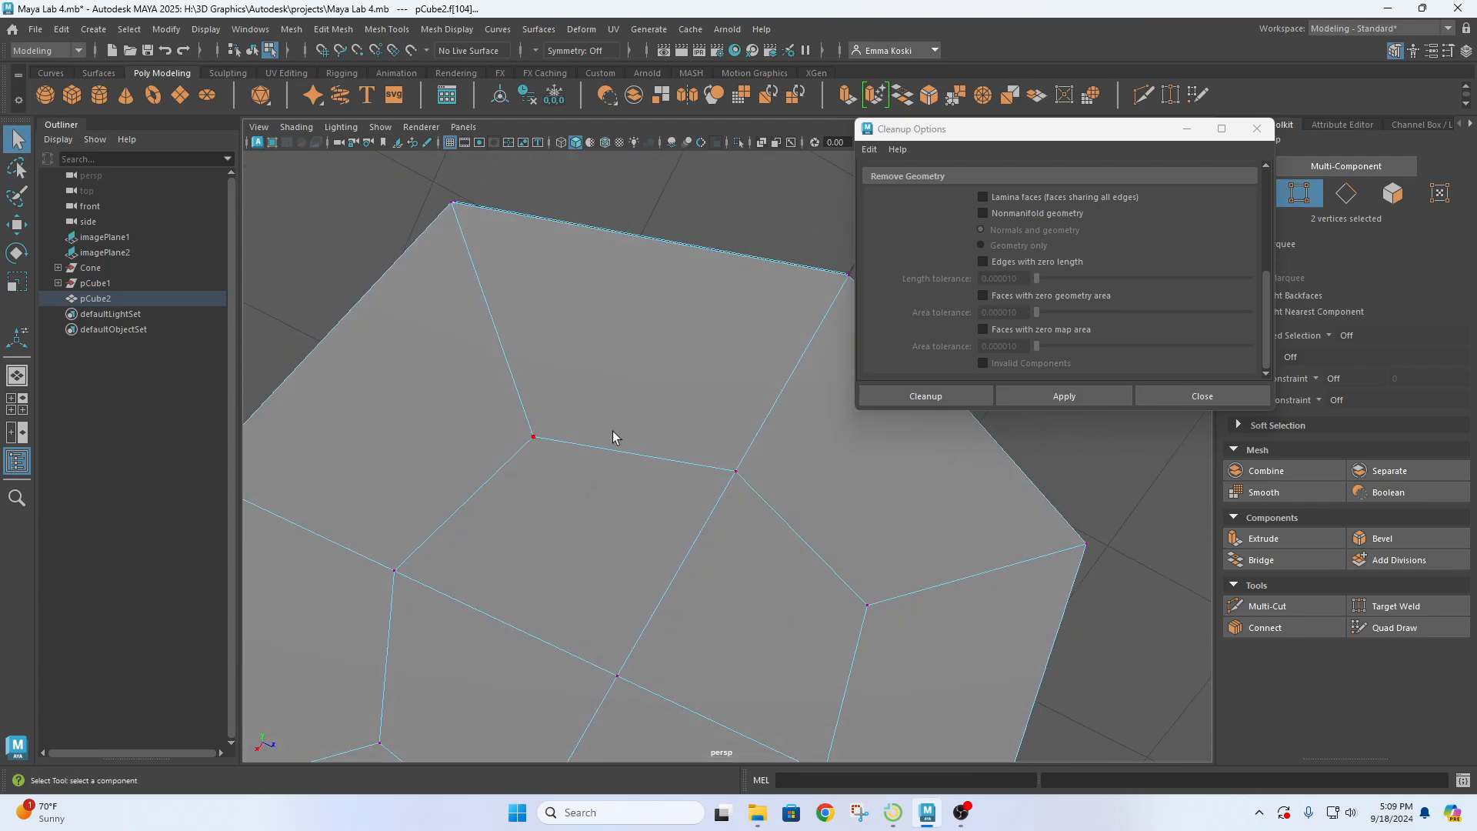
{"action": "scroll", "coordinate": [527, 434], "scroll_direction": "down", "scroll_amount": 3}
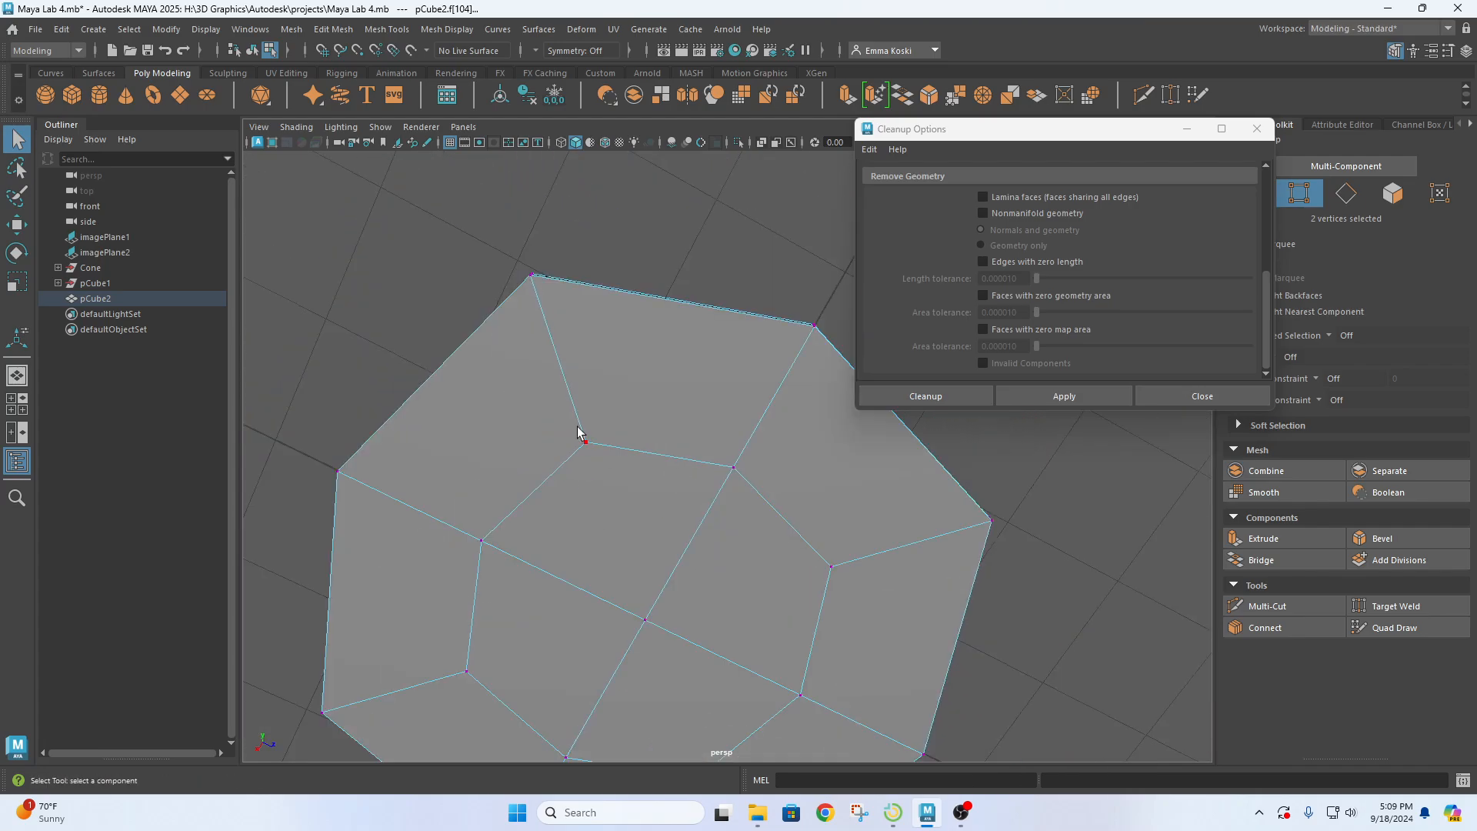
{"action": "left_click_drag", "start_coordinate": [578, 428], "coordinate": [594, 453]}
{"action": "left_click_drag", "start_coordinate": [640, 540], "coordinate": [698, 610], "text": "alt"}
{"action": "middle_click_drag", "start_coordinate": [700, 614], "coordinate": [733, 326], "text": "alt"}
{"action": "left_click", "coordinate": [978, 629]}
{"action": "left_click", "coordinate": [671, 483]}
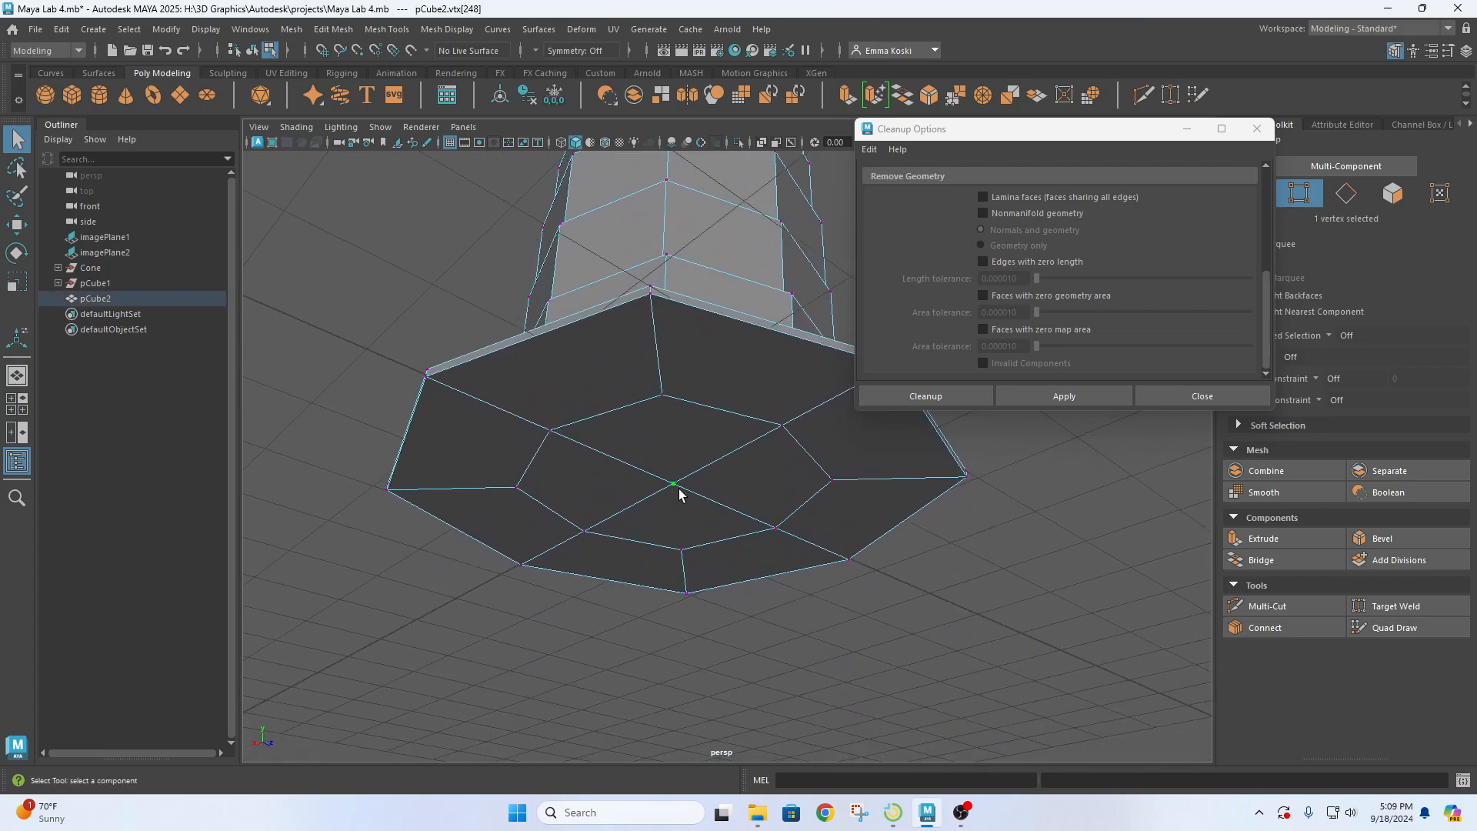
- Compare the underside's inner vertices in wireframe and shaded display to look for extra or overlapping points
{"action": "key", "text": "4"}
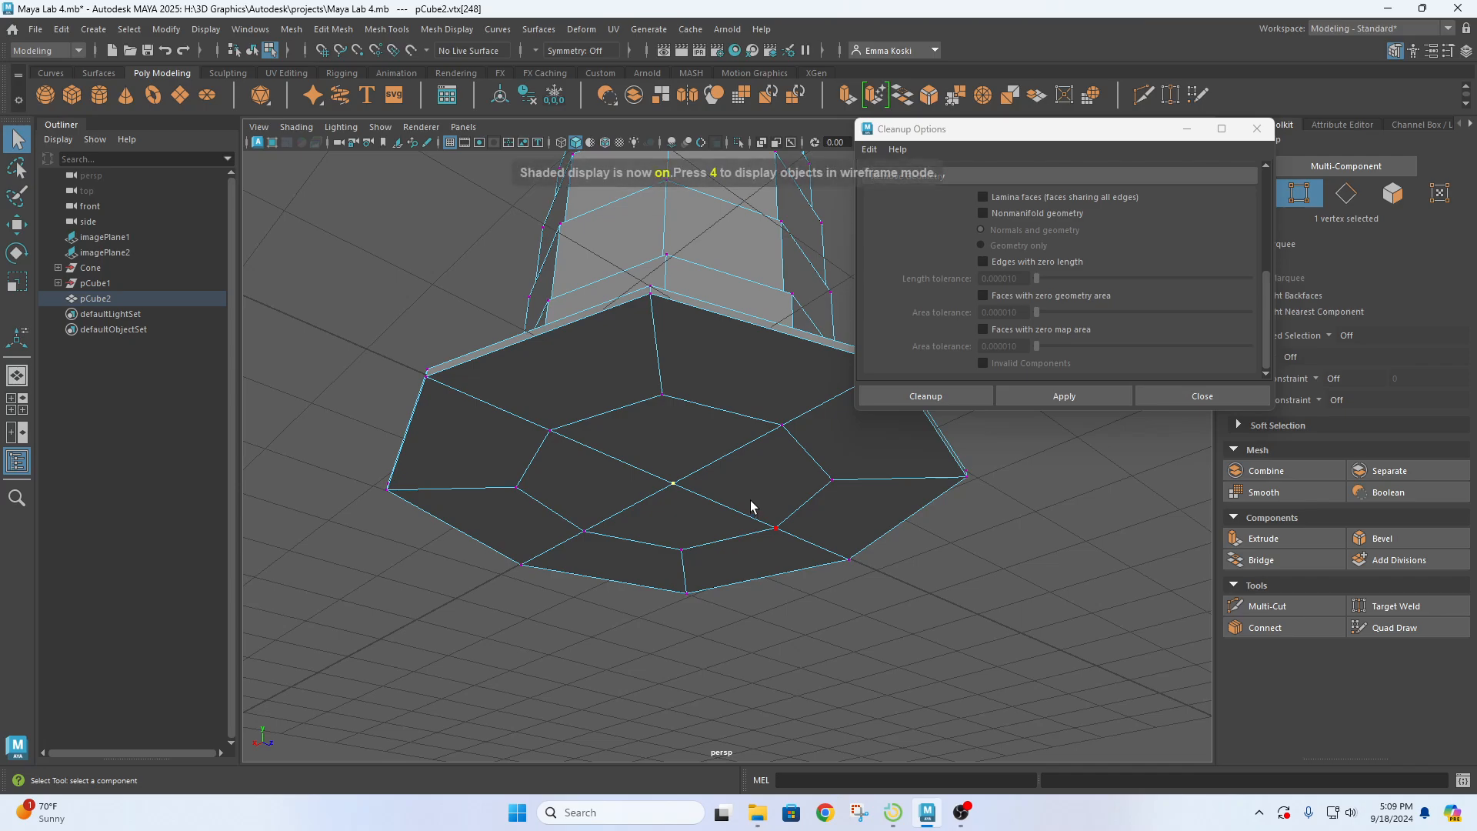
{"action": "left_click_drag", "start_coordinate": [740, 576], "coordinate": [728, 572], "text": "alt"}
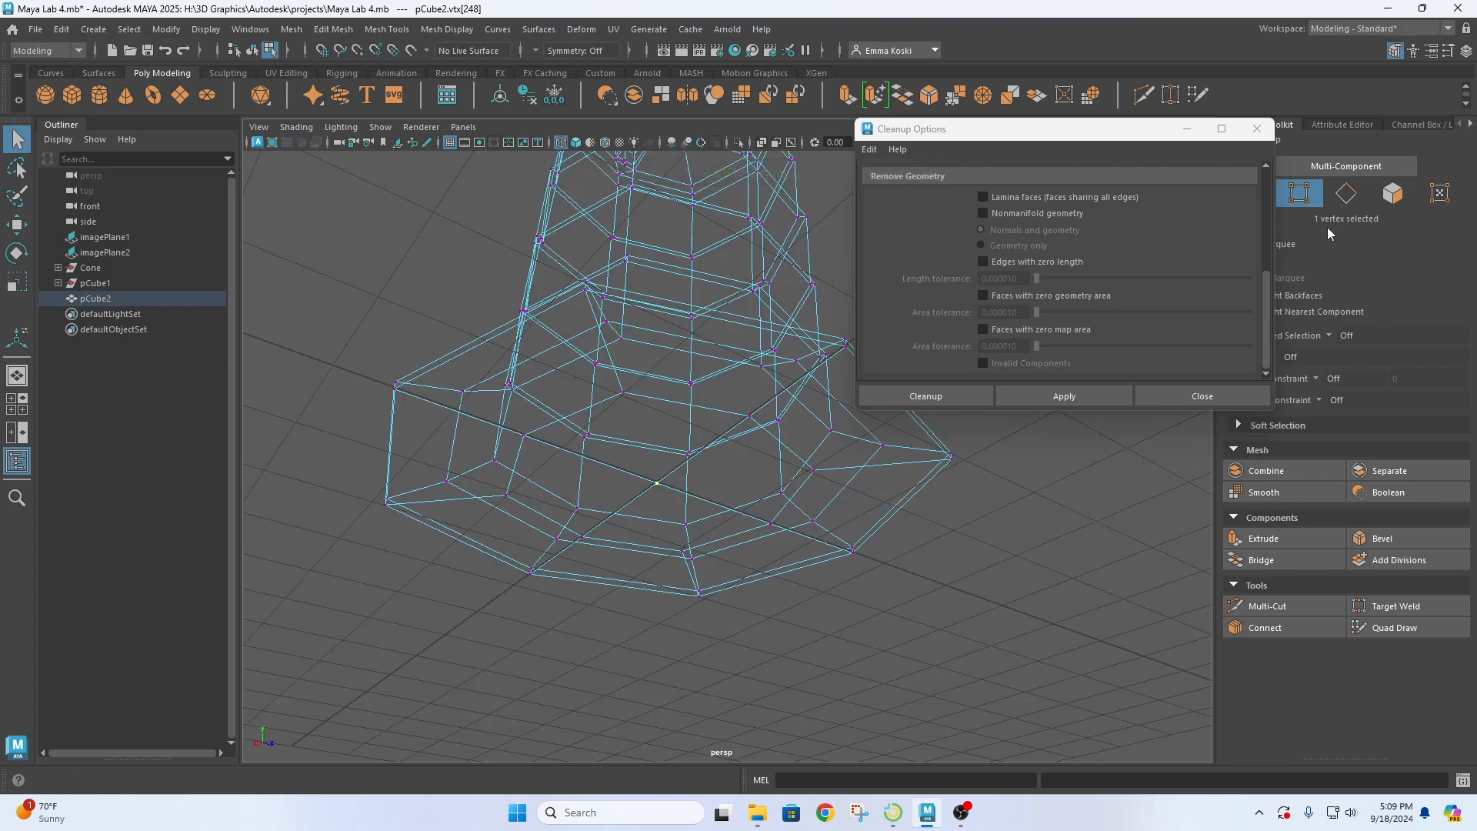
{"action": "left_click_drag", "start_coordinate": [723, 474], "coordinate": [719, 458], "text": "alt"}
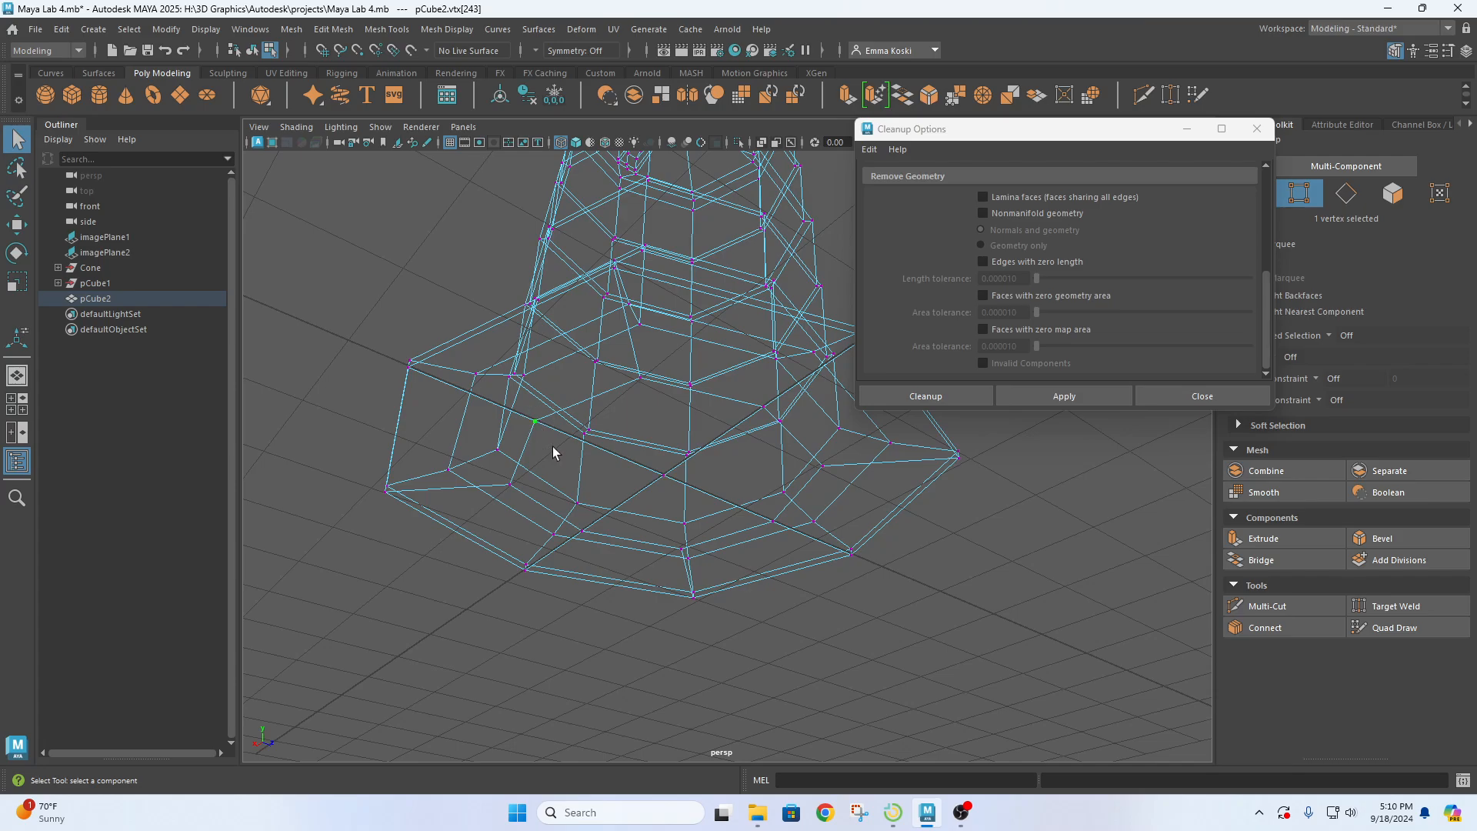
{"action": "key", "text": "5"}
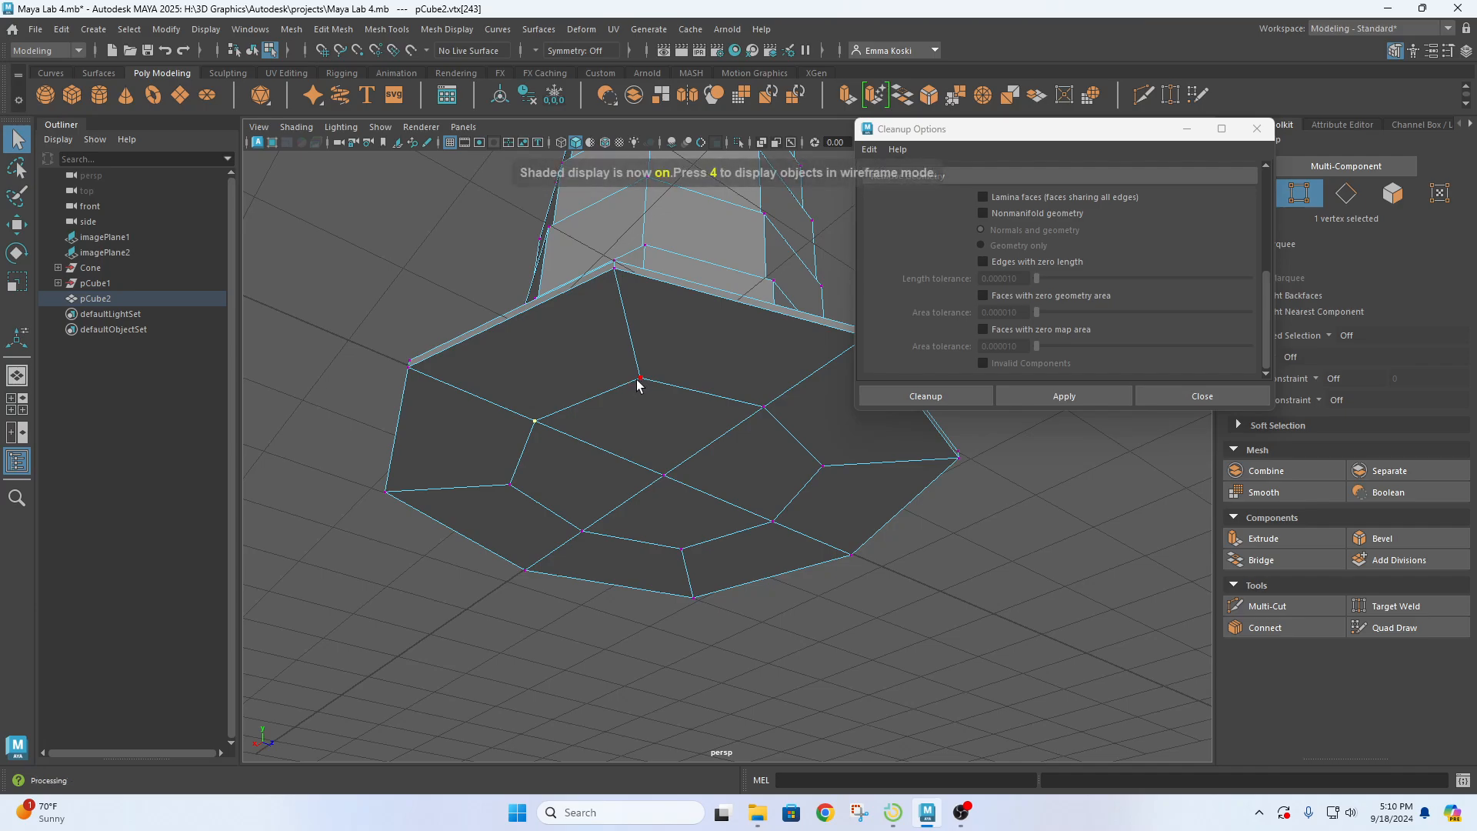
{"action": "key", "text": "4"}
{"action": "left_click_drag", "start_coordinate": [633, 369], "coordinate": [650, 394]}
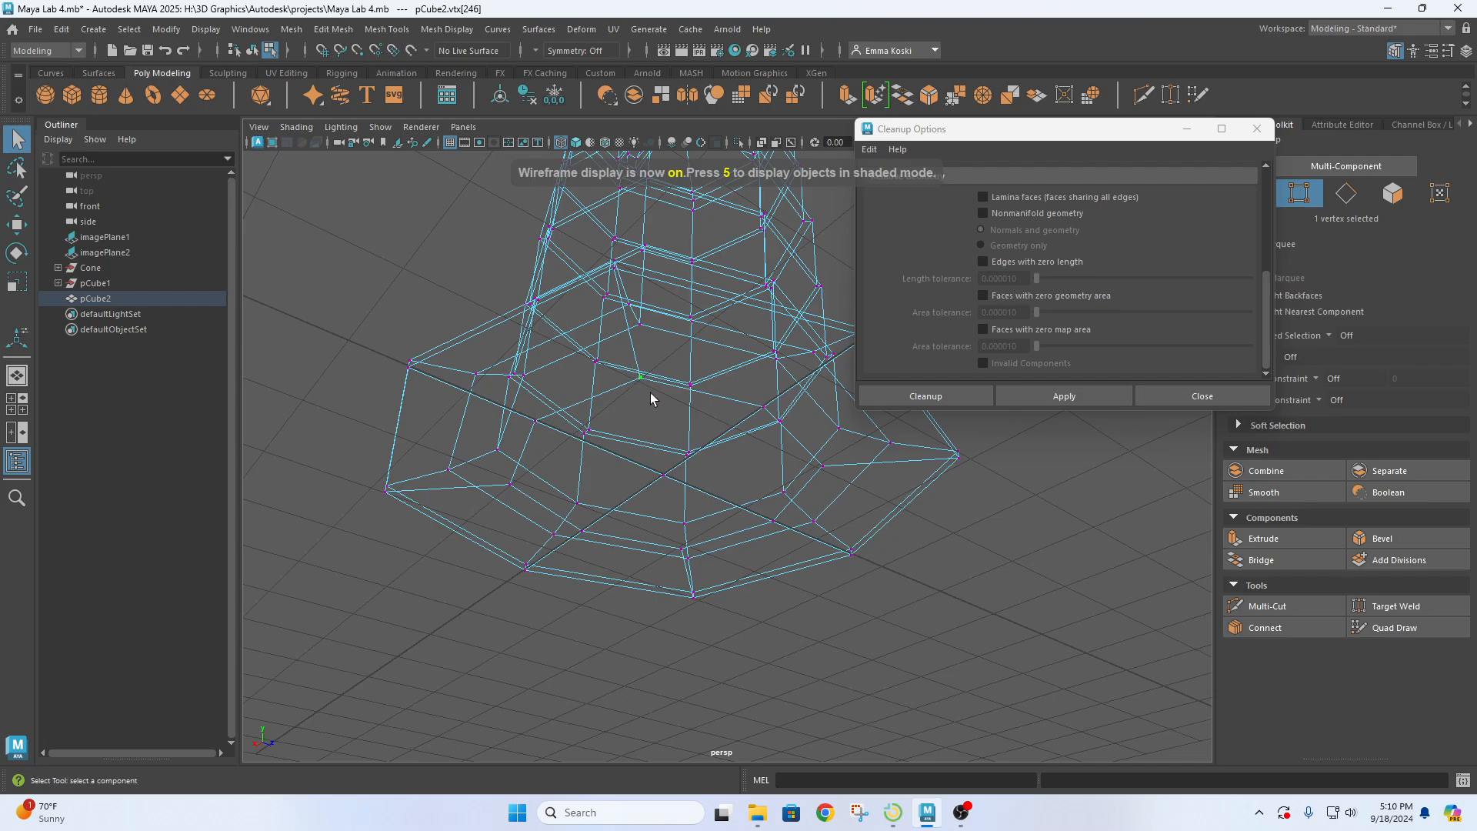
{"action": "left_click_drag", "start_coordinate": [754, 389], "coordinate": [770, 434]}
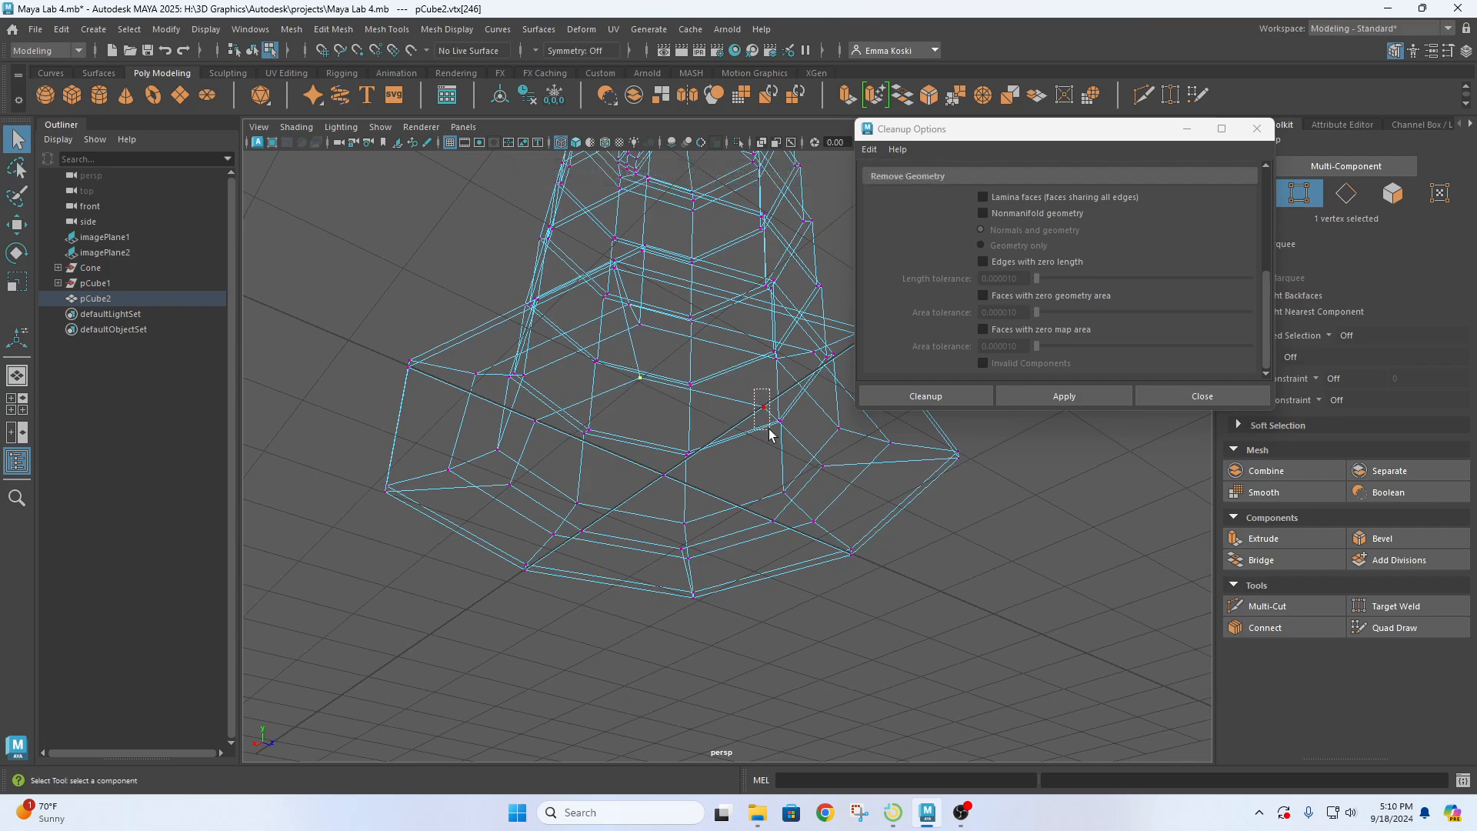
{"action": "key", "text": "6"}
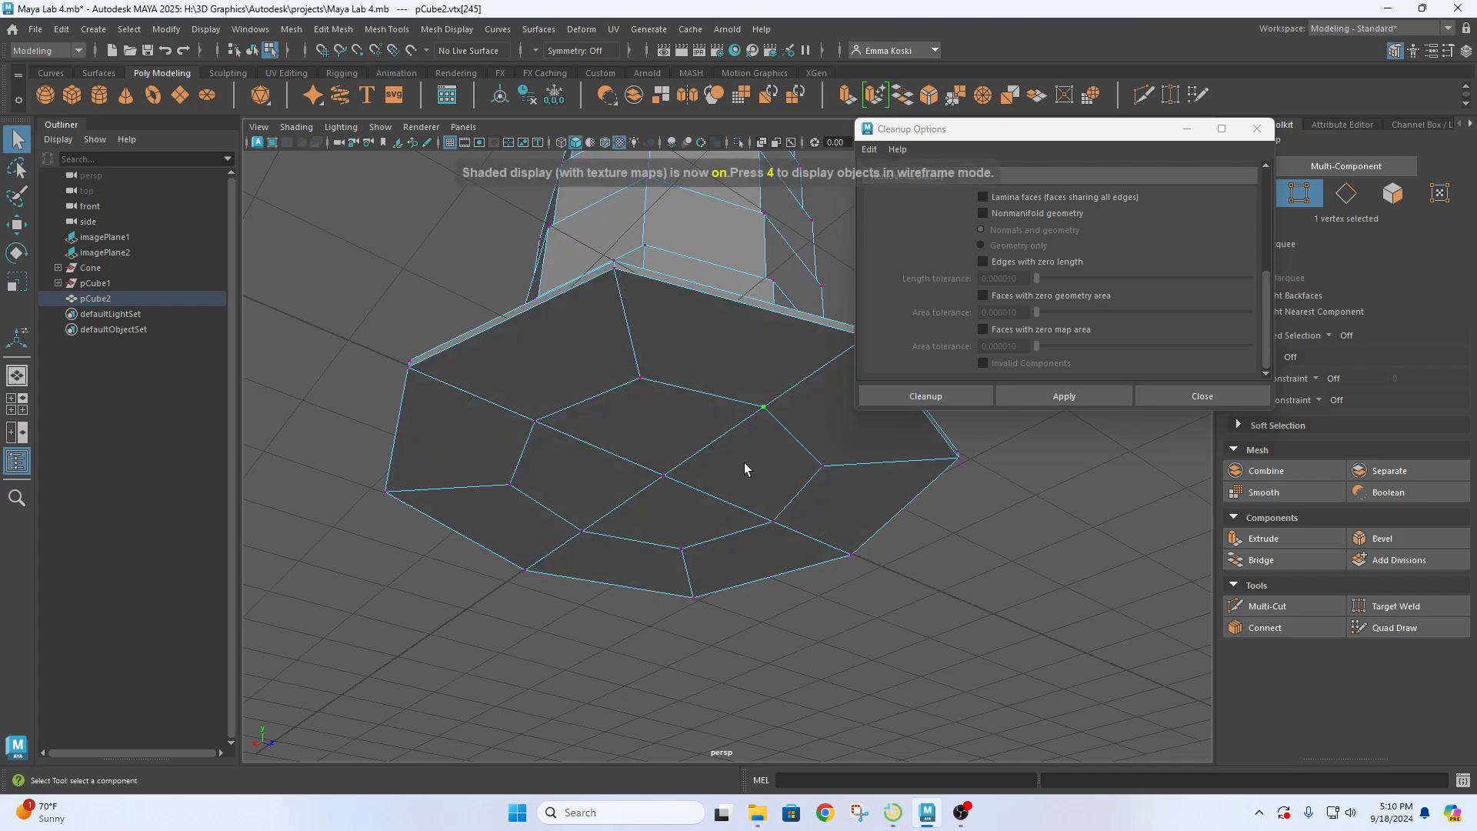
- Return to whole-object selection and repeat the Cleanup check on the barrel, inspecting the underside for flagged faces
{"action": "right_click_drag", "start_coordinate": [704, 340], "coordinate": [750, 283]}
{"action": "key", "text": "f"}
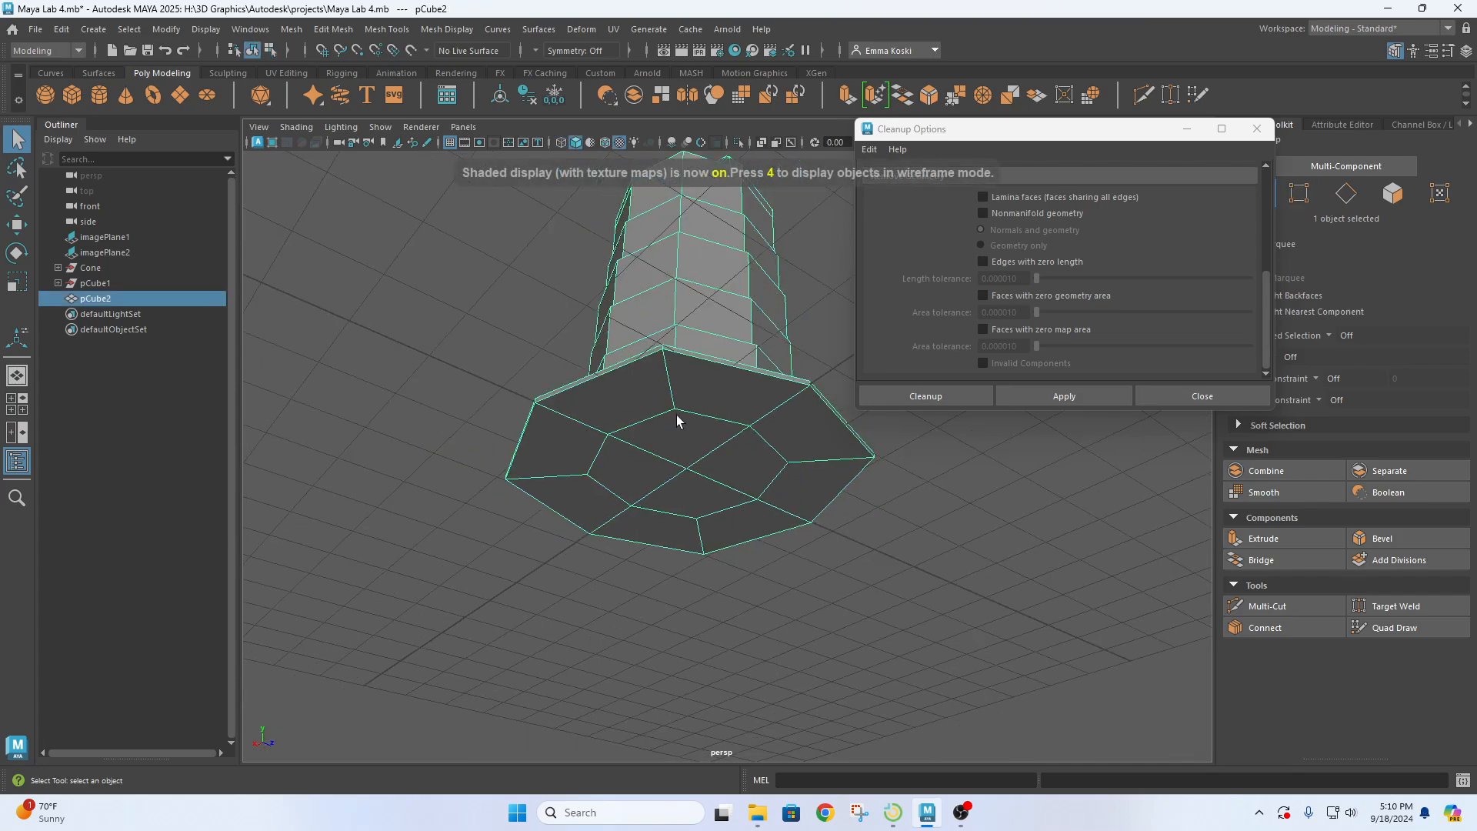
{"action": "left_click_drag", "start_coordinate": [717, 415], "coordinate": [708, 467], "text": "alt"}
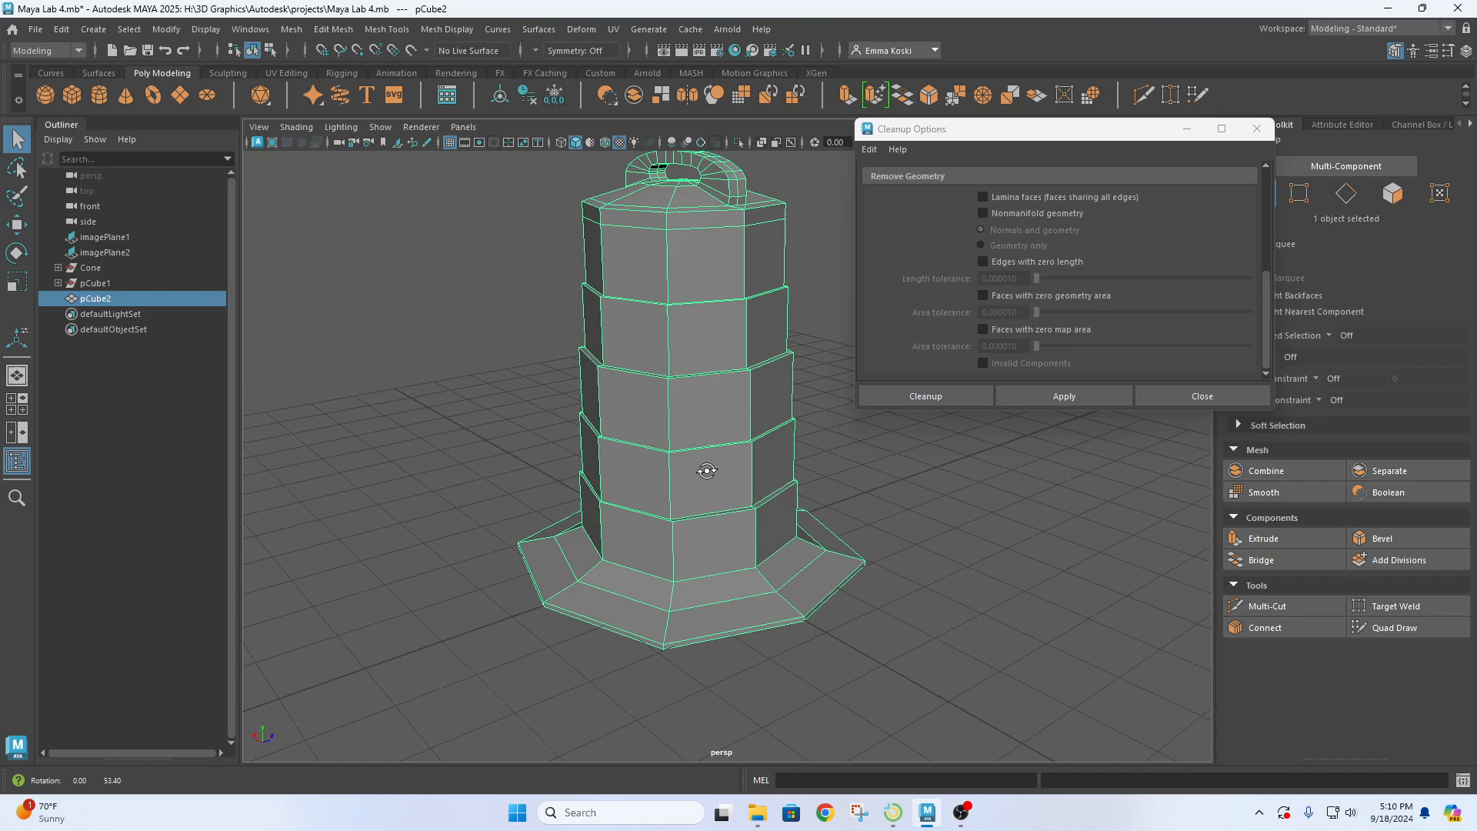
{"action": "left_click", "coordinate": [1055, 404]}
{"action": "left_click_drag", "start_coordinate": [830, 538], "coordinate": [515, 486], "text": "alt"}
- Delete the flagged face beside the centre vertex of the barrel's underside
{"action": "left_click", "coordinate": [581, 487]}
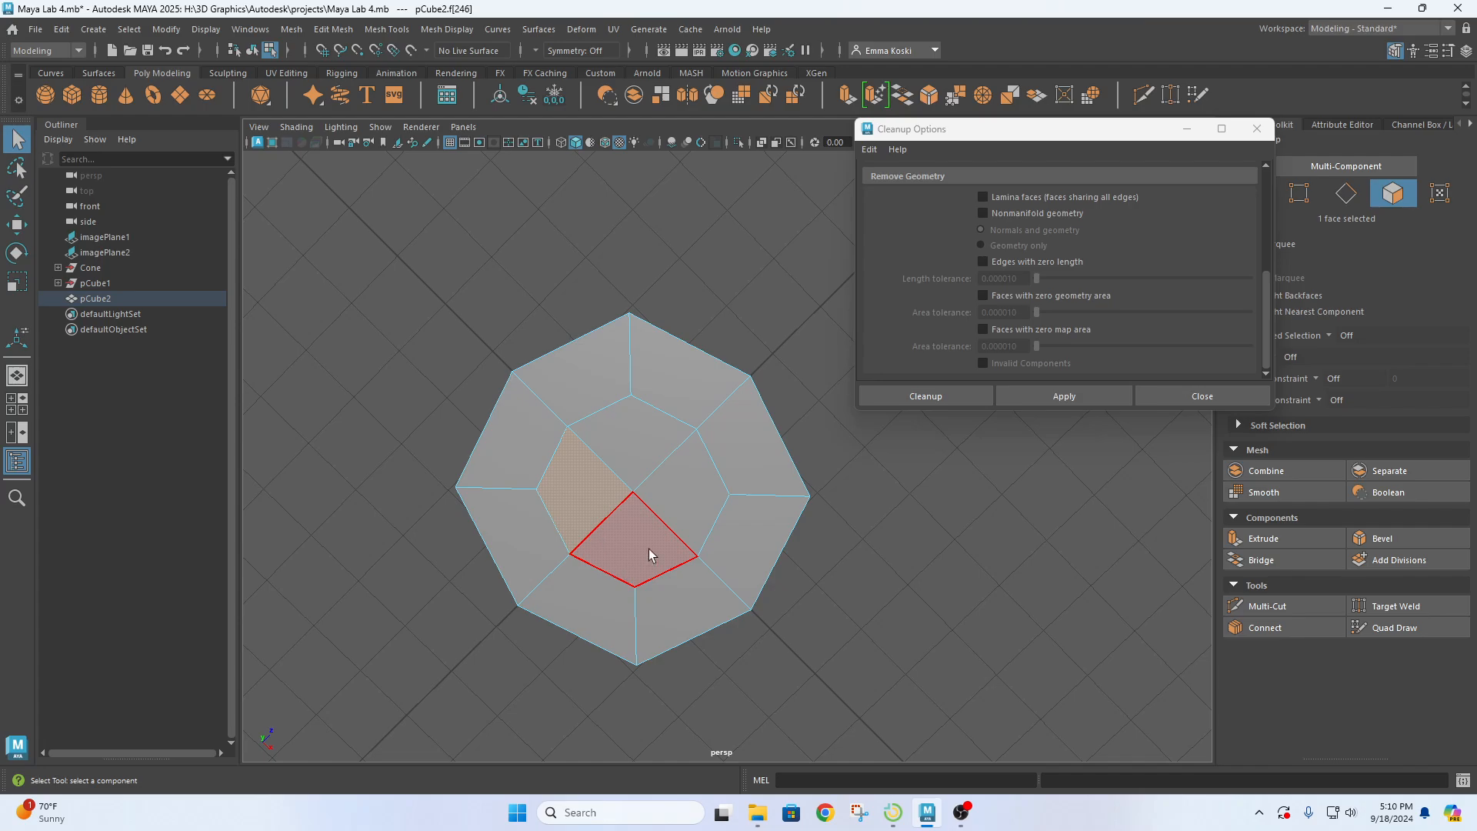
{"action": "left_click", "coordinate": [349, 442]}
{"action": "left_click", "coordinate": [569, 471]}
{"action": "key", "text": "Delete"}
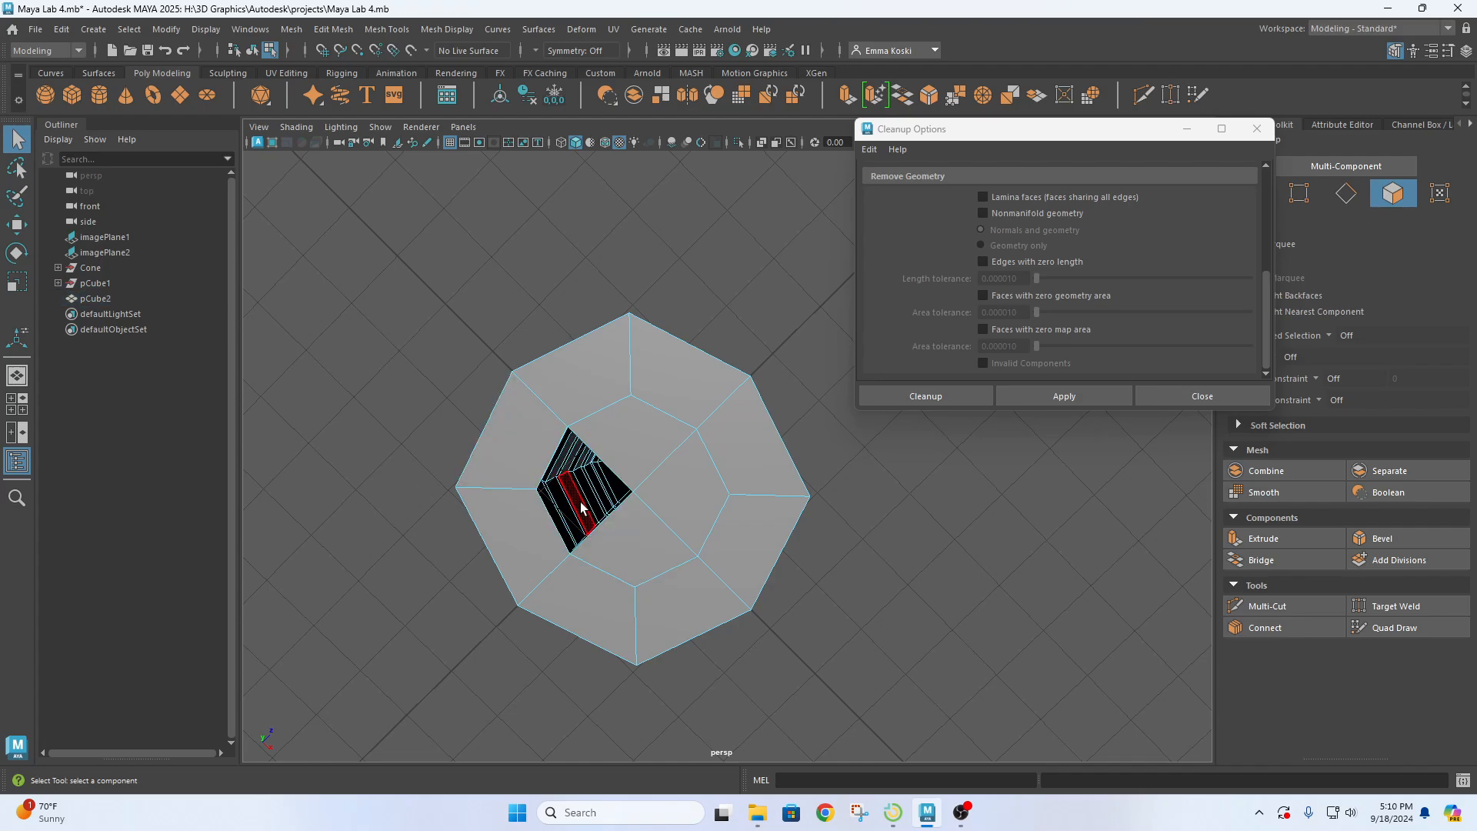
- Bridge two opposite border edges of the hole in the underside to rebuild the missing face
{"action": "left_click_drag", "start_coordinate": [702, 554], "coordinate": [627, 373], "text": "alt"}
{"action": "right_click_drag", "start_coordinate": [595, 285], "coordinate": [597, 248]}
{"action": "left_click", "coordinate": [567, 373]}
{"action": "scroll", "coordinate": [567, 373], "scroll_direction": "up", "scroll_amount": 4}
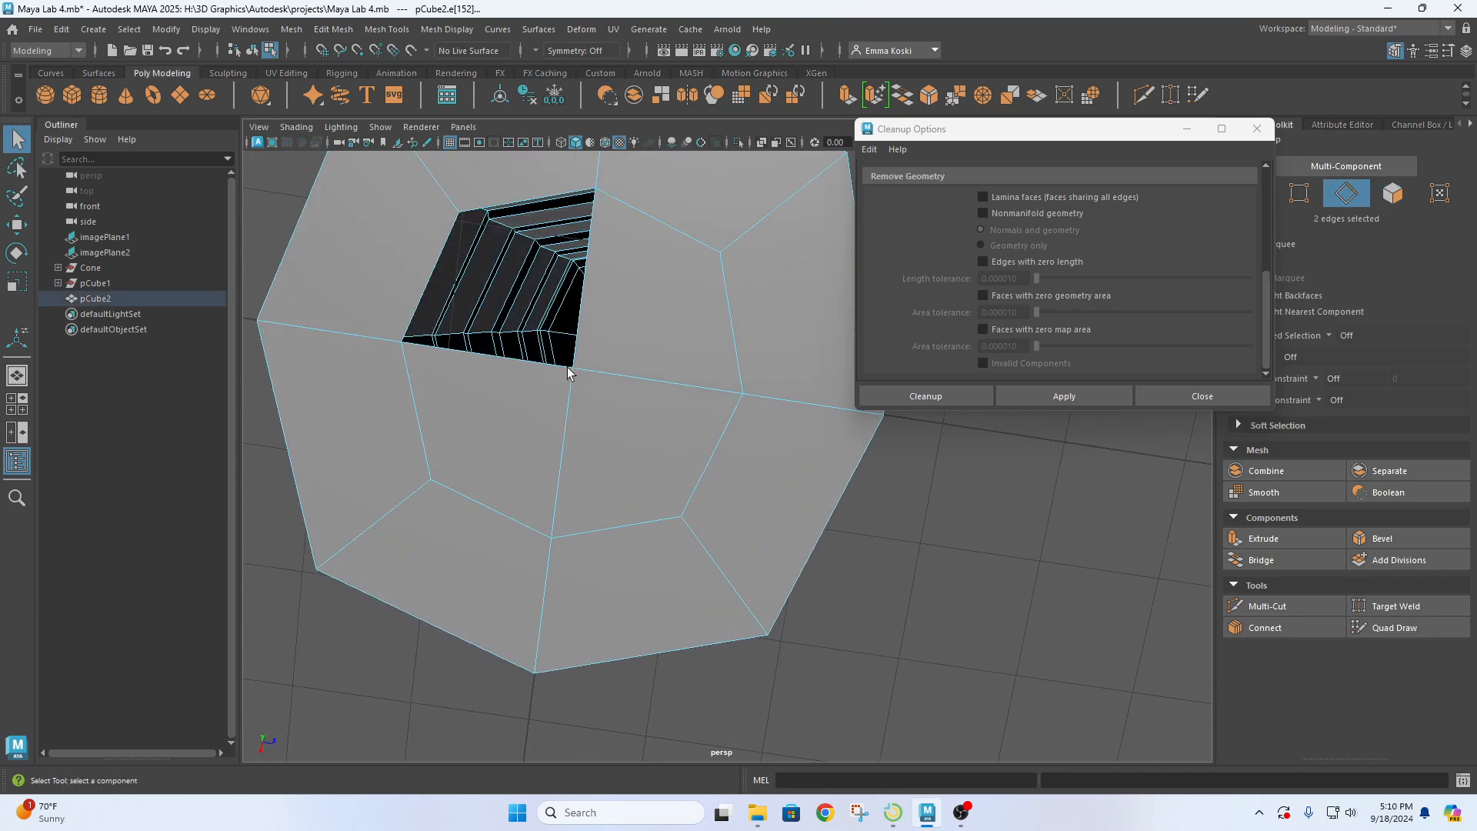
{"action": "left_click_drag", "start_coordinate": [573, 373], "coordinate": [428, 422], "text": "alt"}
{"action": "left_click", "coordinate": [375, 513]}
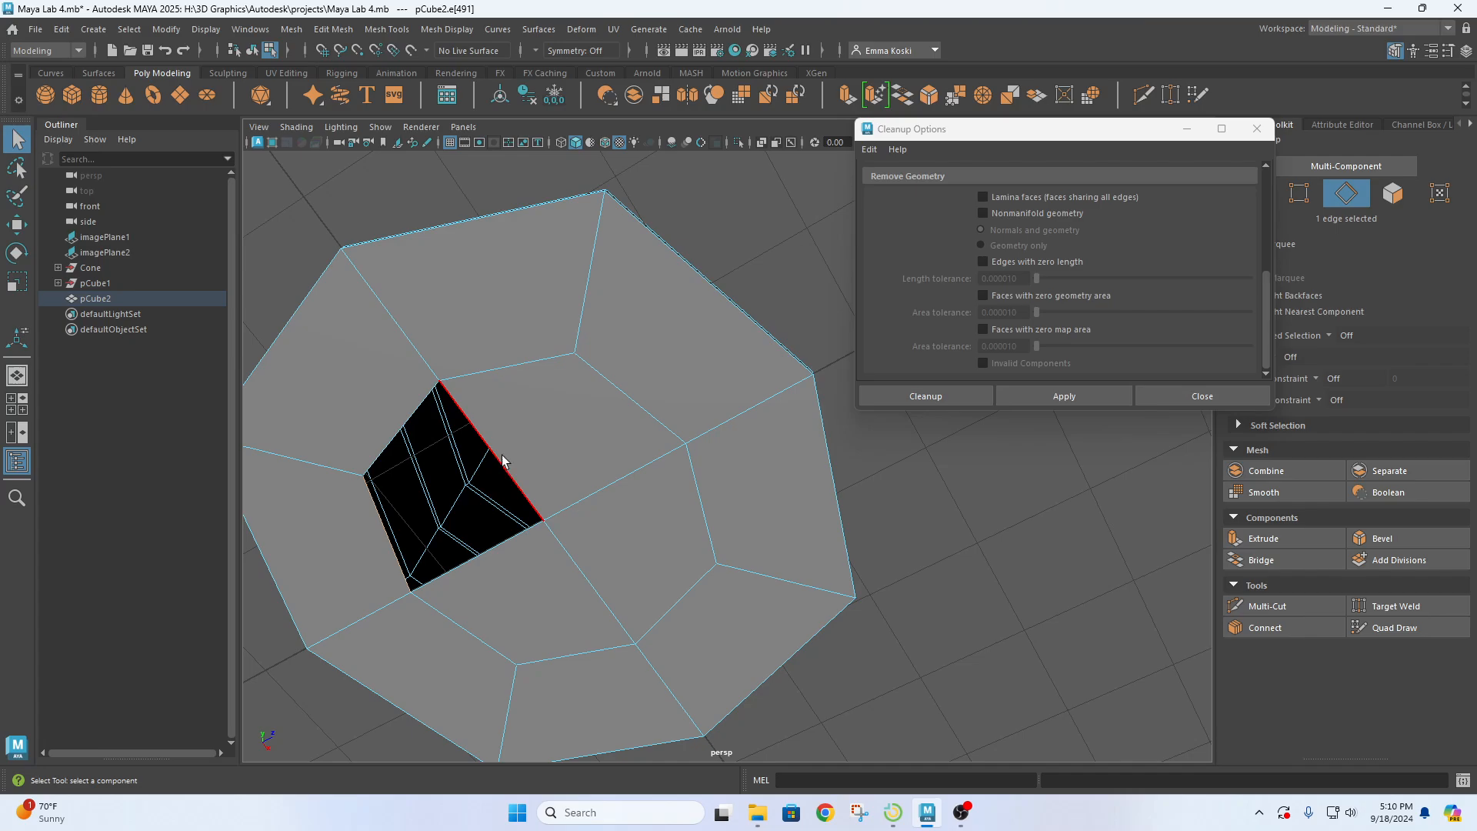
{"action": "left_click", "coordinate": [502, 460], "text": "shift"}
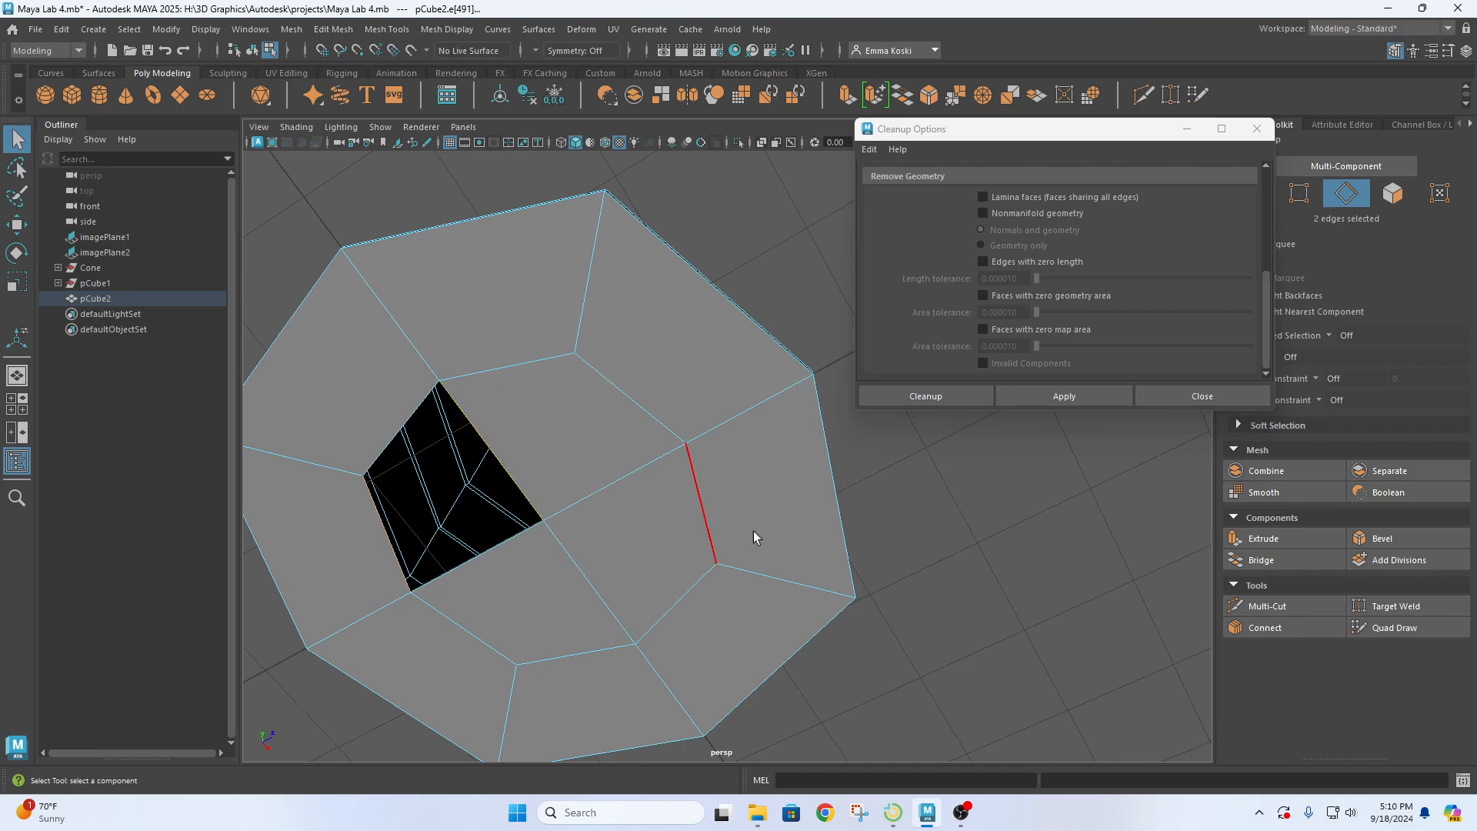
{"action": "left_click", "coordinate": [1278, 561]}
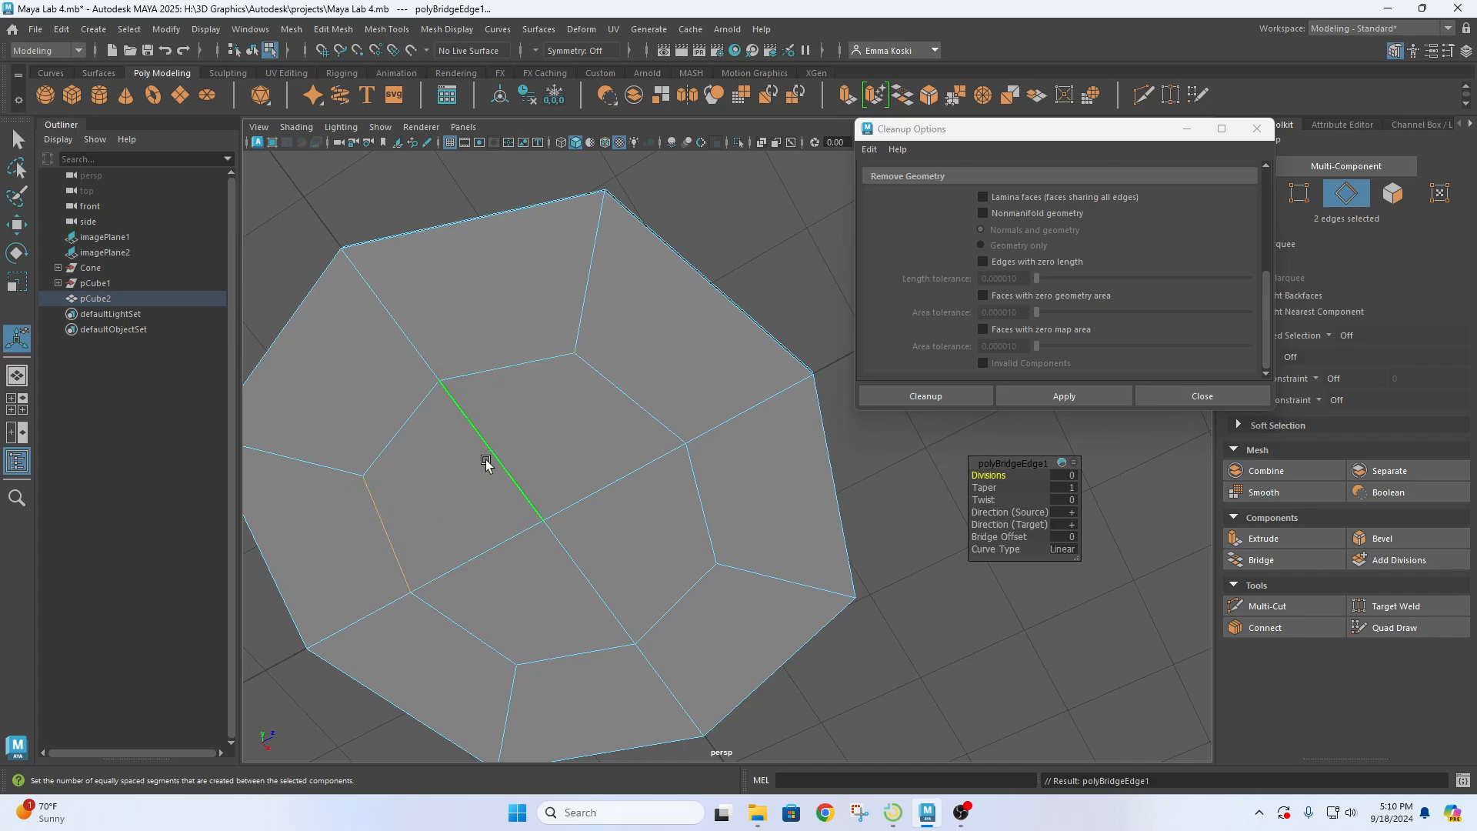
- Reselect the whole barrel and rerun Cleanup to select its faces with more than 4 sides
{"action": "left_click_drag", "start_coordinate": [494, 455], "coordinate": [636, 573], "text": "alt"}
{"action": "left_click", "coordinate": [798, 610]}
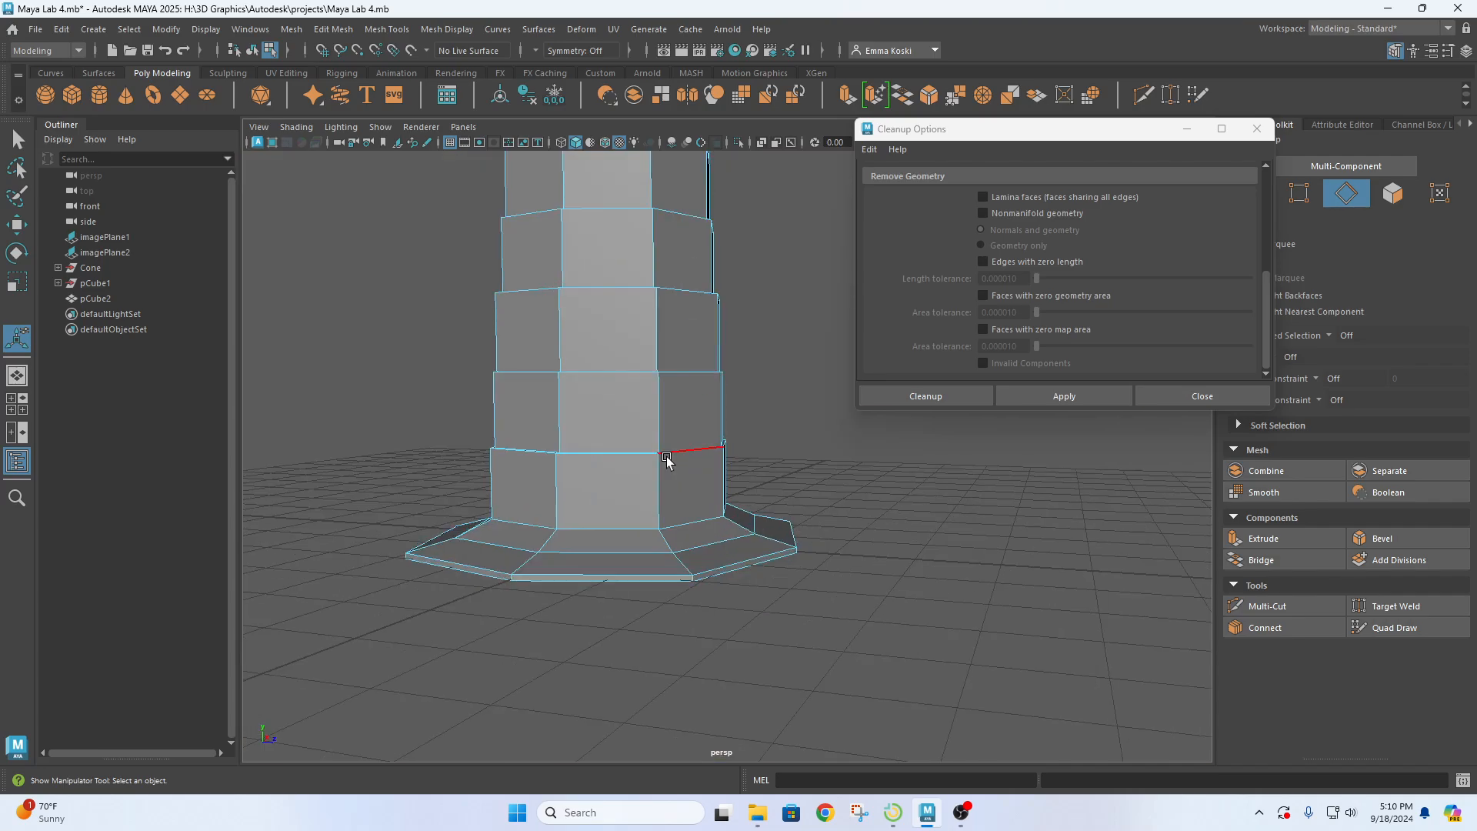
{"action": "left_click_drag", "start_coordinate": [667, 459], "coordinate": [567, 283], "text": "alt"}
{"action": "right_click_drag", "start_coordinate": [567, 283], "coordinate": [633, 263]}
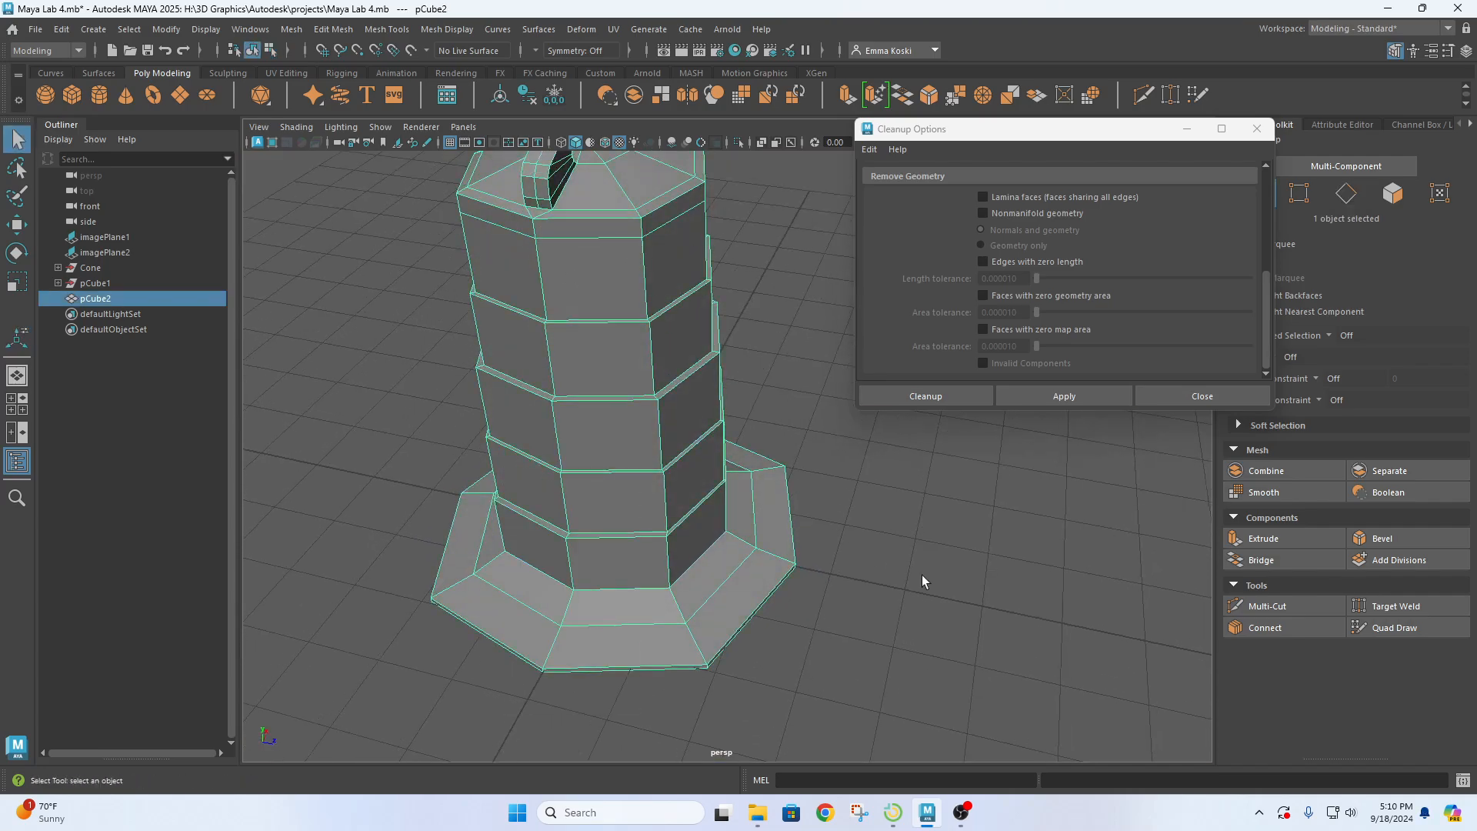
{"action": "right_click_drag", "start_coordinate": [585, 322], "coordinate": [729, 297]}
{"action": "scroll", "coordinate": [588, 303], "scroll_direction": "down", "scroll_amount": 5}
{"action": "left_click_drag", "start_coordinate": [854, 586], "coordinate": [715, 569], "text": "alt"}
{"action": "scroll", "coordinate": [1041, 221], "scroll_direction": "up", "scroll_amount": 10}
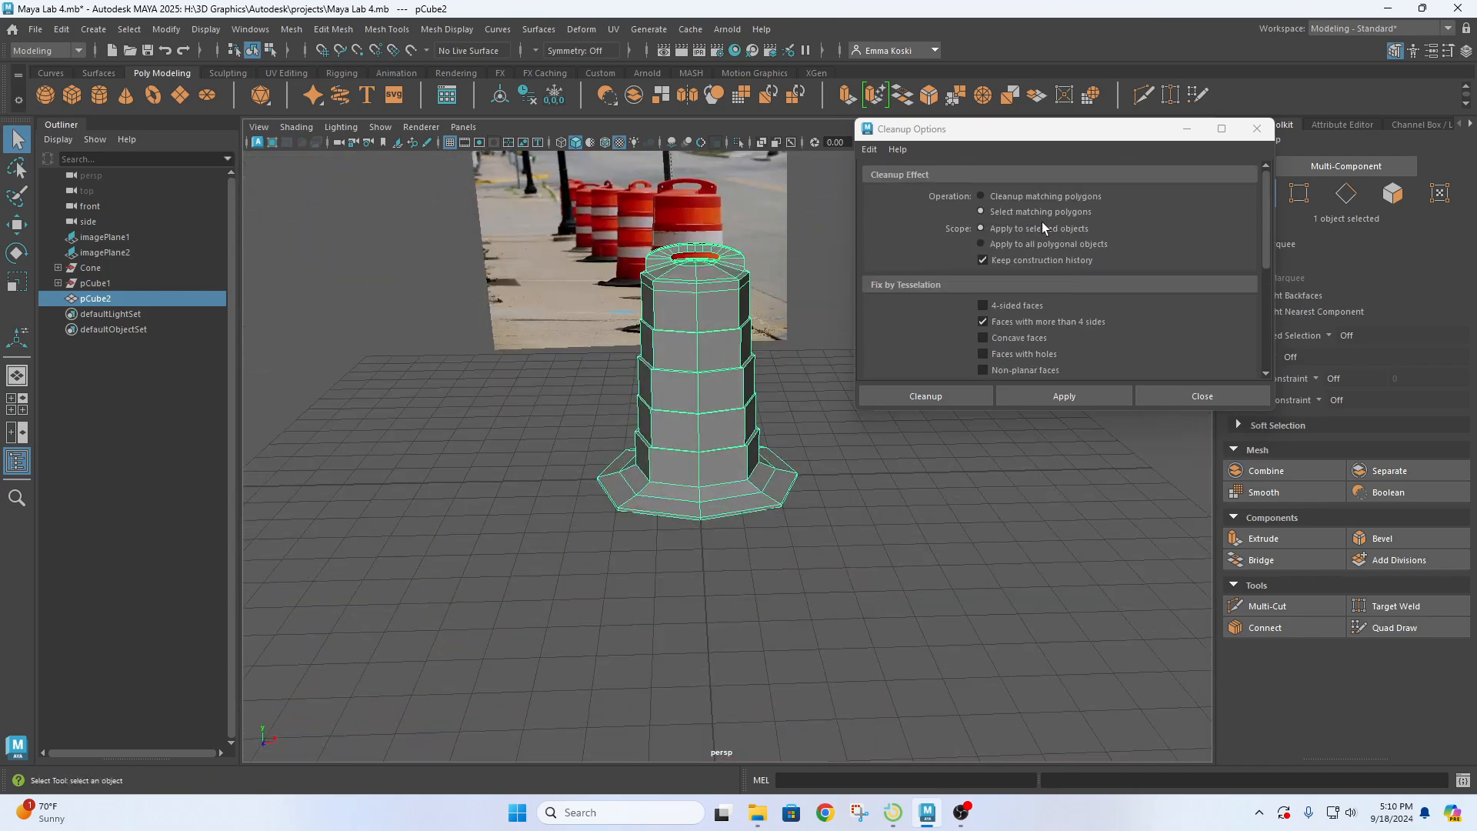
{"action": "left_click", "coordinate": [1065, 395]}
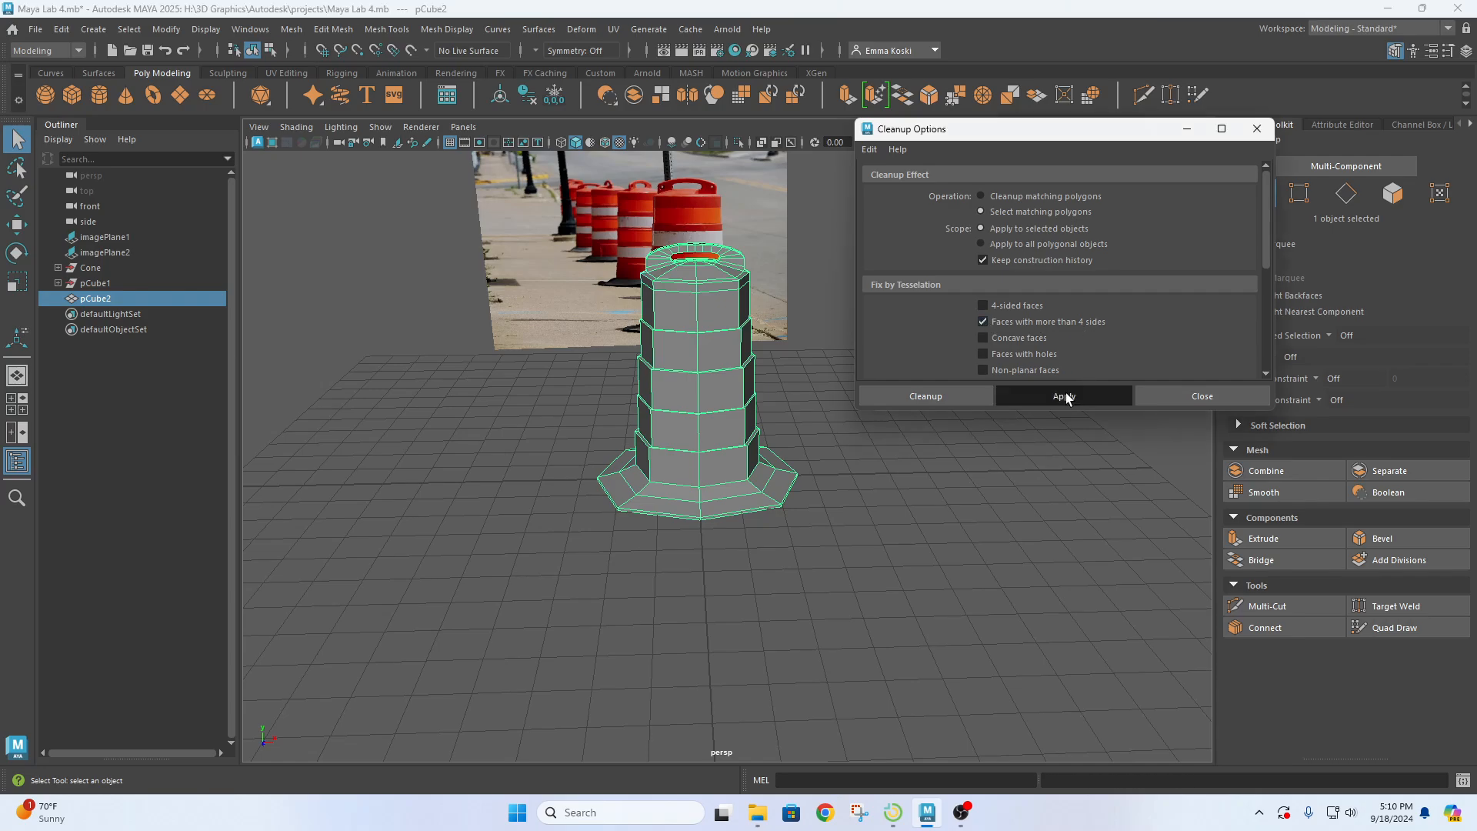
- Examine the two remaining flagged faces near the handle in wireframe display, checking their shared corner up close
{"action": "left_click_drag", "start_coordinate": [799, 528], "coordinate": [782, 490], "text": "alt"}
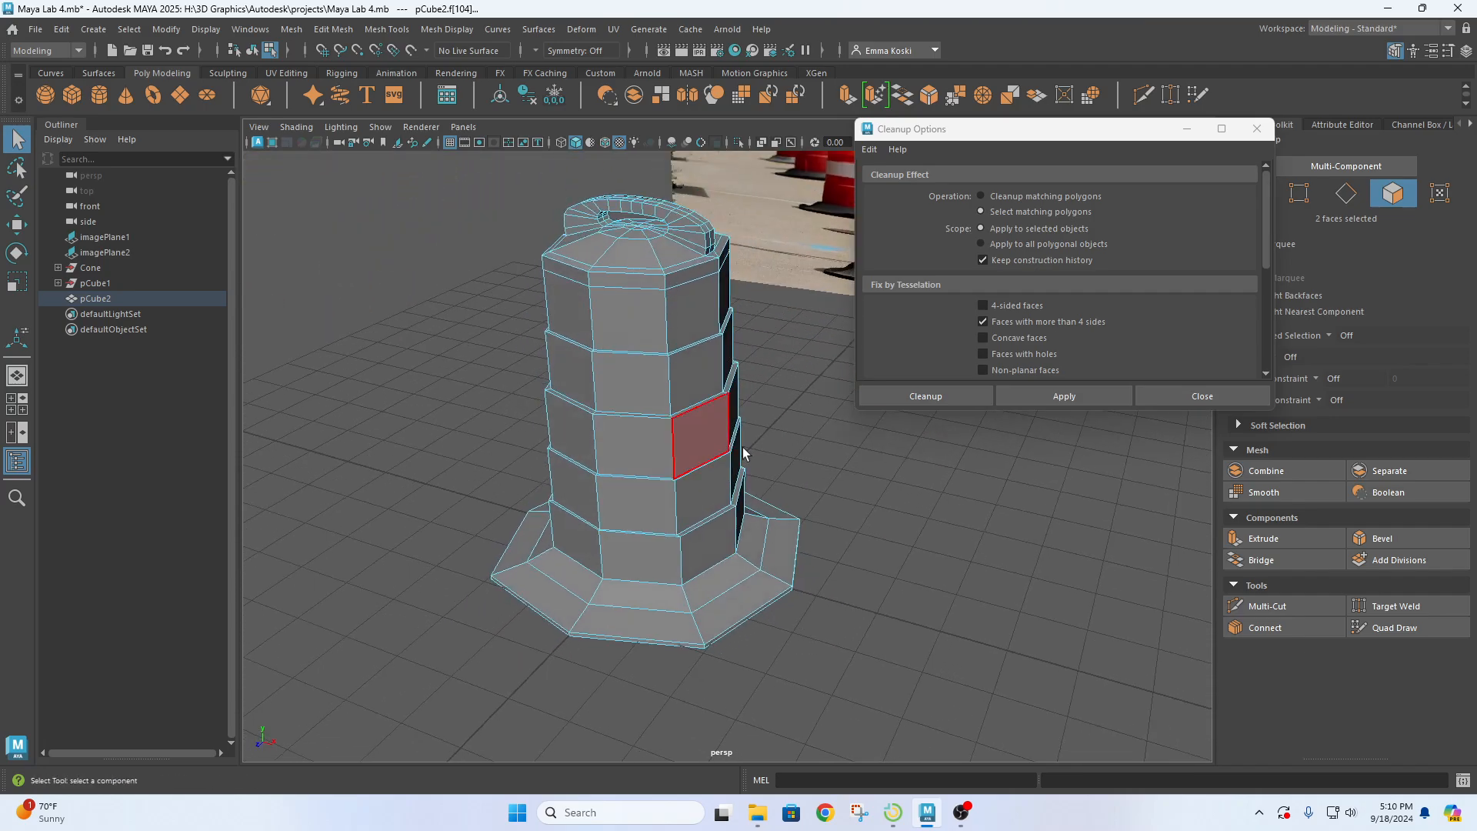
{"action": "key", "text": "4"}
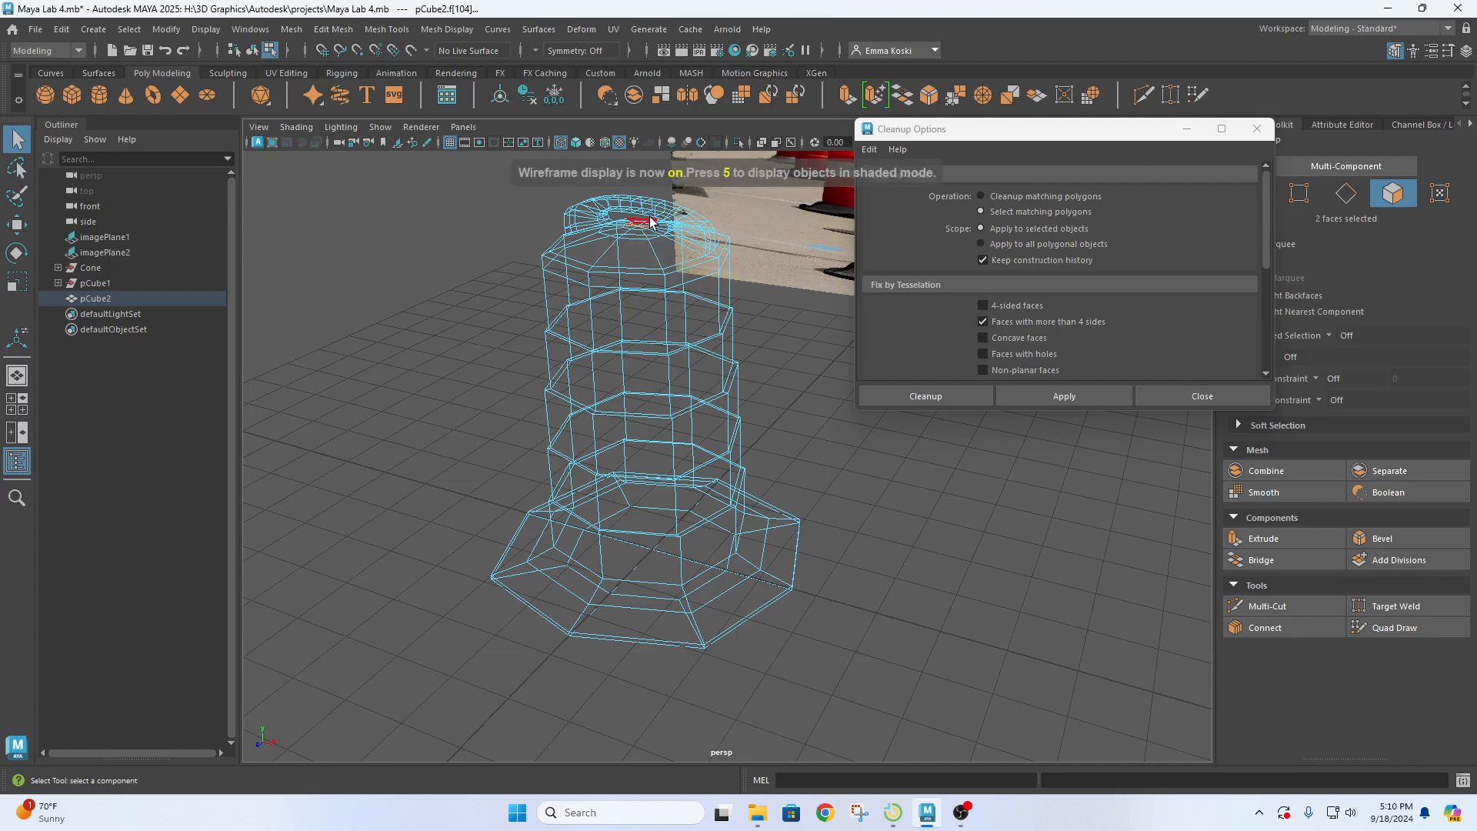
{"action": "right_click_drag", "start_coordinate": [737, 251], "coordinate": [751, 462], "text": "alt"}
{"action": "middle_click_drag", "start_coordinate": [751, 462], "coordinate": [801, 511], "text": "alt"}
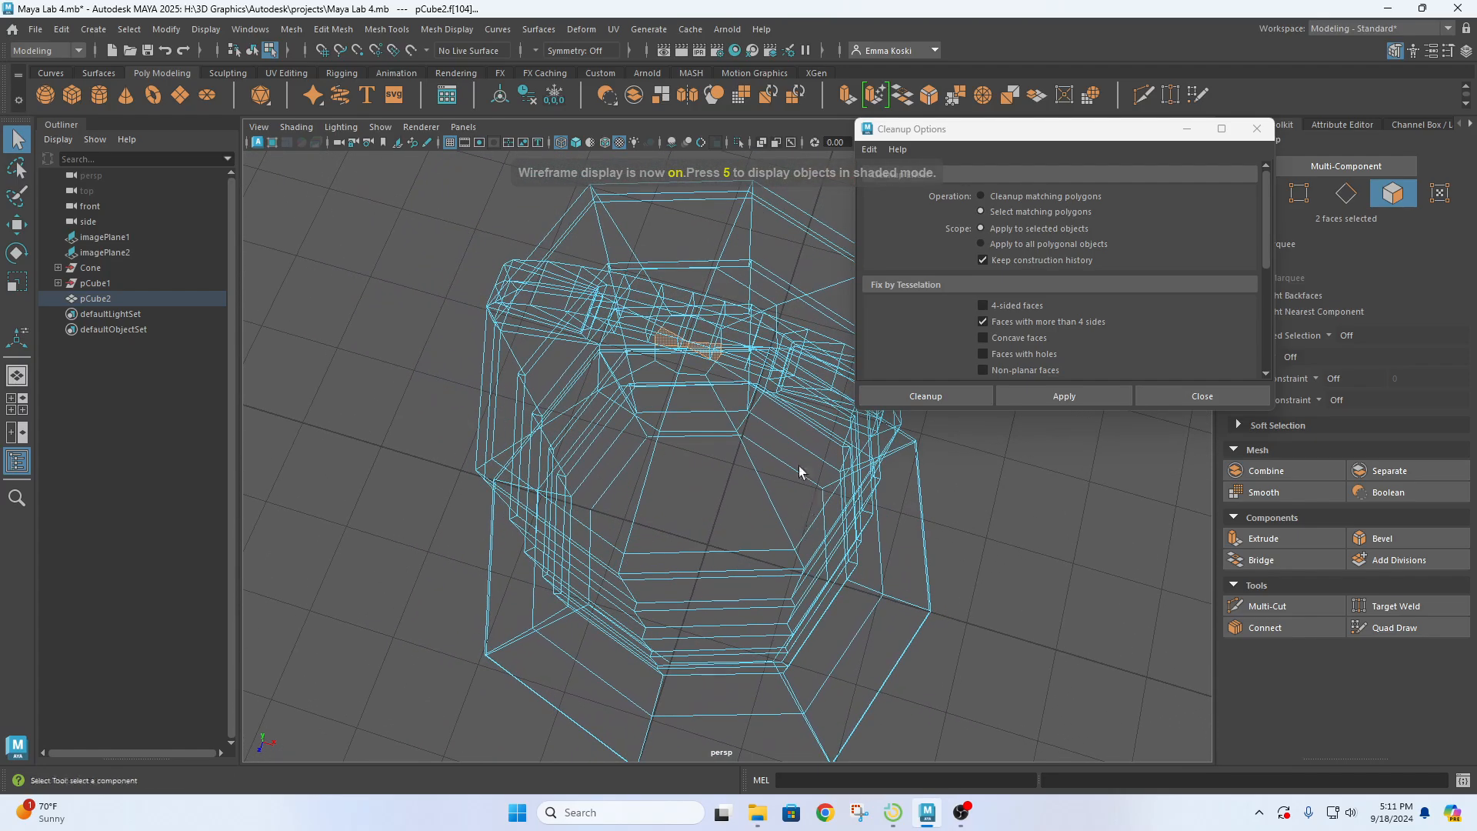
{"action": "left_click_drag", "start_coordinate": [714, 373], "coordinate": [696, 280], "text": "alt"}
{"action": "scroll", "coordinate": [691, 239], "scroll_direction": "up", "scroll_amount": 4}
{"action": "middle_click_drag", "start_coordinate": [680, 219], "coordinate": [650, 518], "text": "alt"}
{"action": "left_click_drag", "start_coordinate": [649, 518], "coordinate": [663, 371], "text": "alt"}
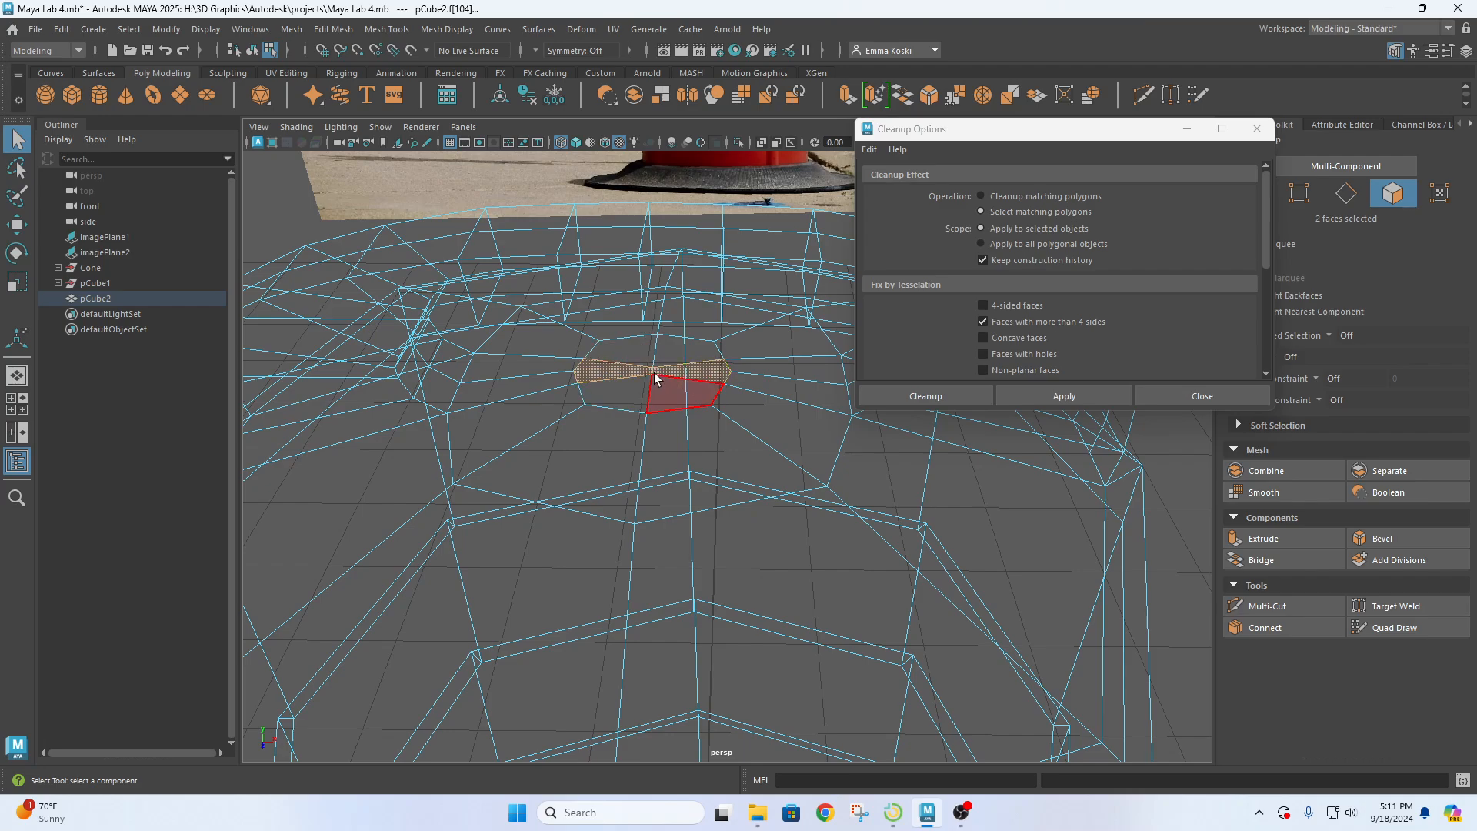
{"action": "scroll", "coordinate": [652, 372], "scroll_direction": "up", "scroll_amount": 5}
{"action": "left_click_drag", "start_coordinate": [566, 277], "coordinate": [578, 294], "text": "alt"}
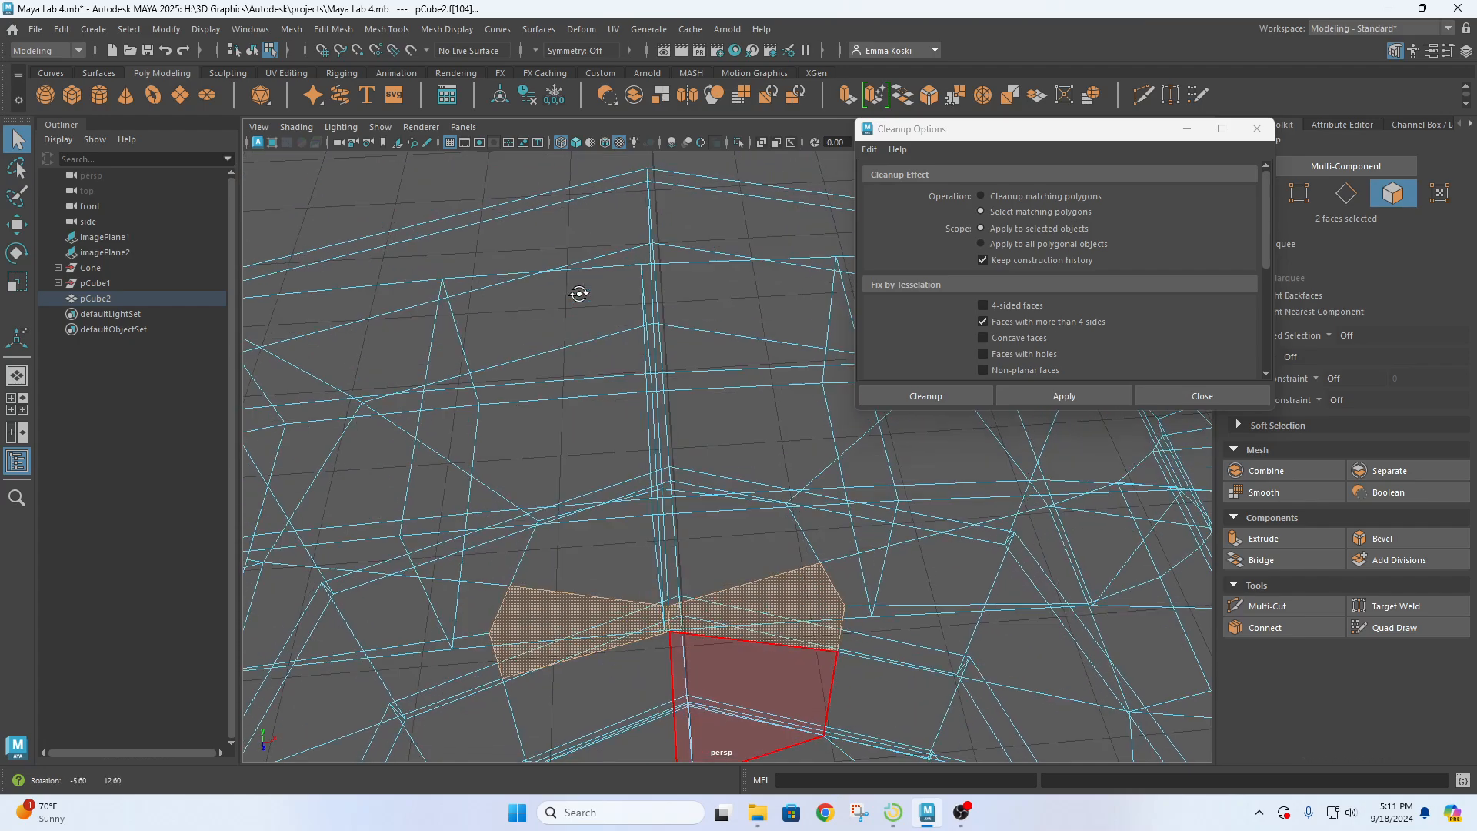
{"action": "left_click_drag", "start_coordinate": [655, 482], "coordinate": [653, 471], "text": "alt"}
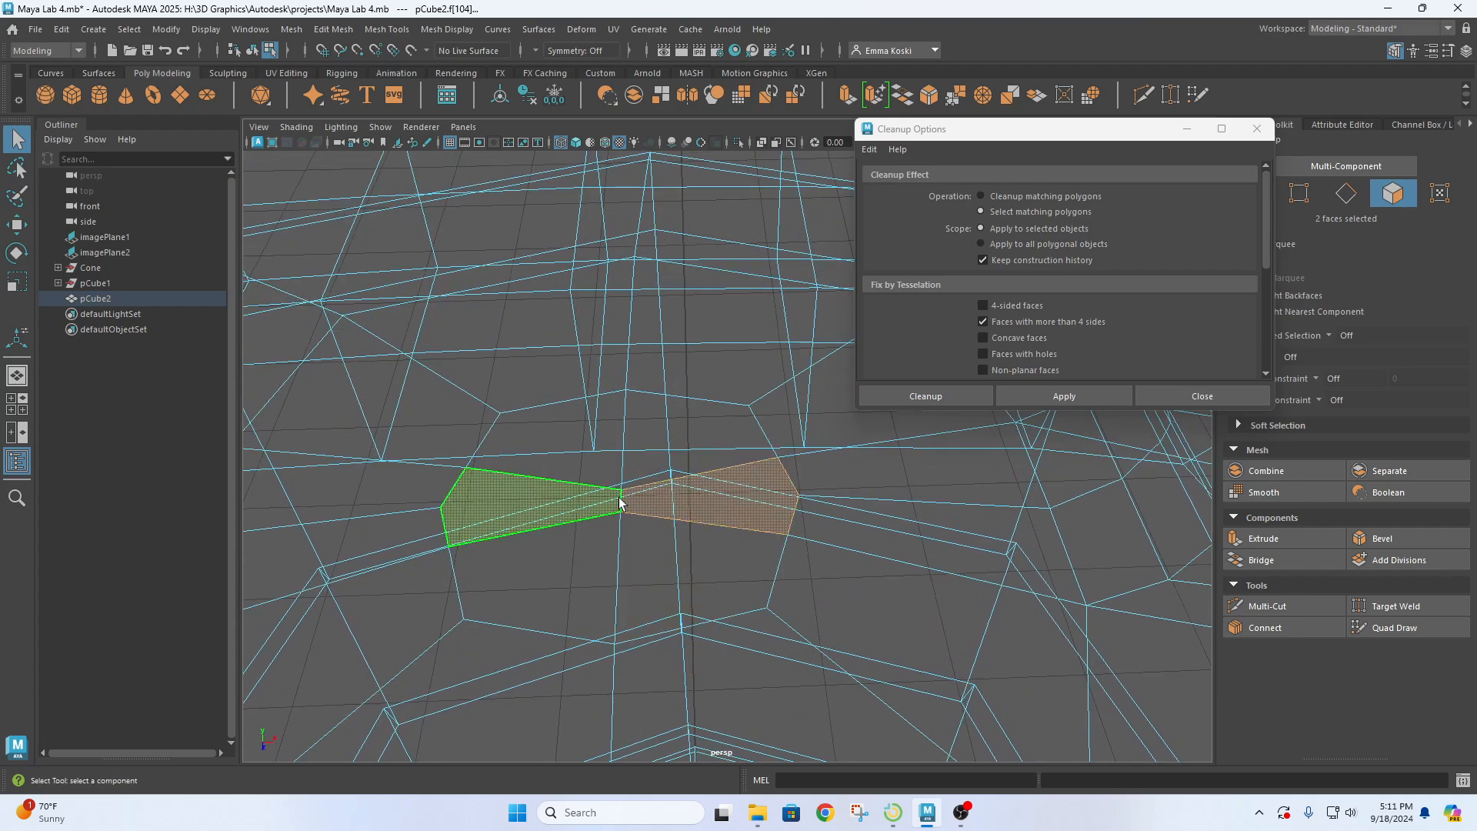
- Try to target-weld the two close vertices shared by the flagged faces on the barrel's top, merging them to their center
{"action": "right_click_drag", "start_coordinate": [620, 350], "coordinate": [579, 354]}
{"action": "scroll", "coordinate": [640, 531], "scroll_direction": "down", "scroll_amount": 2}
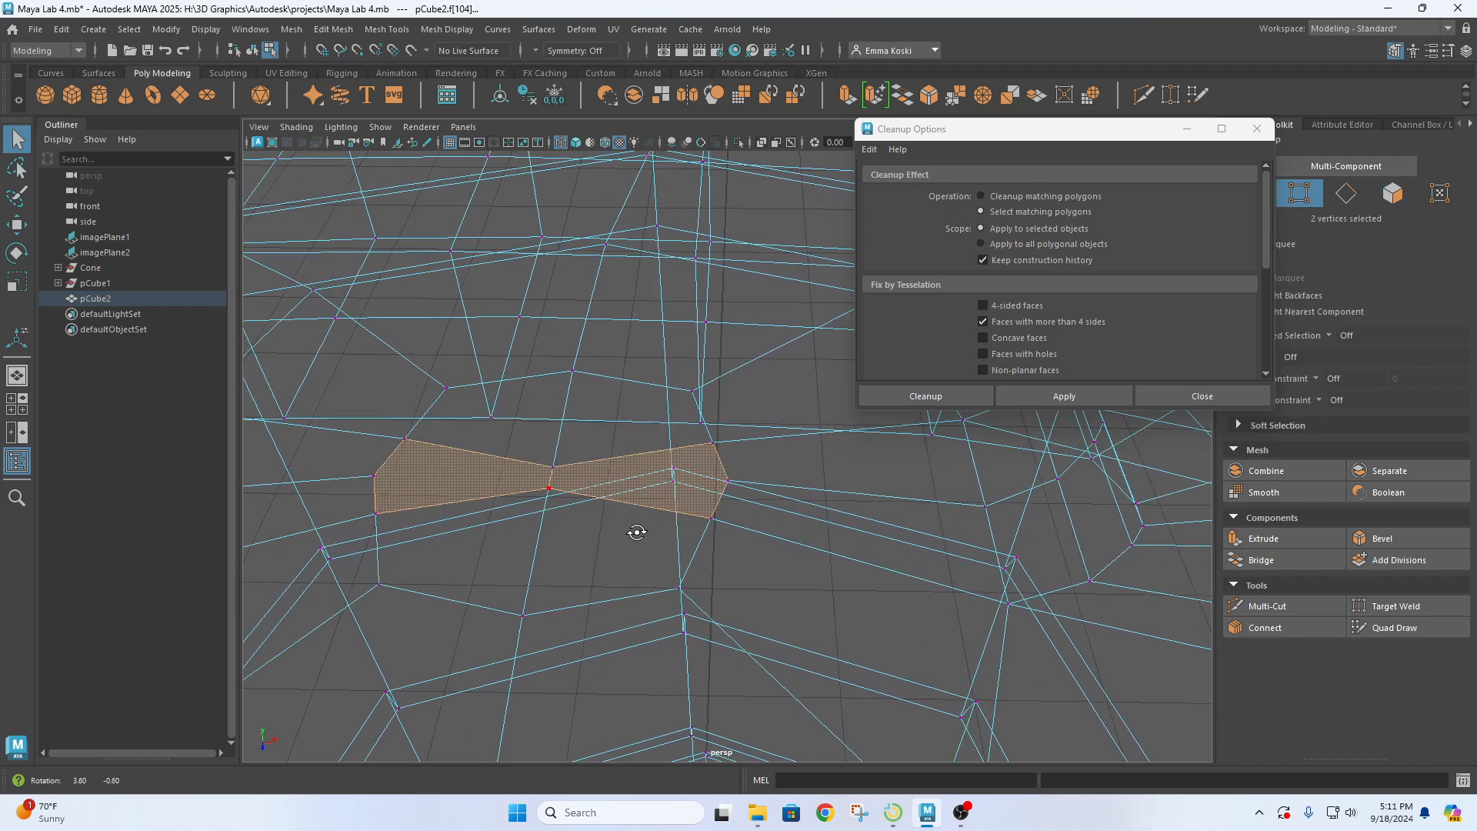
{"action": "key", "text": "5"}
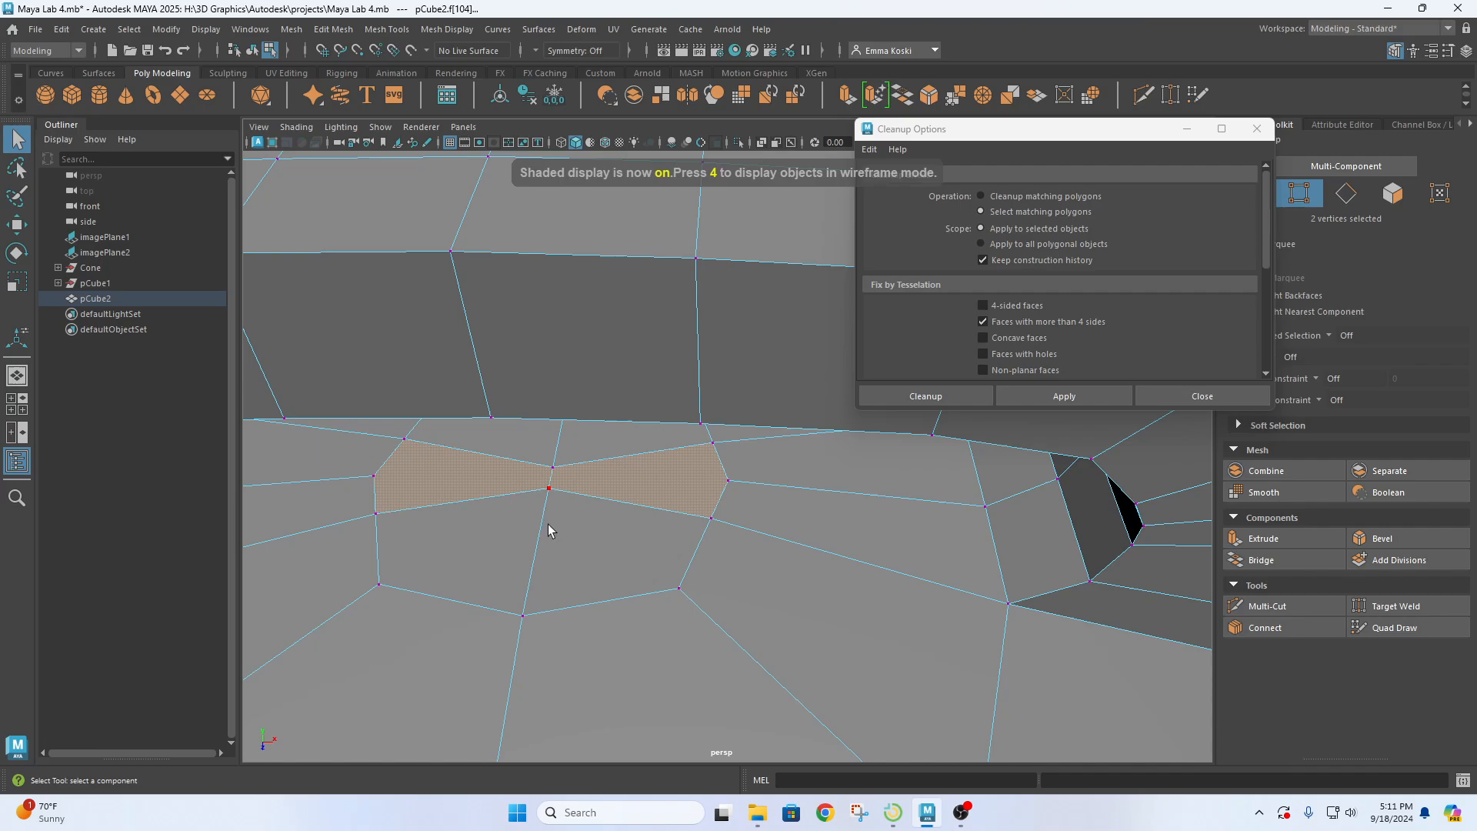
{"action": "left_click", "coordinate": [1389, 606]}
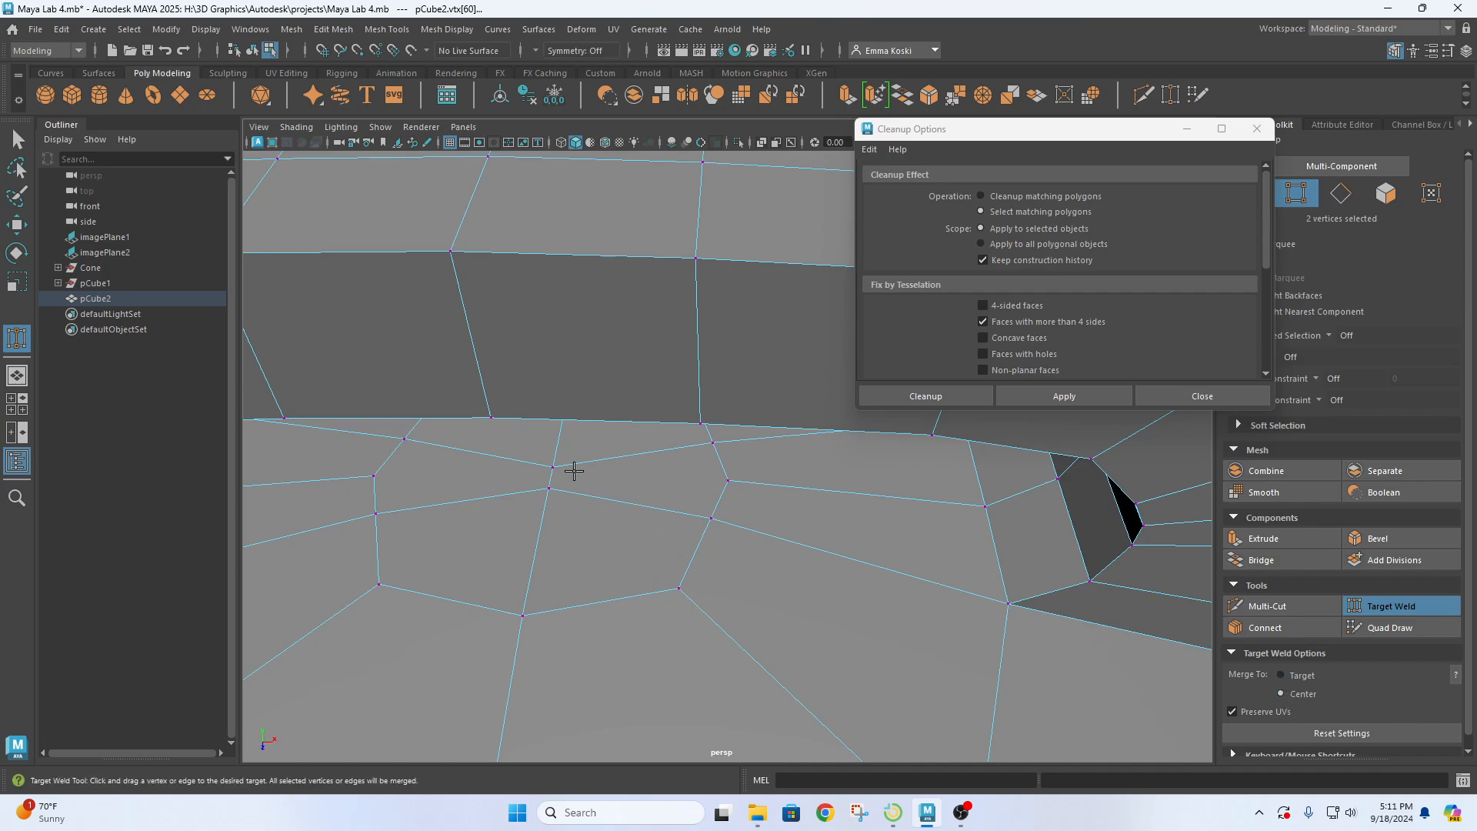
{"action": "left_click_drag", "start_coordinate": [555, 466], "coordinate": [551, 492]}
{"action": "scroll", "coordinate": [557, 487], "scroll_direction": "down", "scroll_amount": 5}
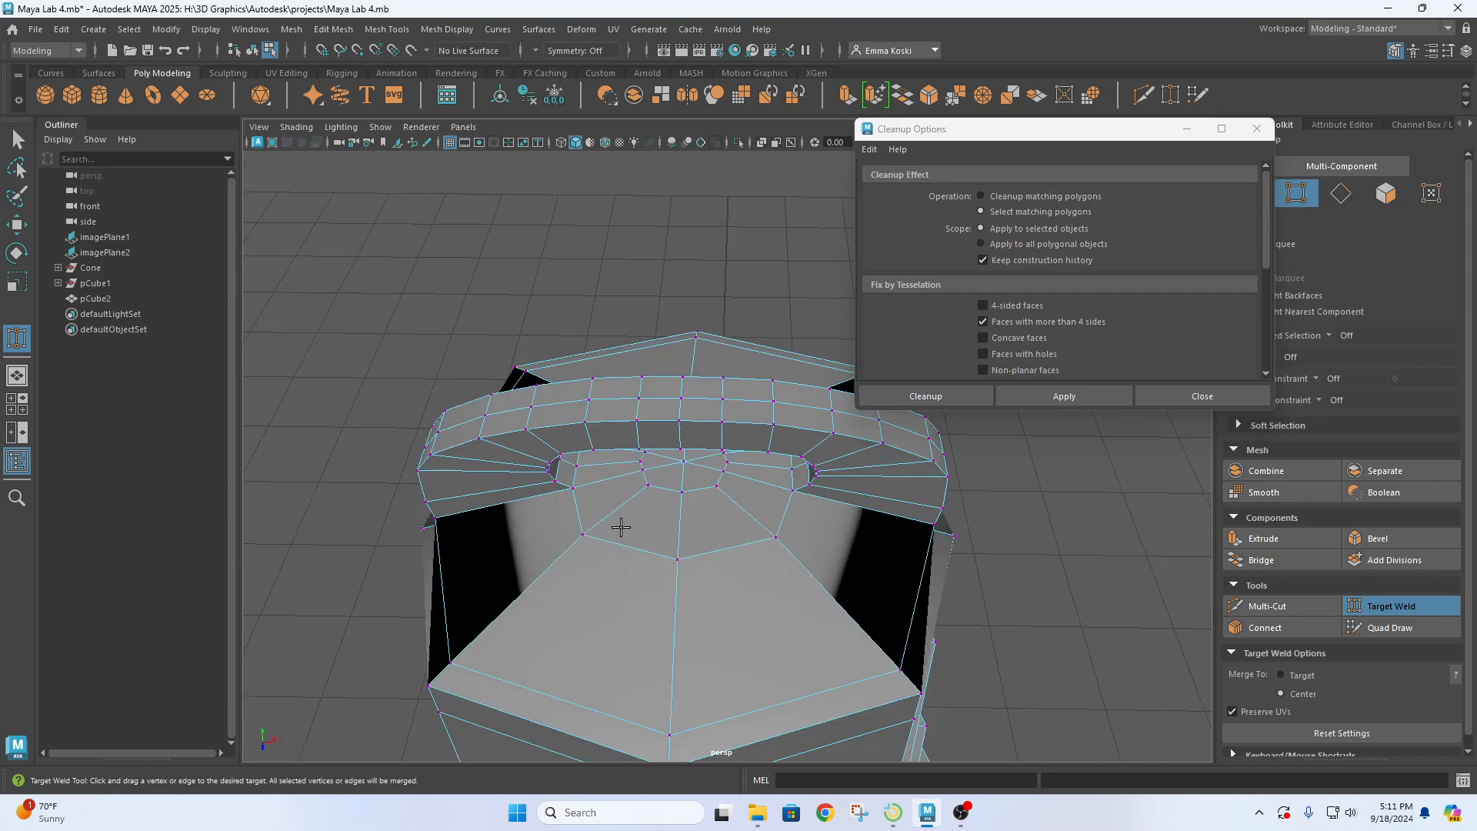
{"action": "left_click_drag", "start_coordinate": [403, 496], "coordinate": [543, 471], "text": "alt"}
{"action": "key", "text": "ctrl+z"}
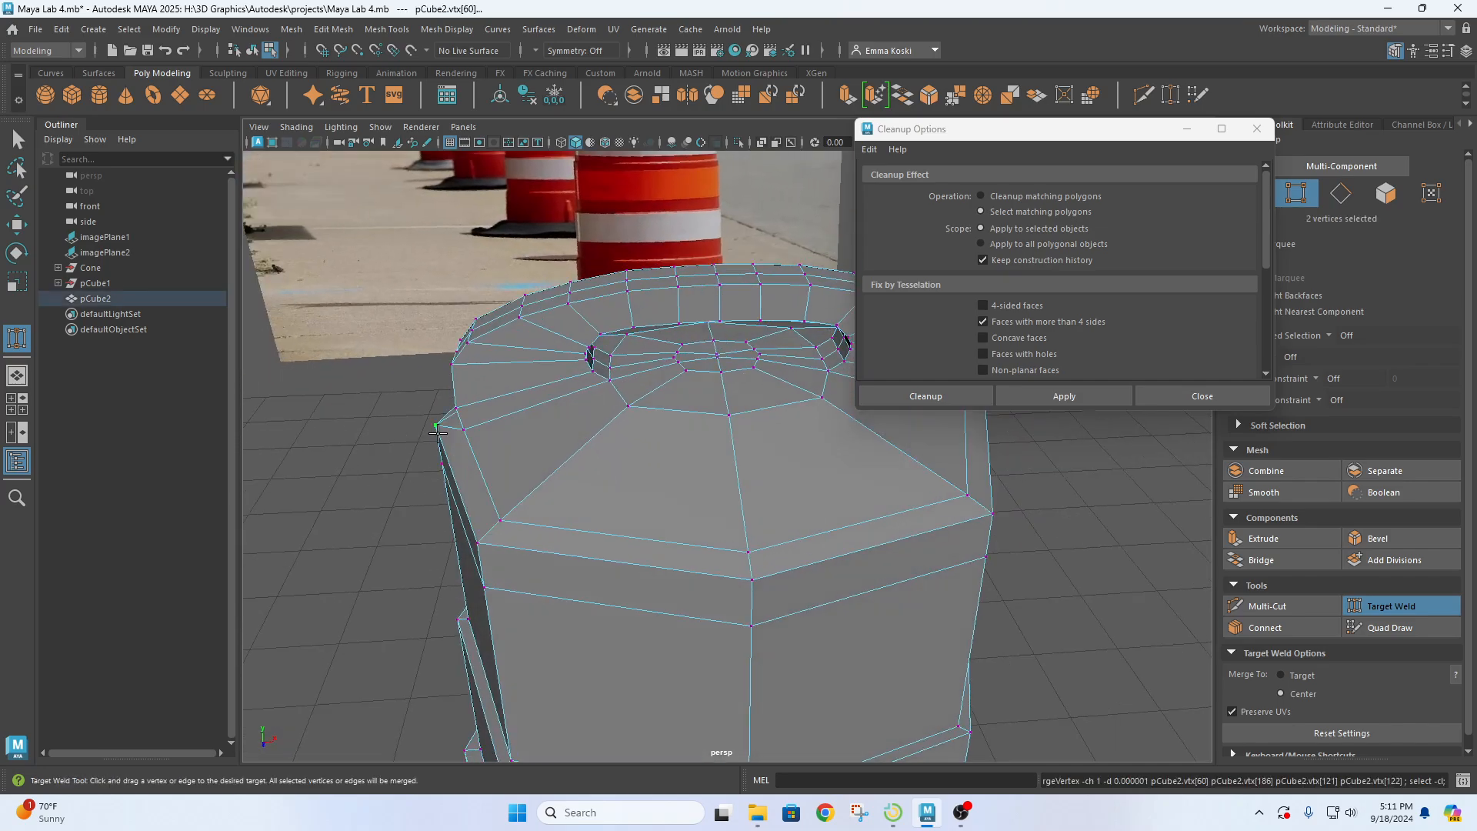
- Clear the leftover vertex selection and target-weld only the two close vertices at the center of the barrel's top
{"action": "left_click", "coordinate": [332, 397]}
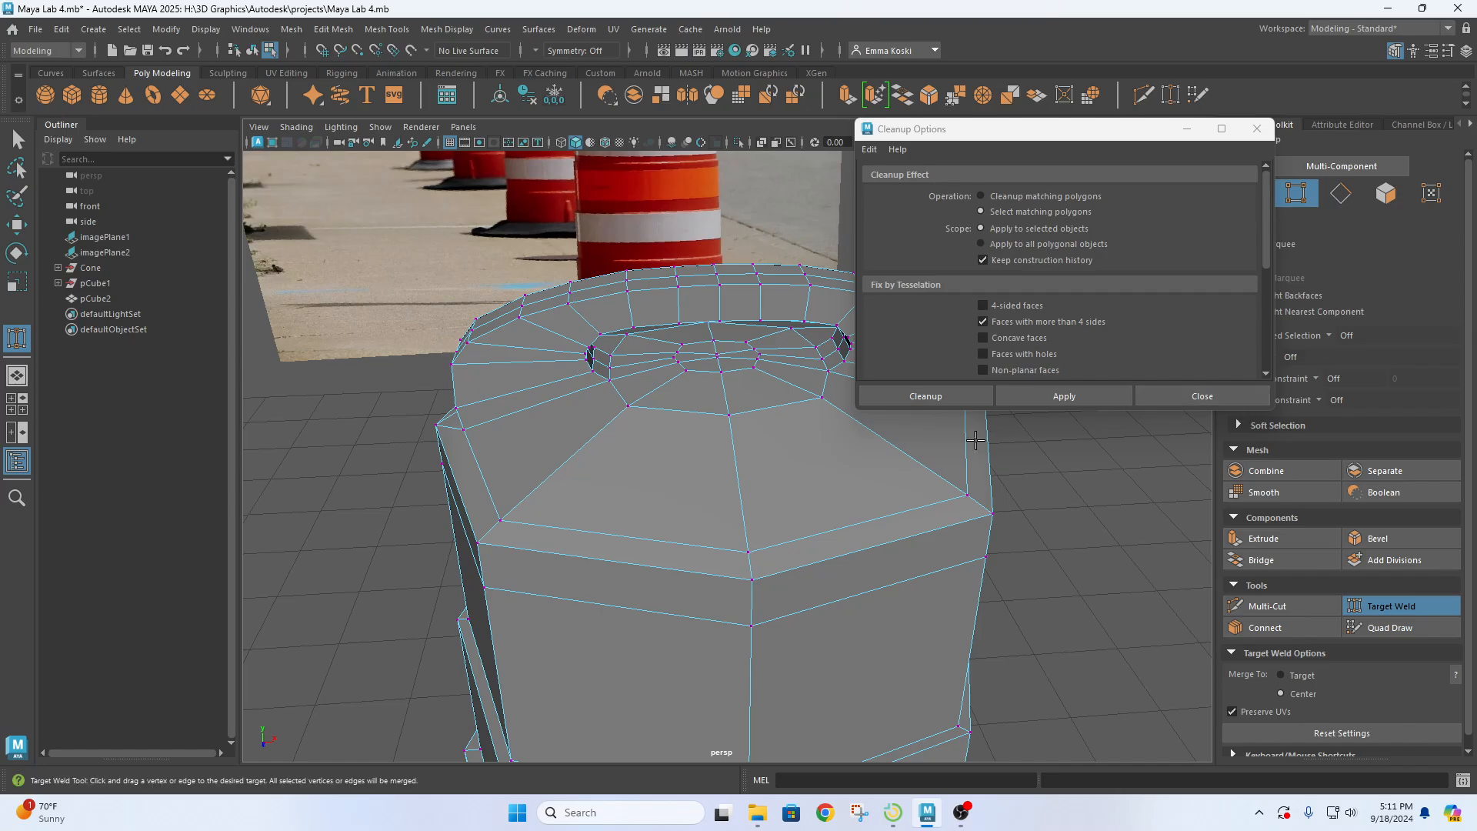
{"action": "key", "text": "4"}
{"action": "scroll", "coordinate": [913, 576], "scroll_direction": "down", "scroll_amount": 3}
{"action": "mouse_move", "coordinate": [912, 577]}
{"action": "left_mouse_down", "text": "alt"}
{"action": "mouse_move", "coordinate": [811, 544]}
{"action": "mouse_move", "coordinate": [778, 461]}
{"action": "mouse_move", "coordinate": [823, 543]}
{"action": "mouse_move", "coordinate": [928, 611]}
{"action": "mouse_move", "coordinate": [923, 581]}
{"action": "left_mouse_up", "text": "alt"}
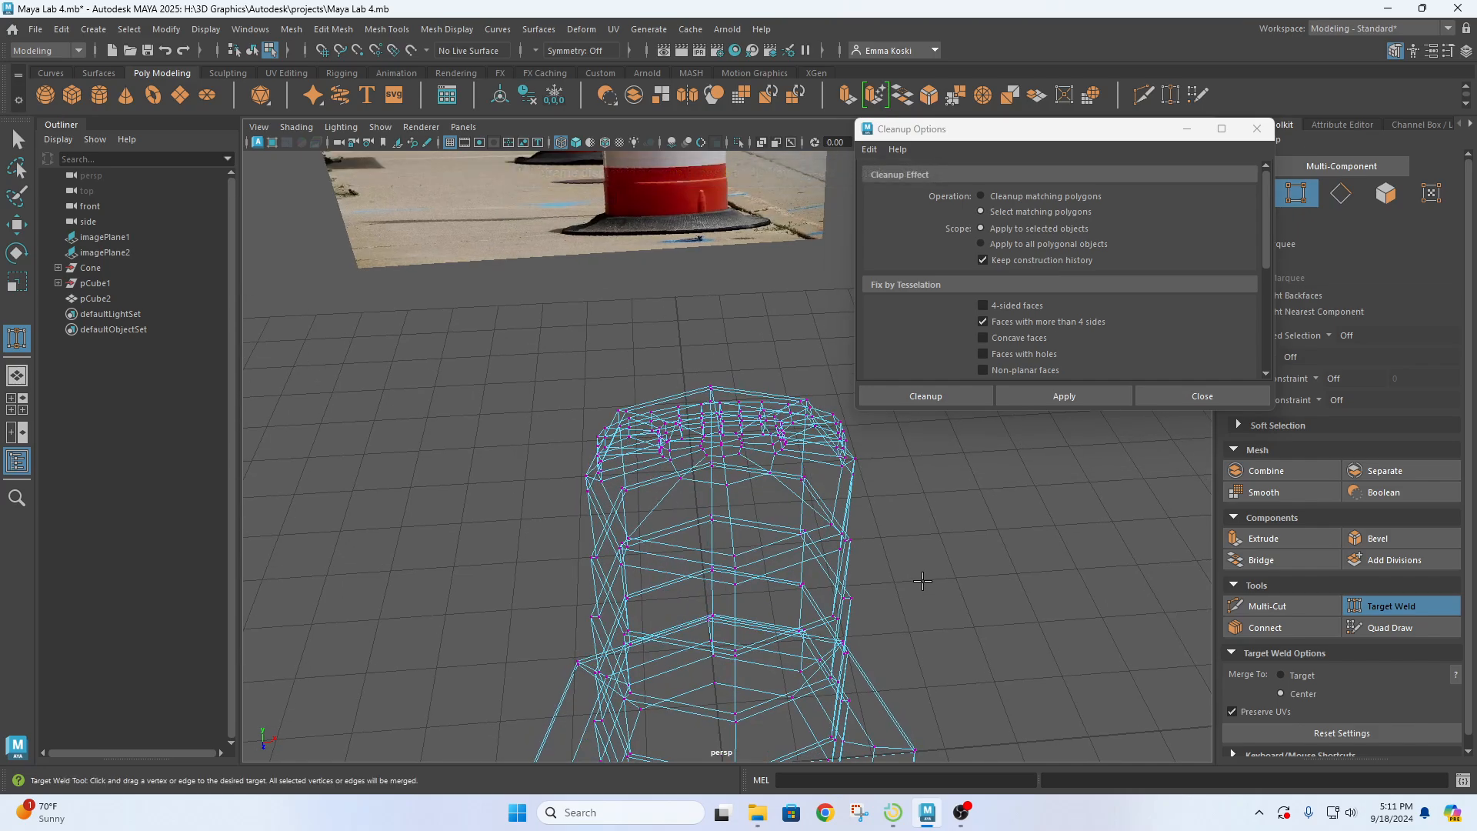
{"action": "key", "text": "5"}
{"action": "scroll", "coordinate": [769, 413], "scroll_direction": "up", "scroll_amount": 2}
{"action": "scroll", "coordinate": [775, 424], "scroll_direction": "up", "scroll_amount": 5}
{"action": "left_click_drag", "start_coordinate": [684, 426], "coordinate": [672, 418], "text": "alt"}
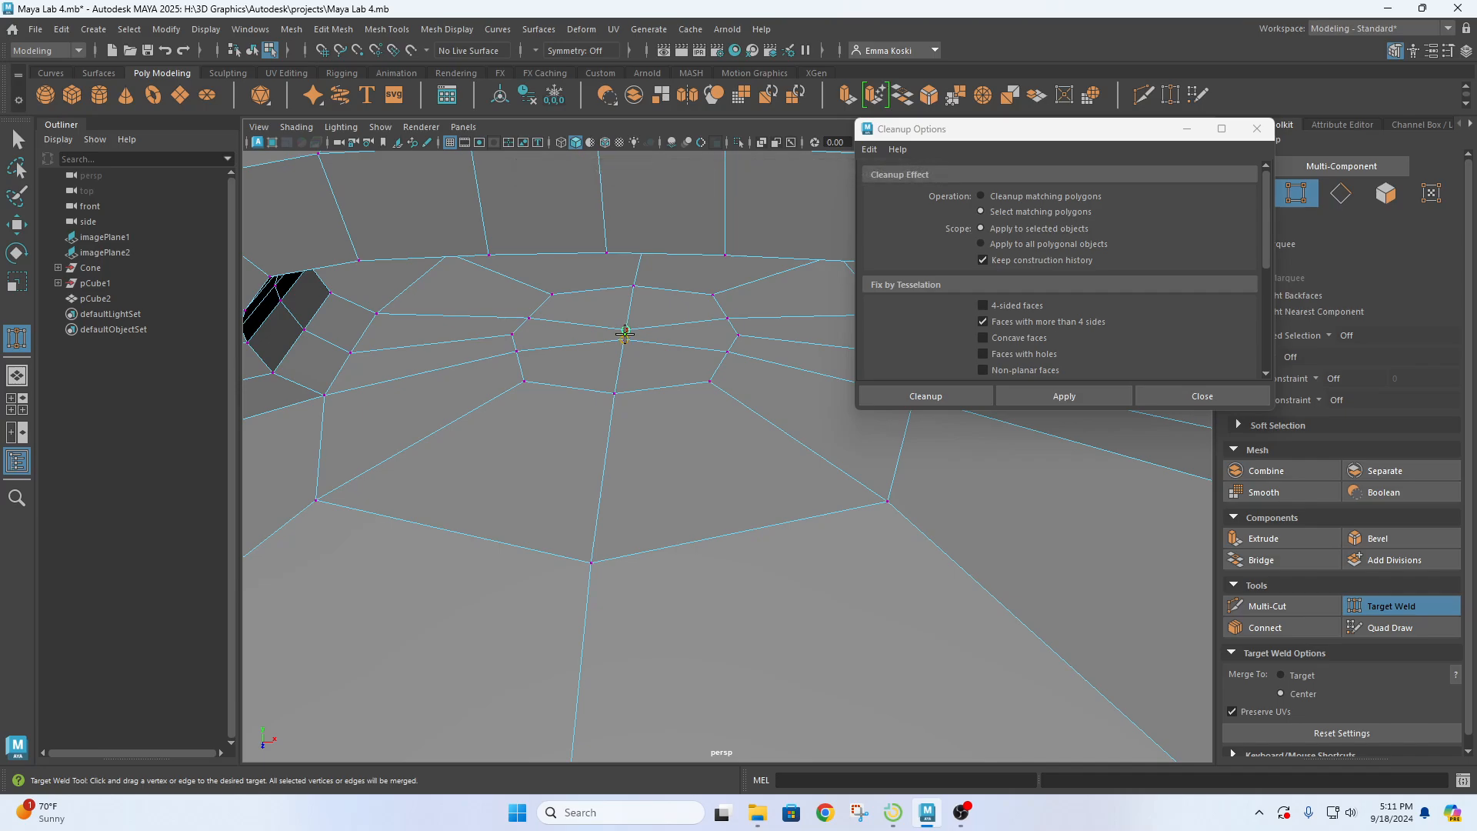
{"action": "left_click_drag", "start_coordinate": [623, 338], "coordinate": [620, 329]}
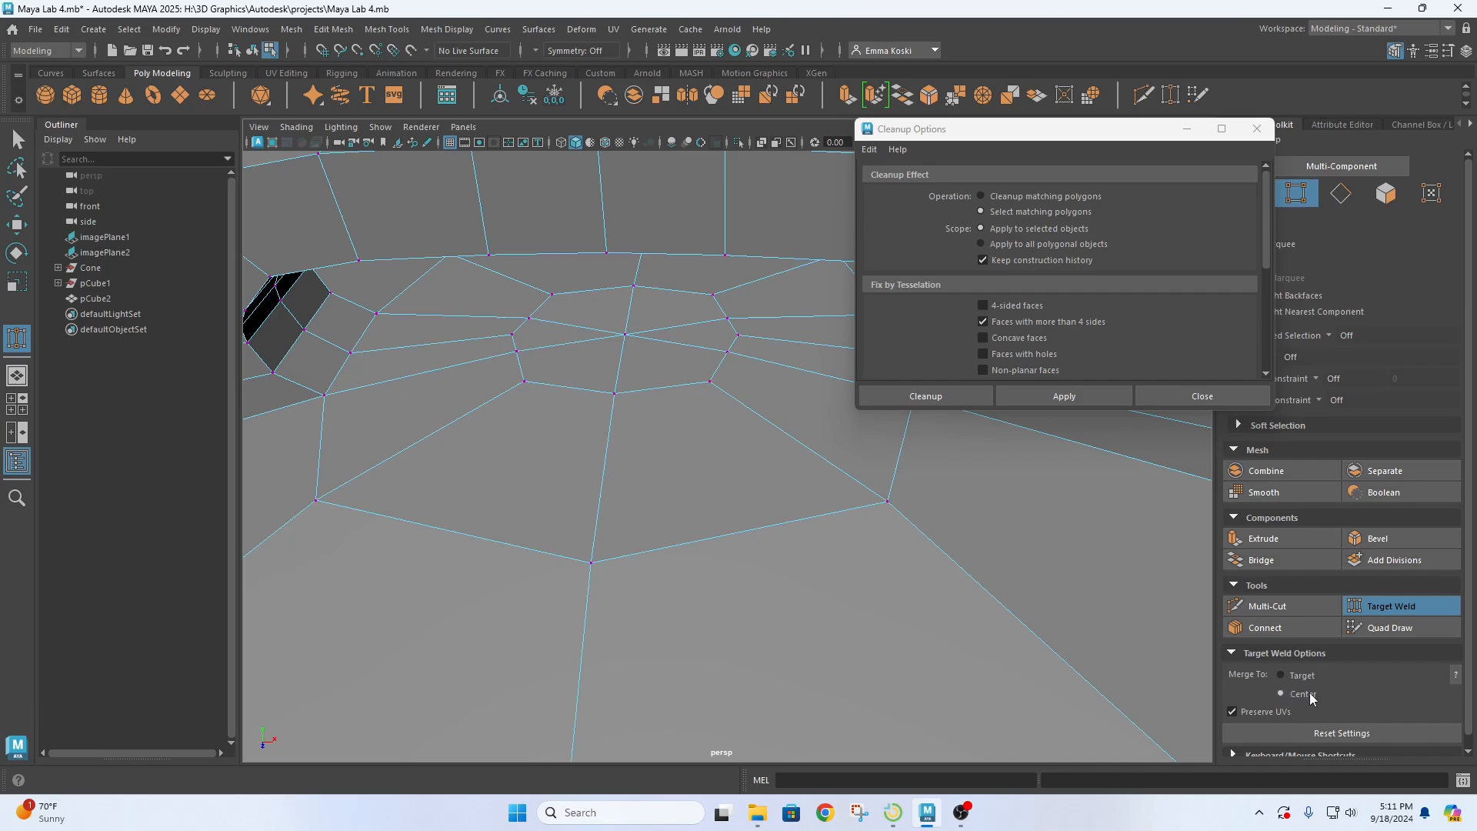
{"action": "key", "text": "q"}
- Reselect the whole barrel in object mode and rerun Cleanup to look for faces with more than 4 sides
{"action": "scroll", "coordinate": [639, 412], "scroll_direction": "down", "scroll_amount": 5}
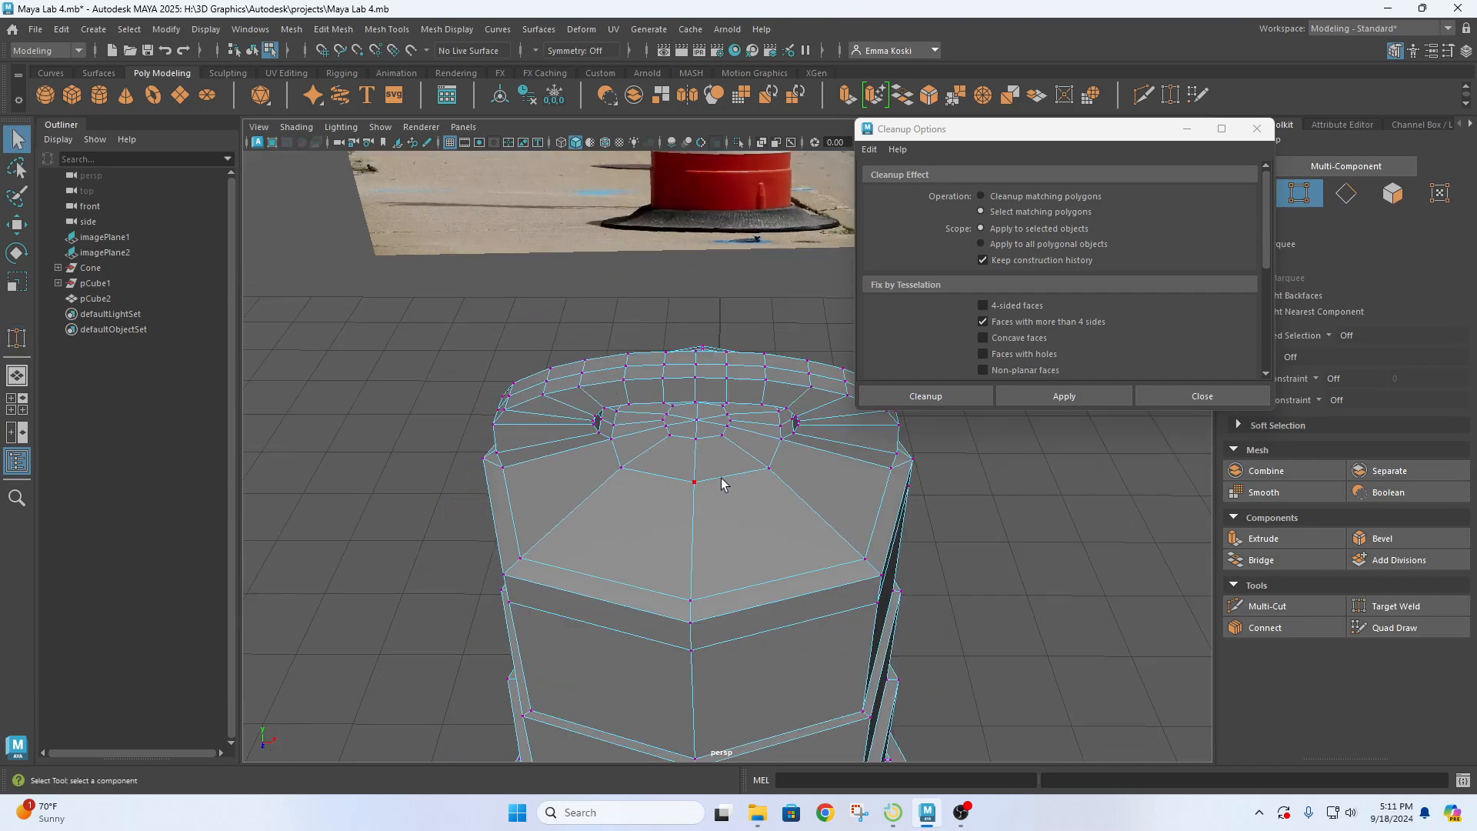
{"action": "left_click_drag", "start_coordinate": [722, 483], "coordinate": [668, 466], "text": "alt"}
{"action": "scroll", "coordinate": [496, 417], "scroll_direction": "down", "scroll_amount": 3}
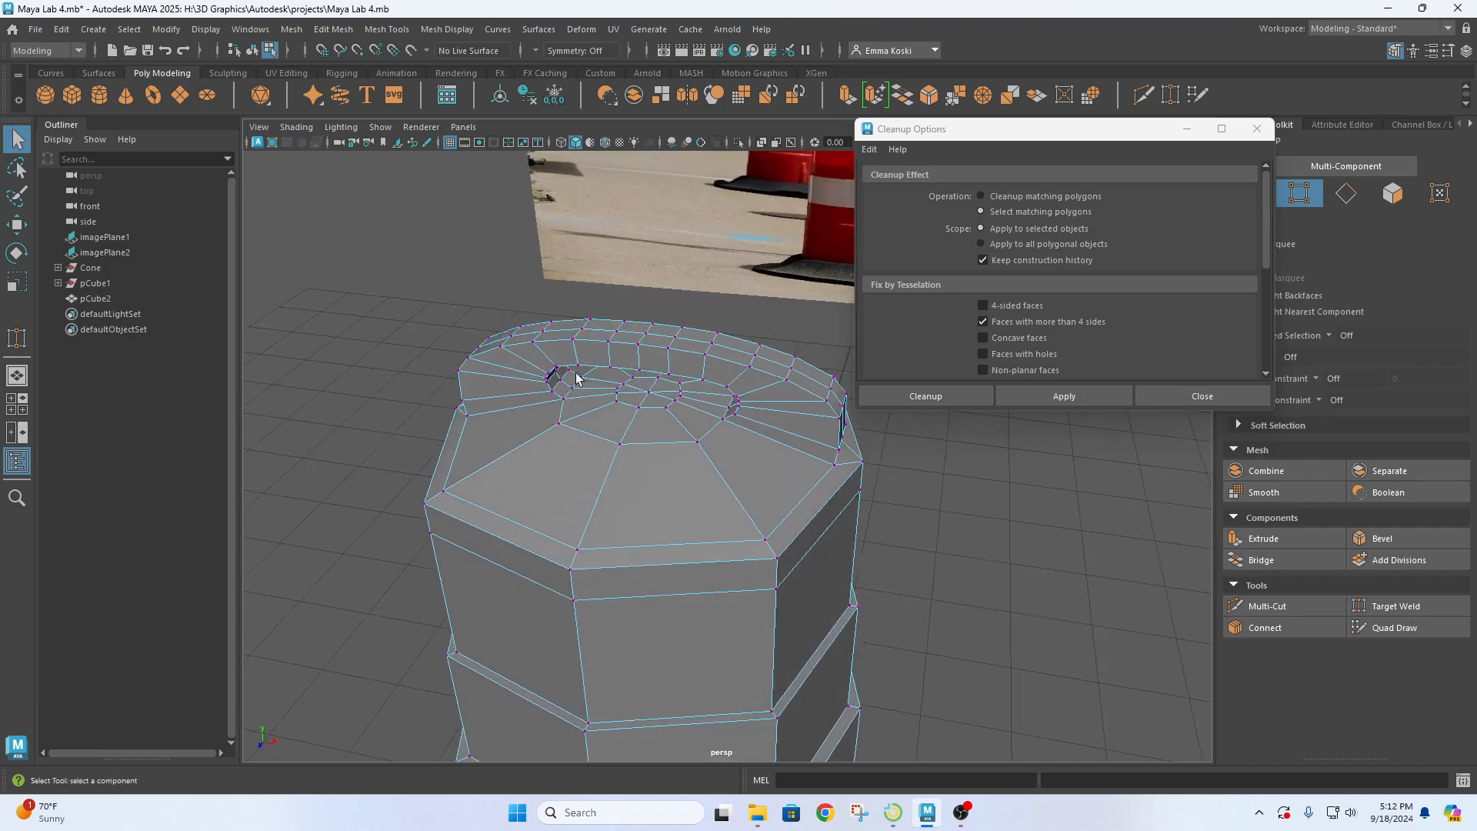
{"action": "right_click_drag", "start_coordinate": [675, 362], "coordinate": [756, 298]}
{"action": "scroll", "coordinate": [640, 380], "scroll_direction": "down", "scroll_amount": 3}
{"action": "left_click_drag", "start_coordinate": [640, 380], "coordinate": [693, 338], "text": "alt"}
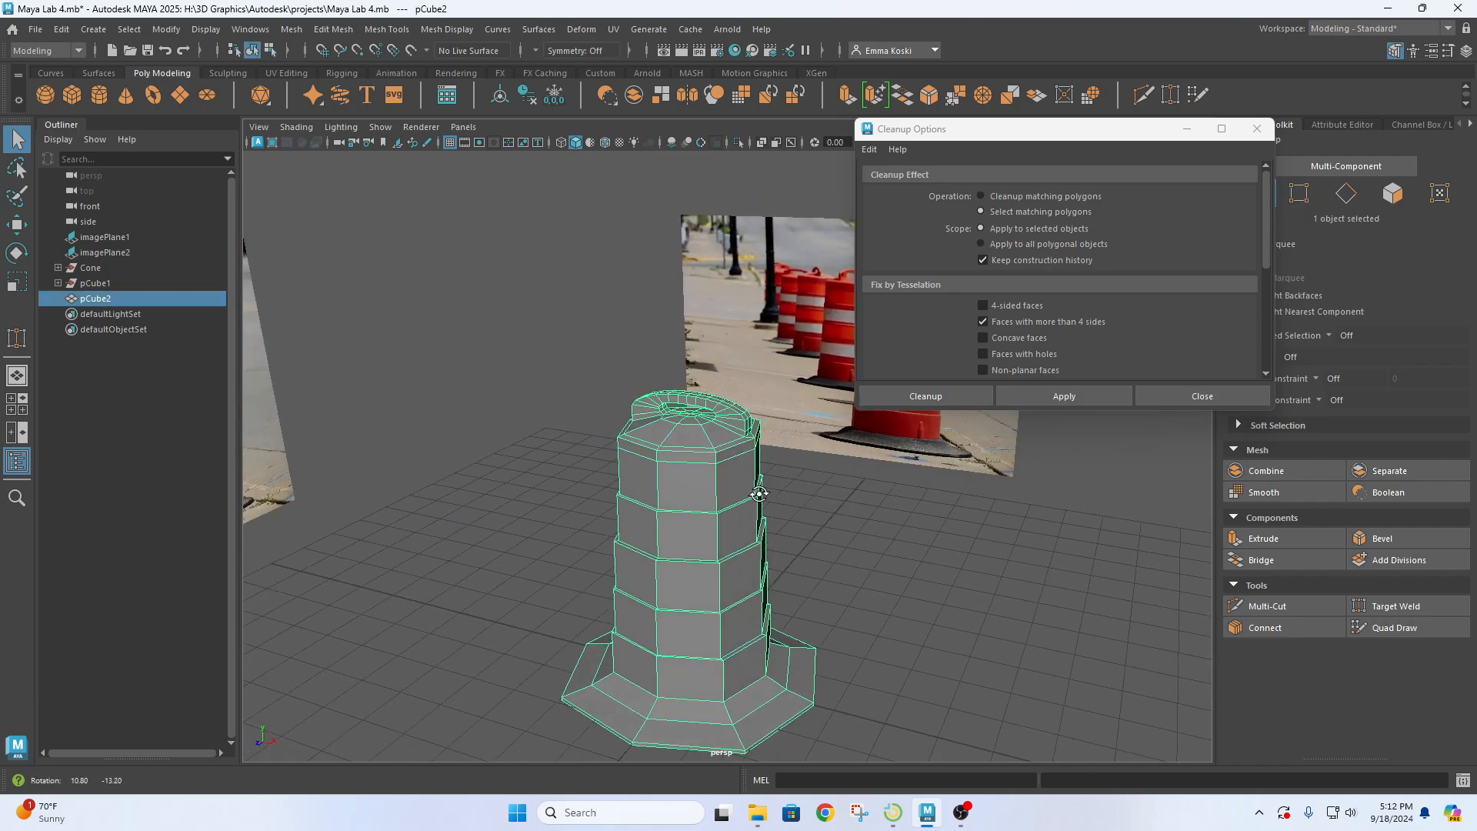
{"action": "left_click", "coordinate": [1108, 395]}
{"action": "left_click_drag", "start_coordinate": [898, 577], "coordinate": [681, 448], "text": "alt"}
{"action": "left_click", "coordinate": [681, 447]}
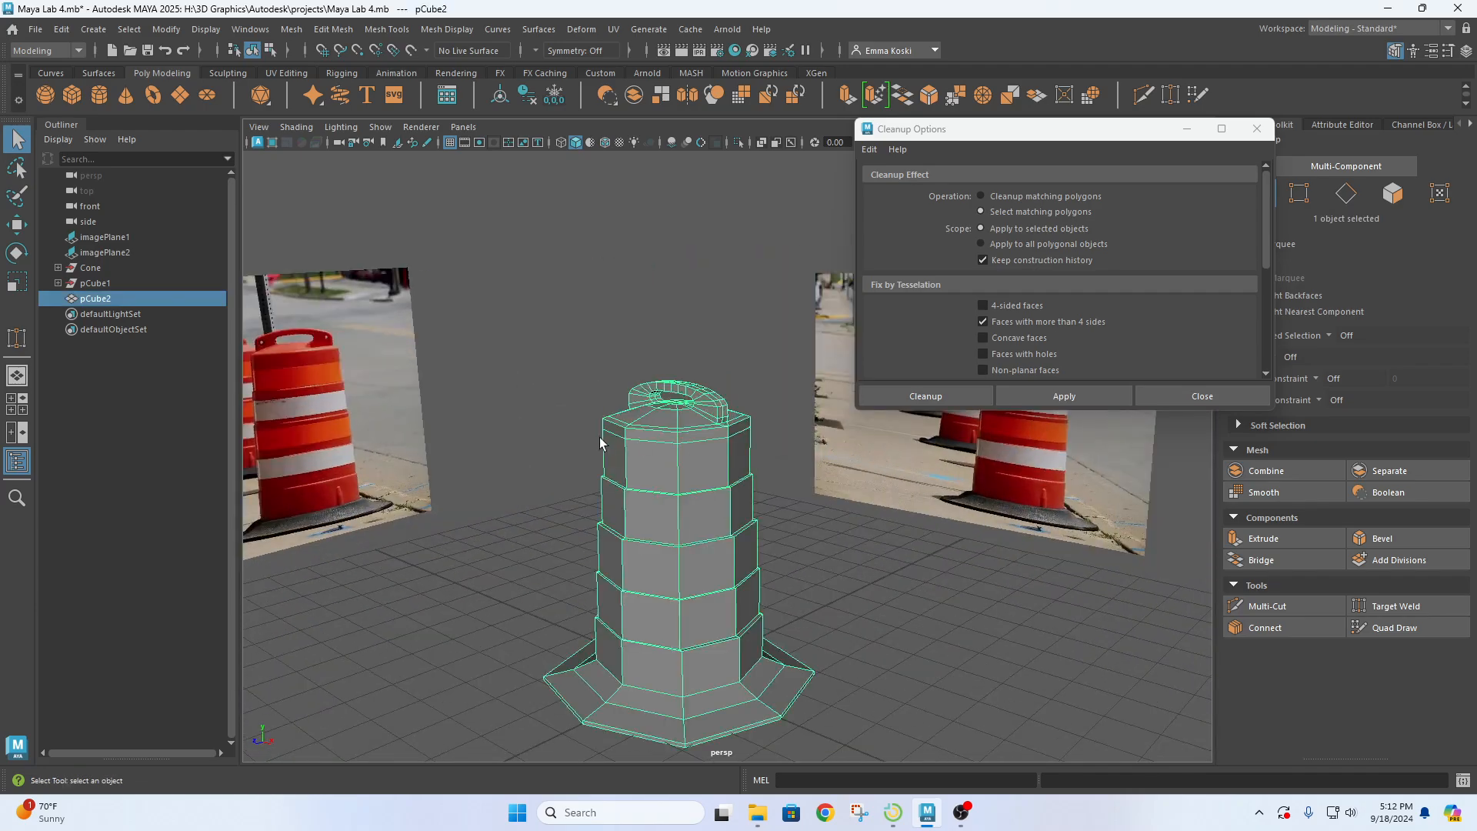
{"action": "left_click", "coordinate": [1085, 397]}
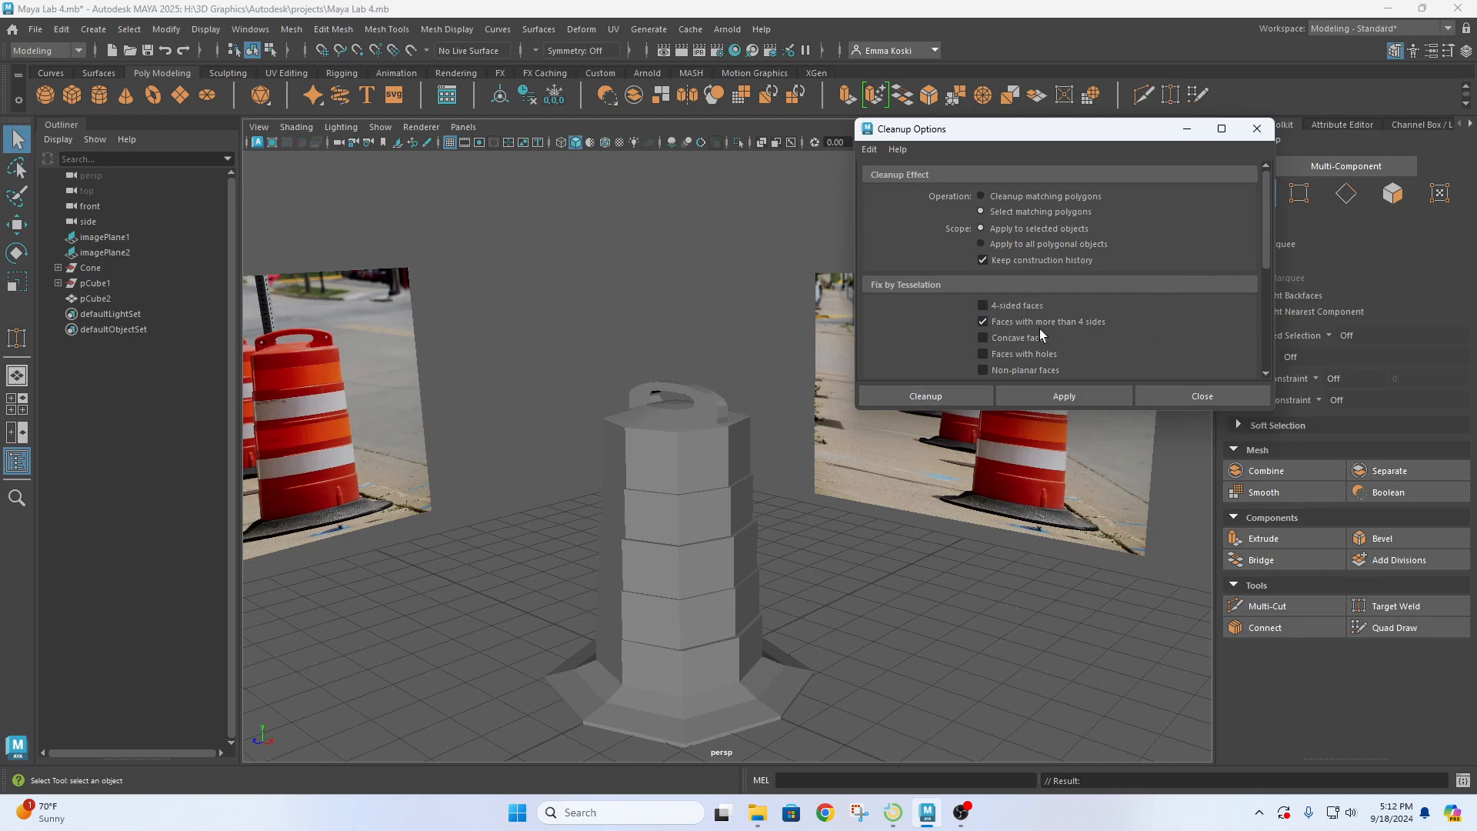
- Change the Cleanup criterion to 4-sided faces only, reselect the barrel and close the options without applying them
{"action": "left_click", "coordinate": [622, 452]}
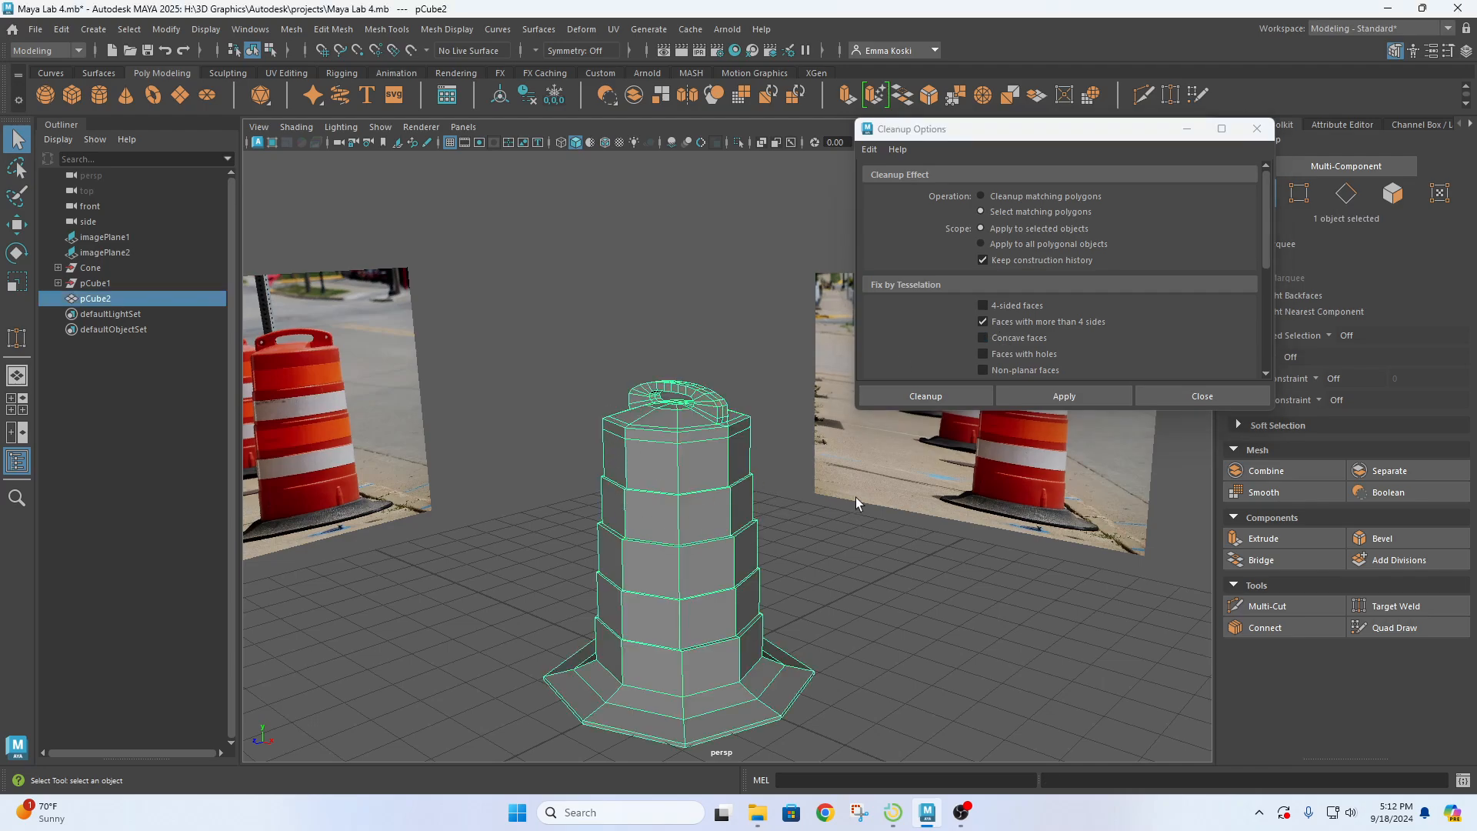
{"action": "left_click", "coordinate": [856, 497]}
{"action": "left_click_drag", "start_coordinate": [668, 509], "coordinate": [712, 501], "text": "alt"}
{"action": "left_click", "coordinate": [700, 470]}
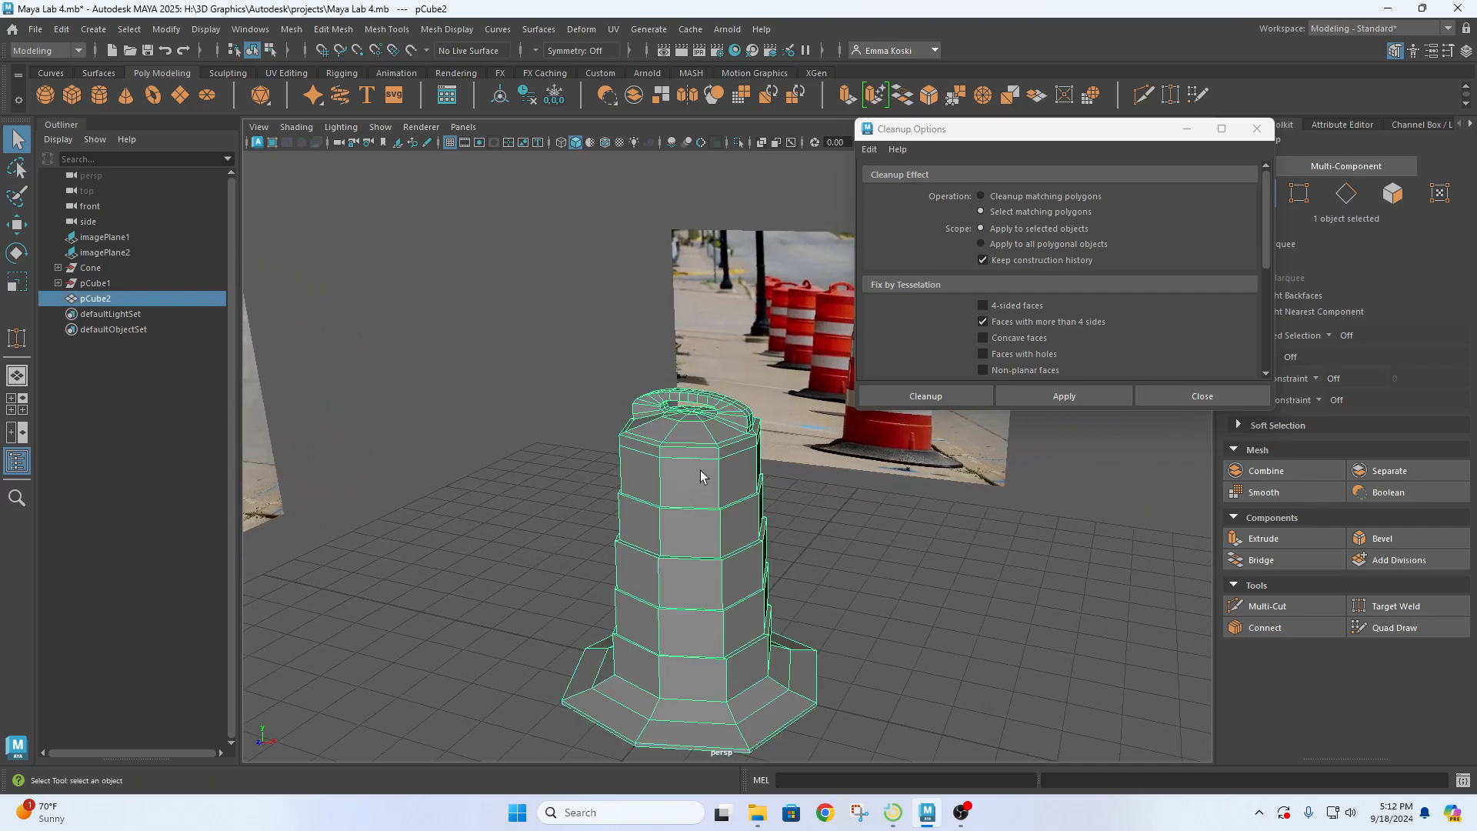
{"action": "left_click", "coordinate": [1013, 496]}
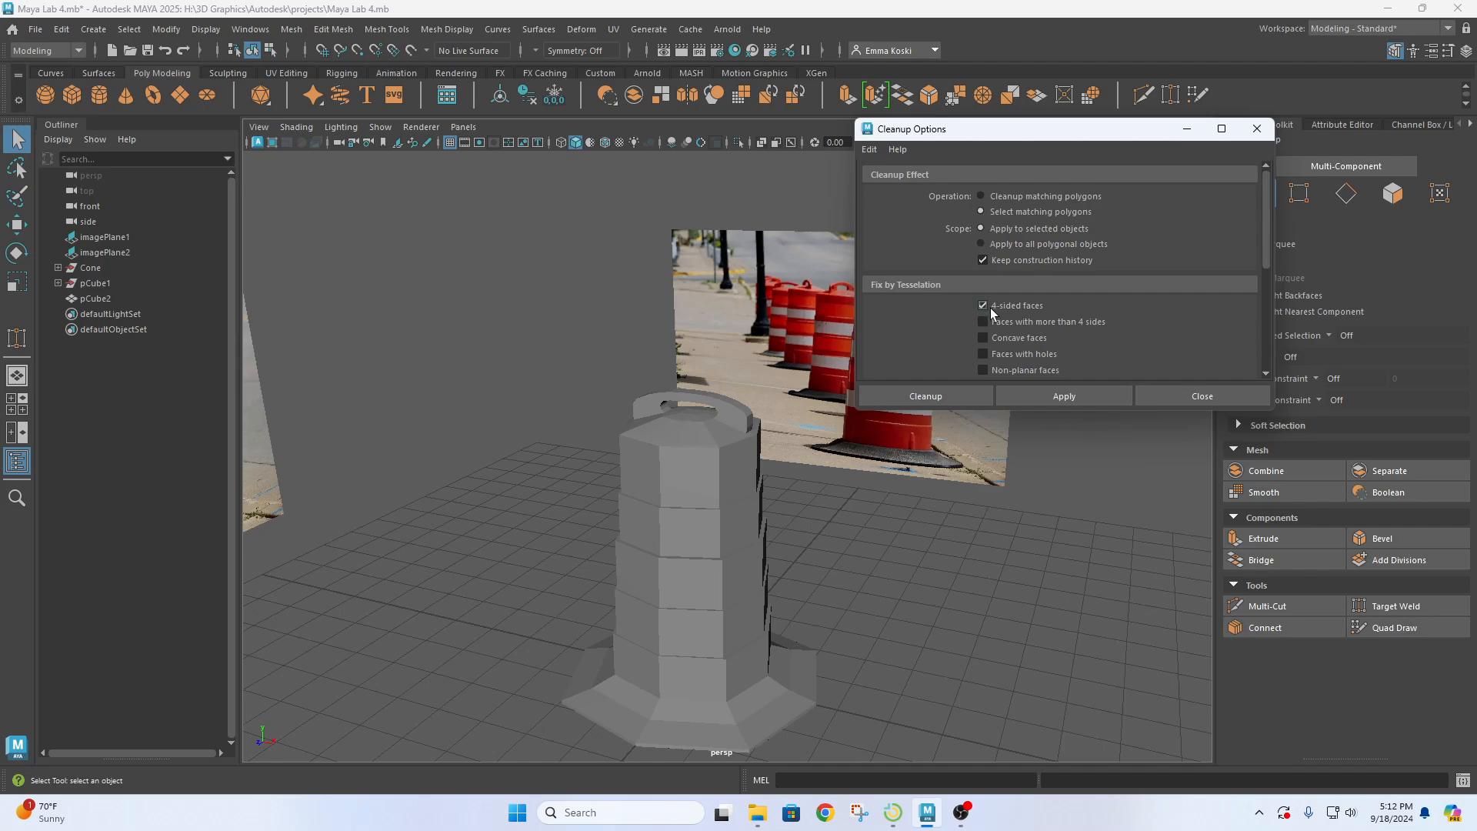
{"action": "left_click", "coordinate": [659, 452]}
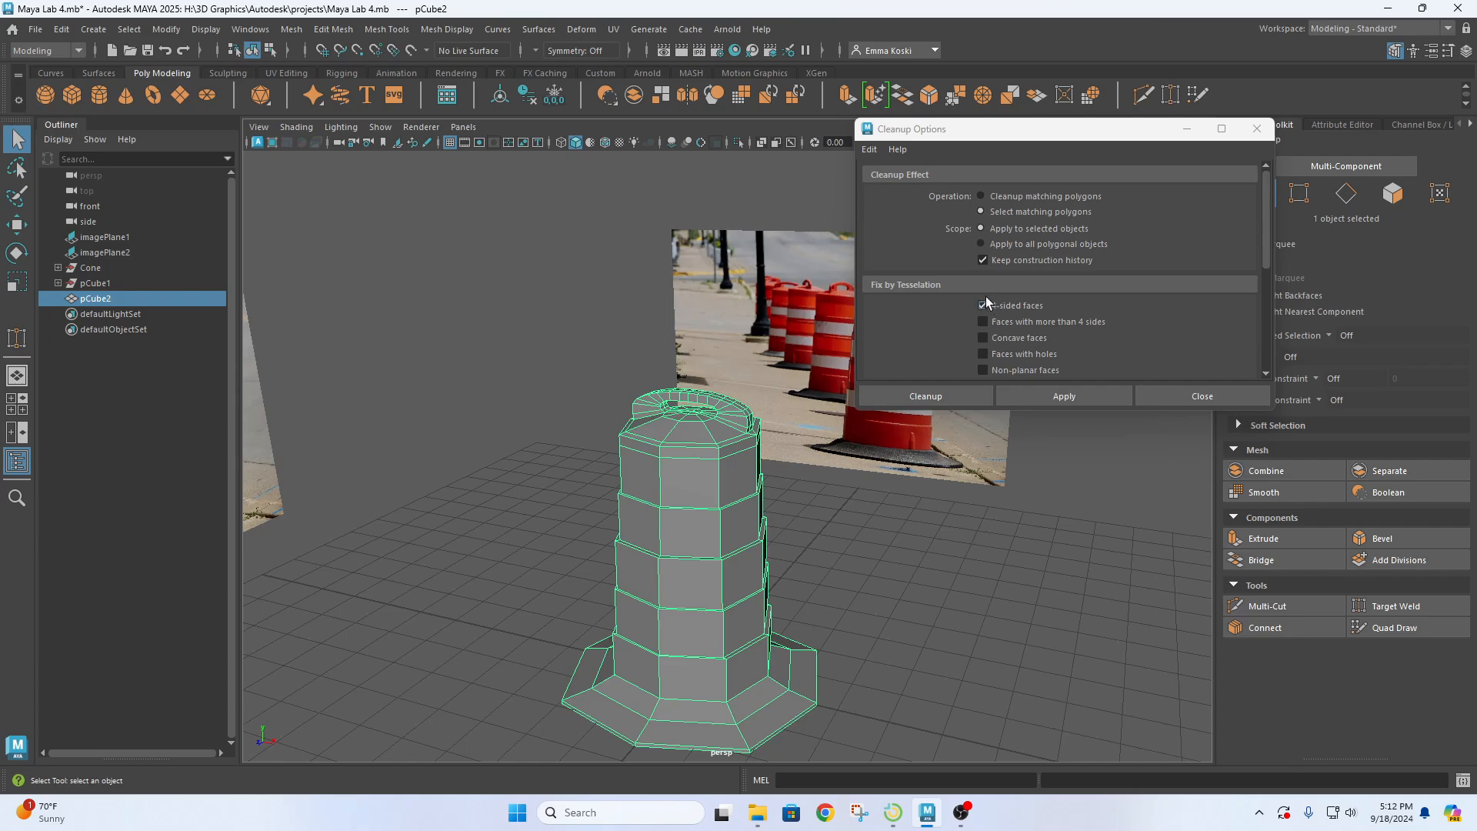
{"action": "left_click", "coordinate": [1220, 400]}
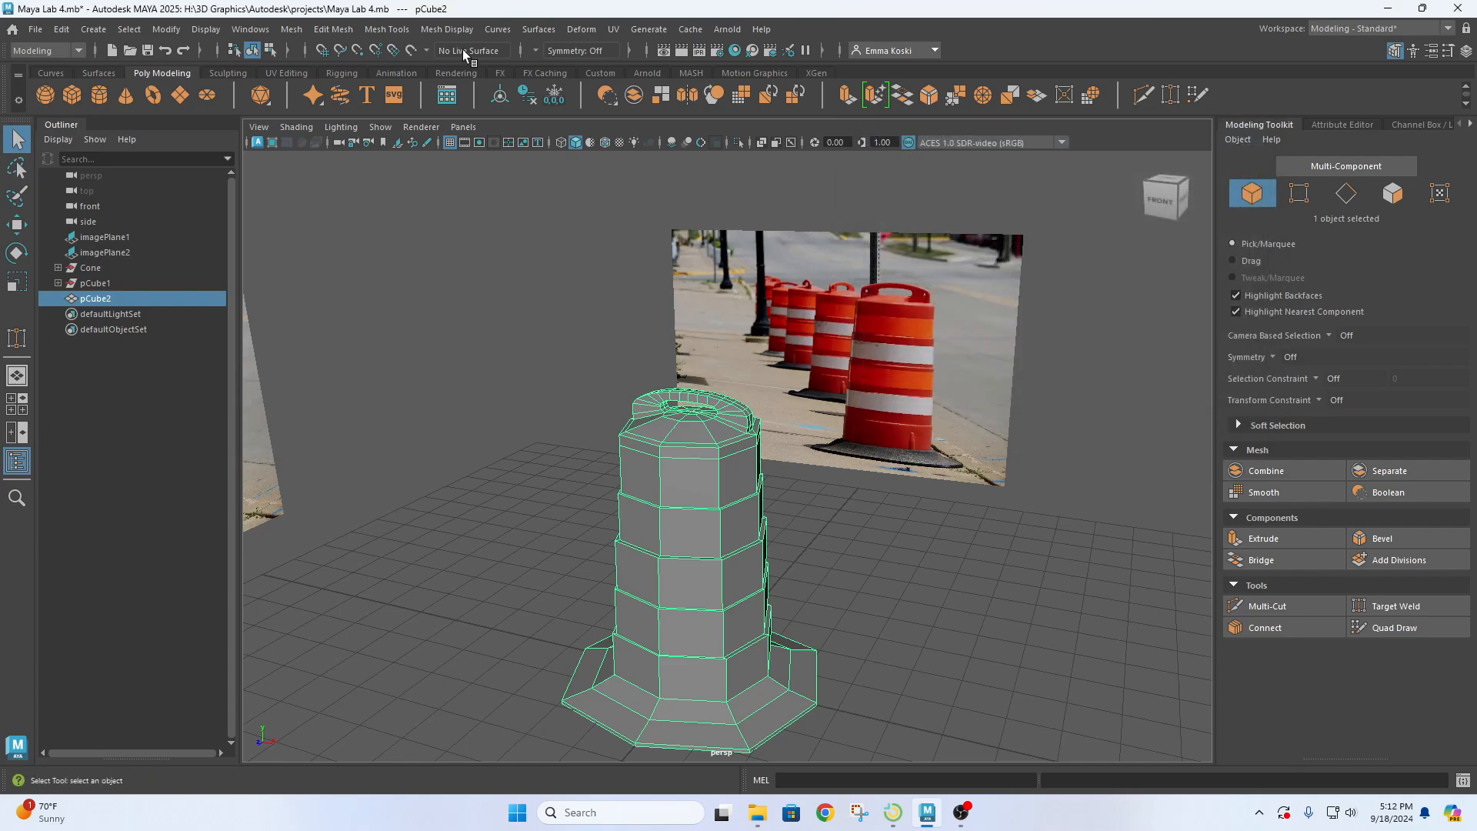
- Reopen the Cleanup options and apply the check for faces with more than 4 sides to the selected barrel
{"action": "left_click", "coordinate": [292, 30]}
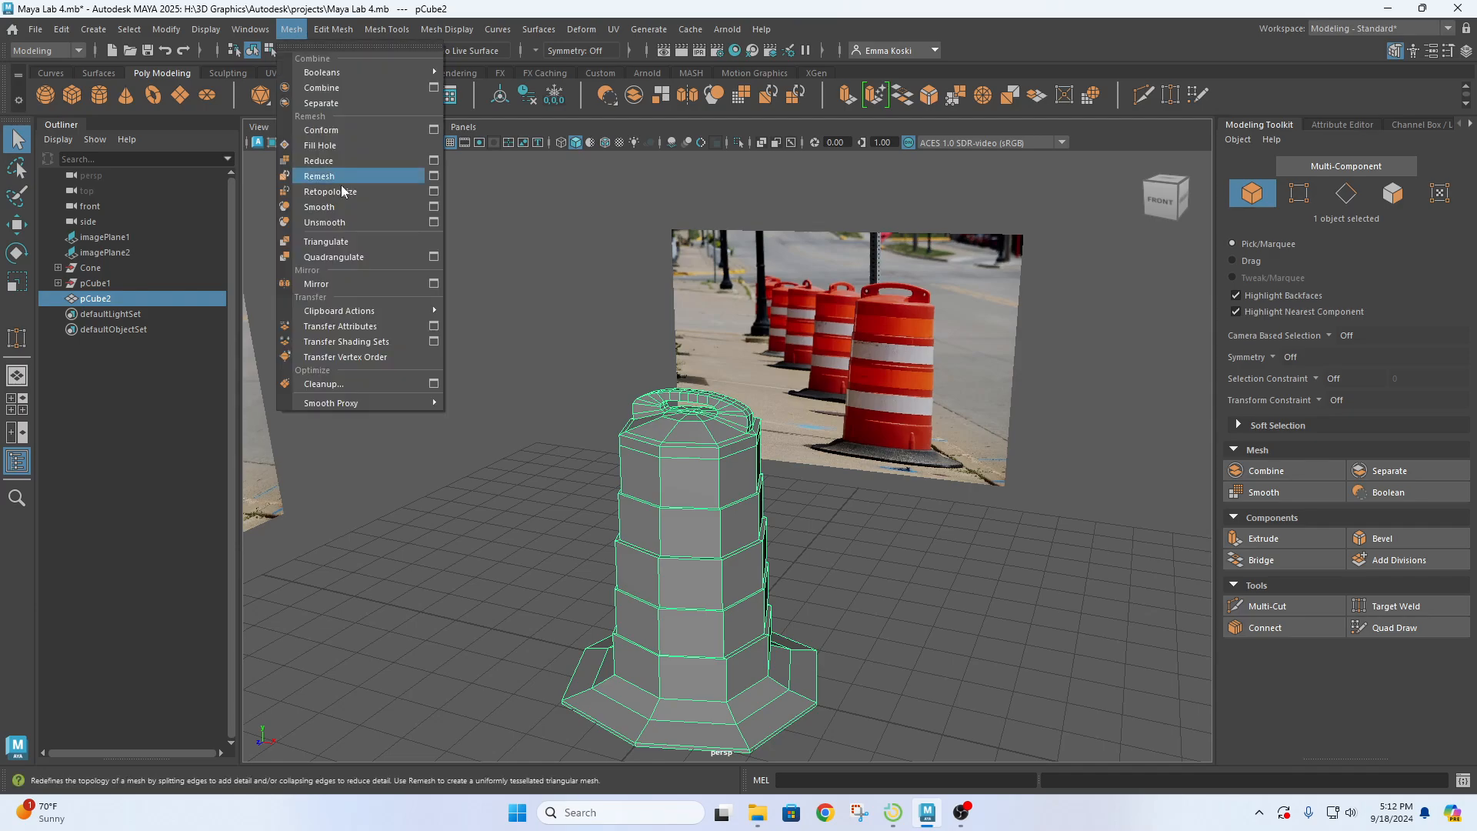
{"action": "left_click", "coordinate": [434, 383]}
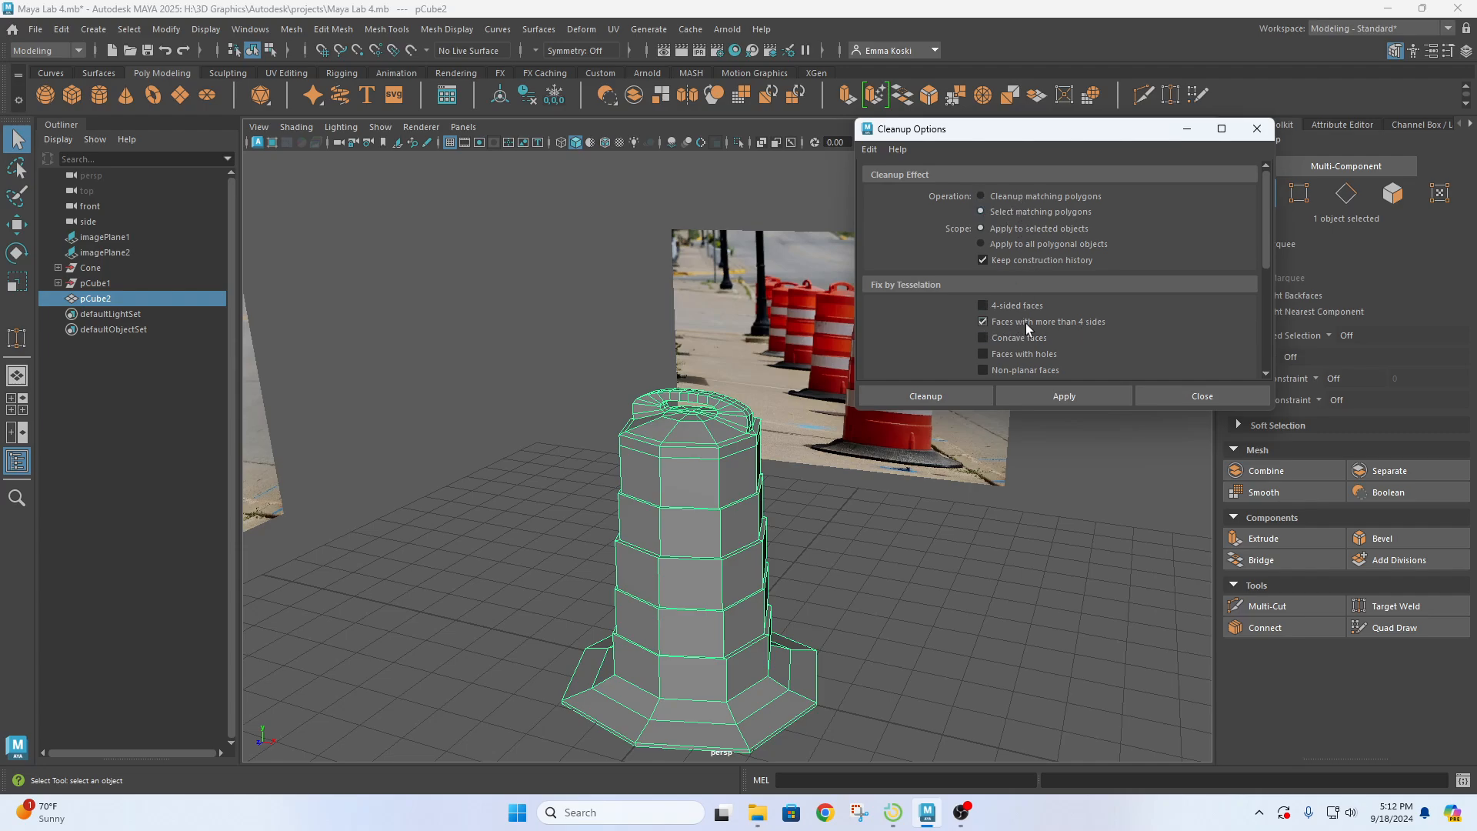
{"action": "scroll", "coordinate": [1101, 331], "scroll_direction": "down", "scroll_amount": 5}
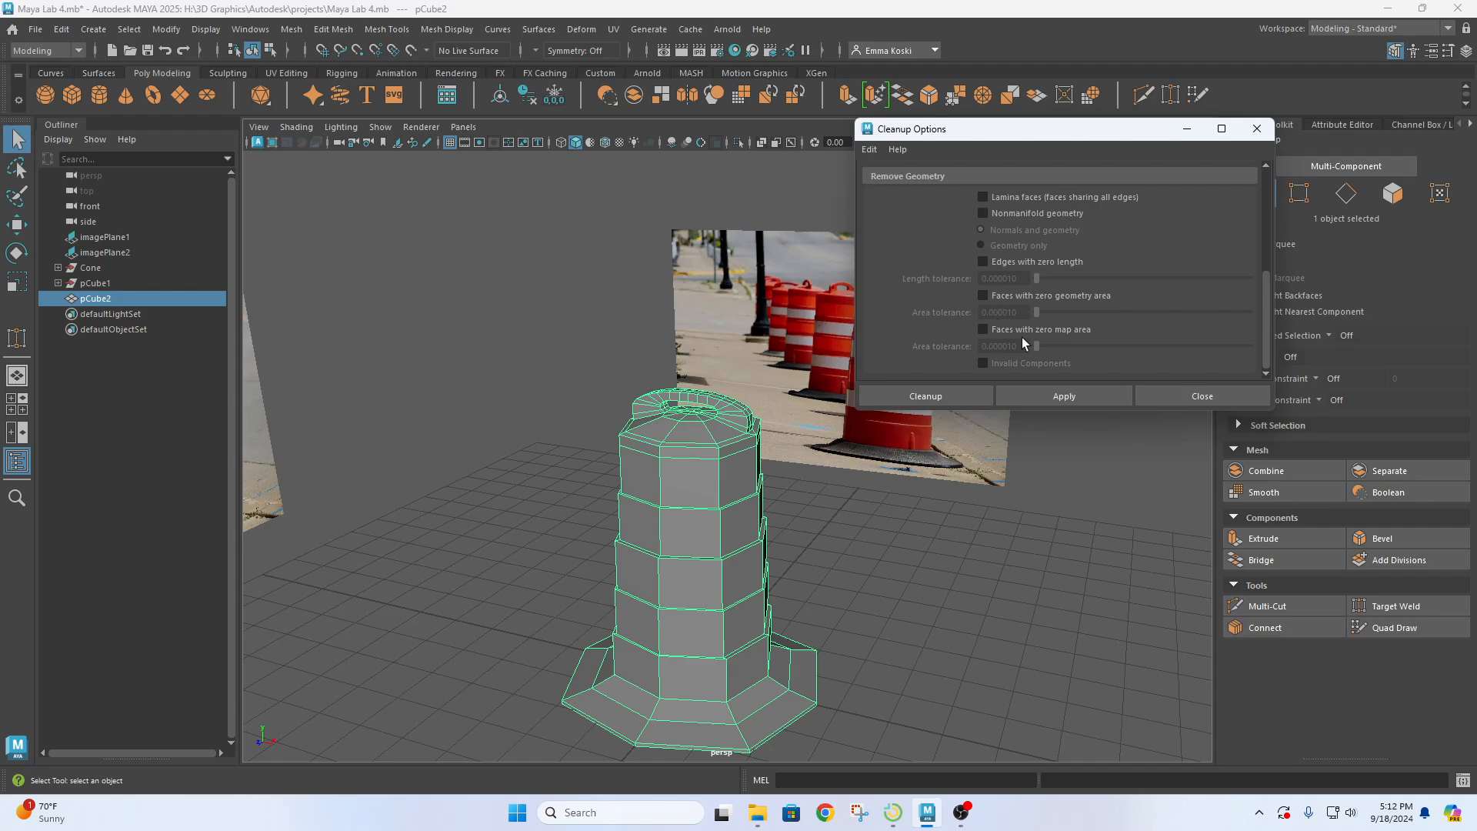
{"action": "scroll", "coordinate": [1047, 292], "scroll_direction": "up", "scroll_amount": 5}
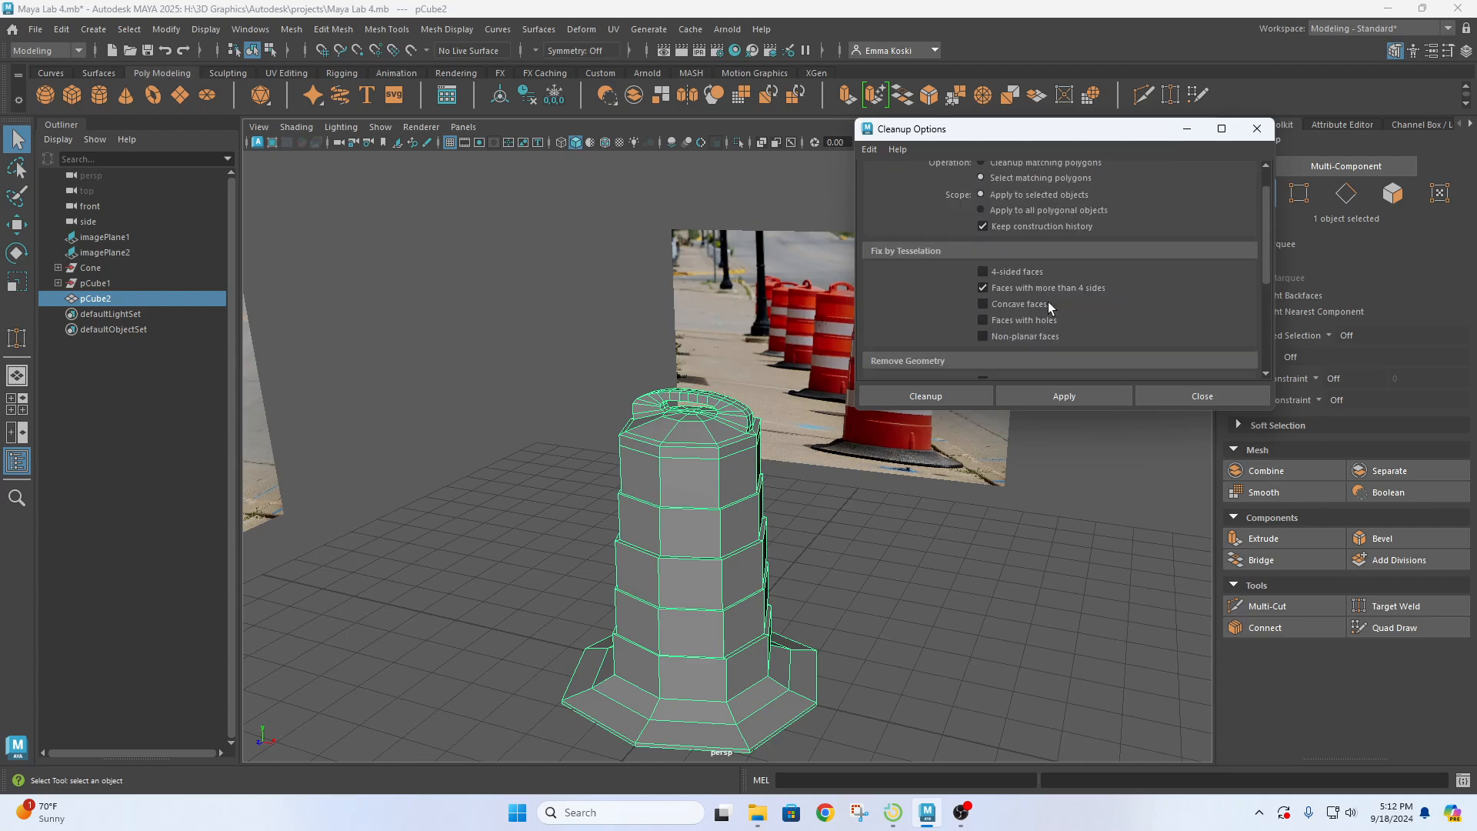
{"action": "left_click", "coordinate": [1064, 396]}
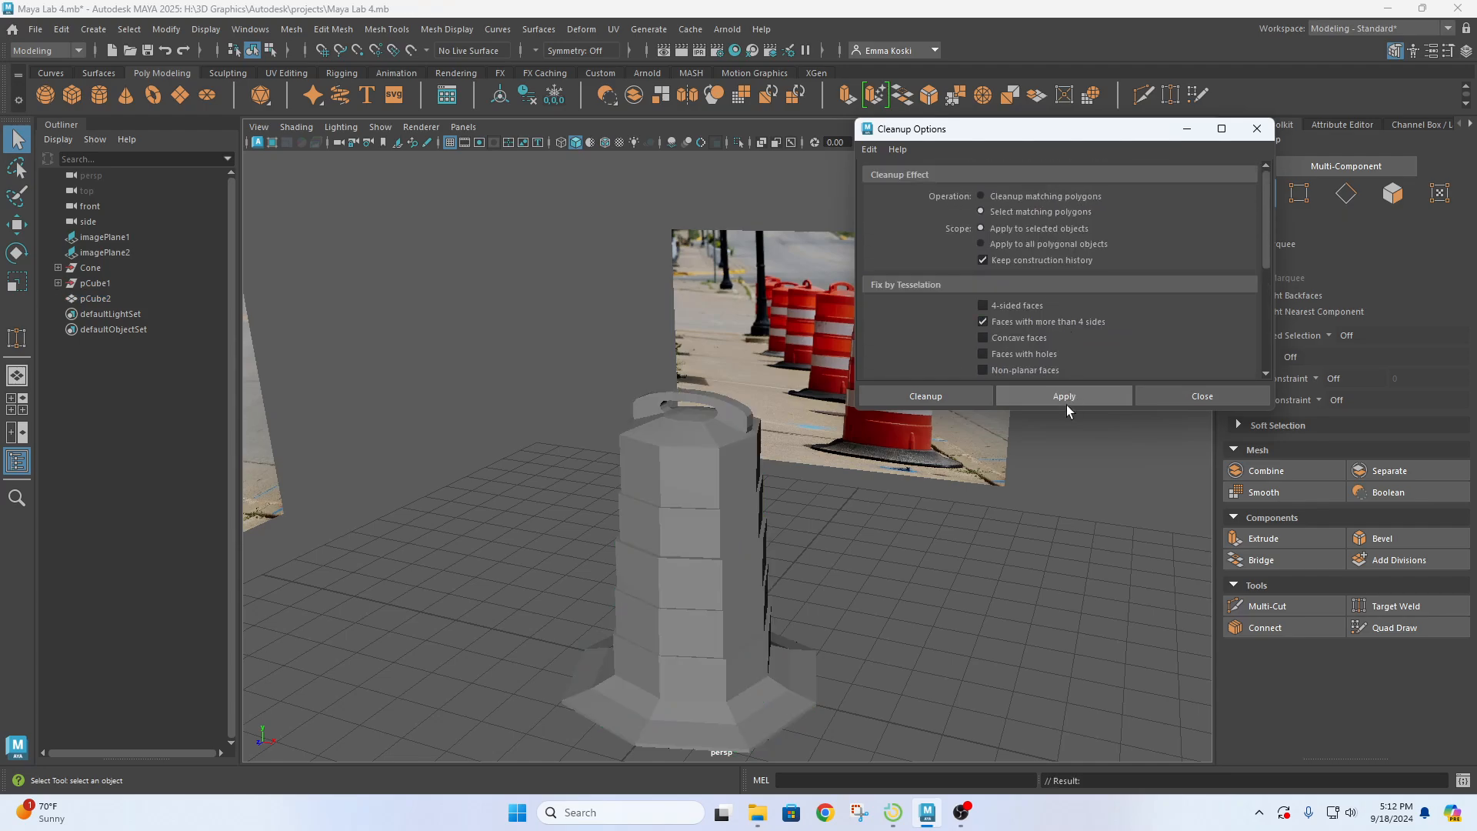
- Run Cleanup on the barrel for 4-sided faces only and examine the selected faces in wireframe display
{"action": "left_click", "coordinate": [982, 306]}
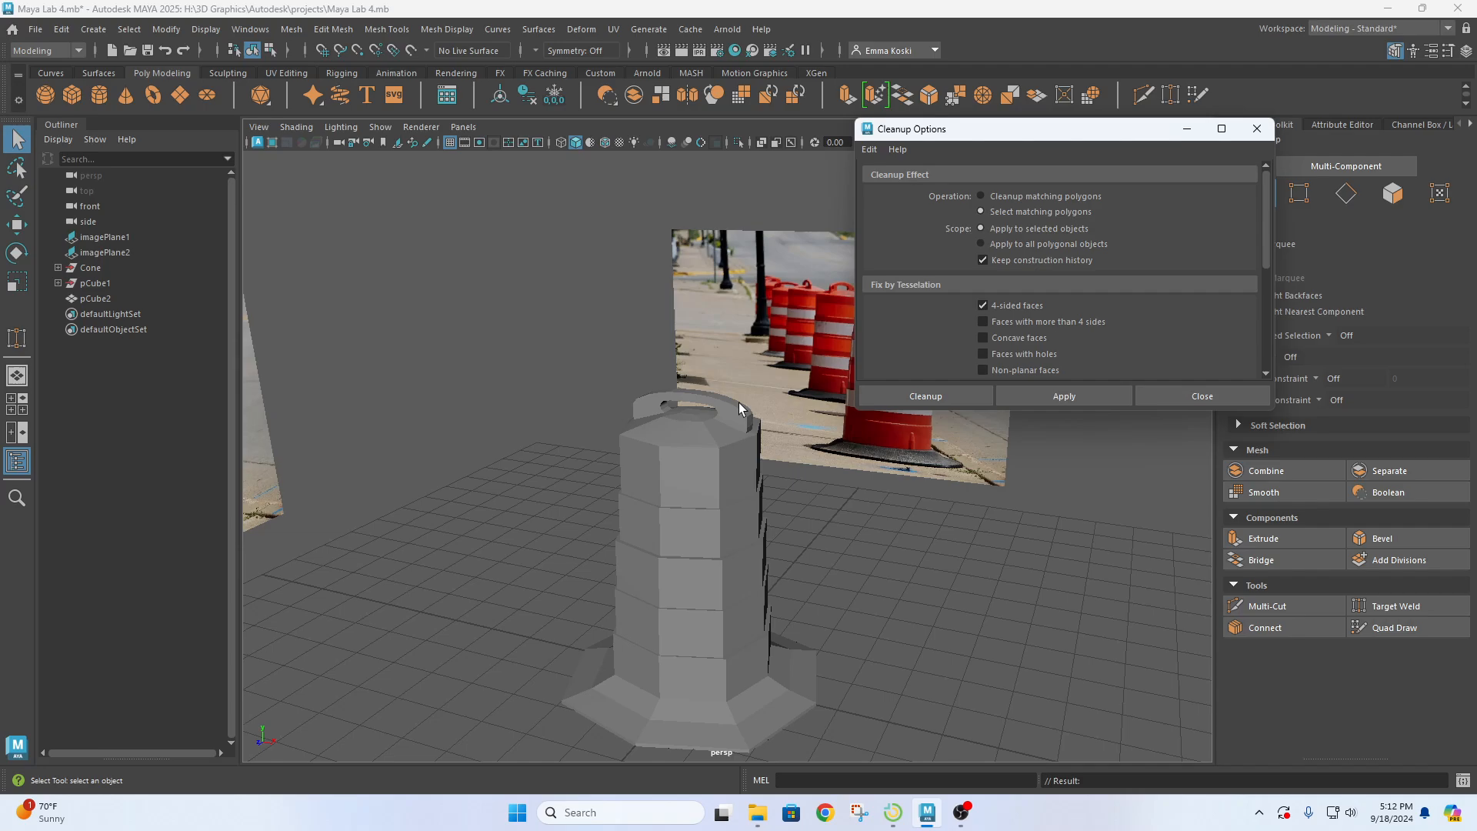
{"action": "left_click", "coordinate": [701, 442]}
{"action": "left_click", "coordinate": [1075, 396]}
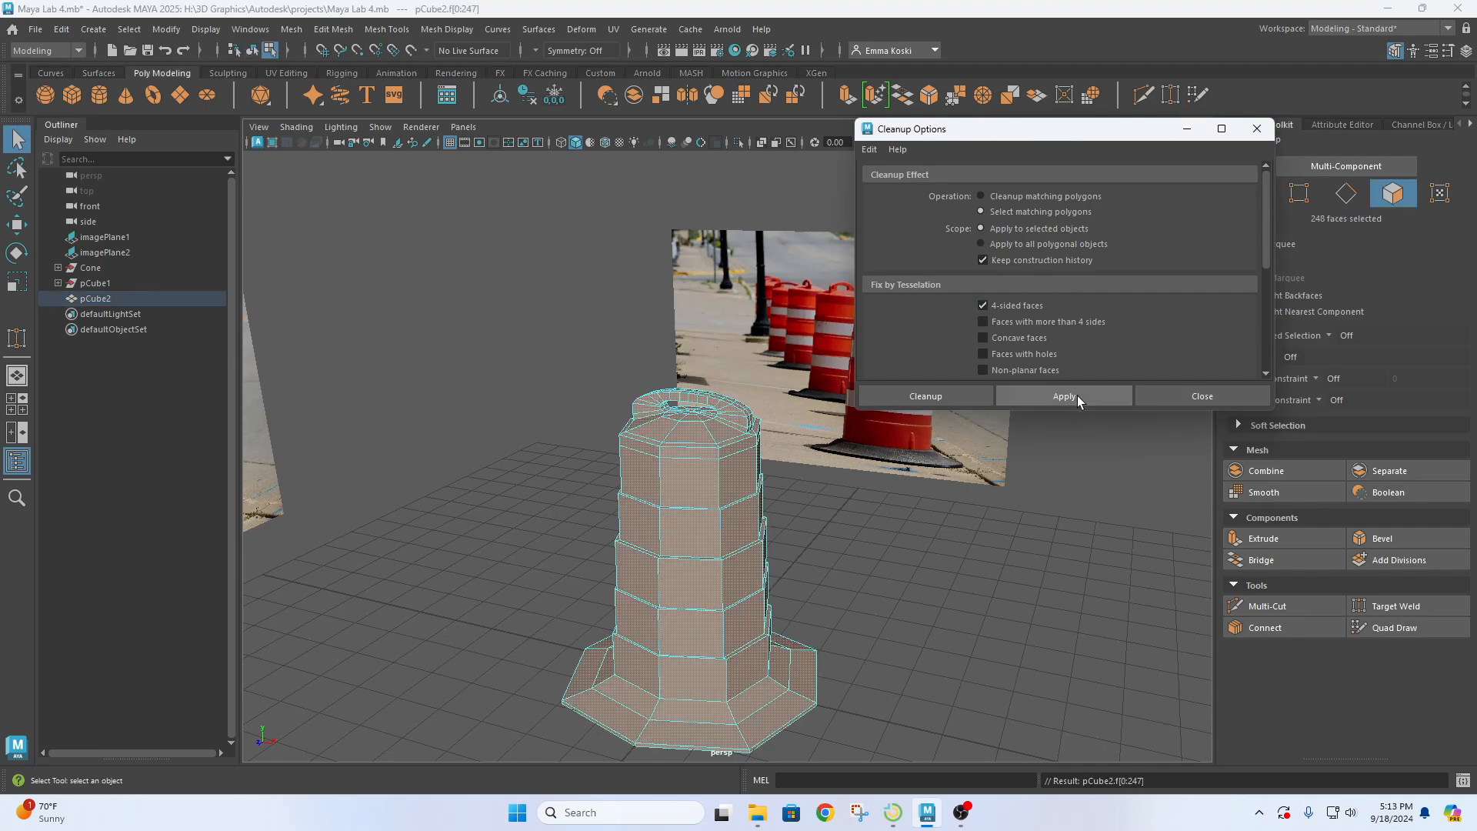
{"action": "key", "text": "4"}
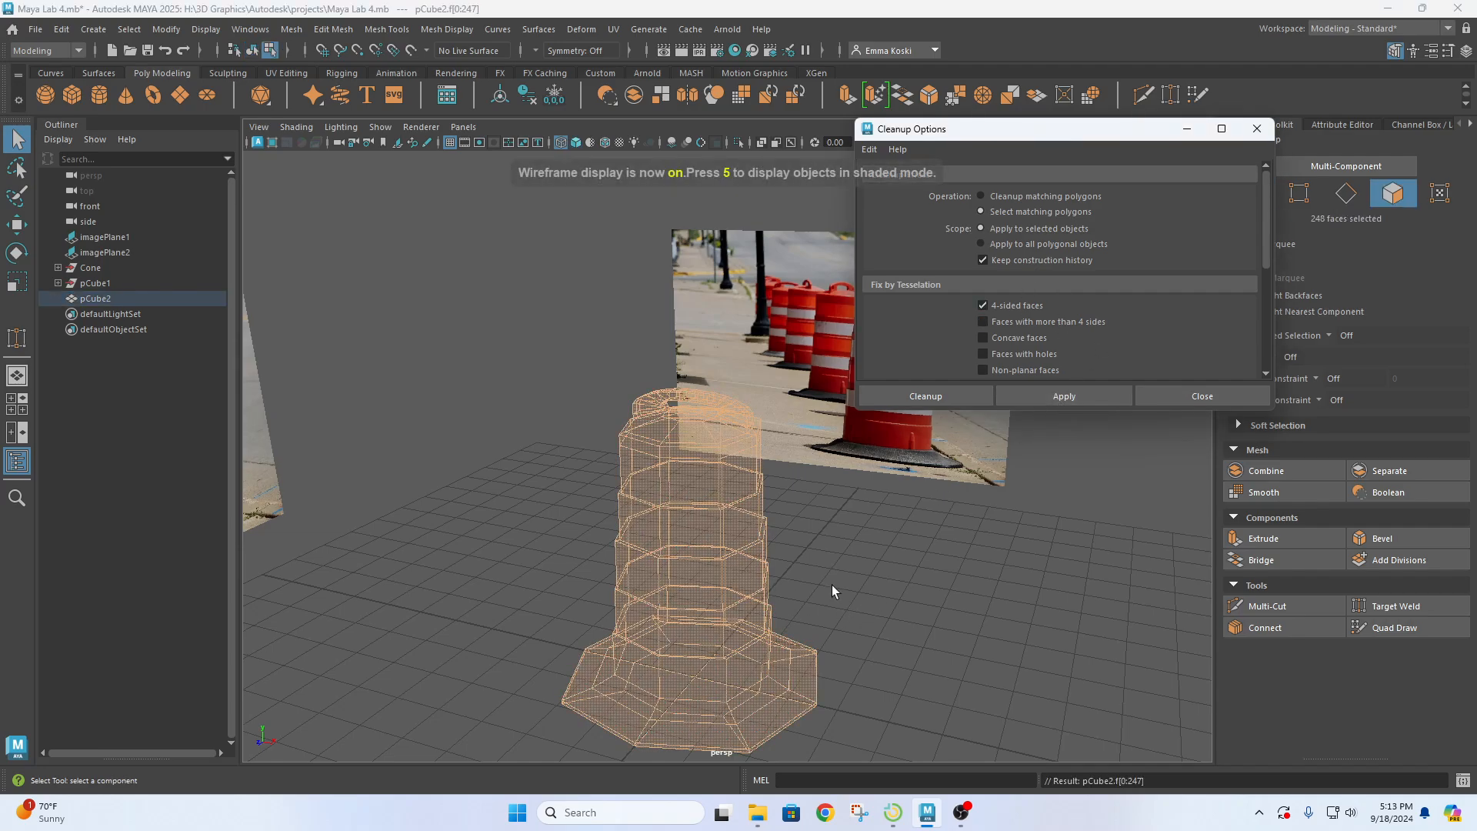
{"action": "left_click_drag", "start_coordinate": [952, 599], "coordinate": [627, 369], "text": "alt"}
- Close the Cleanup options and return the barrel to object mode with shaded display
{"action": "right_click_drag", "start_coordinate": [625, 363], "coordinate": [701, 330]}
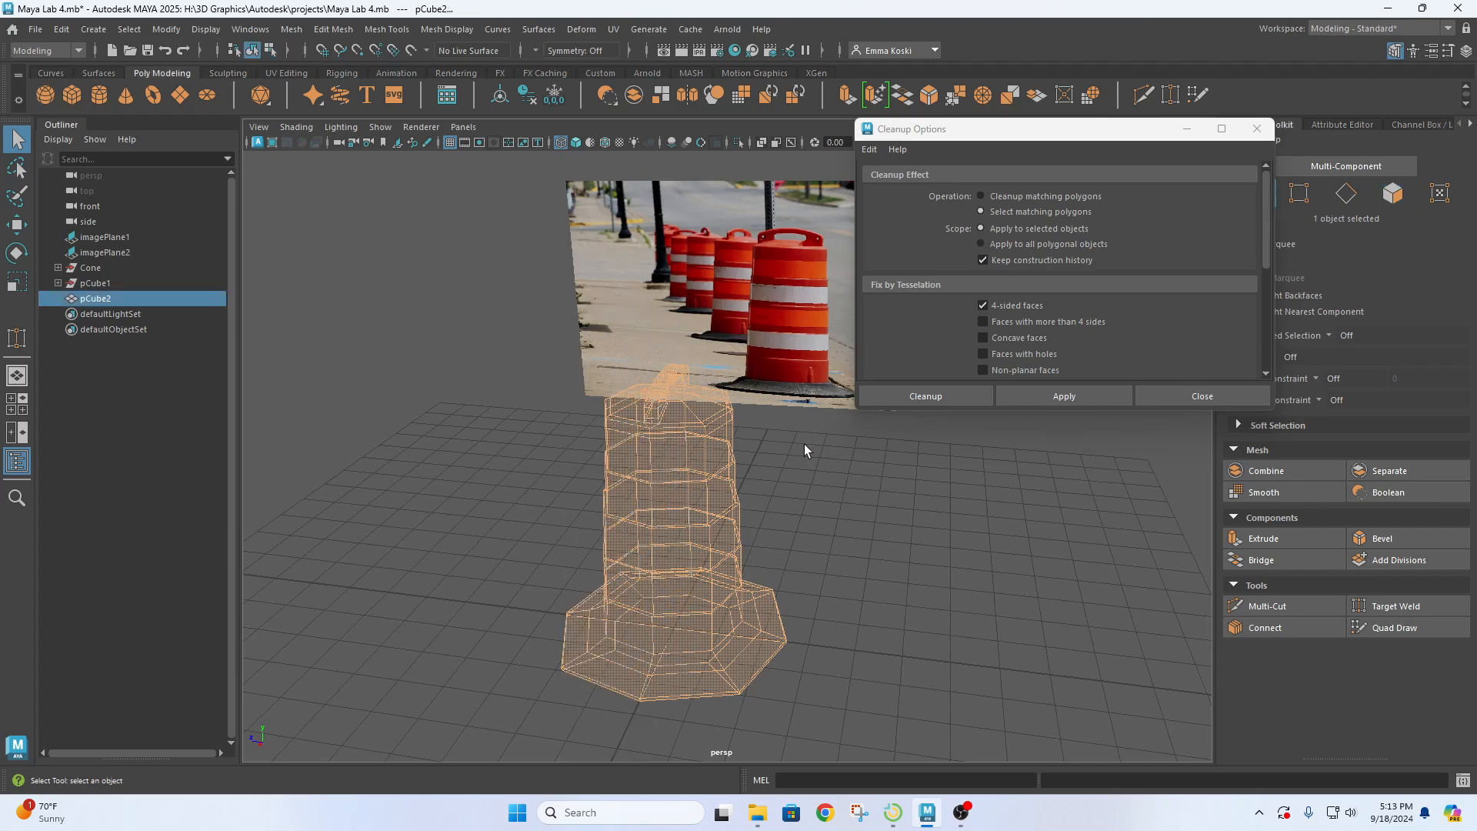
{"action": "left_click_drag", "start_coordinate": [801, 450], "coordinate": [731, 460], "text": "alt"}
{"action": "left_click", "coordinate": [1206, 395]}
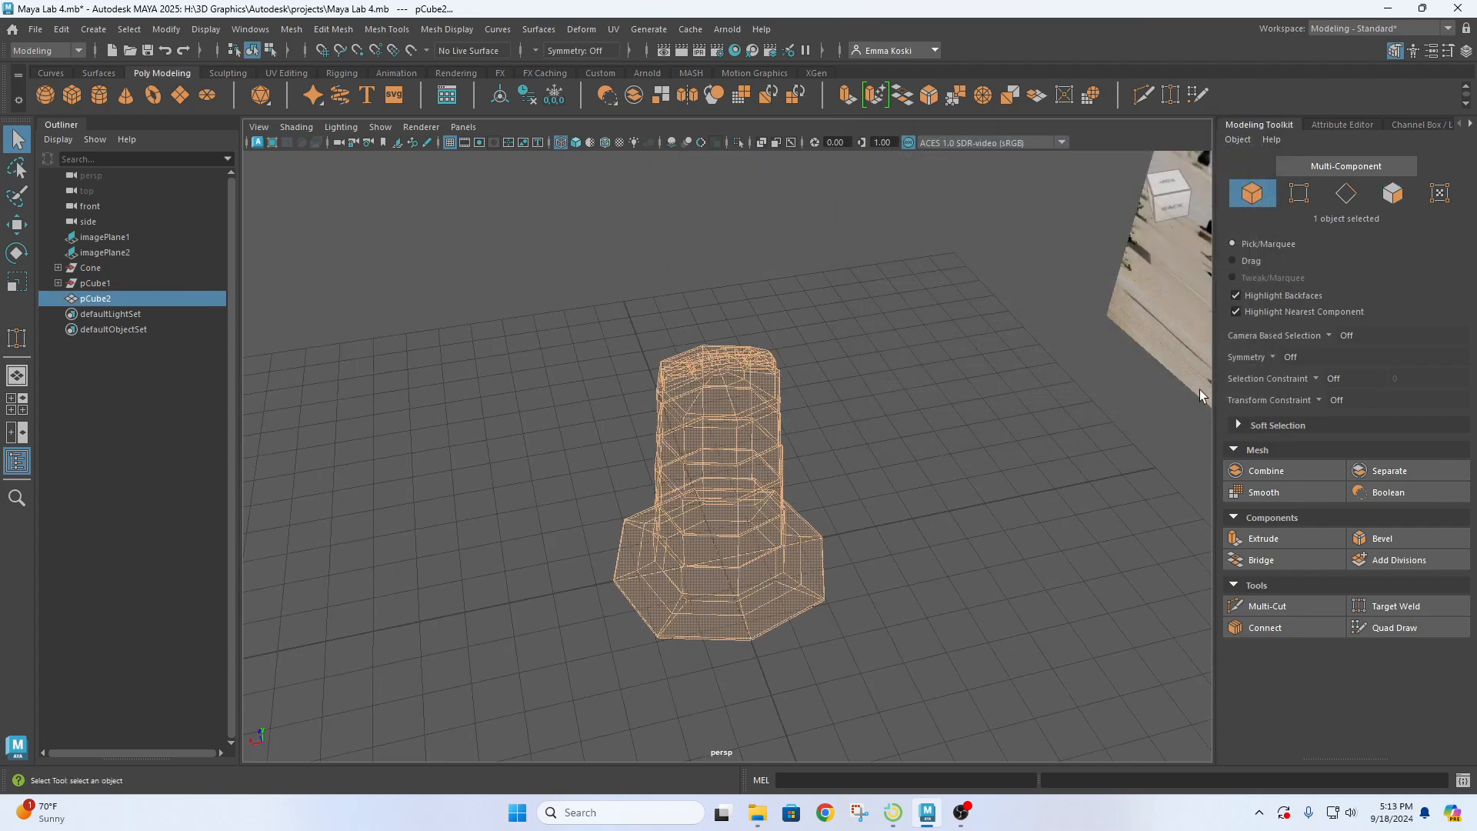
{"action": "left_click", "coordinate": [935, 385]}
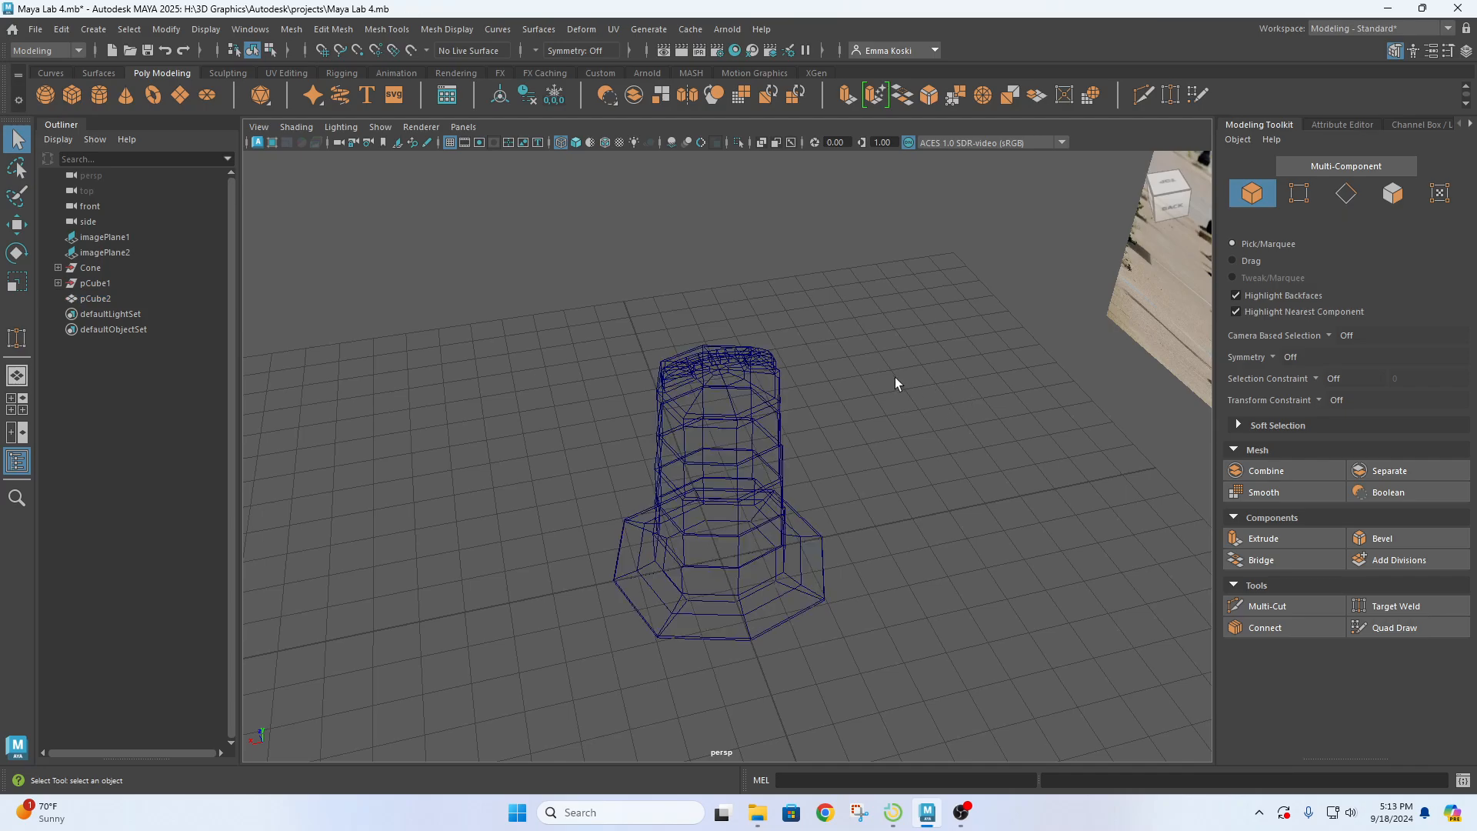
{"action": "key", "text": "5"}
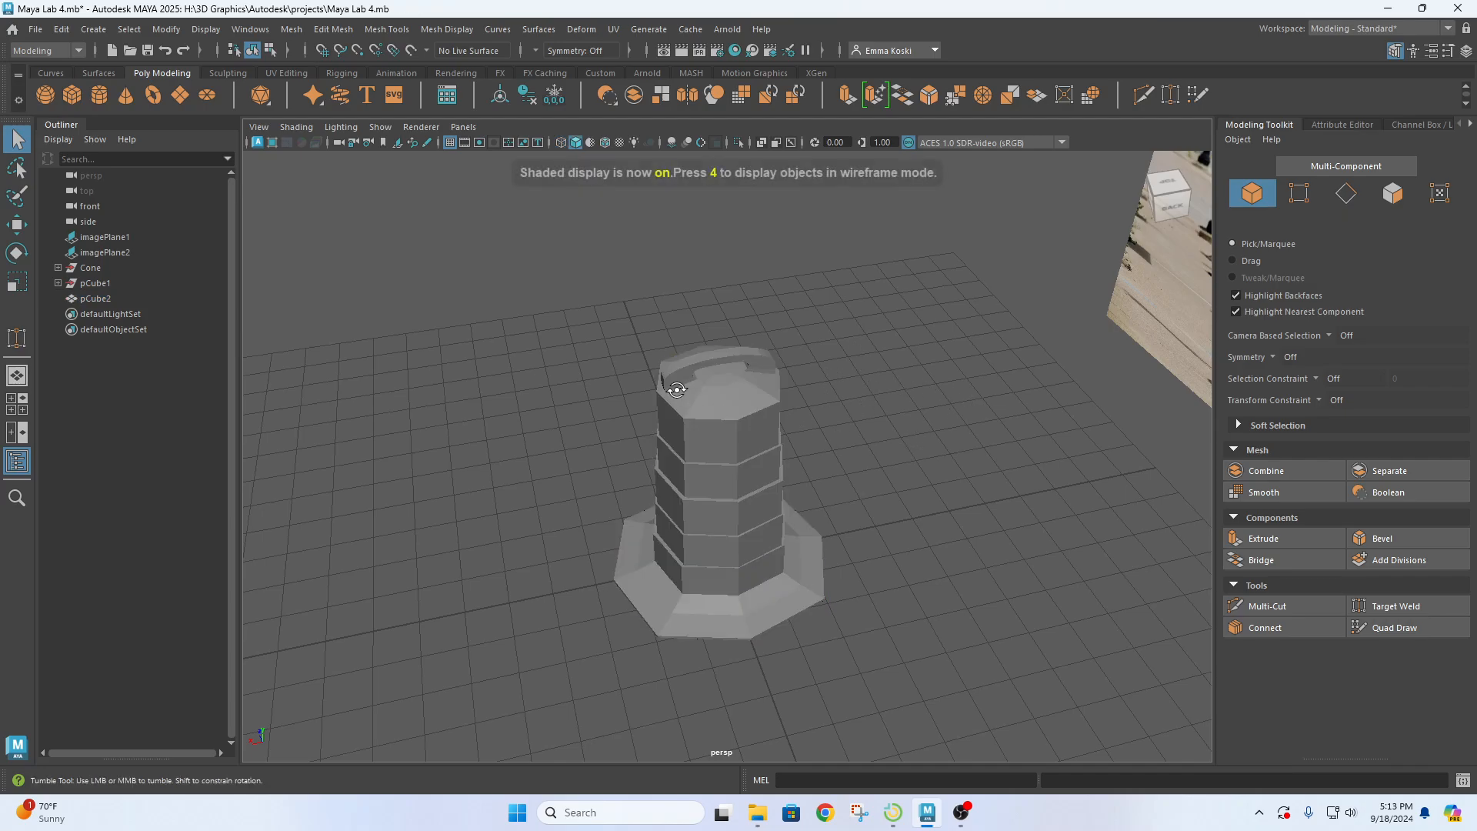
{"action": "left_click_drag", "start_coordinate": [676, 390], "coordinate": [976, 397], "text": "alt"}
- Select the cleaned-up barrel and duplicate it in place
{"action": "left_click", "coordinate": [725, 432]}
{"action": "scroll", "coordinate": [739, 454], "scroll_direction": "down", "scroll_amount": 5}
{"action": "left_click_drag", "start_coordinate": [783, 507], "coordinate": [887, 509], "text": "alt"}
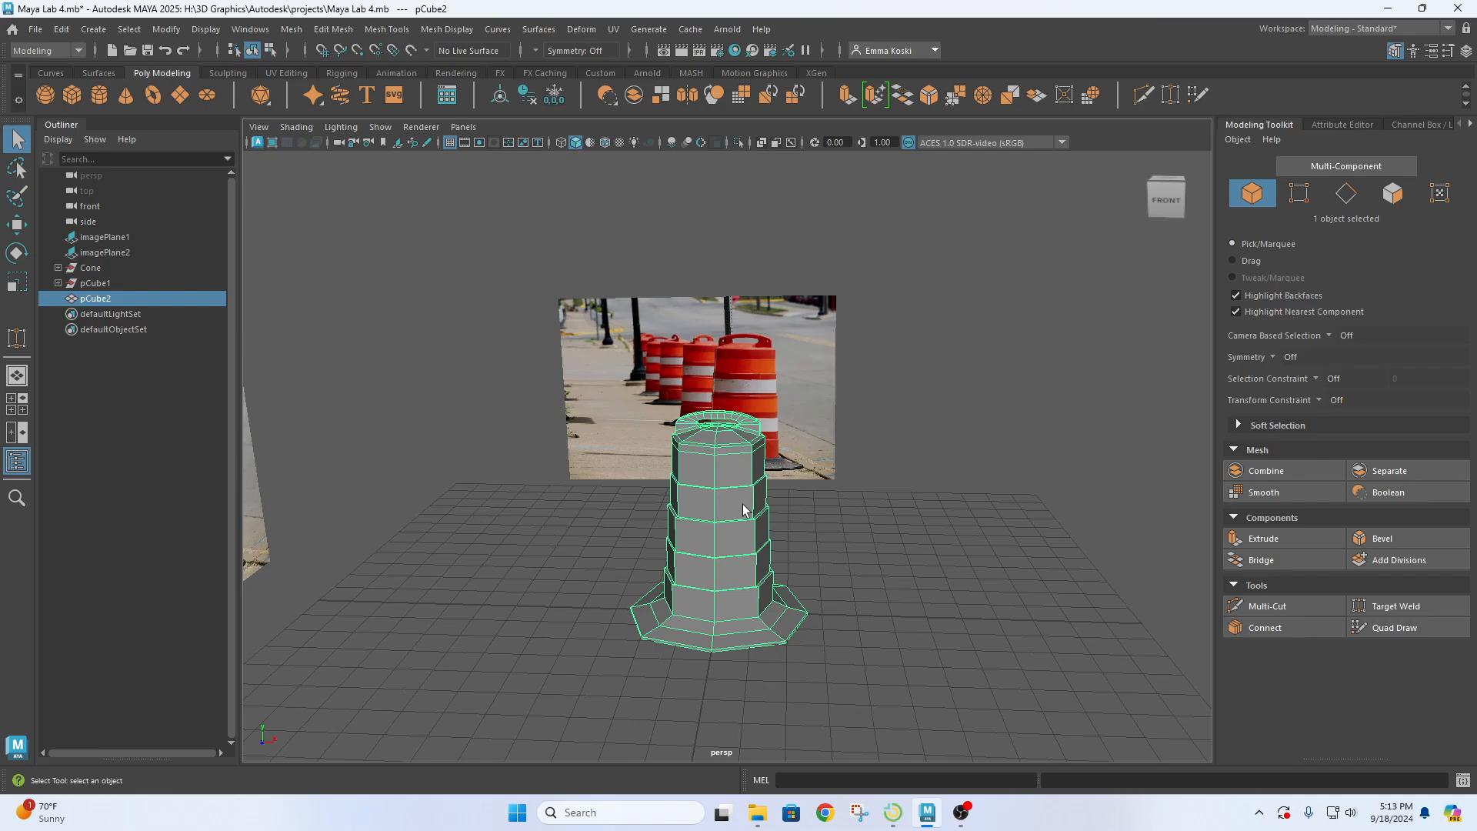
{"action": "key", "text": "ctrl+d"}
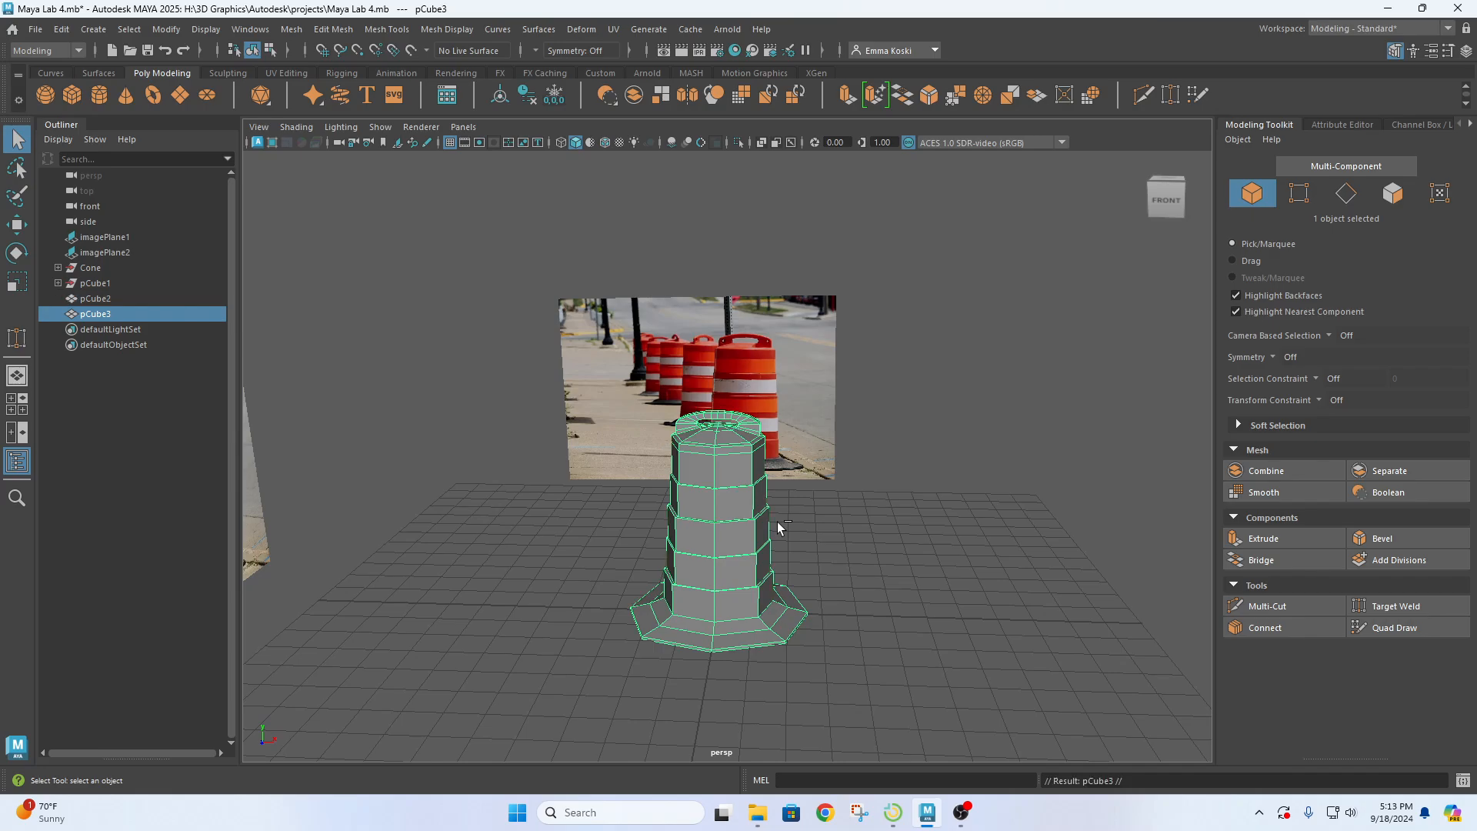
- Rename the duplicated barrel mesh pCube3 to Construction_Cone
{"action": "left_click", "coordinate": [114, 298]}
{"action": "left_click", "coordinate": [107, 315]}
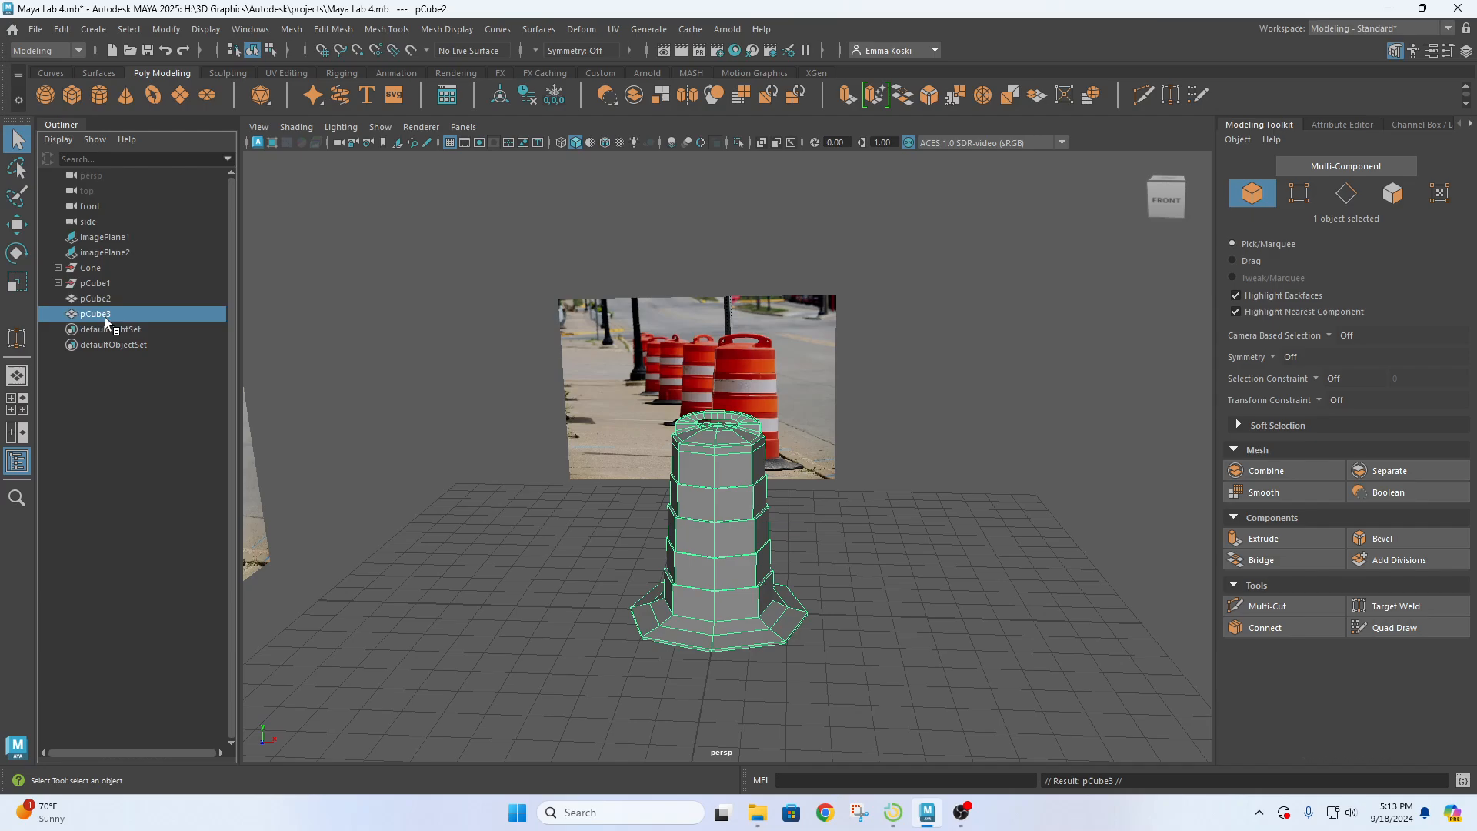
{"action": "double_click", "coordinate": [105, 317]}
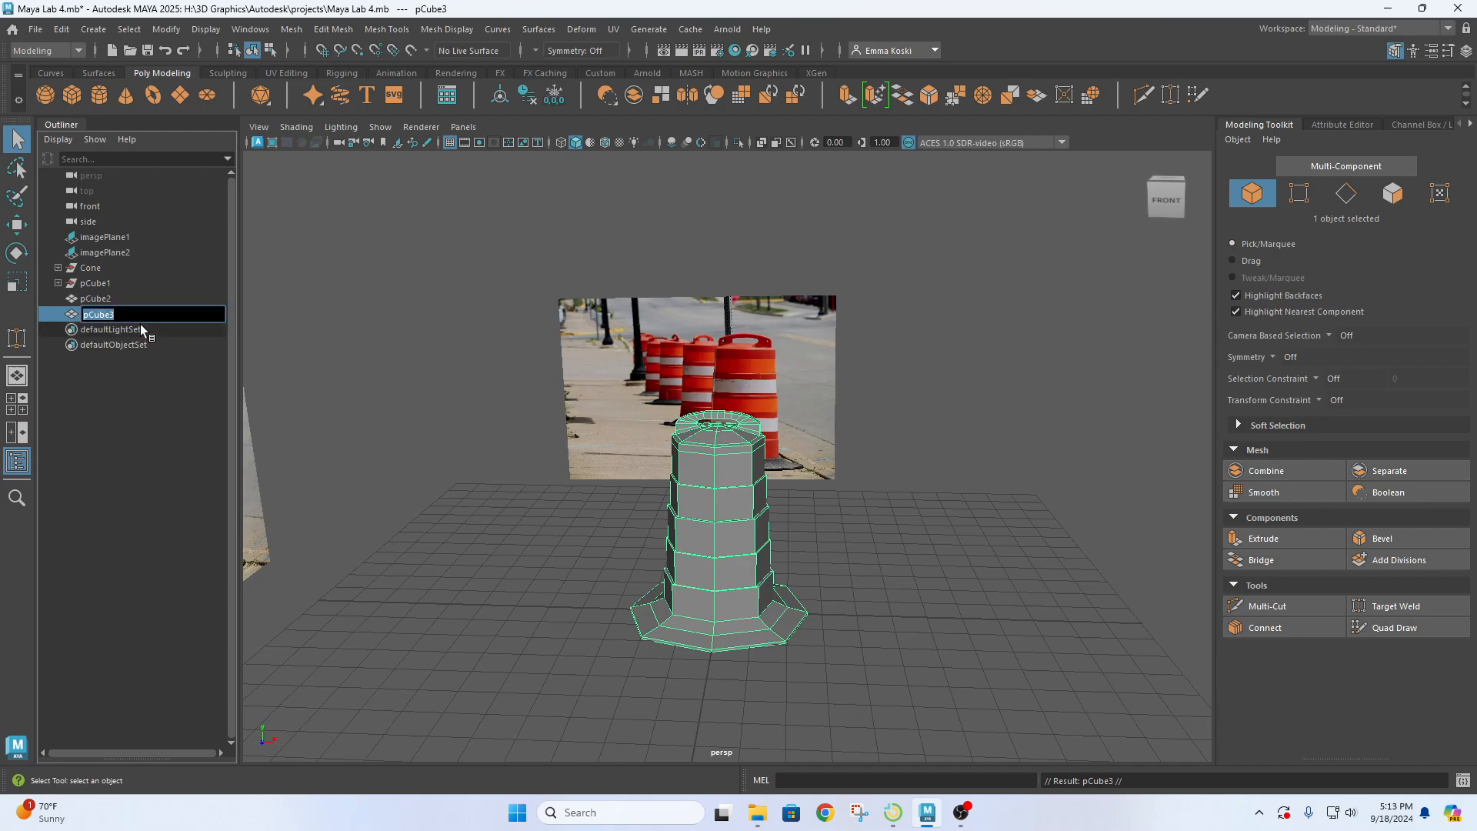
{"action": "type", "text": "construction Cone"}
{"action": "key", "text": "Return"}
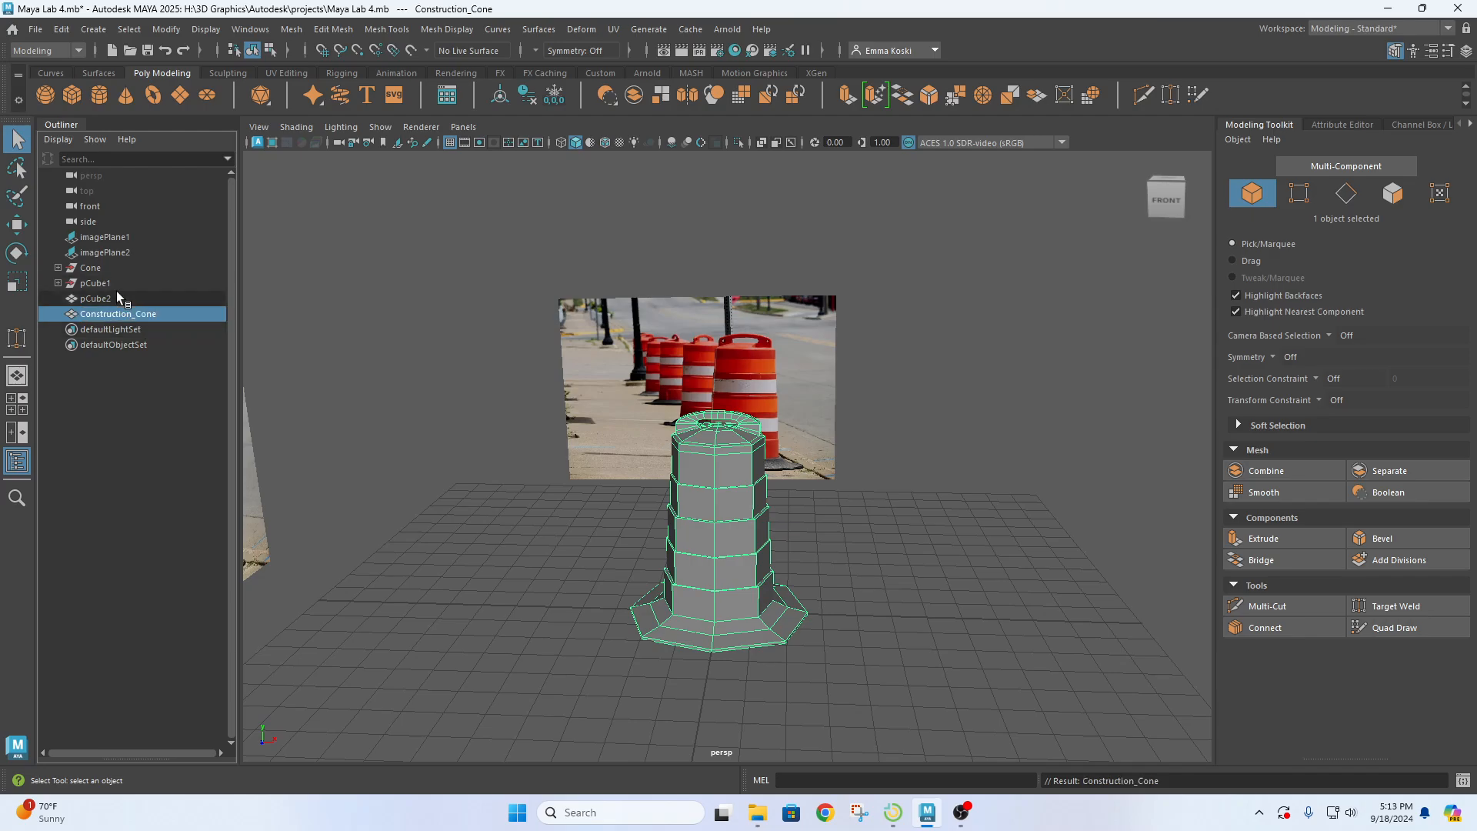
- Delete the leftover Cone, pCube1 and pCube2 objects, keeping only the renamed duplicate of the barrel
{"action": "left_click", "coordinate": [123, 294]}
{"action": "left_click", "coordinate": [132, 262], "text": "shift"}
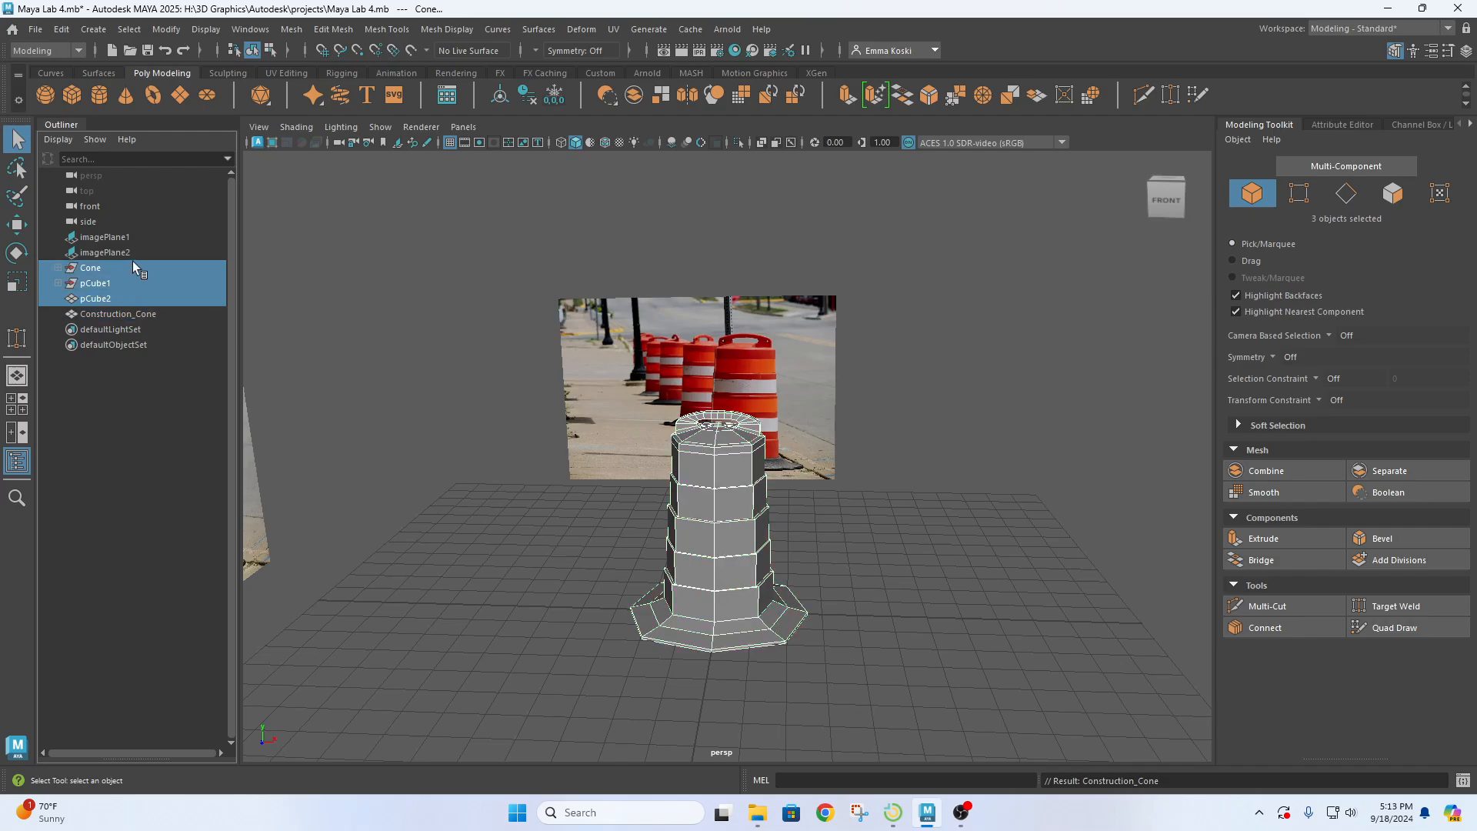
{"action": "left_click", "coordinate": [115, 301]}
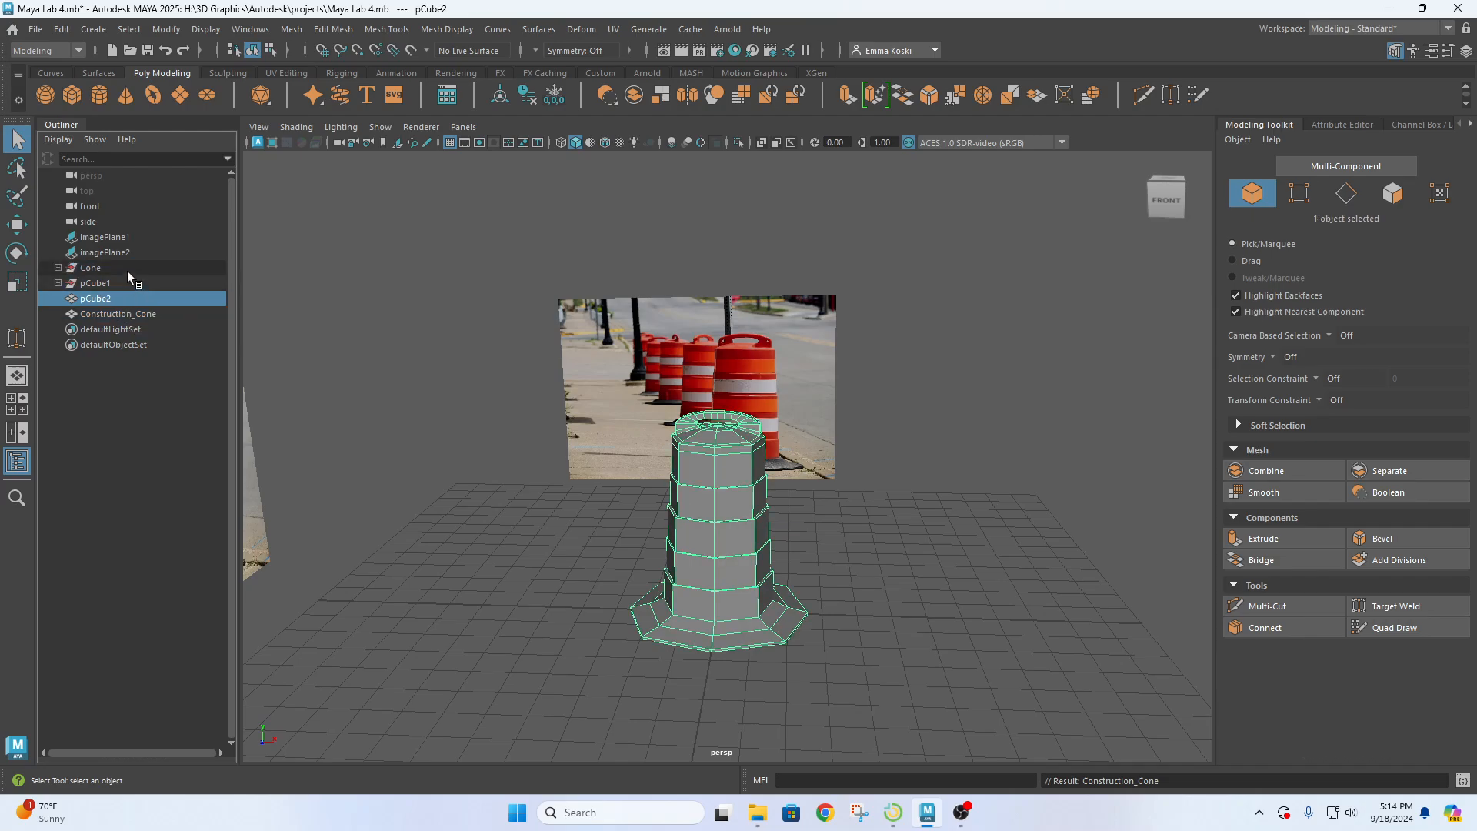
{"action": "left_click", "coordinate": [127, 271], "text": "shift"}
{"action": "key", "text": "Delete"}
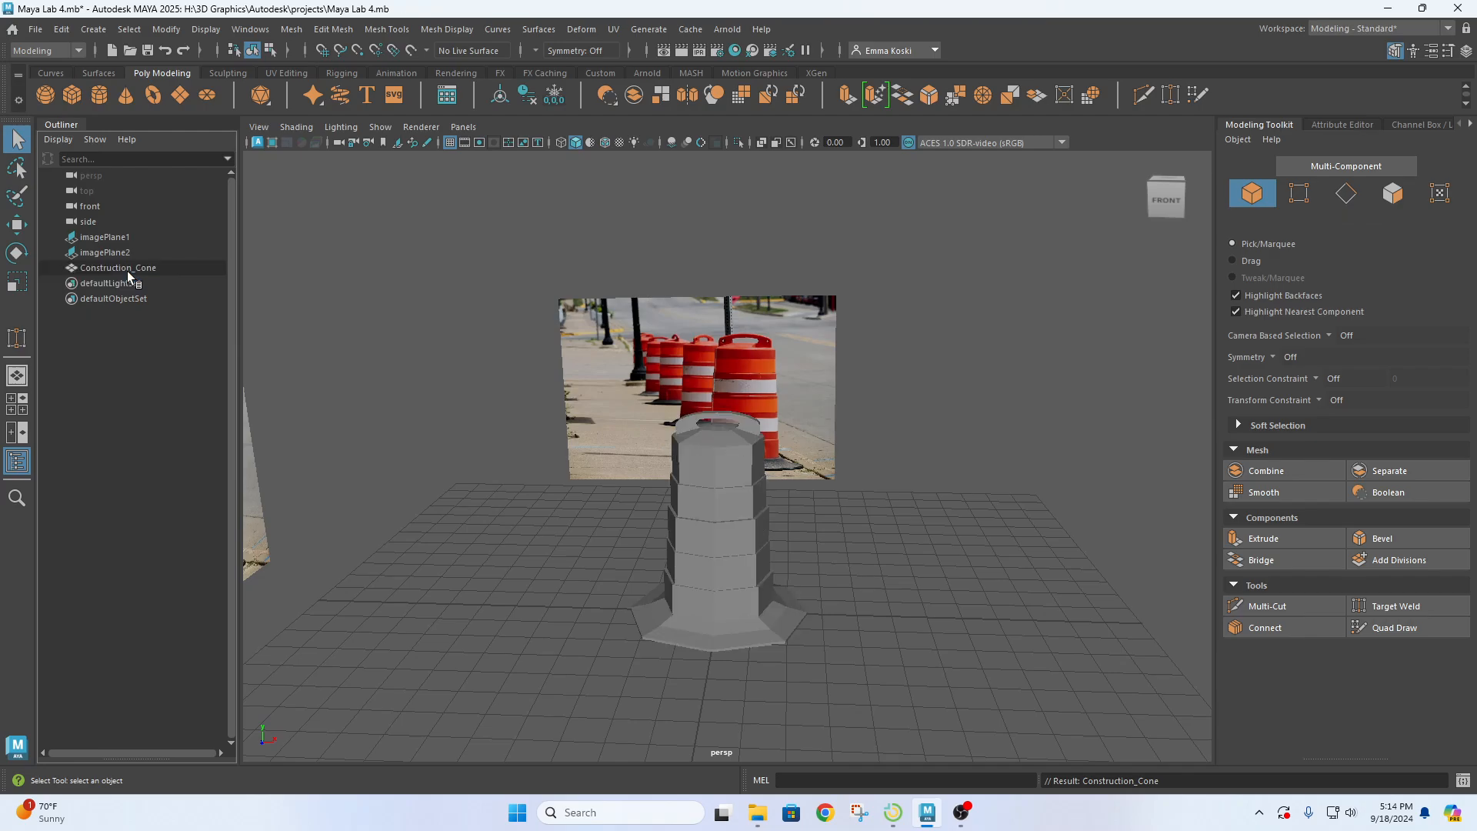
- Check the remaining Construction_Cone mesh from several angles, deselect it and save the scene
{"action": "left_click", "coordinate": [716, 504]}
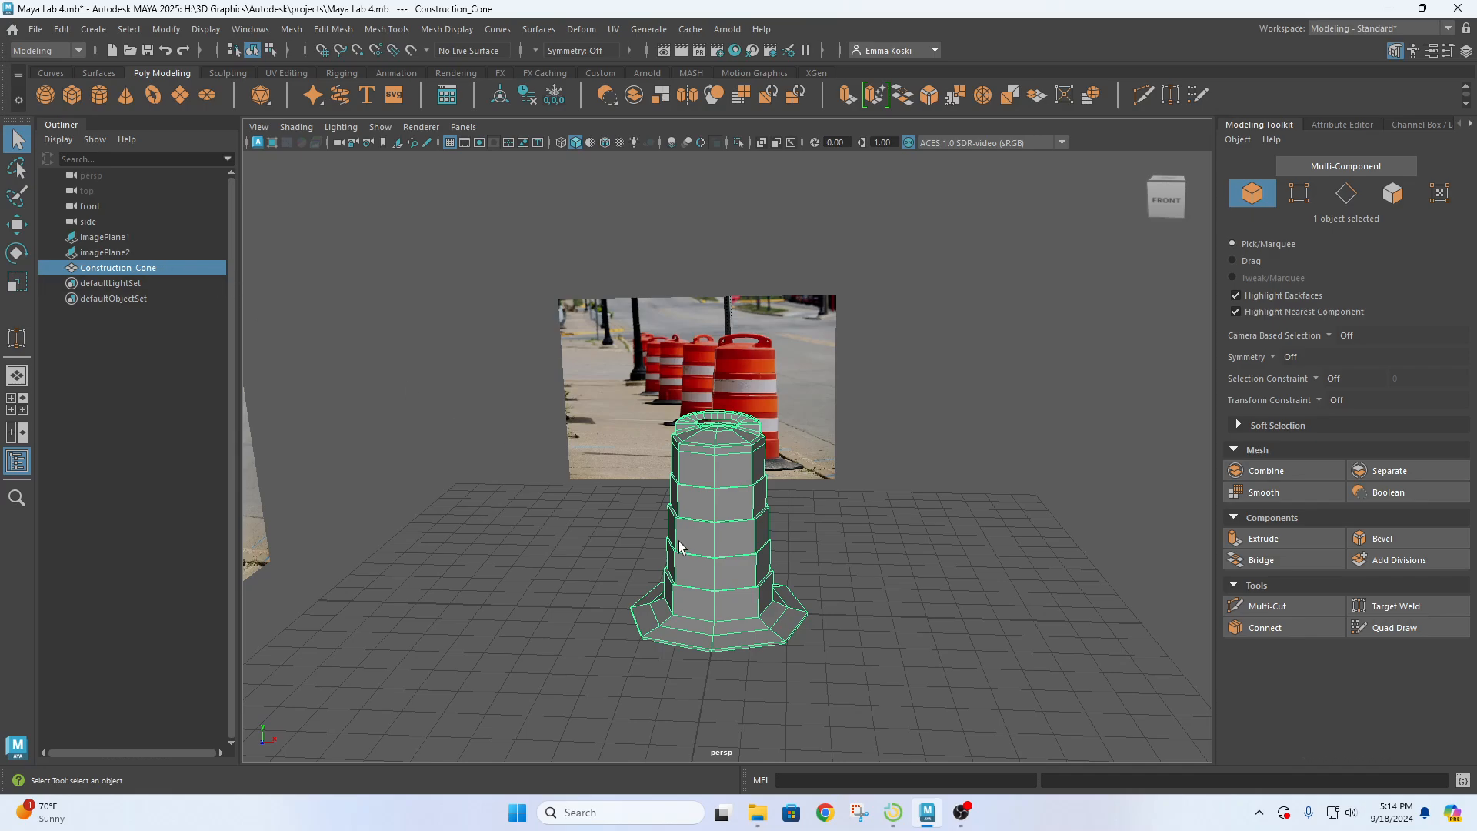
{"action": "left_click", "coordinate": [929, 547]}
{"action": "mouse_move", "coordinate": [712, 523]}
{"action": "left_mouse_down", "text": "alt"}
{"action": "mouse_move", "coordinate": [847, 523]}
{"action": "mouse_move", "coordinate": [722, 507]}
{"action": "left_mouse_up", "text": "alt"}
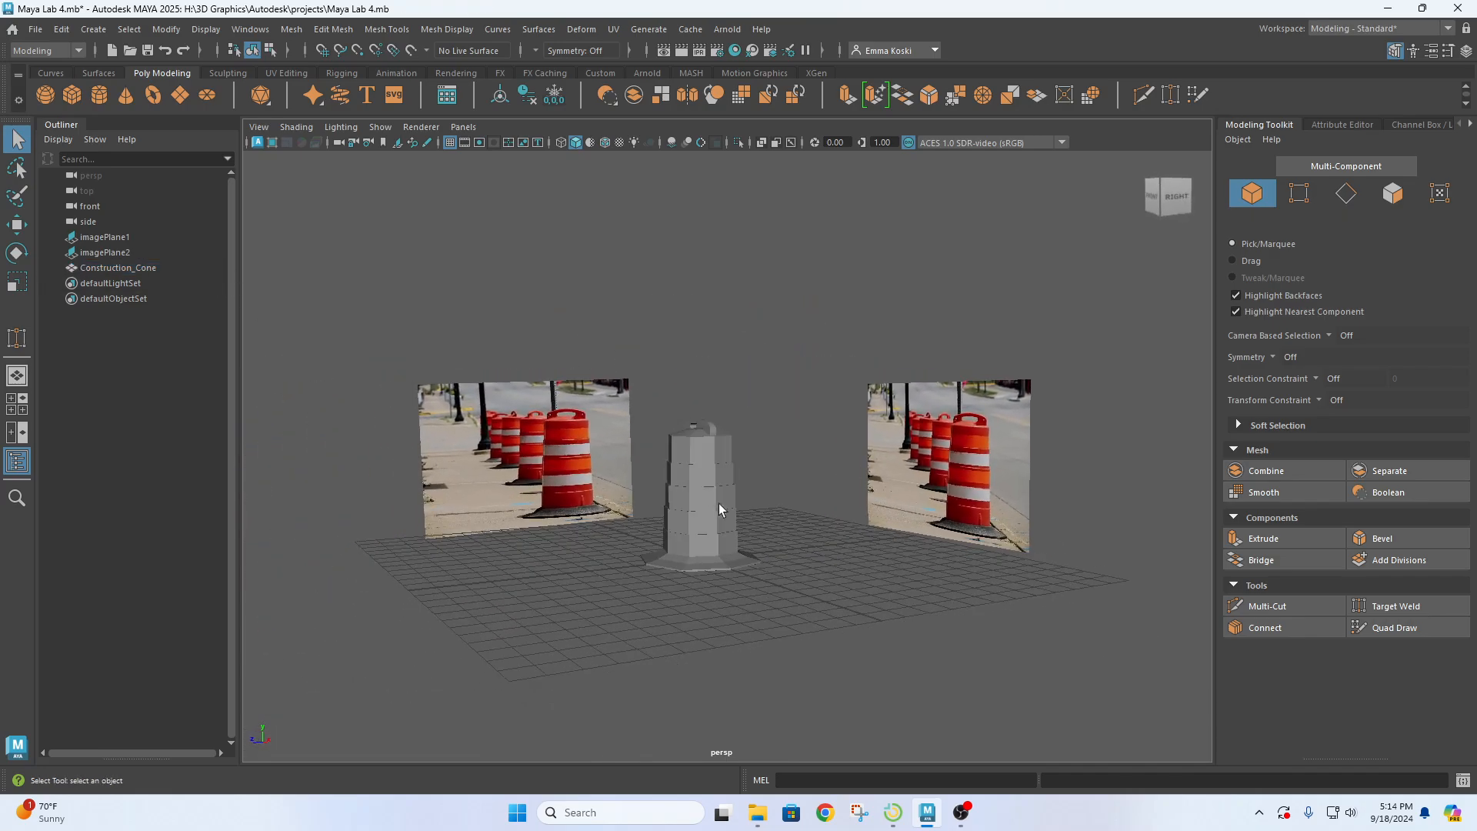
{"action": "left_click", "coordinate": [723, 507]}
{"action": "left_click_drag", "start_coordinate": [560, 505], "coordinate": [569, 435], "text": "alt"}
{"action": "left_click", "coordinate": [566, 436]}
{"action": "key", "text": "ctrl+s"}
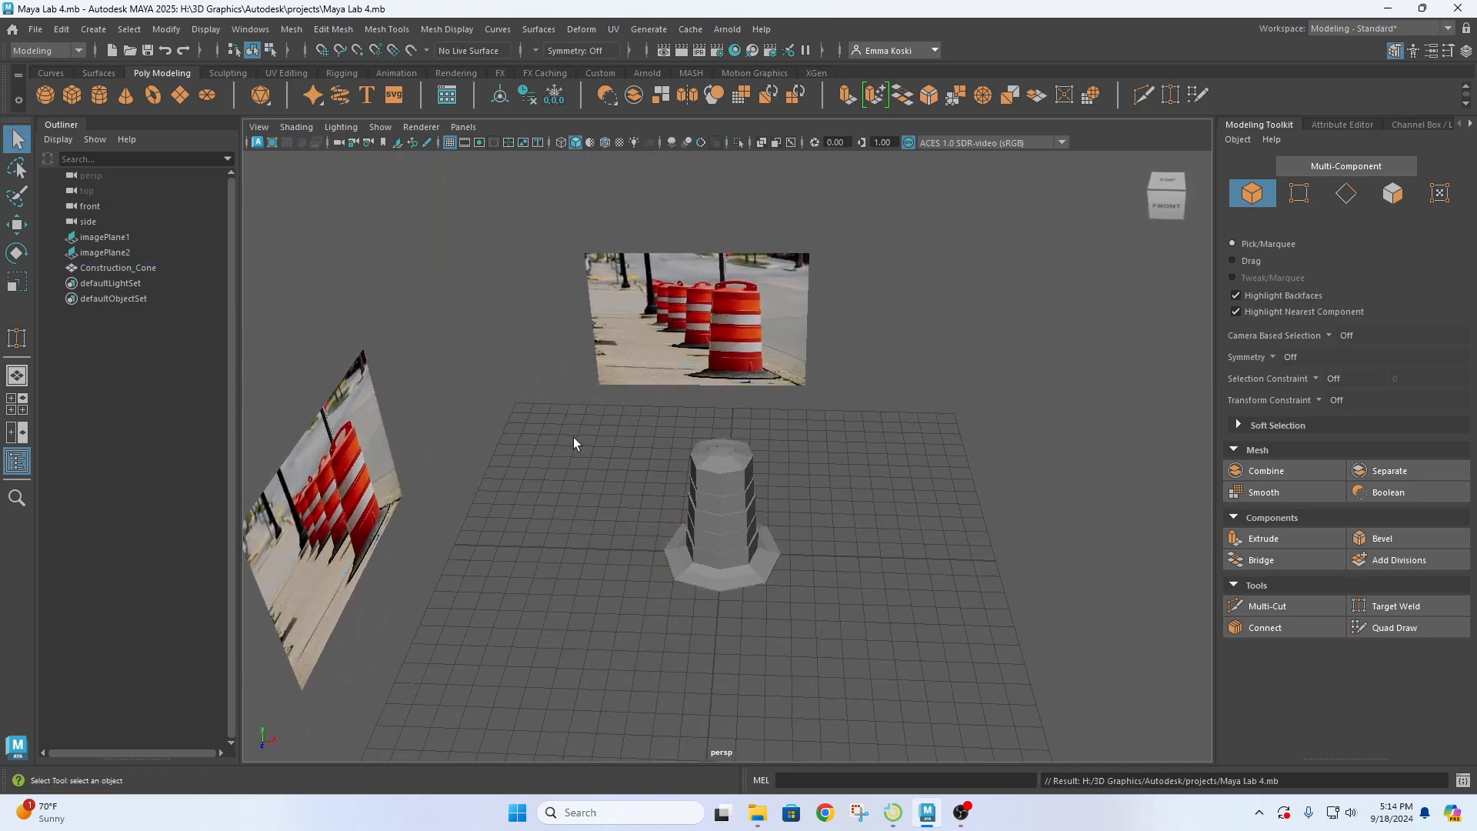
- Start saving the scene as a new file and browse to the H:\3D Graphics\Autodesk\projects folder
{"action": "left_click", "coordinate": [35, 29]}
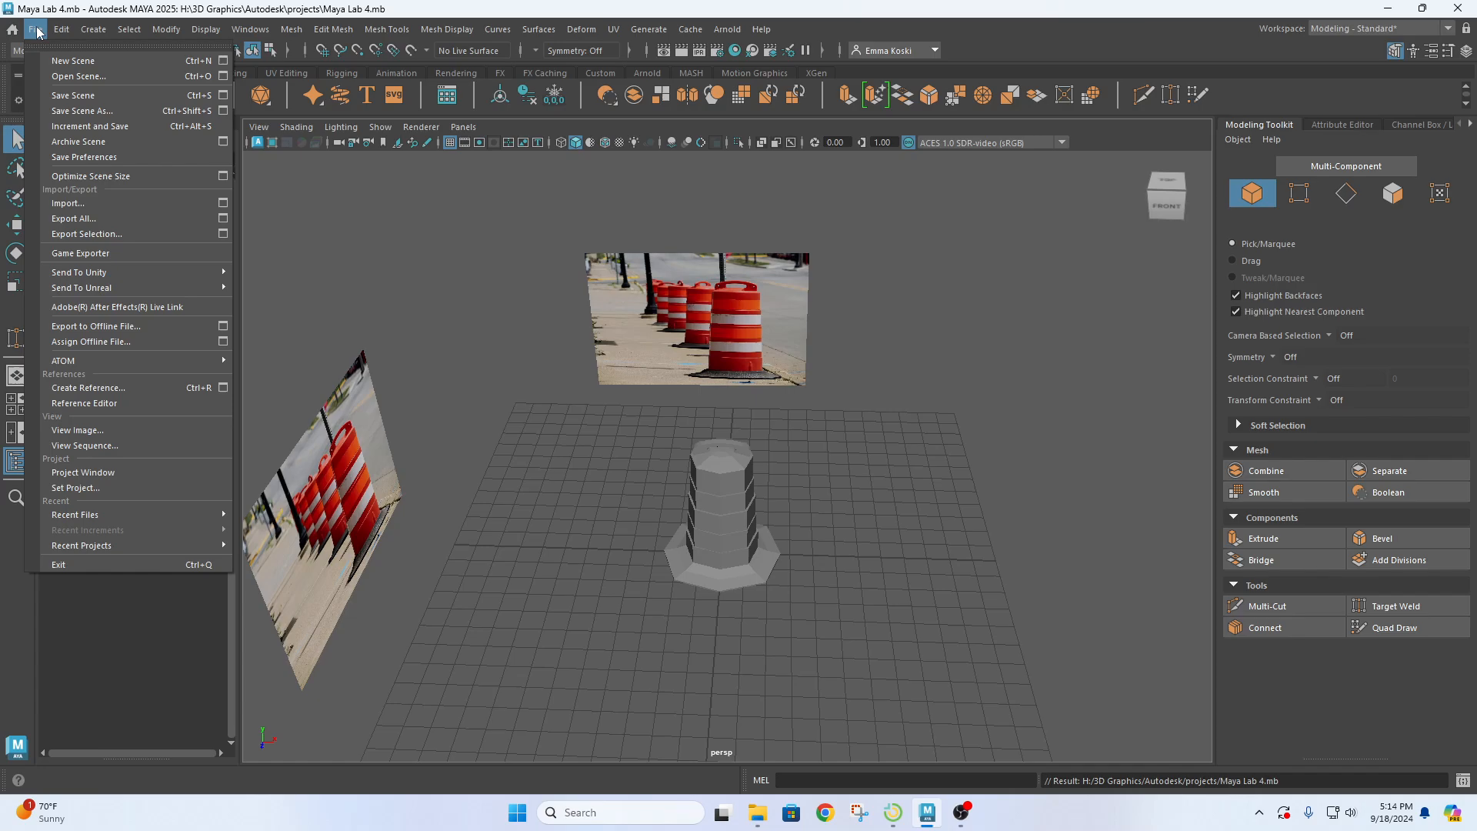
{"action": "left_click", "coordinate": [90, 113]}
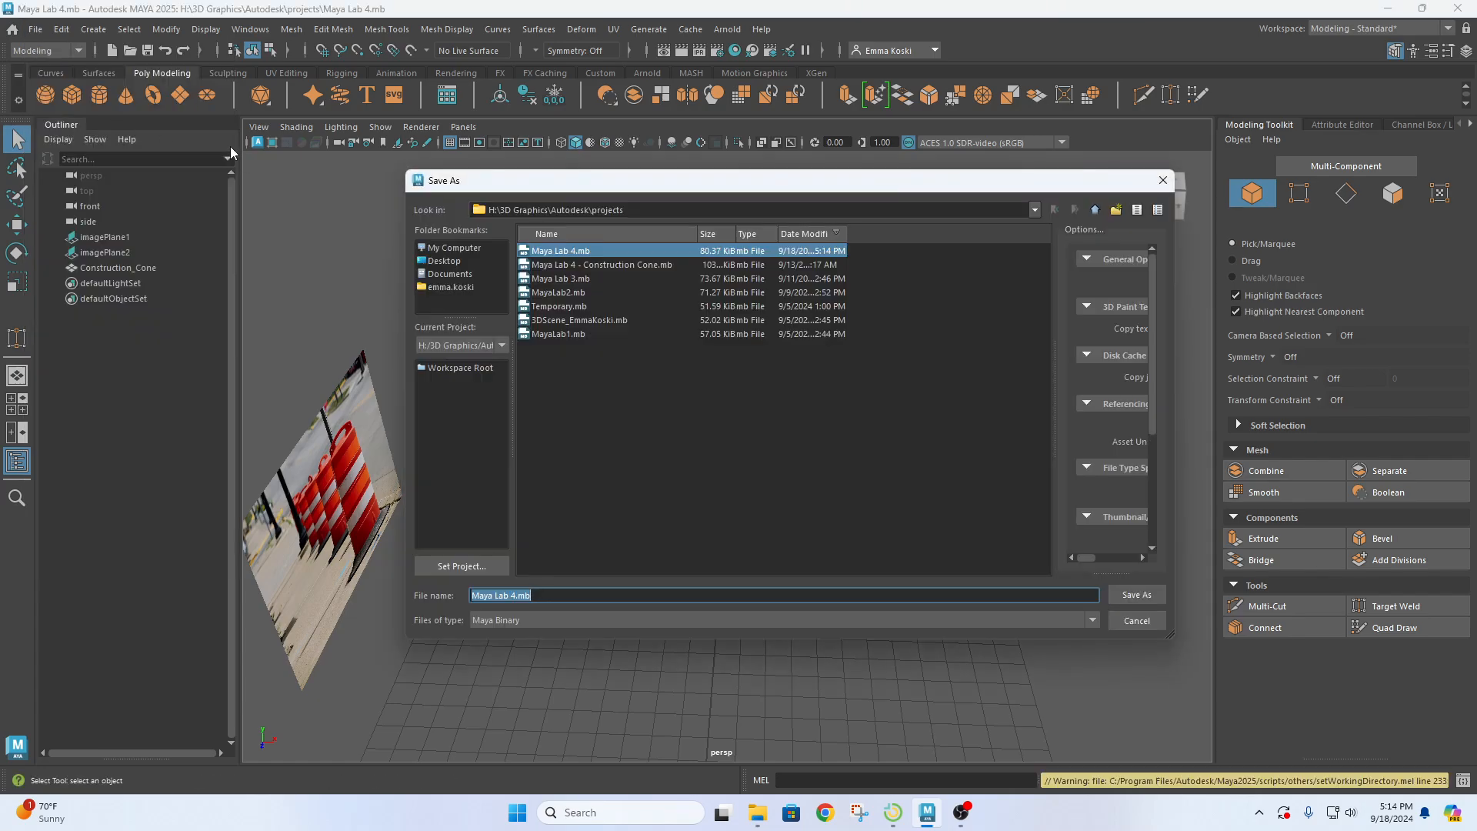
{"action": "left_click", "coordinate": [460, 249]}
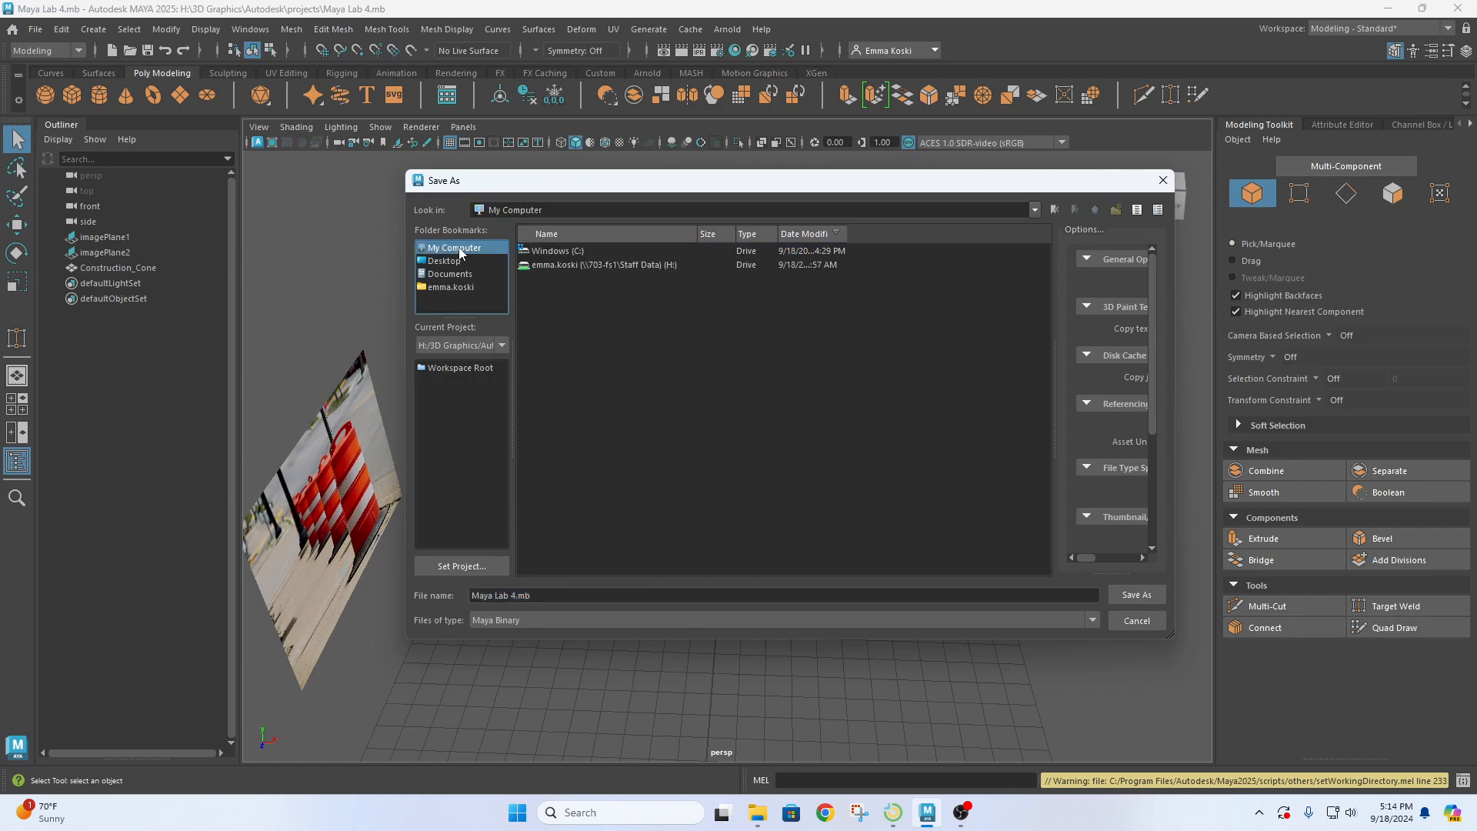
{"action": "double_click", "coordinate": [571, 266]}
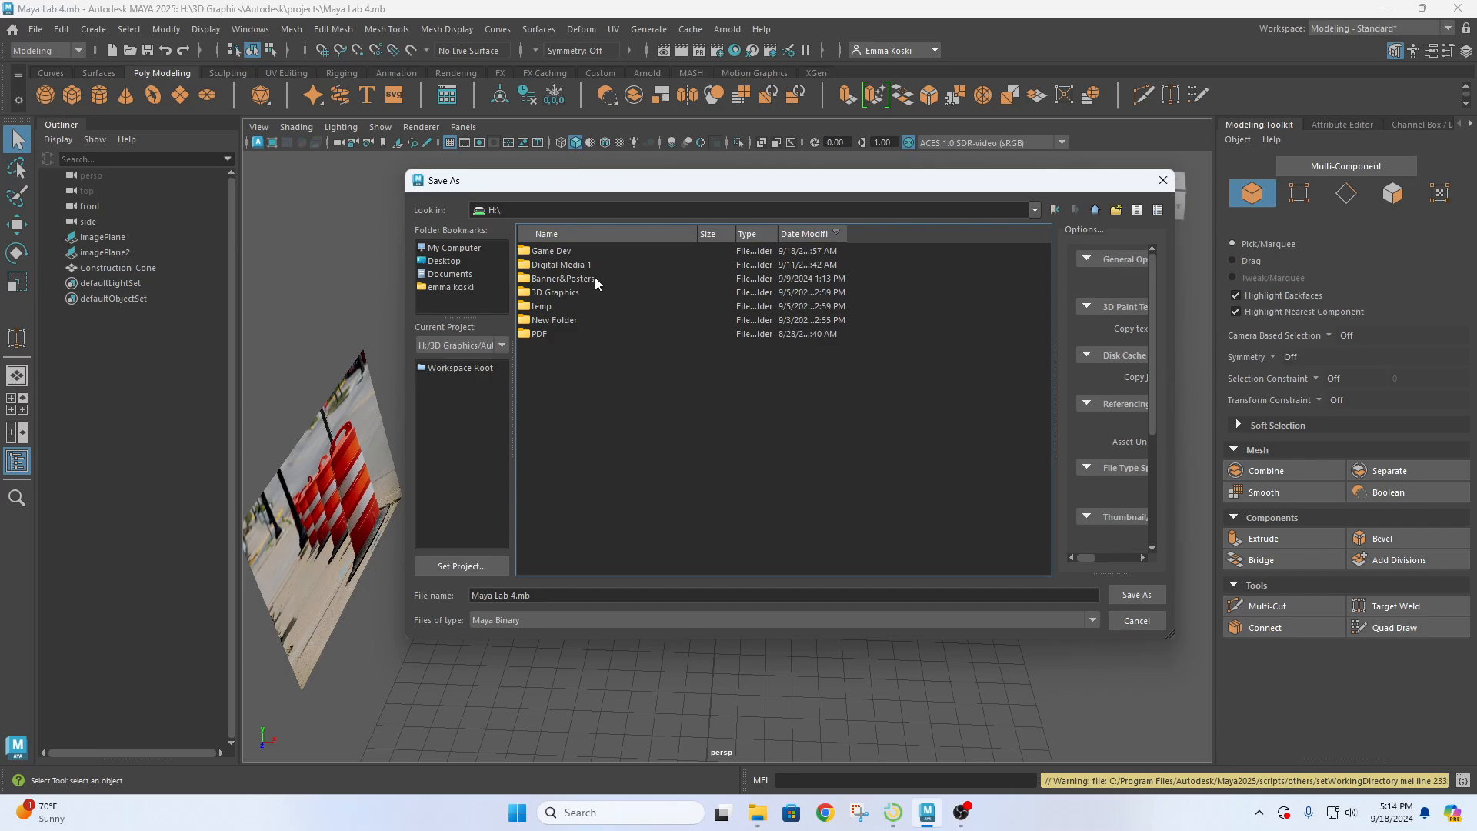
{"action": "double_click", "coordinate": [584, 304]}
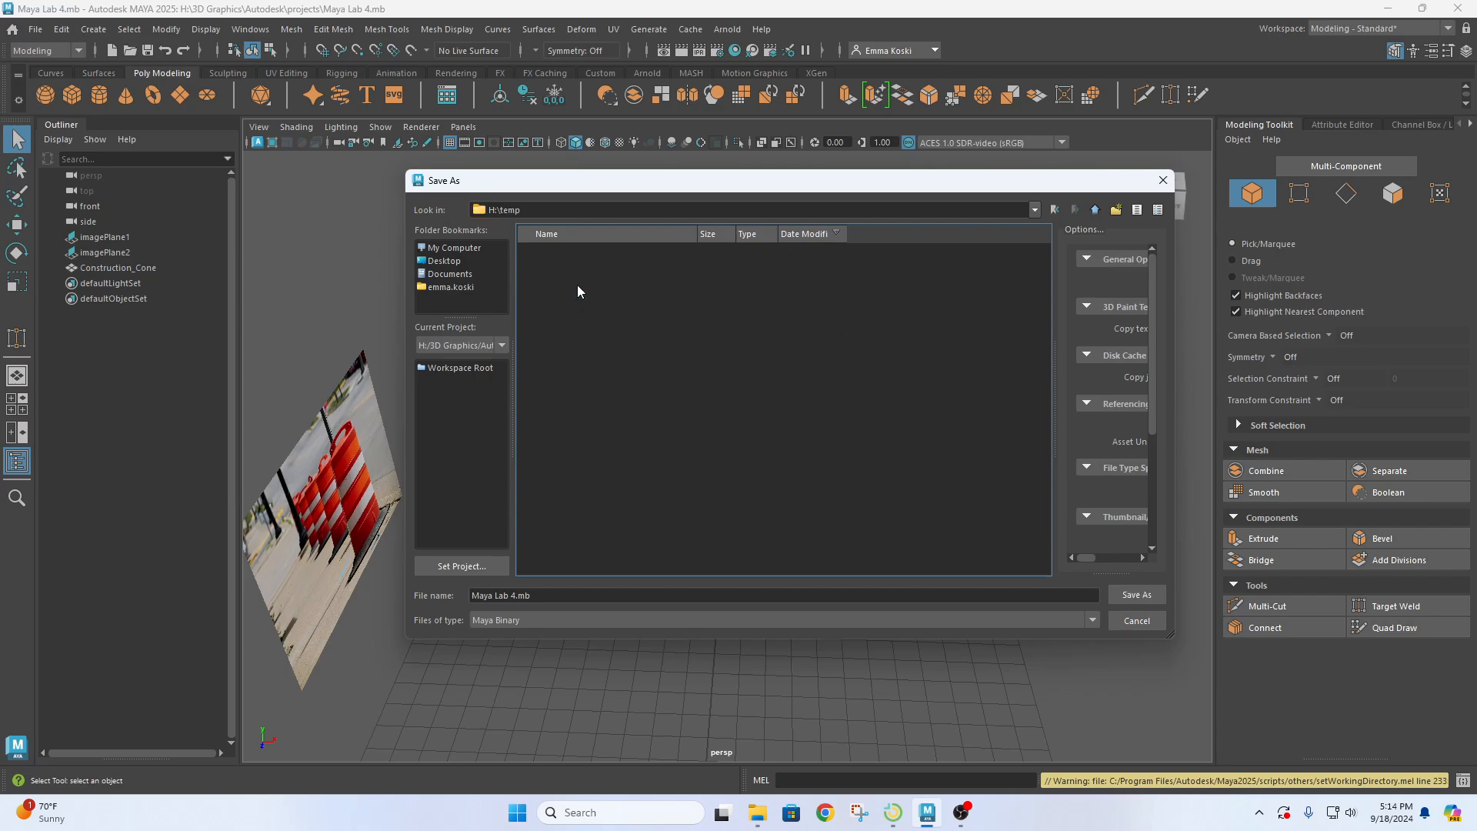
{"action": "left_click", "coordinate": [473, 248]}
{"action": "double_click", "coordinate": [566, 266]}
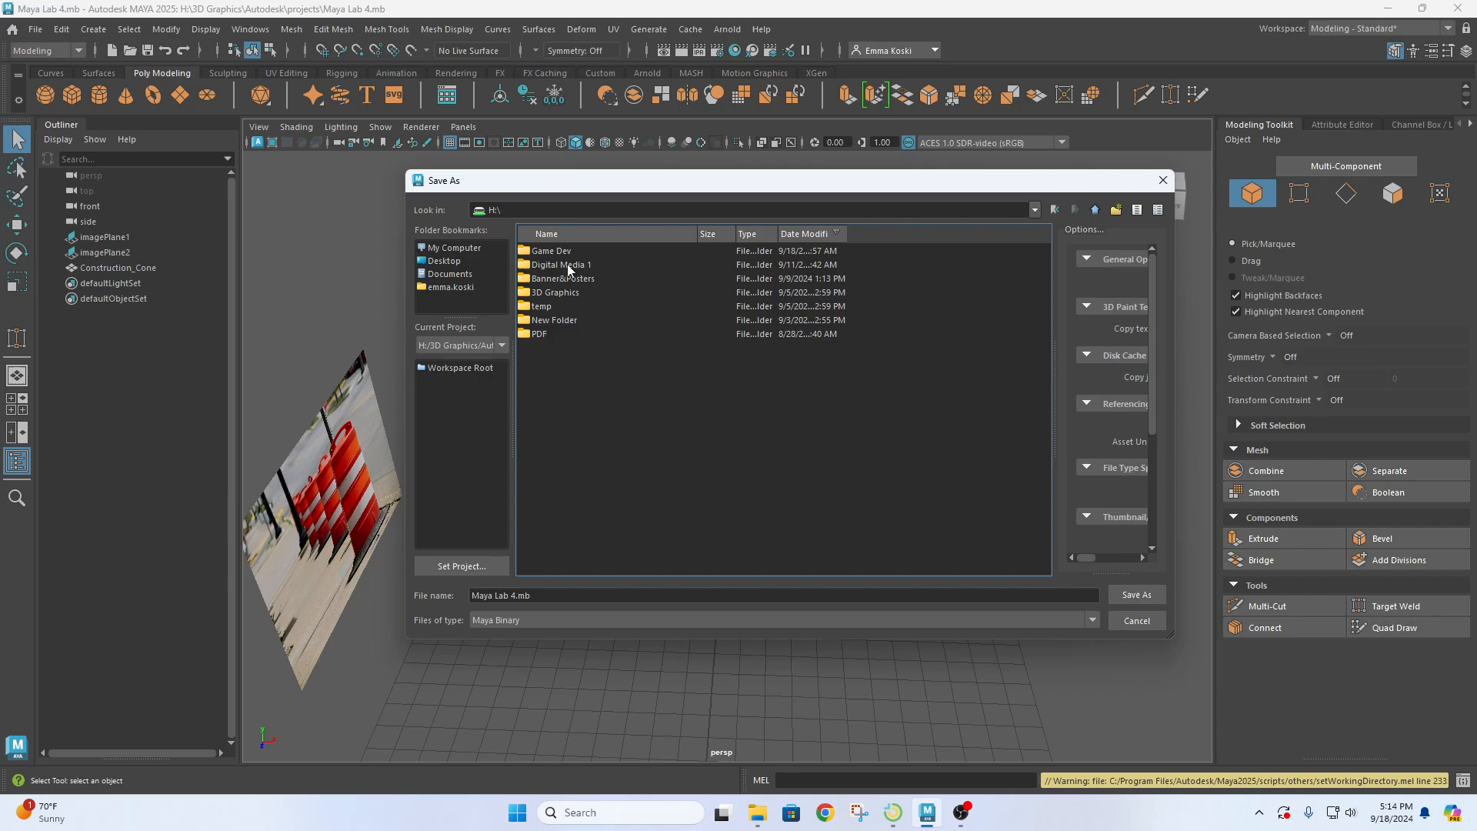
{"action": "double_click", "coordinate": [569, 292]}
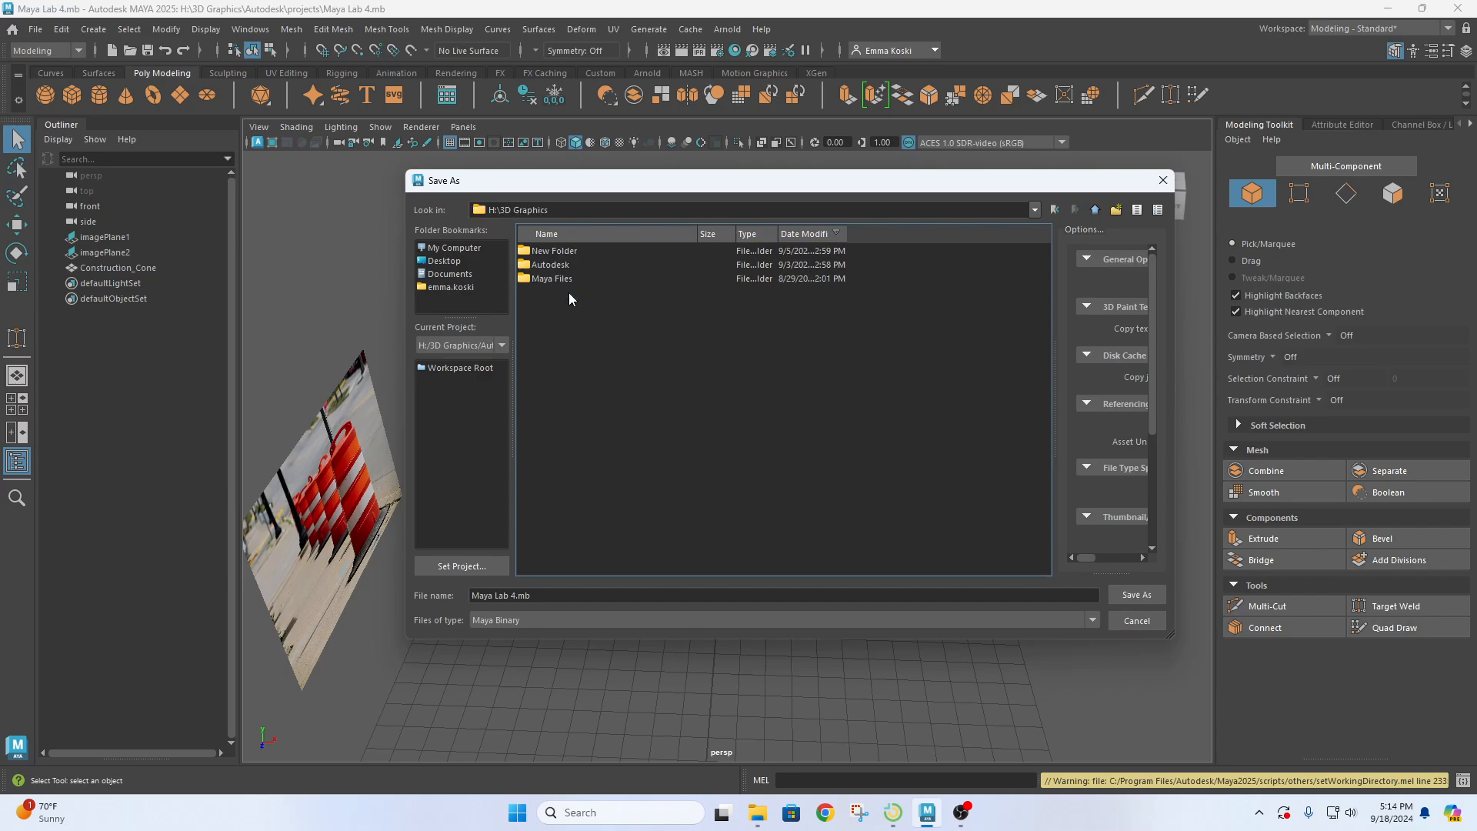
{"action": "double_click", "coordinate": [574, 252]}
{"action": "double_click", "coordinate": [570, 250]}
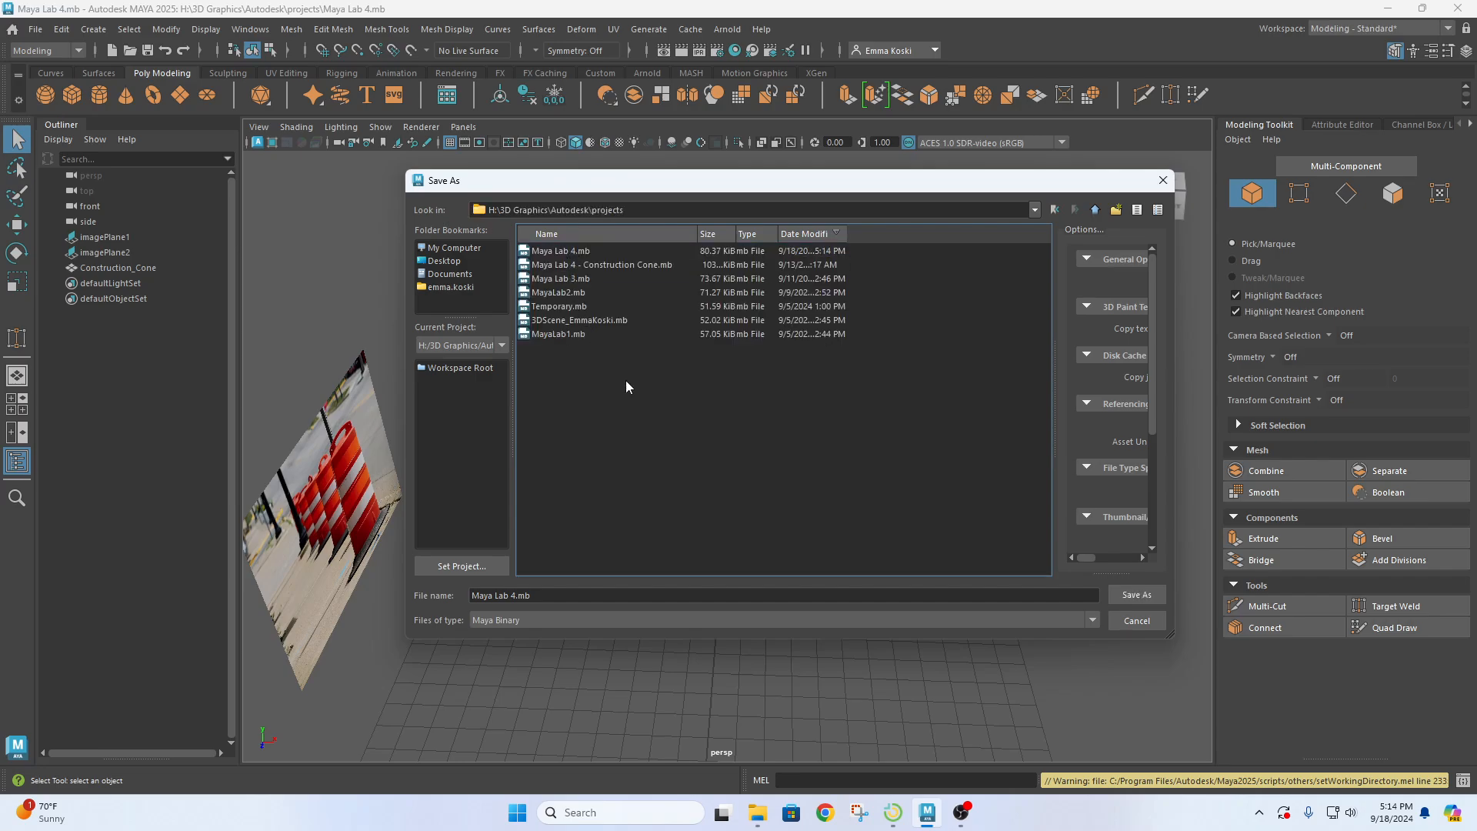
- Name the scene copy "Maya Lab 4 - Complete" and save it as a Maya Binary file
{"action": "left_click", "coordinate": [549, 597]}
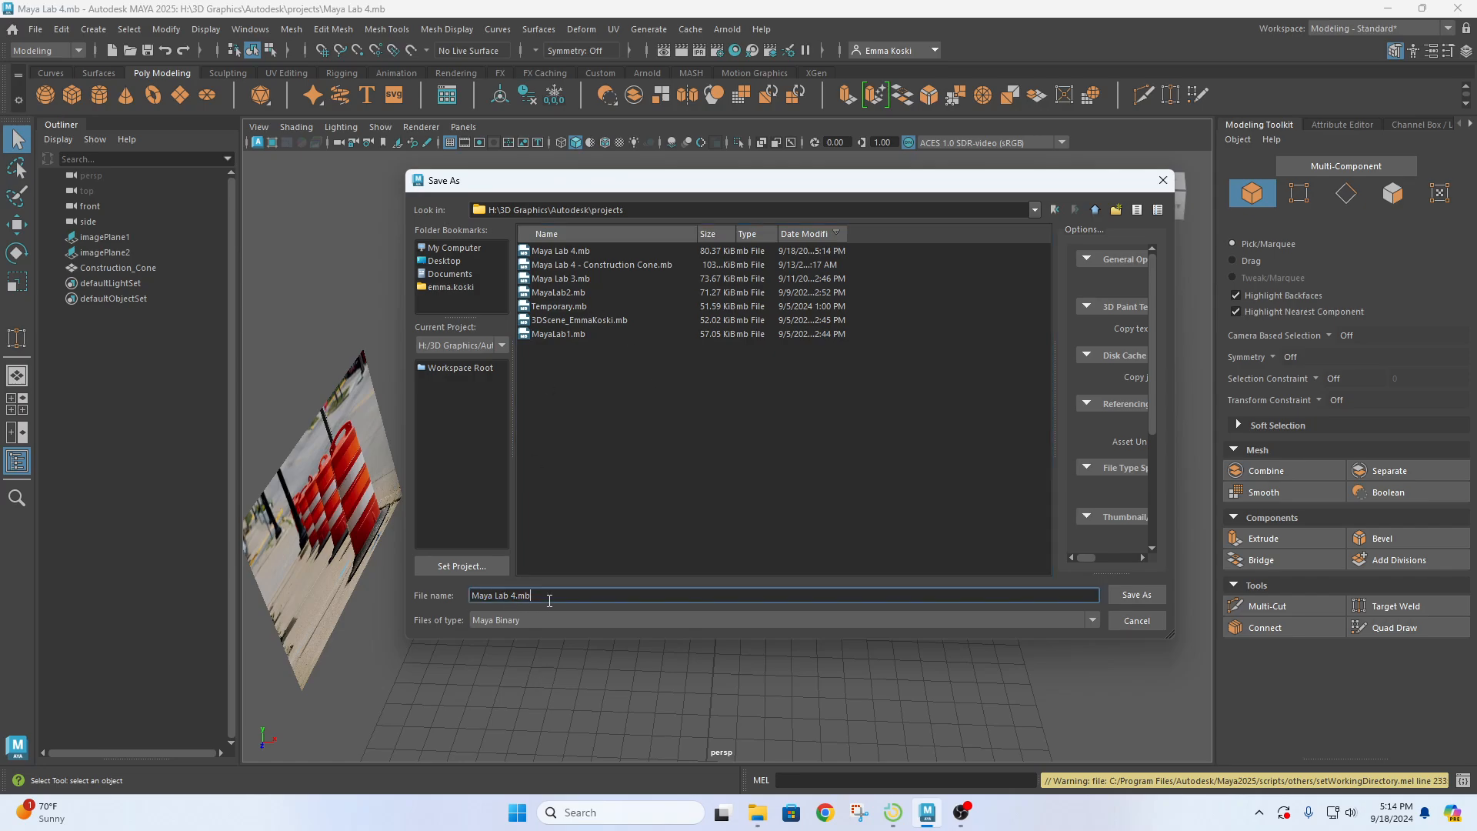
{"action": "key", "text": "BackSpace"}
{"action": "key", "text": "BackSpace"}
{"action": "key", "text": "BackSpace"}
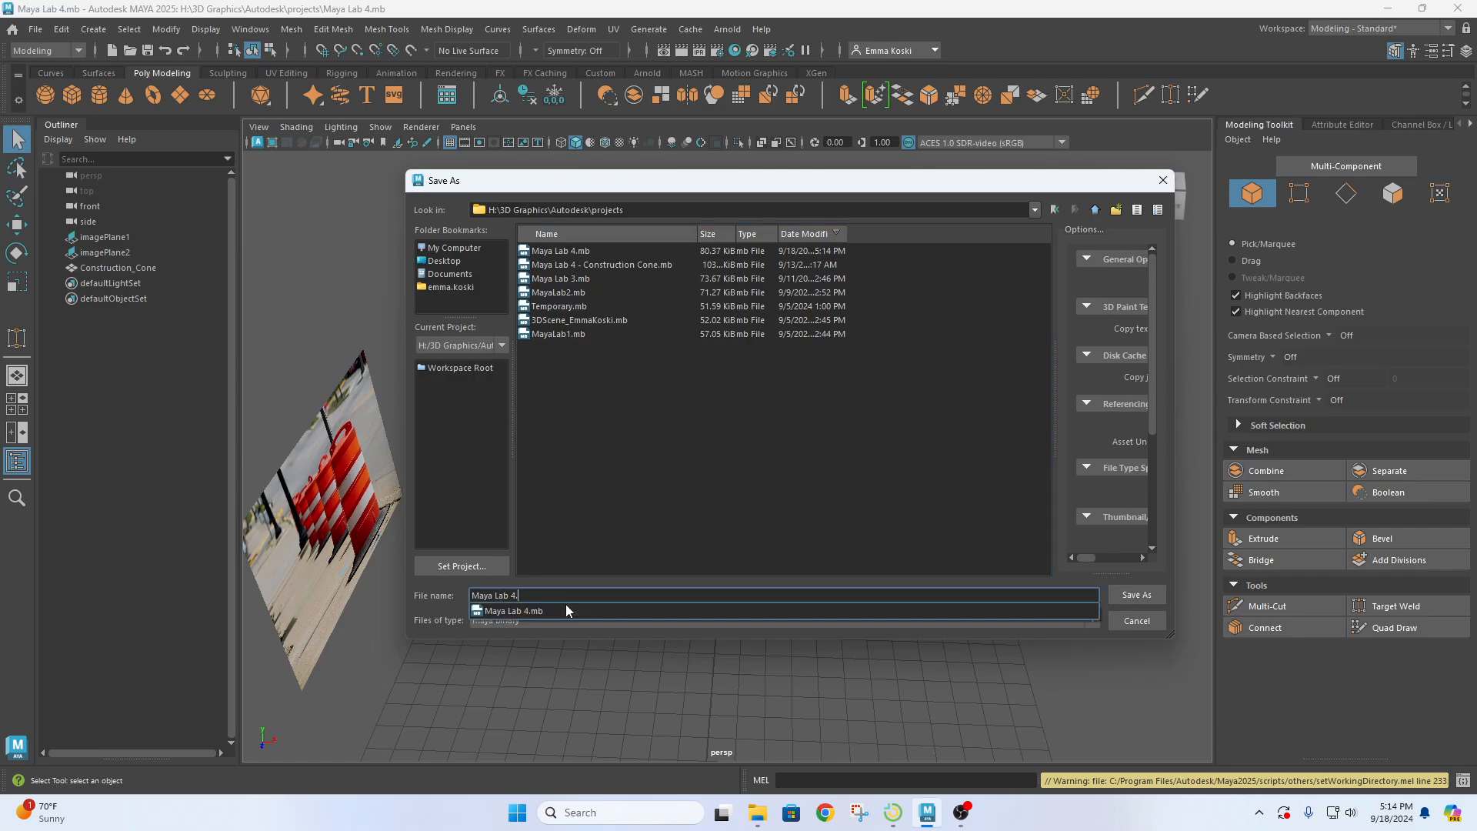
{"action": "type", "text": "- Complete"}
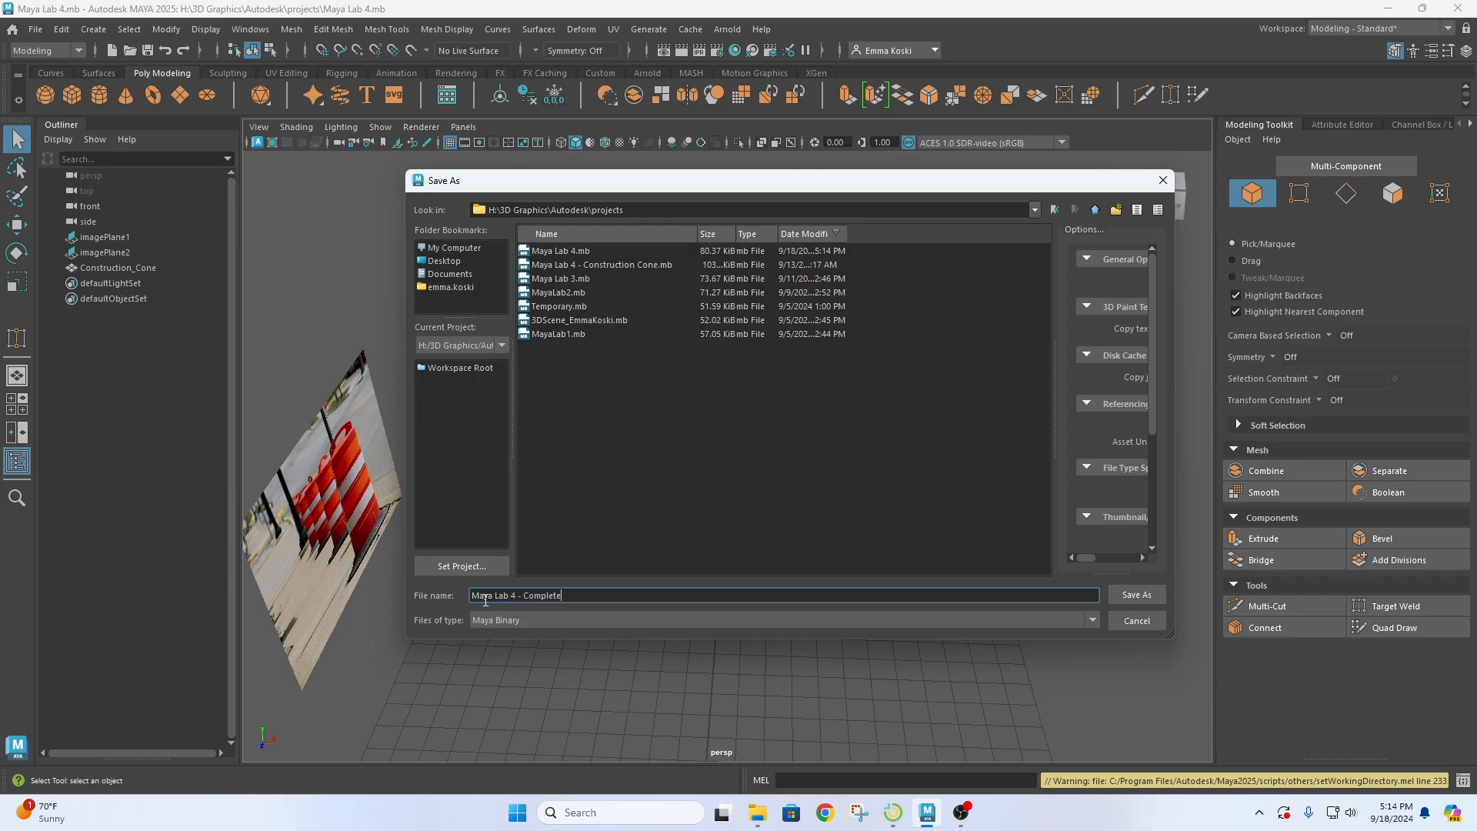
{"action": "left_click", "coordinate": [1136, 595]}
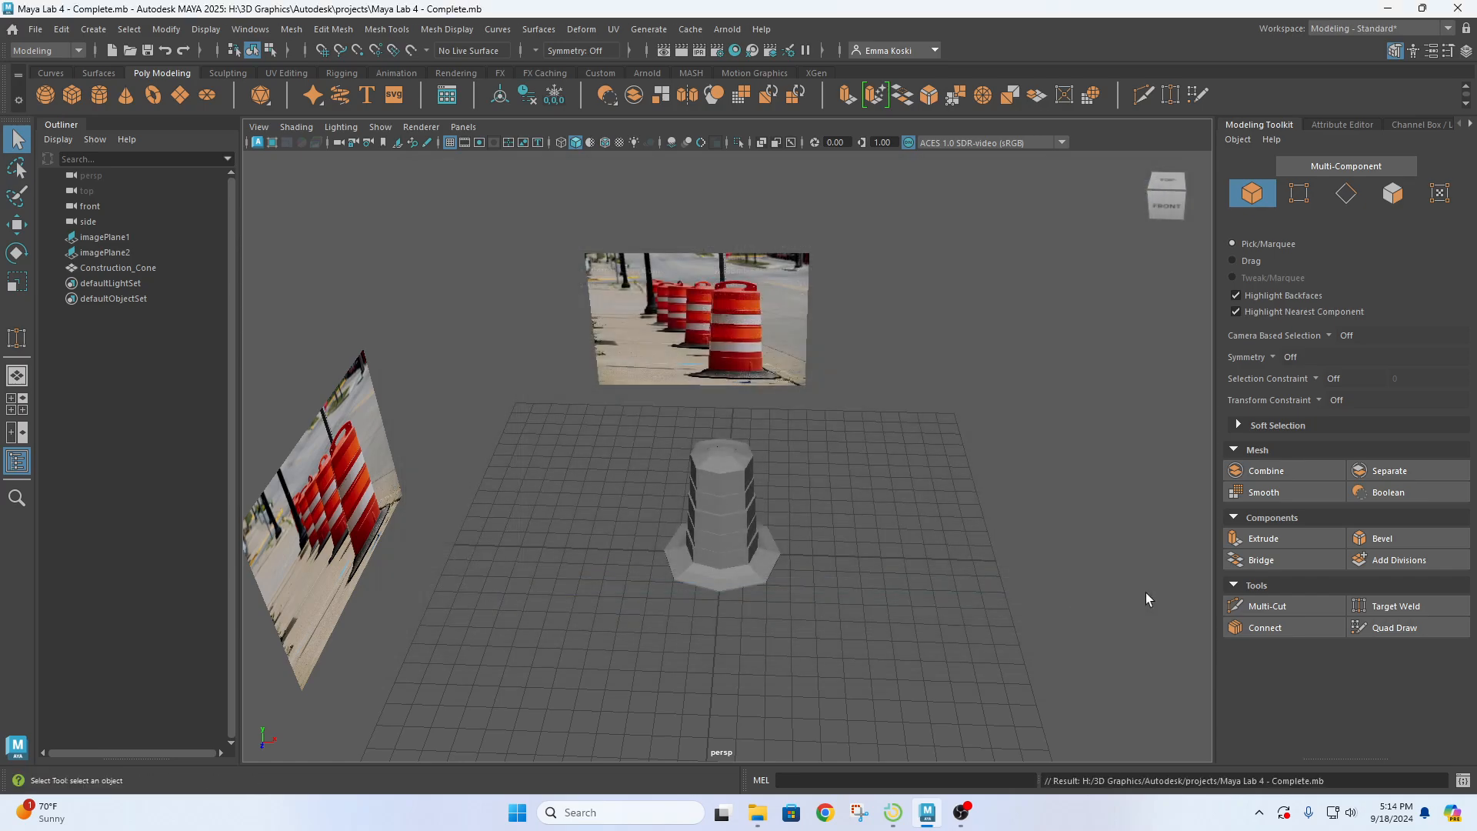